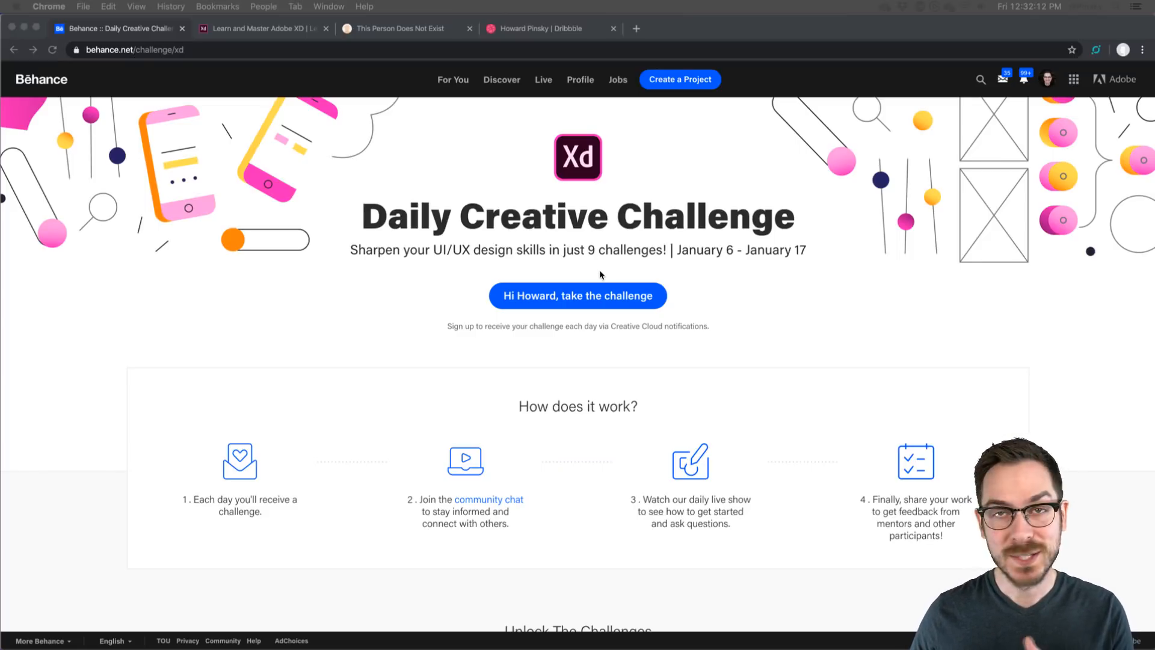
# - Review how the Behance Daily Creative Challenge works, the Adobe XD Discord channels, and the list of challenges
pyautogui.scroll(-3, 529, 267)
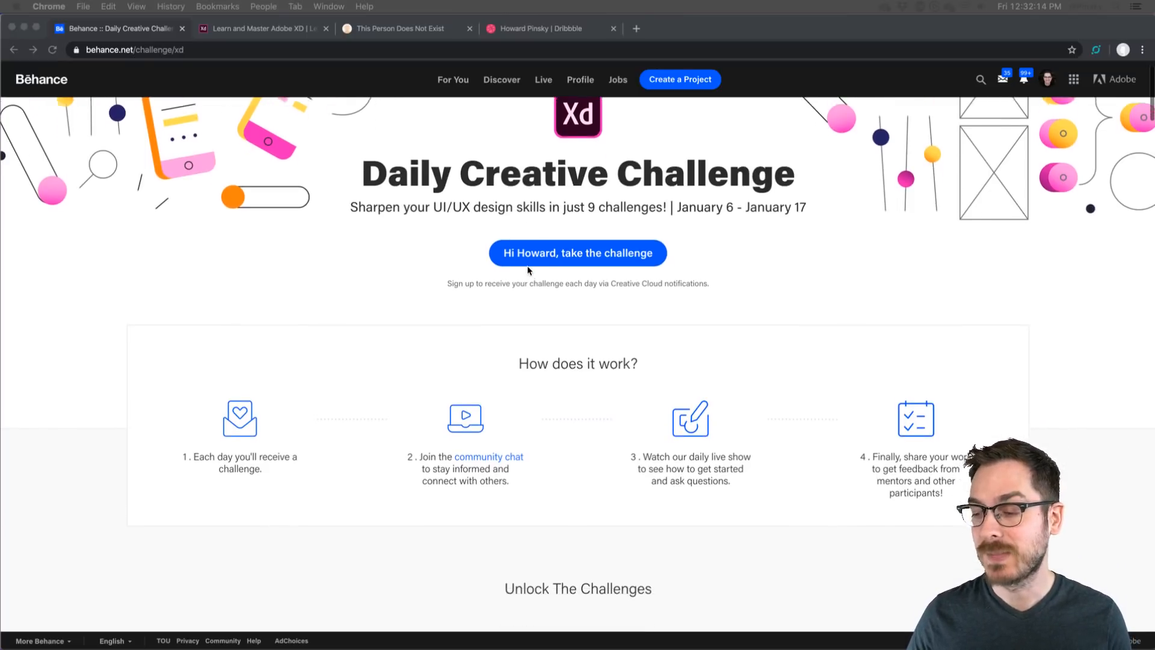
pyautogui.scroll(-5, 527, 266)
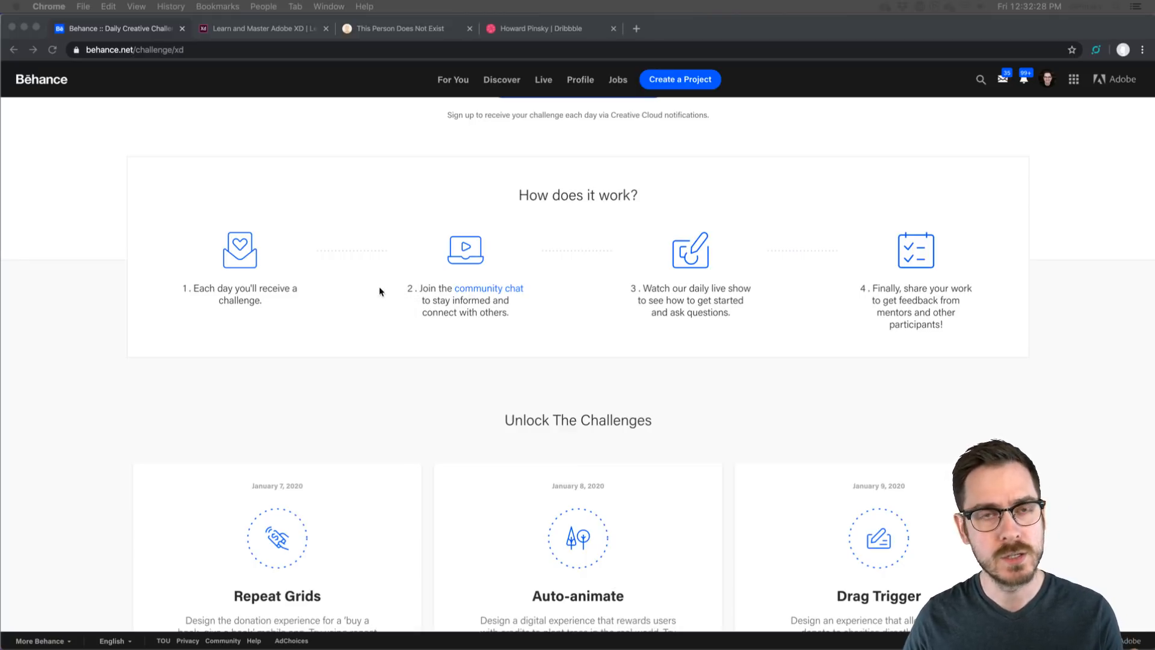
pyautogui.press('super+Tab')
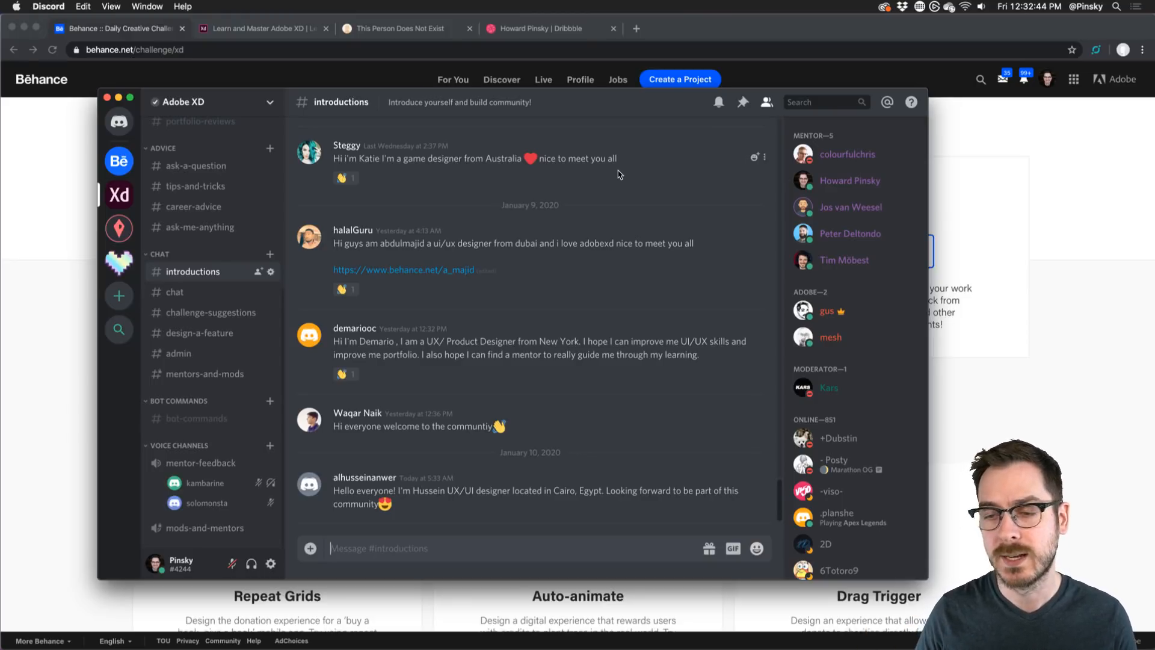
pyautogui.scroll(4, 184, 229)
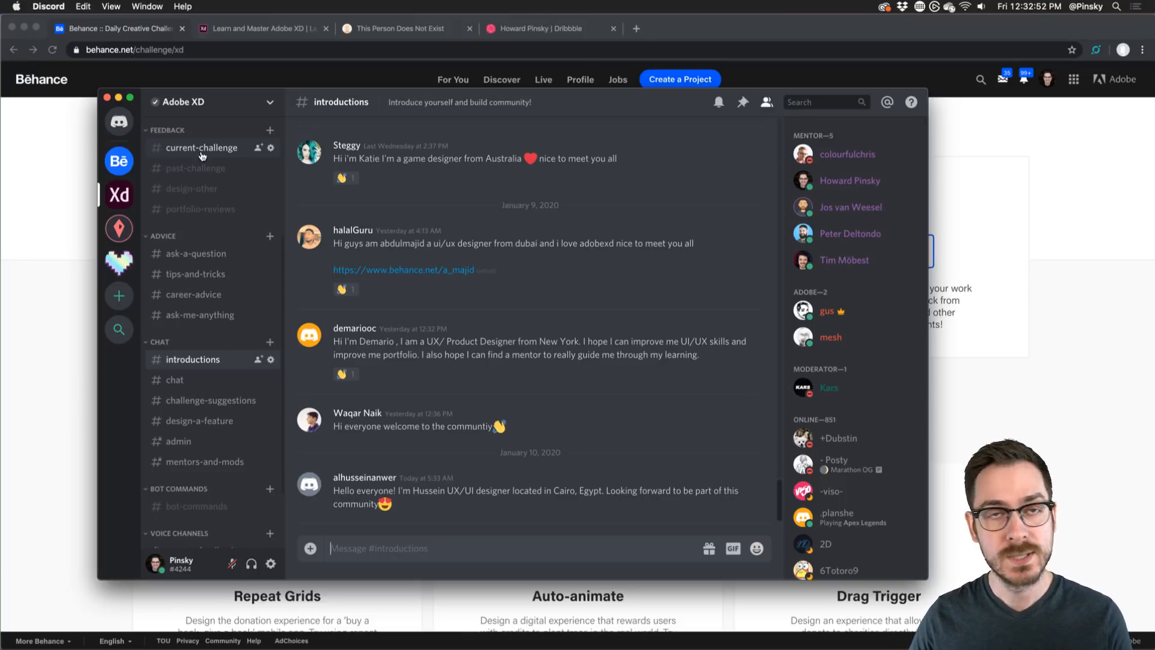
pyautogui.click(27, 228)
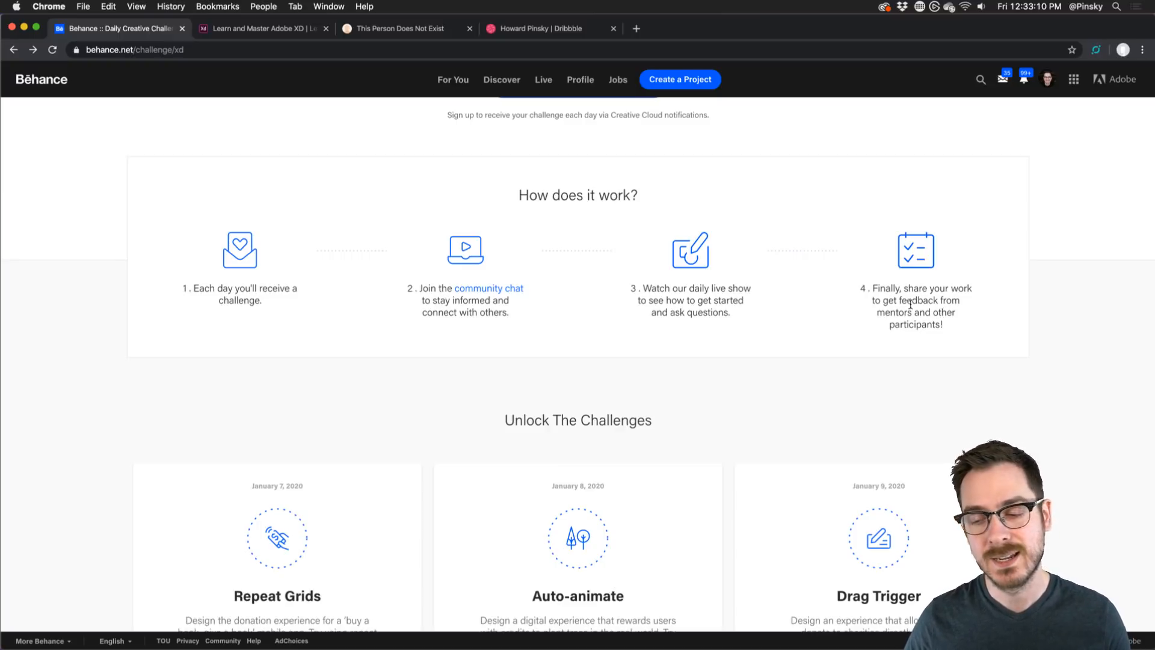
pyautogui.scroll(-4, 622, 246)
pyautogui.scroll(-2, 453, 188)
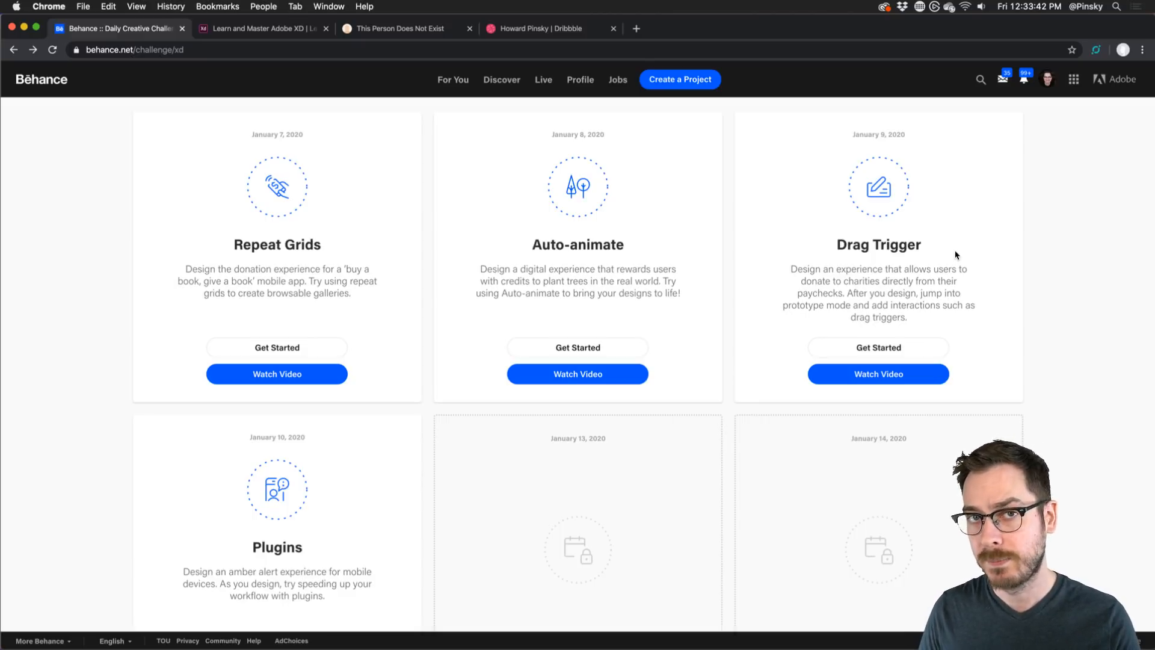
pyautogui.scroll(-5, 312, 278)
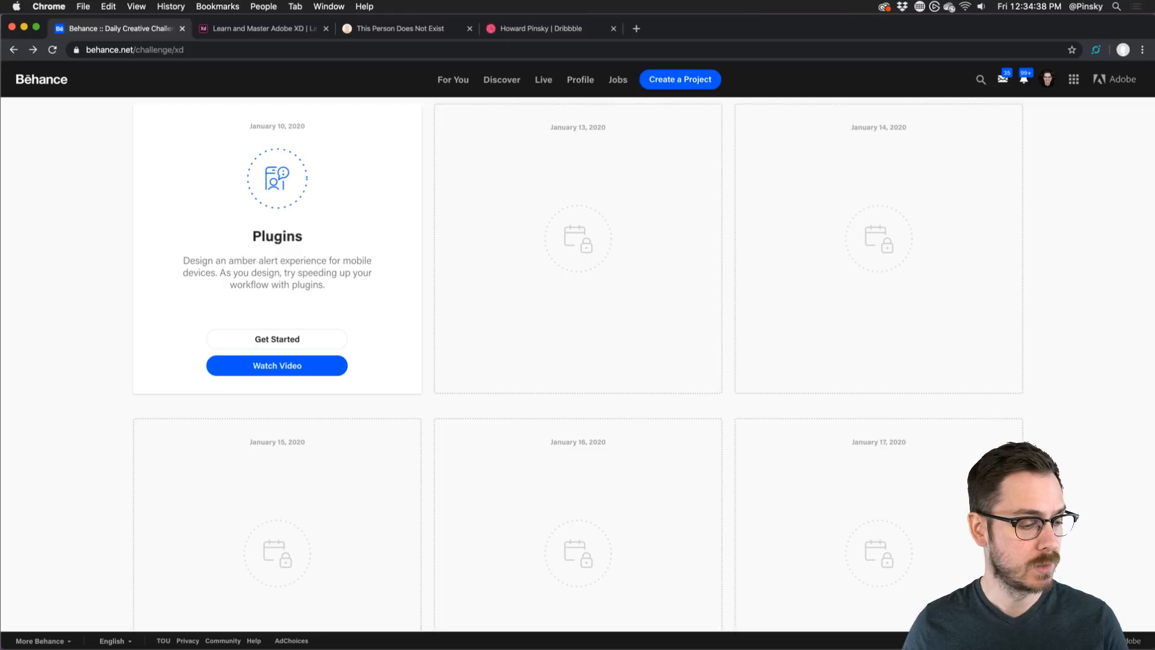
# - Switch to Adobe XD and examine the Day 4 amber alert brief and its inspiration images
pyautogui.press('super+Tab')
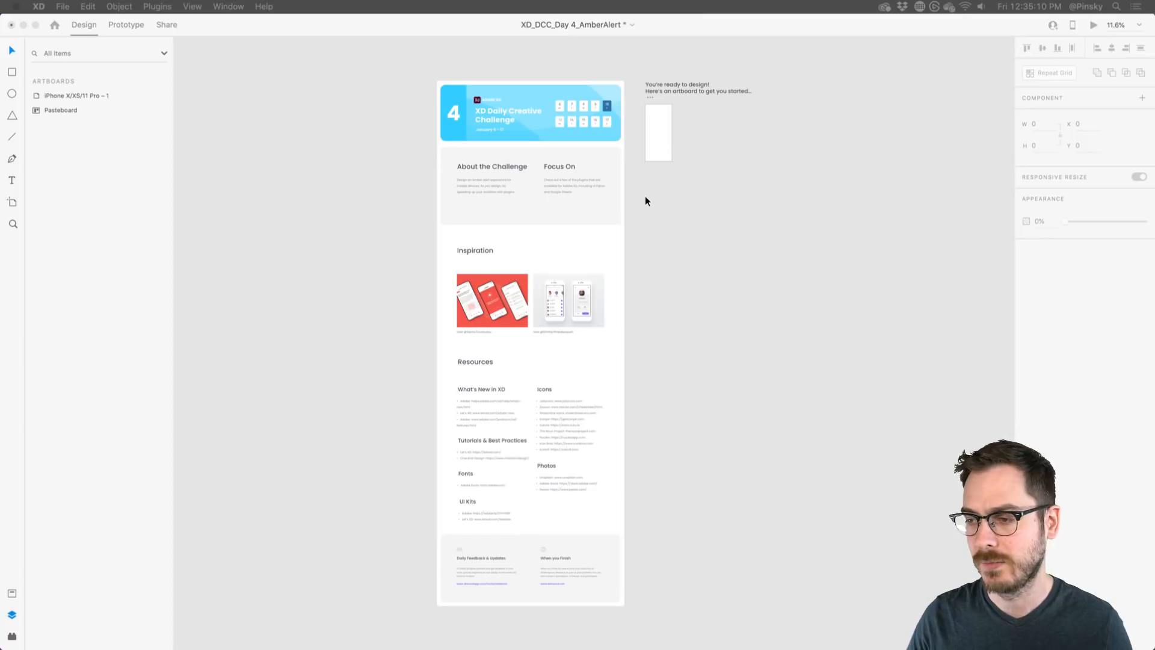
pyautogui.click(533, 257)
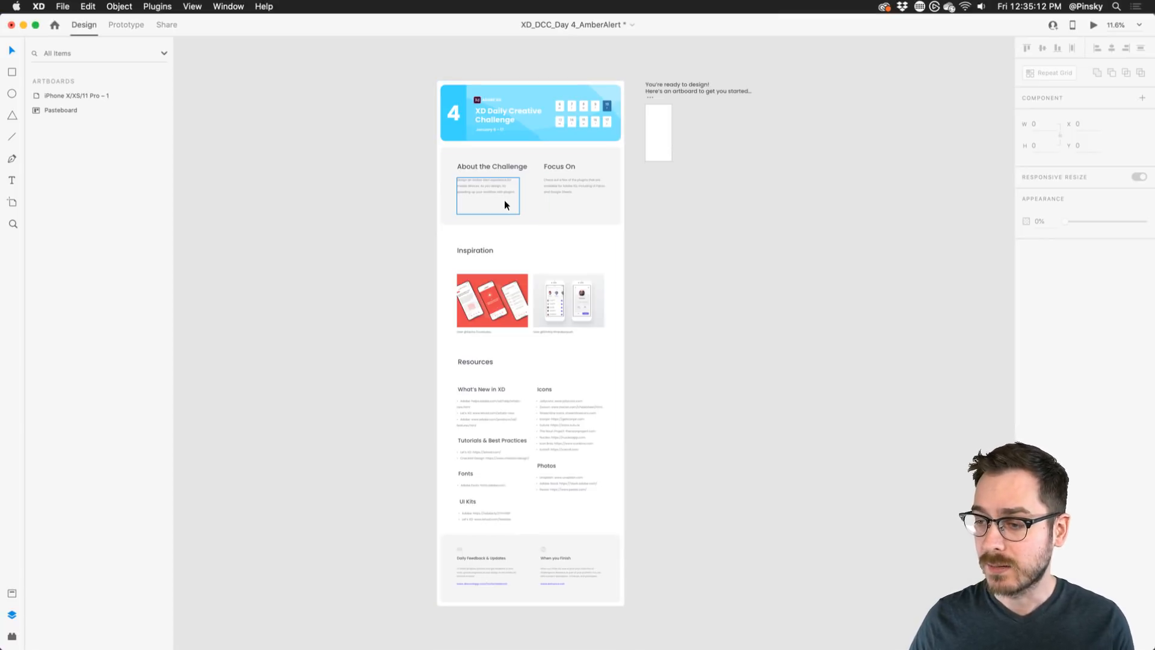
pyautogui.scroll(5, 504, 200)
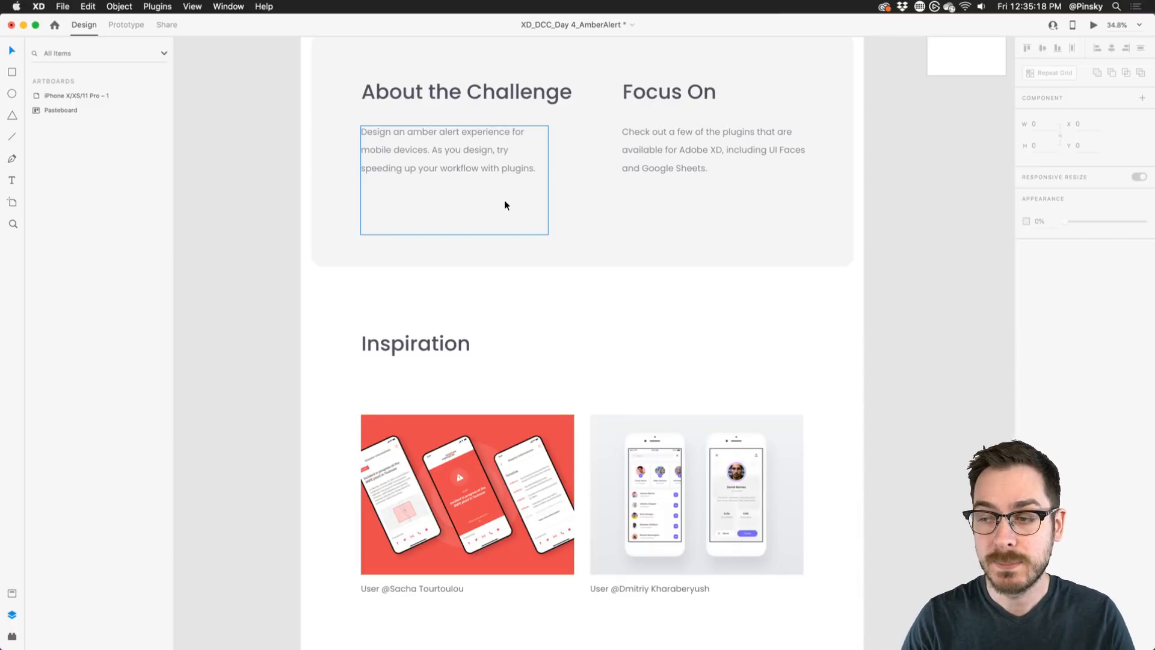
pyautogui.scroll(-5, 505, 205)
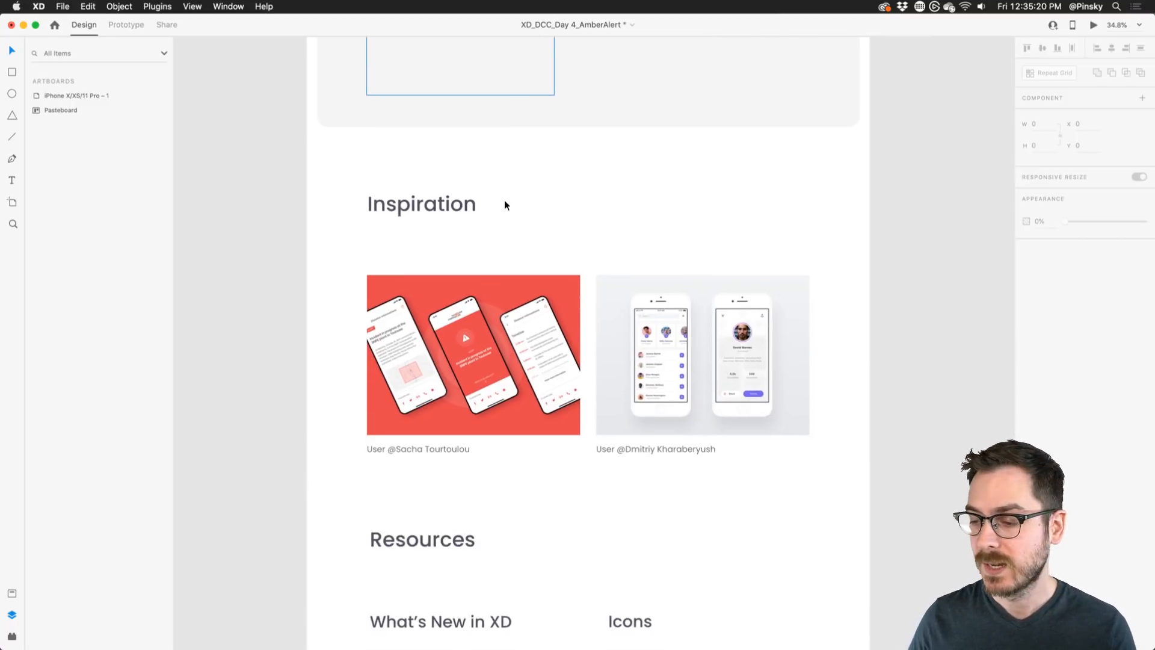
pyautogui.scroll(-1, 527, 381)
pyautogui.scroll(3, 528, 378)
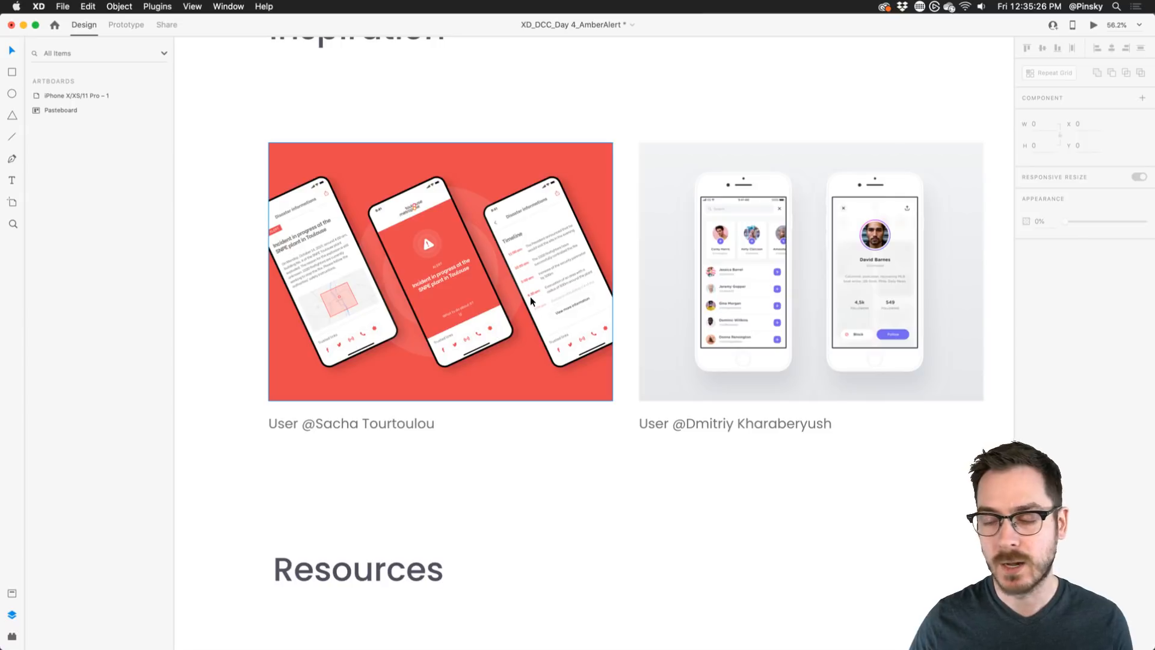
# - Fill the empty iPhone X/XS/11 Pro artboard beside the brief with a solid red
pyautogui.scroll(-5, 530, 296)
pyautogui.hscroll(5, 530, 296)
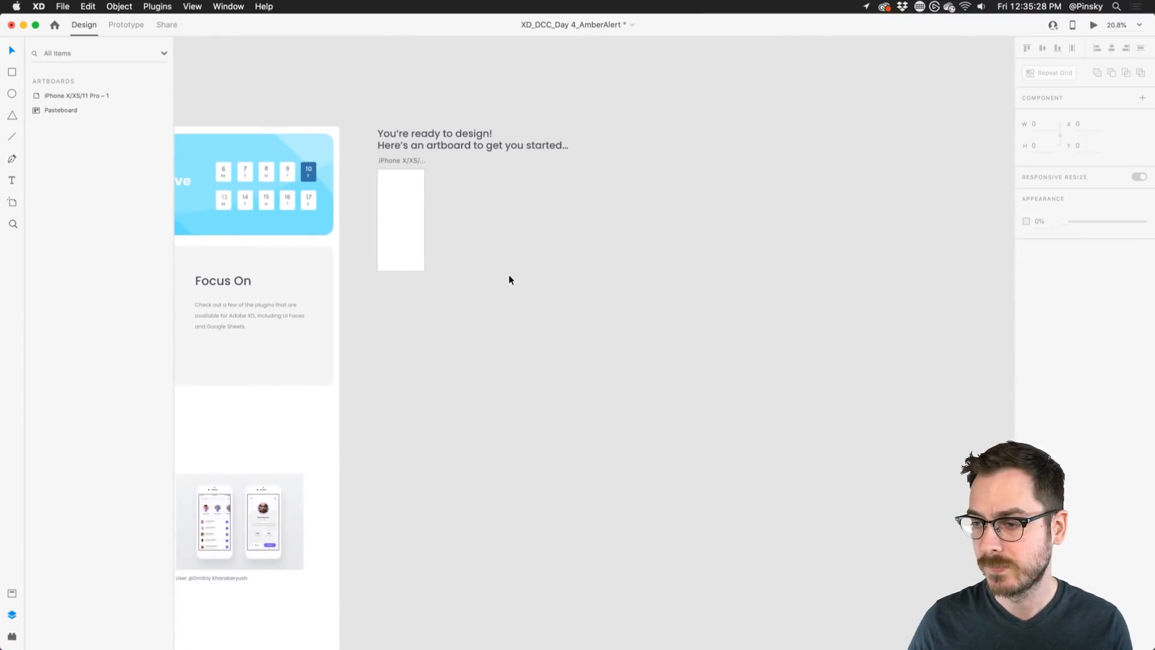
pyautogui.scroll(5, 393, 206)
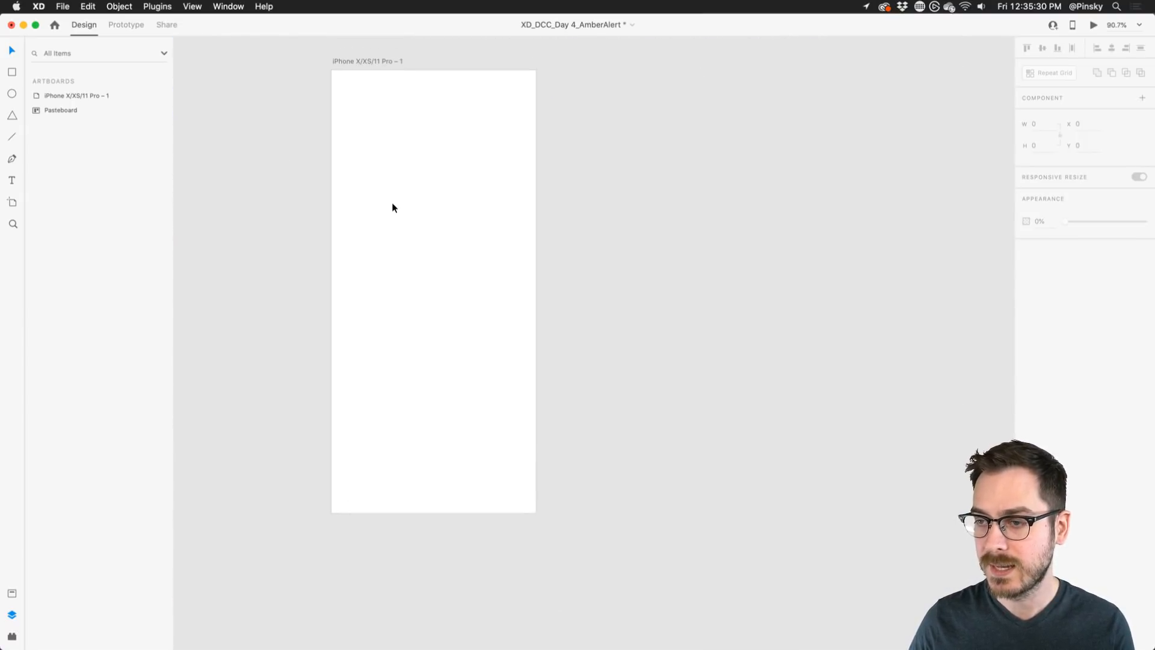
pyautogui.scroll(1, 392, 207)
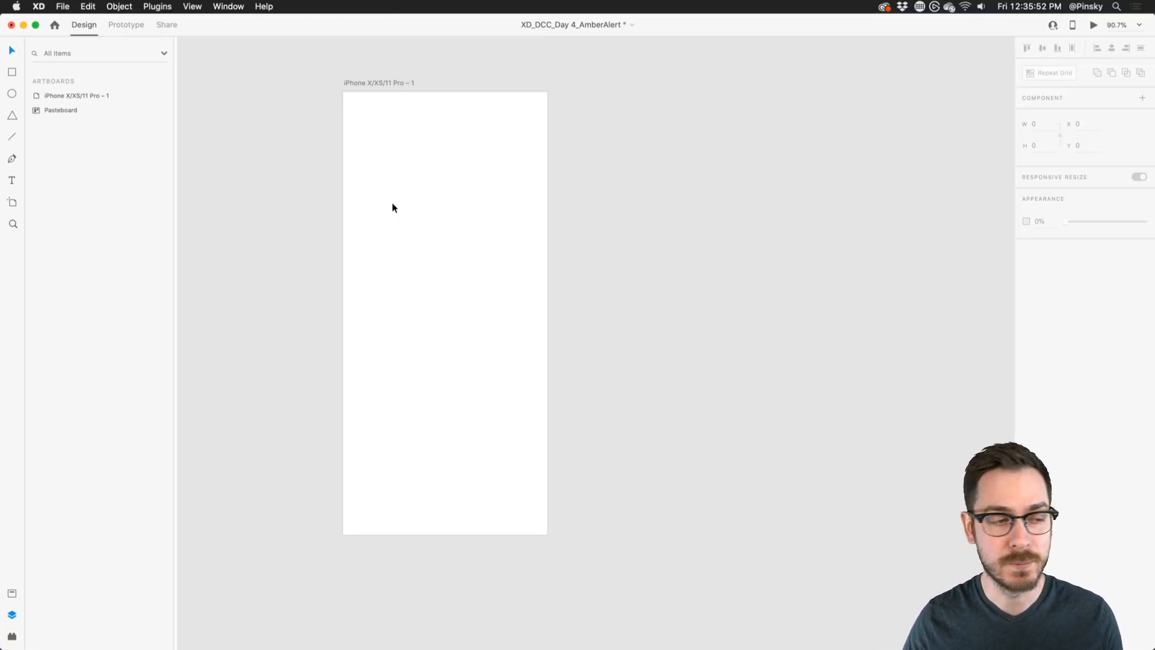
pyautogui.click(413, 143)
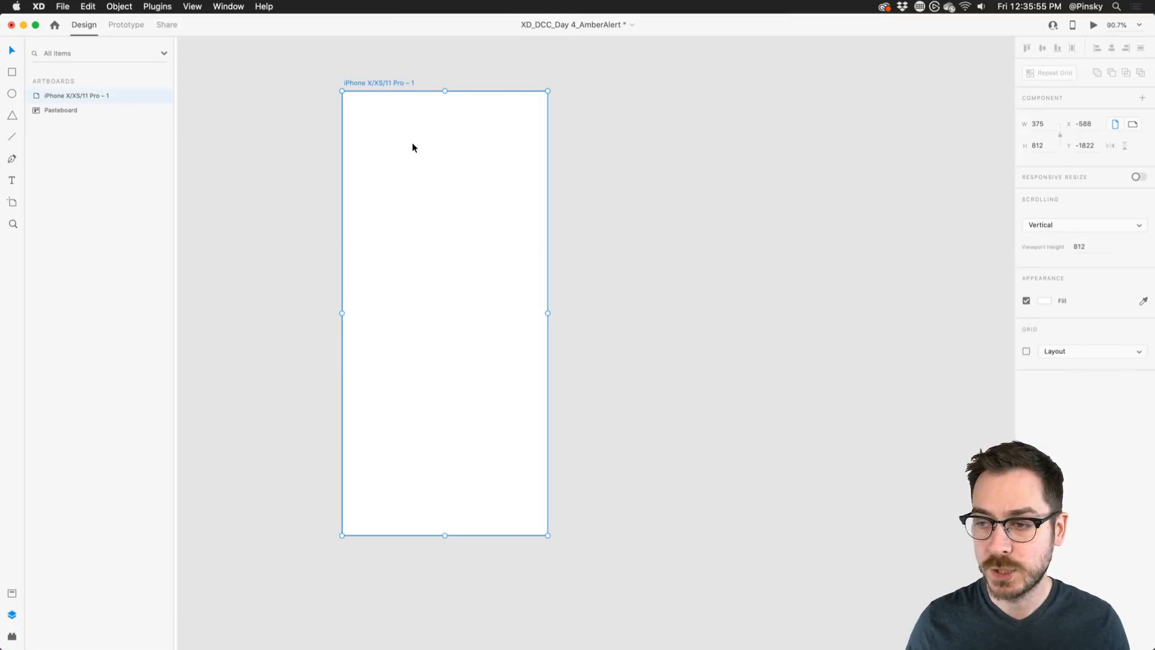
pyautogui.click(1044, 300)
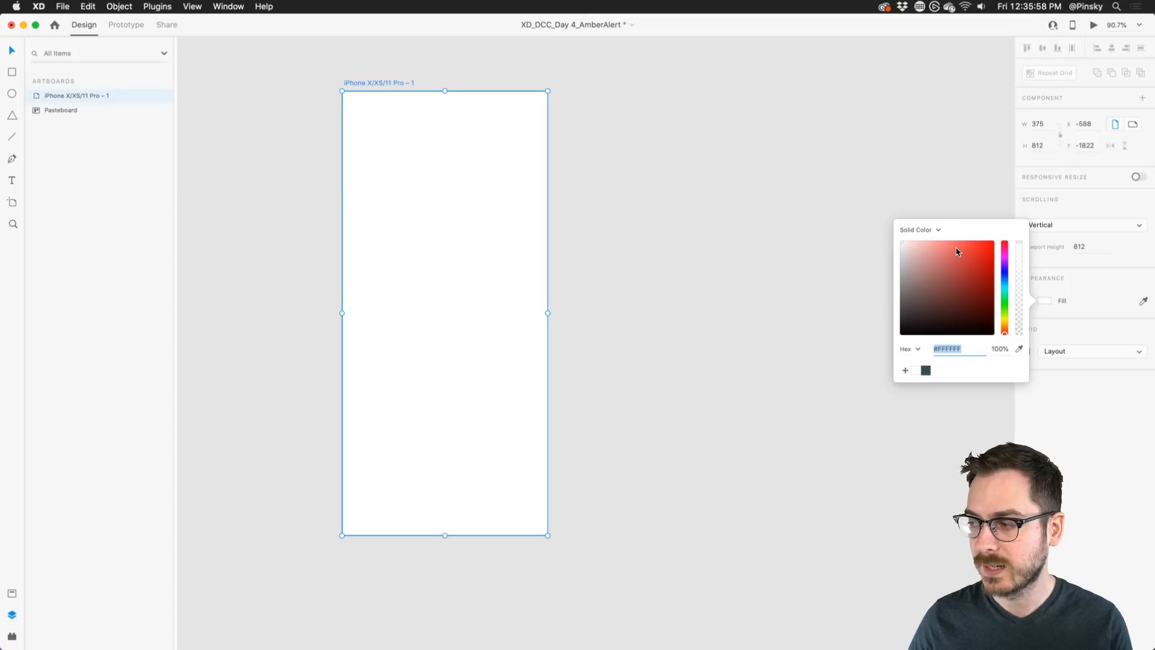
pyautogui.moveTo(956, 250); pyautogui.dragTo(970, 254)
pyautogui.click(1101, 453)
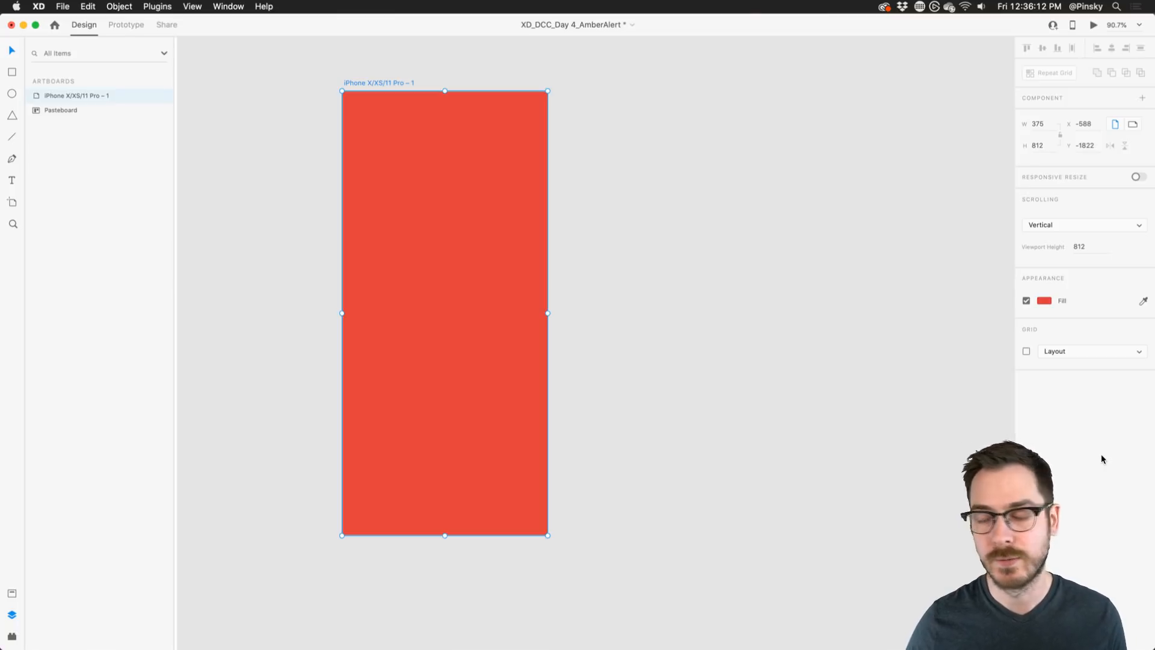
# - Draw a full-width rectangle, 375 wide and about 503 high, covering the lower part of the red artboard
pyautogui.click(12, 72)
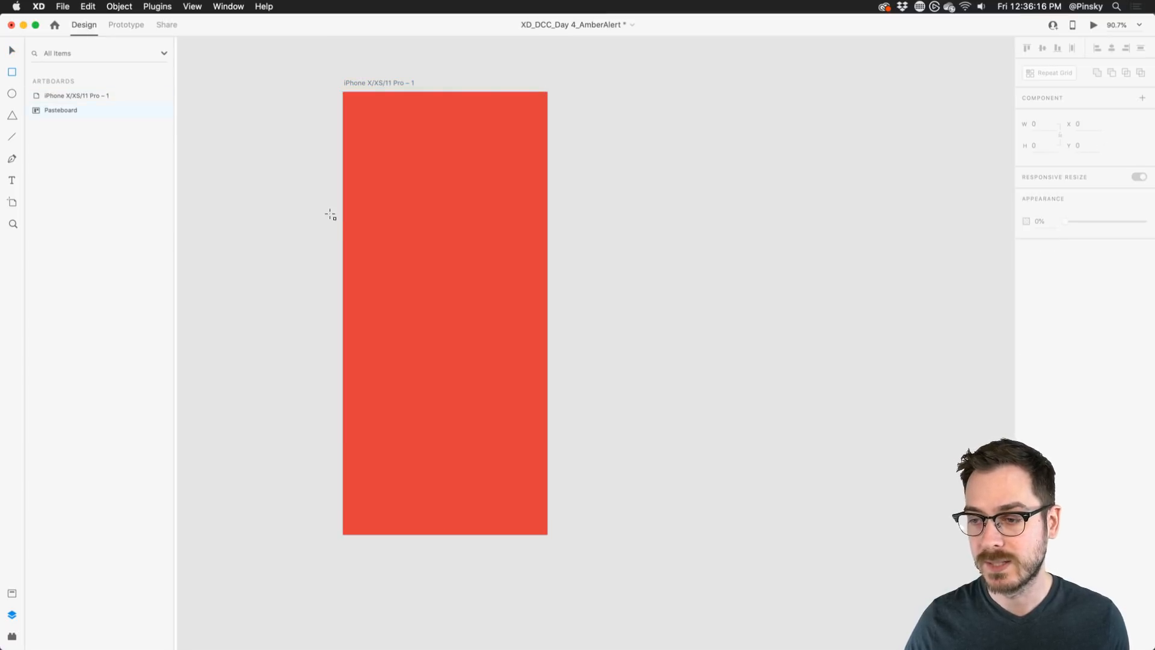
pyautogui.moveTo(343, 238)
pyautogui.mouseDown()
pyautogui.moveTo(451, 398)
pyautogui.moveTo(485, 496)
pyautogui.moveTo(547, 535)
pyautogui.mouseUp()
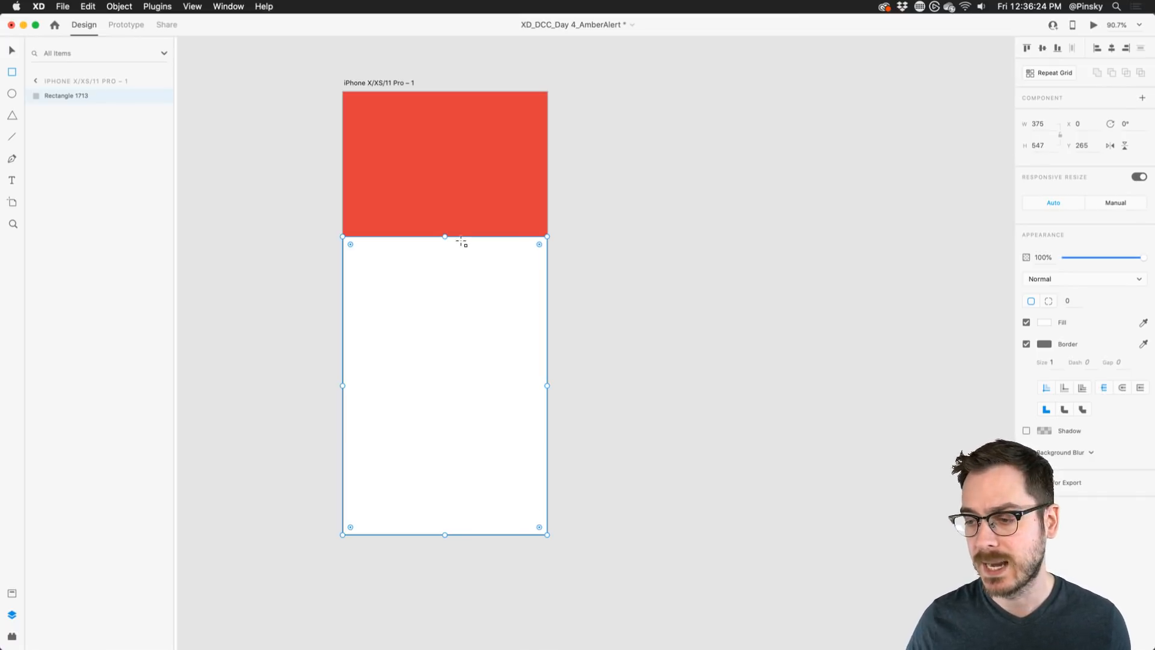
pyautogui.moveTo(444, 237); pyautogui.dragTo(445, 263)
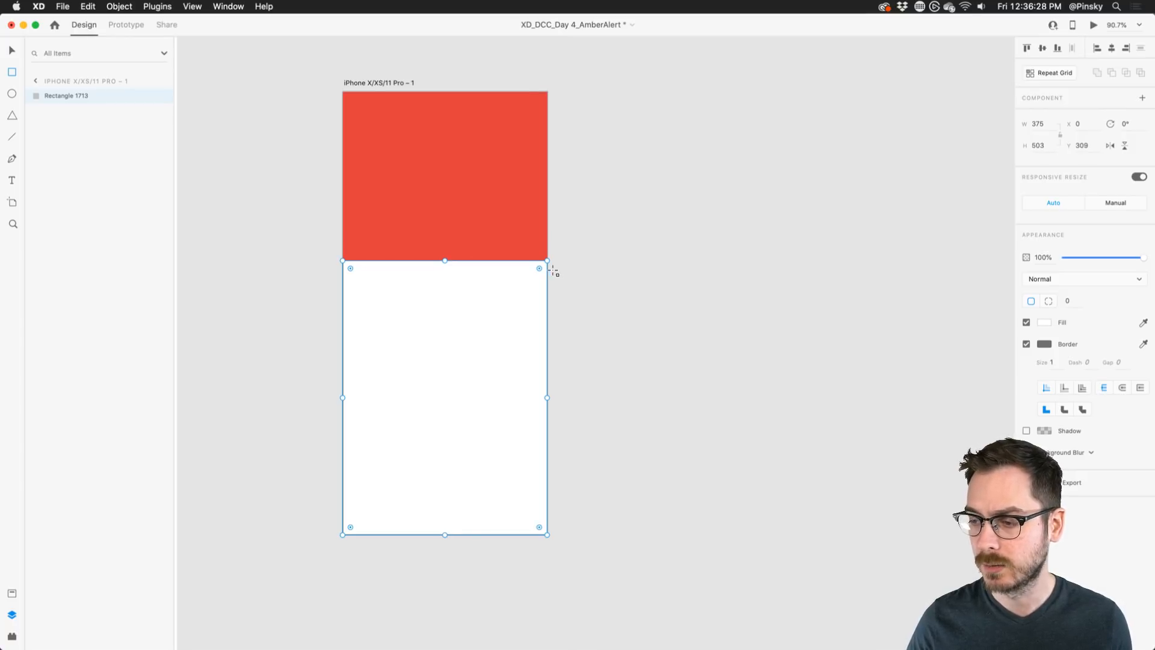
# - Round the white rectangle's two top corners to a radius of 24 and keep its bottom corners square at 0
pyautogui.moveTo(538, 268); pyautogui.dragTo(533, 275)
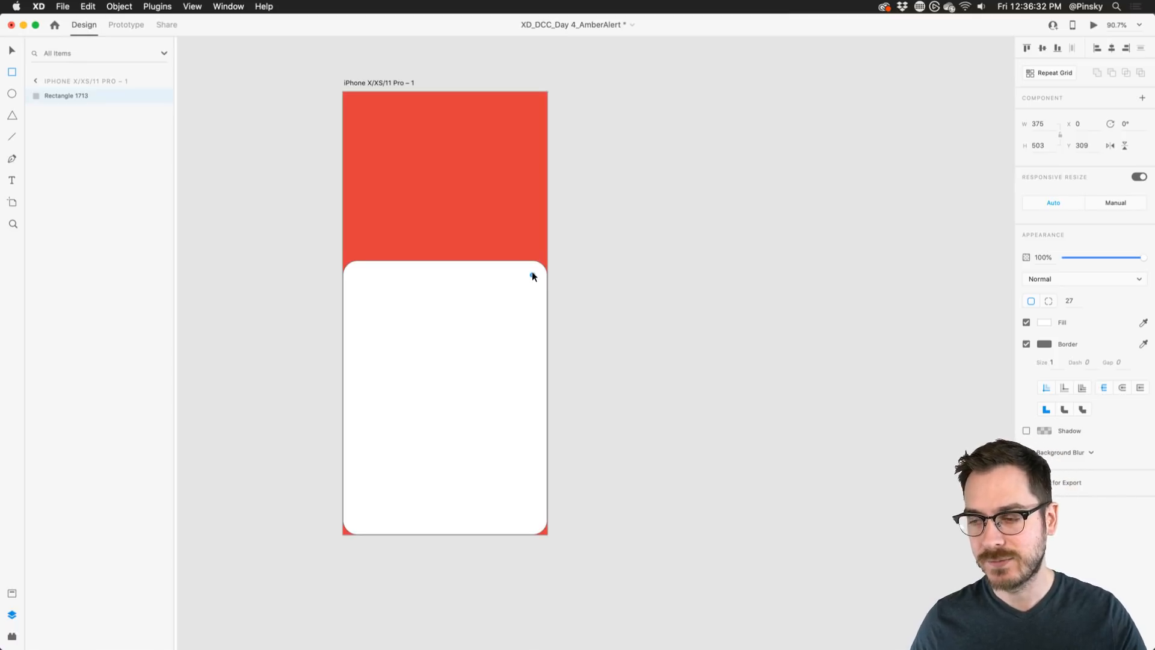
pyautogui.moveTo(532, 273)
pyautogui.mouseDown()
pyautogui.moveTo(503, 295)
pyautogui.moveTo(539, 271)
pyautogui.mouseUp()
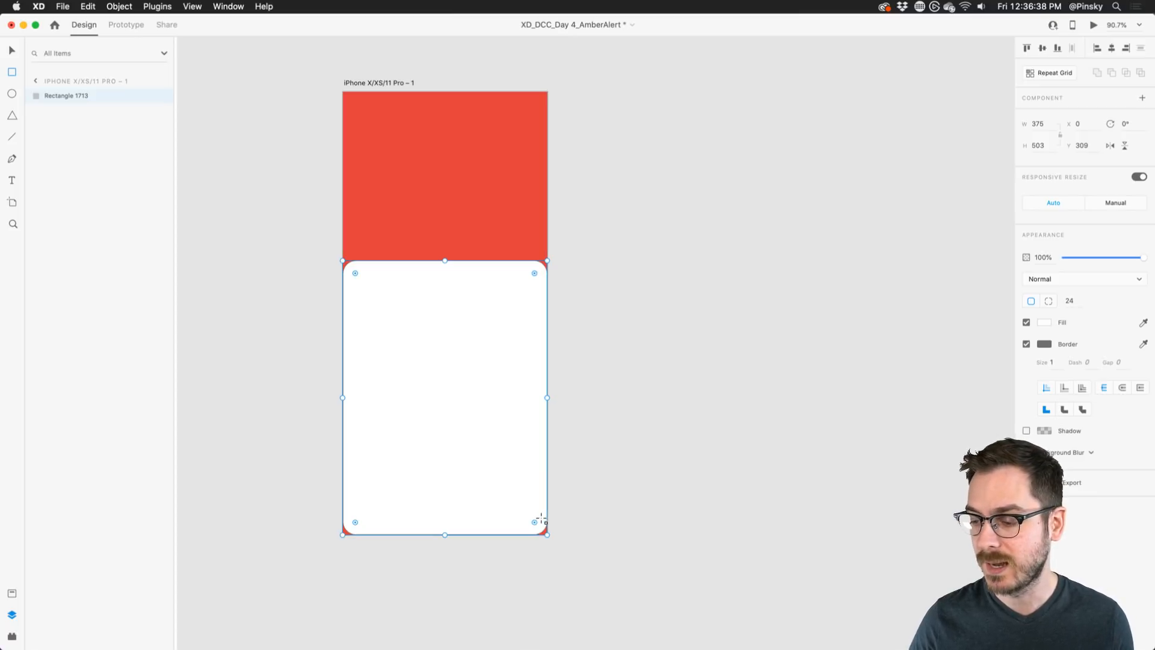
pyautogui.moveTo(535, 518); pyautogui.dragTo(567, 546)
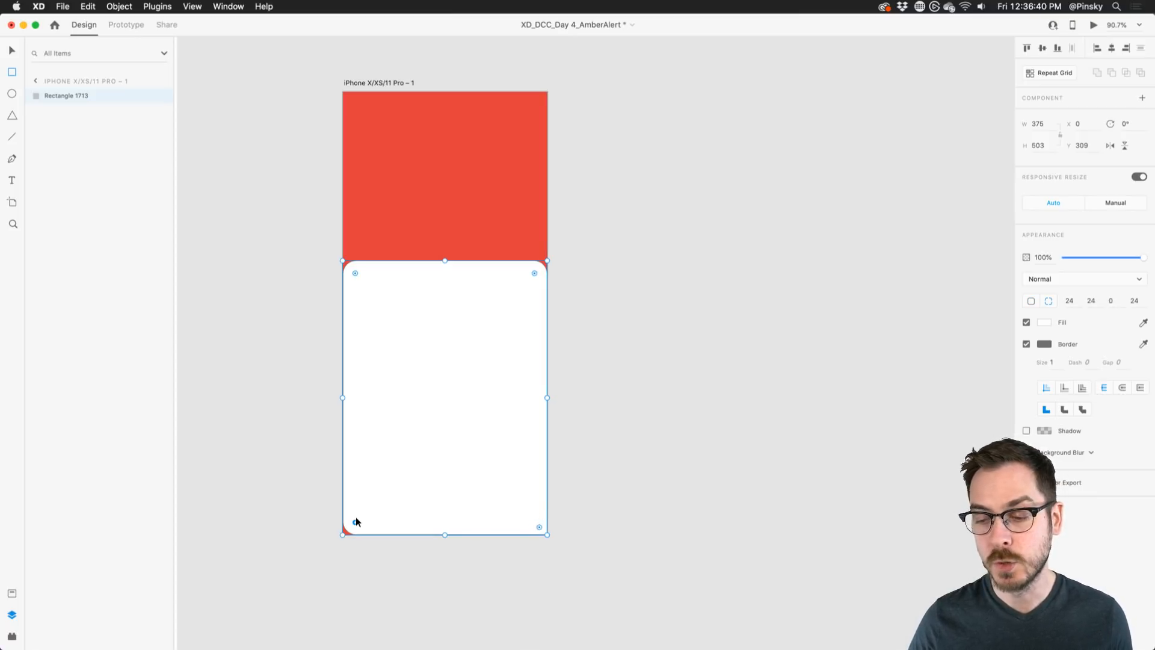
pyautogui.moveTo(356, 519); pyautogui.dragTo(284, 553)
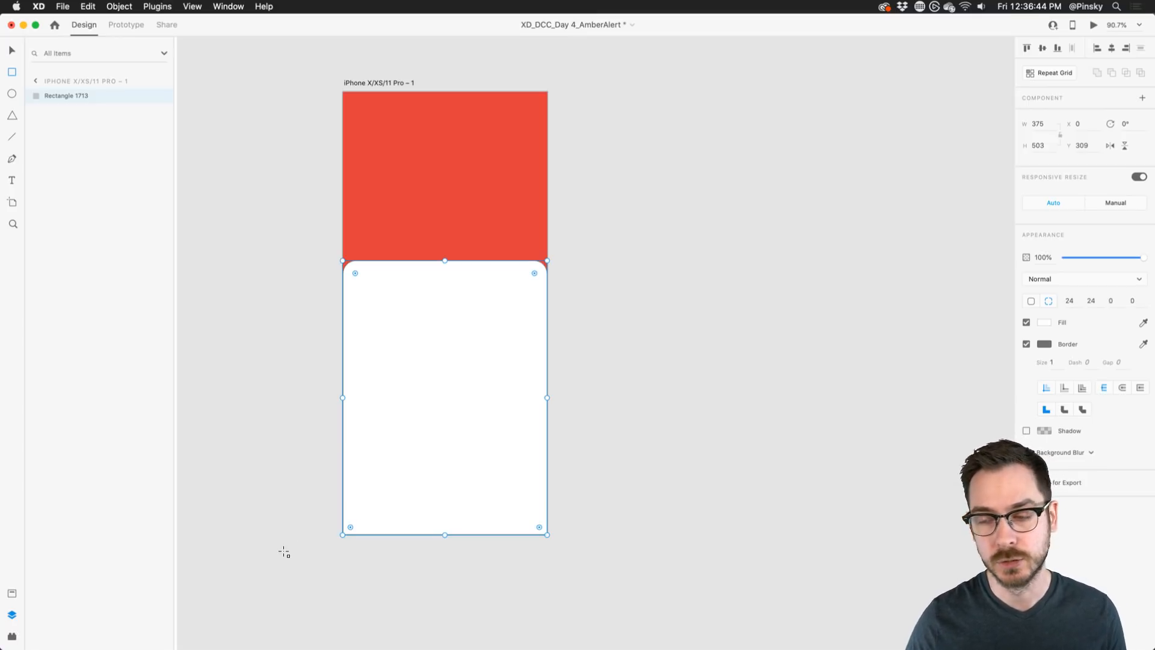
pyautogui.click(12, 51)
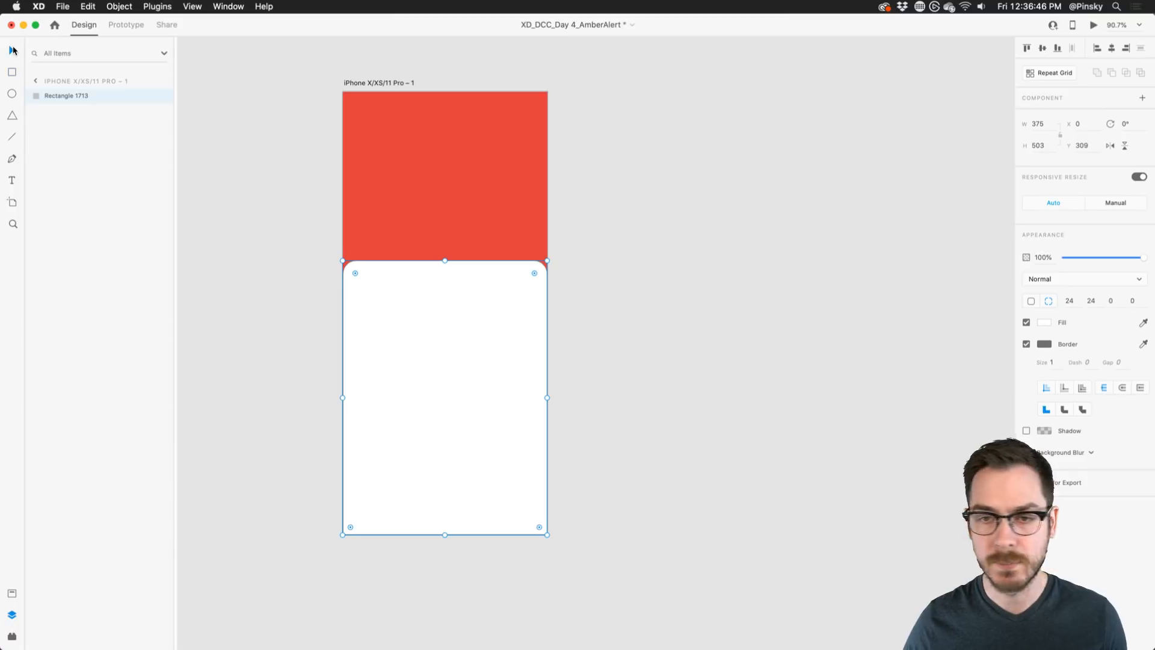
# - Remove the border from the white rectangle and deselect it
pyautogui.click(1028, 344)
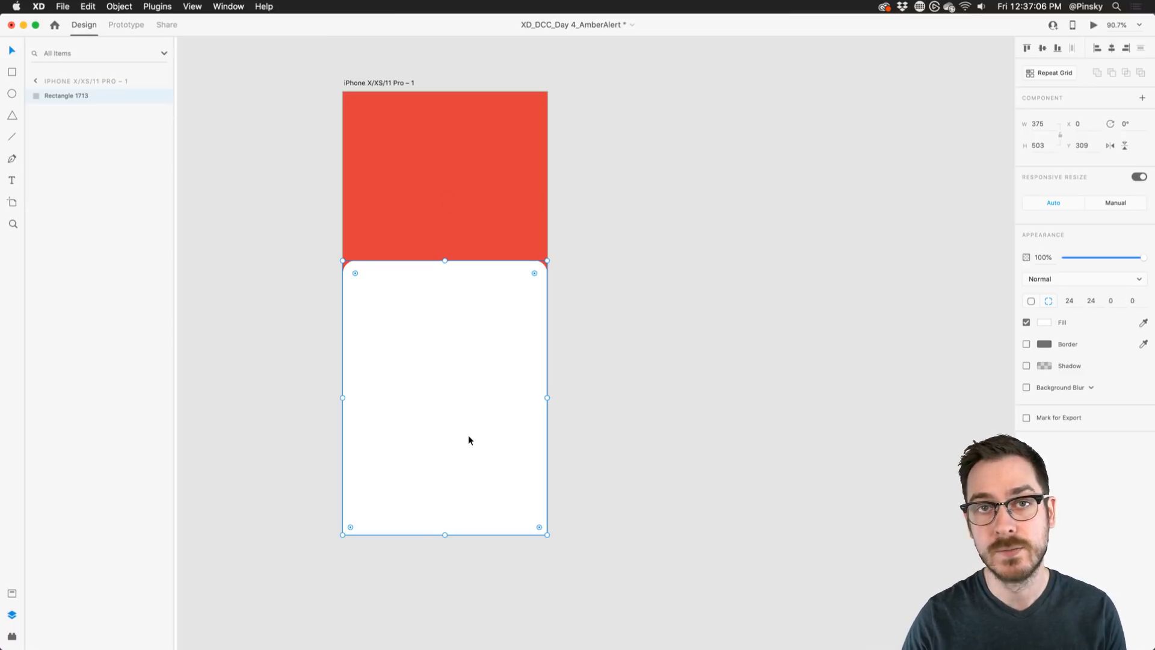
pyautogui.hscroll(-2, 525, 273)
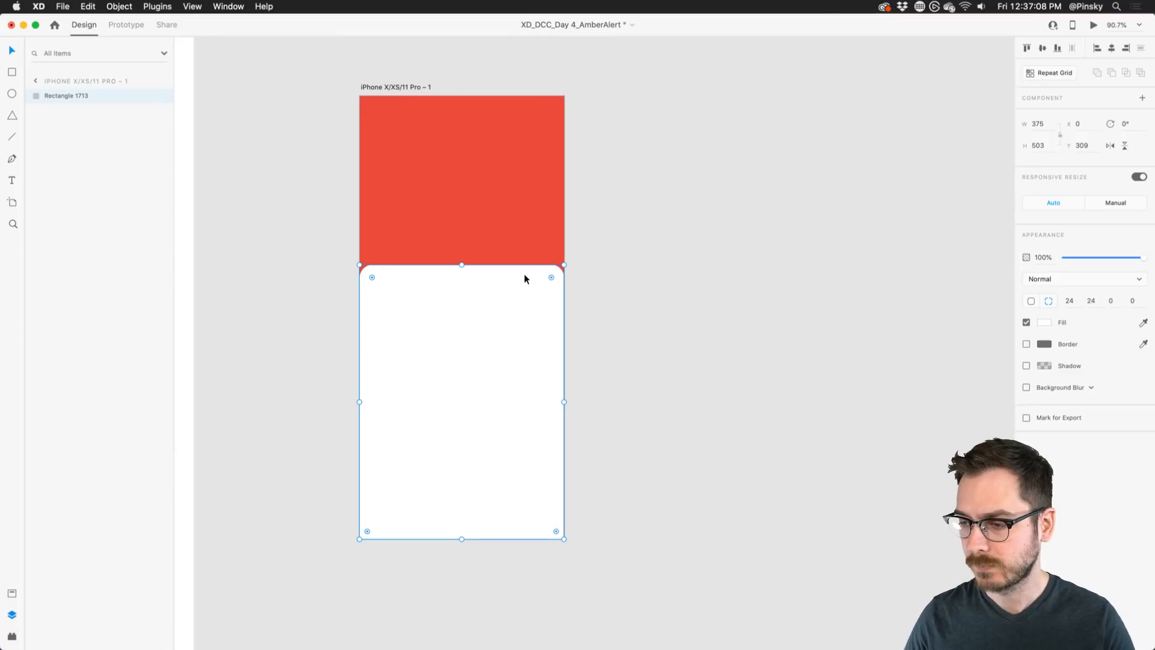
pyautogui.click(616, 283)
pyautogui.hscroll(-2, 458, 270)
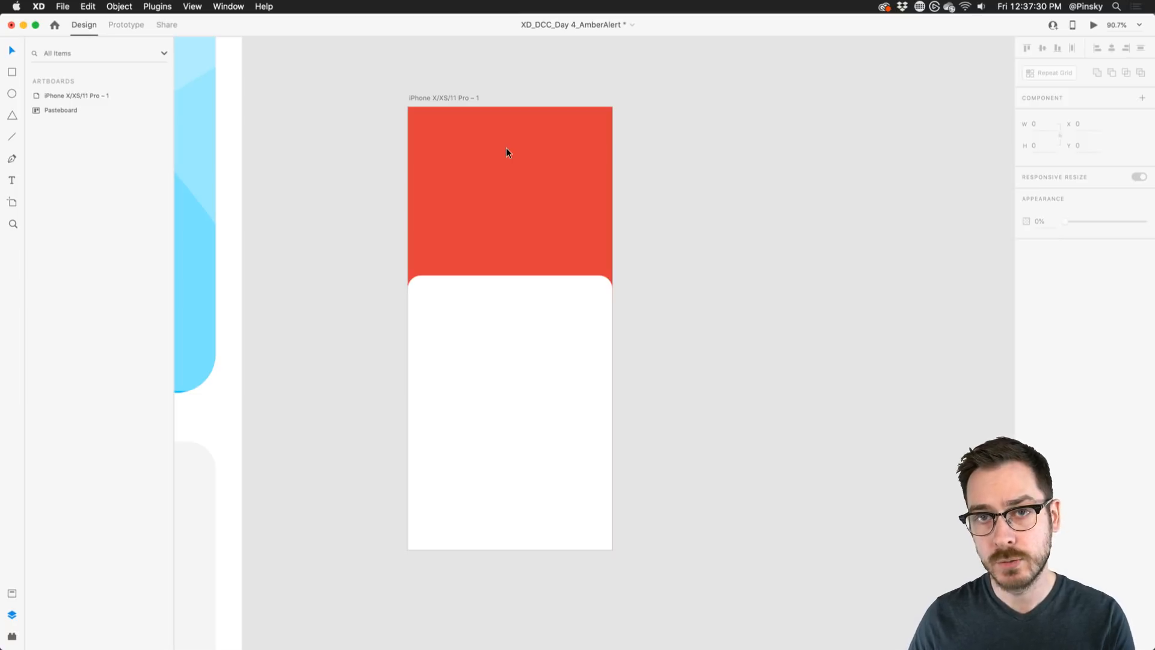
# - Open the plugin manager and look through the featured plugins and the full catalogue of all categories
pyautogui.click(11, 637)
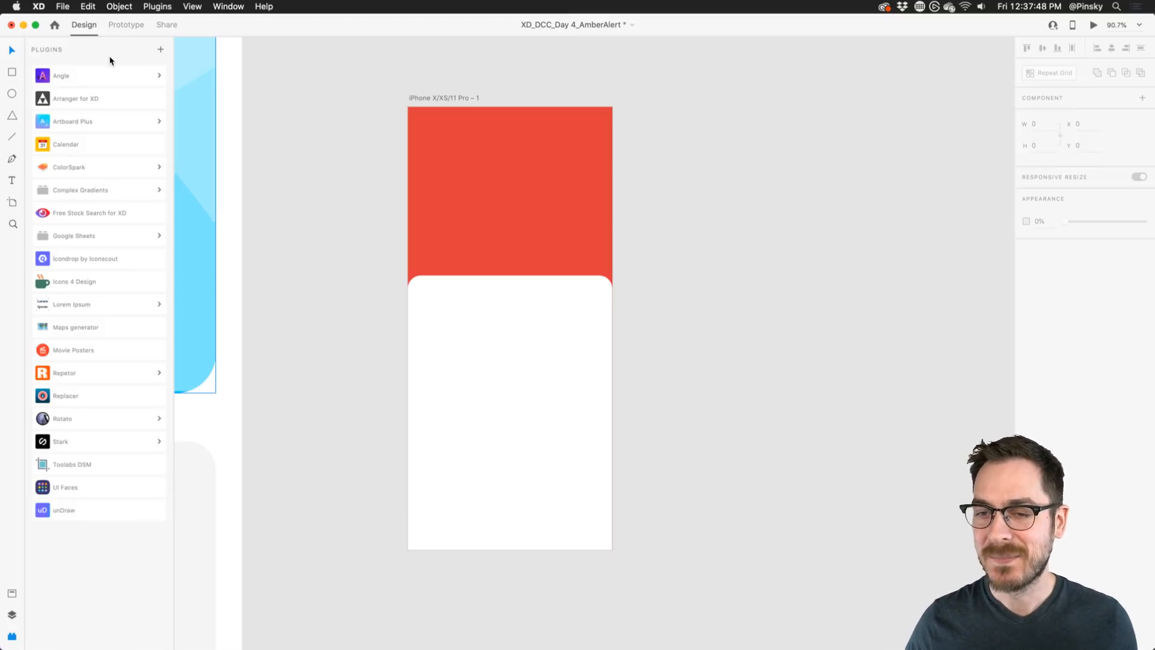
pyautogui.click(160, 50)
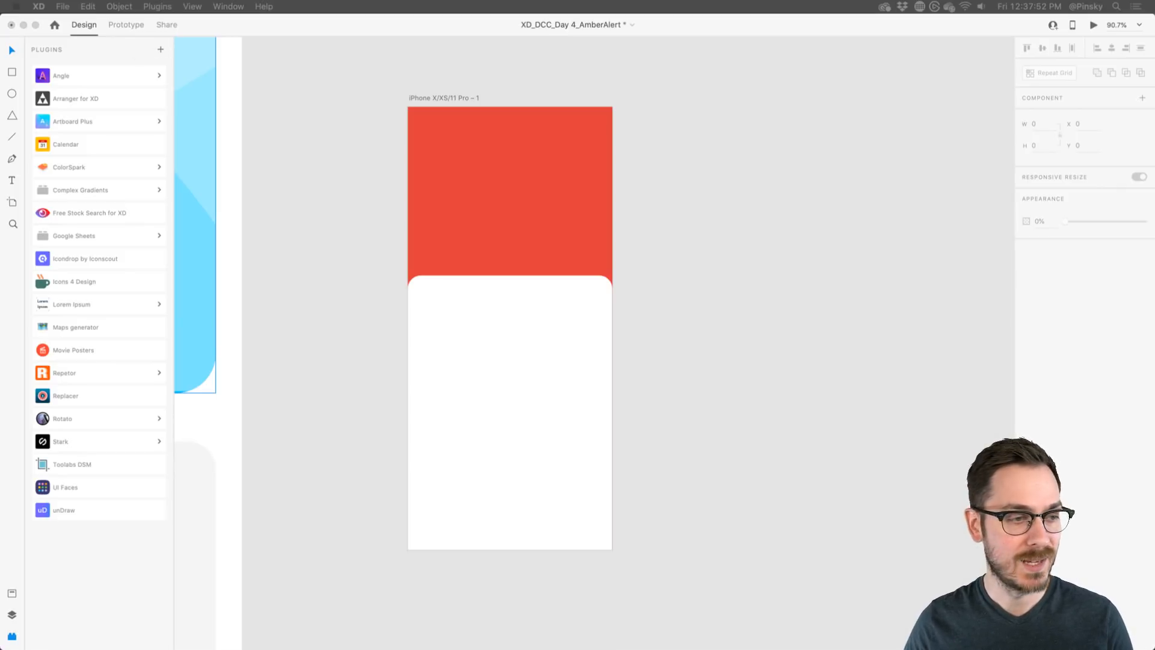
pyautogui.moveTo(508, 124); pyautogui.dragTo(633, 57)
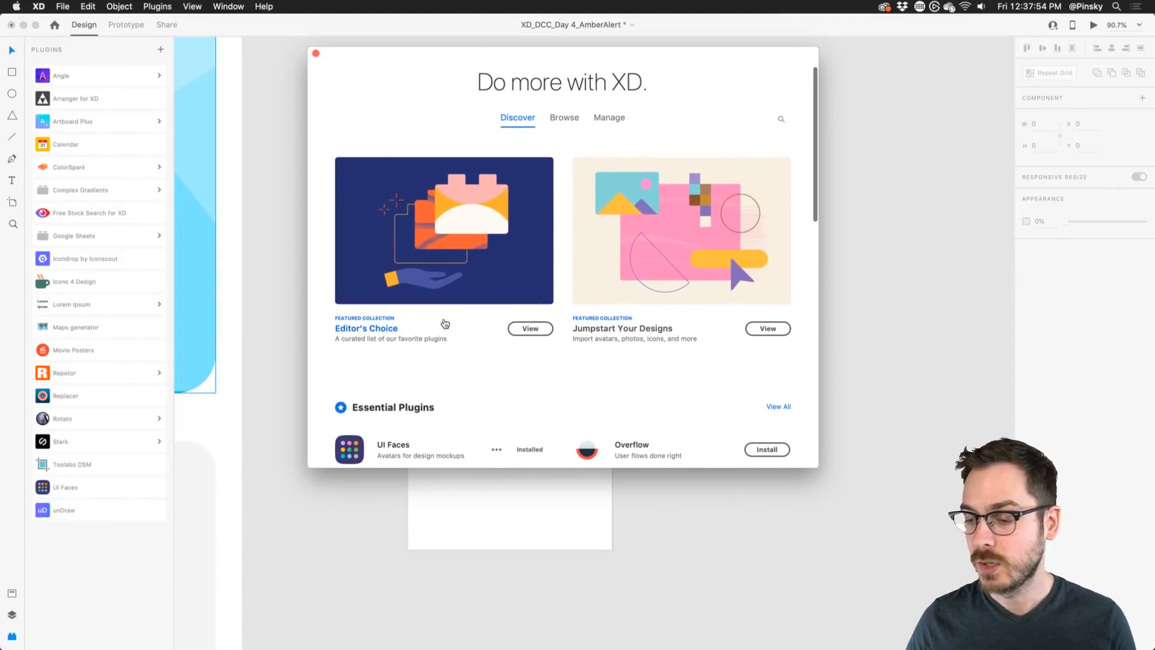
pyautogui.scroll(-10, 445, 324)
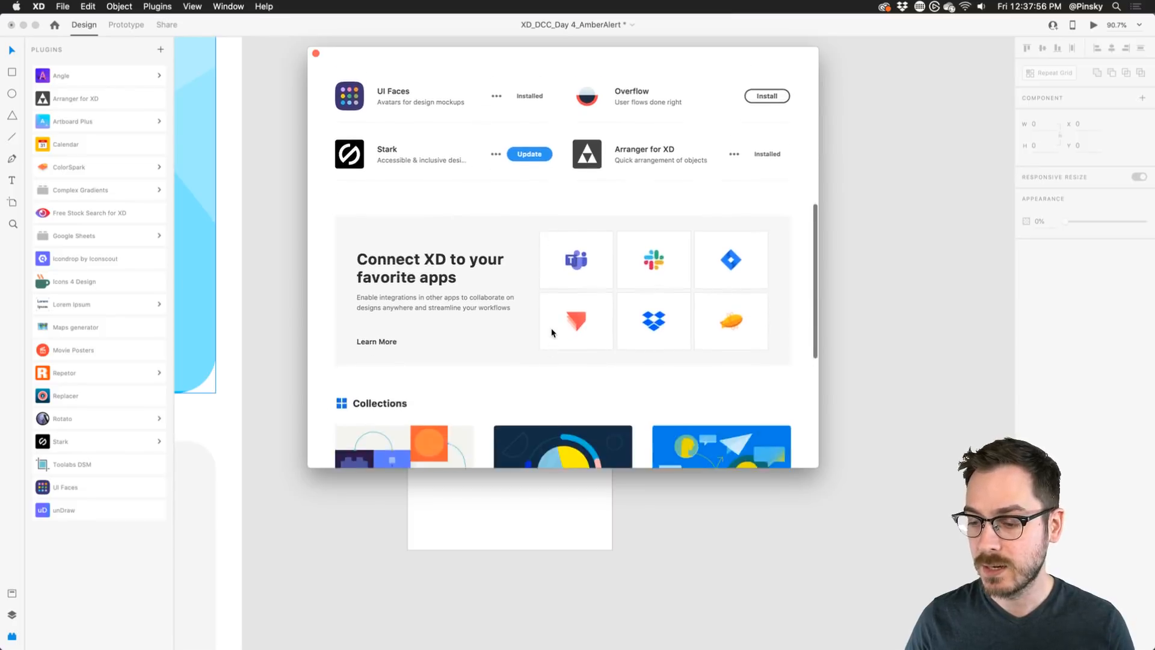
pyautogui.scroll(10, 552, 332)
pyautogui.click(564, 118)
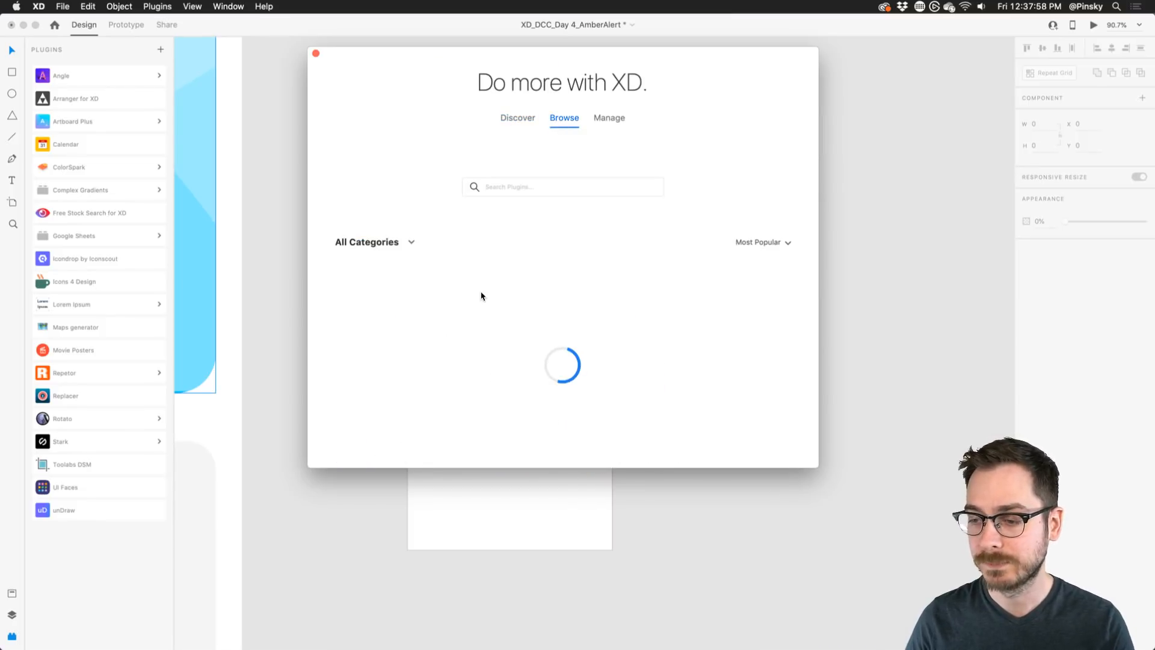
pyautogui.scroll(-20, 481, 296)
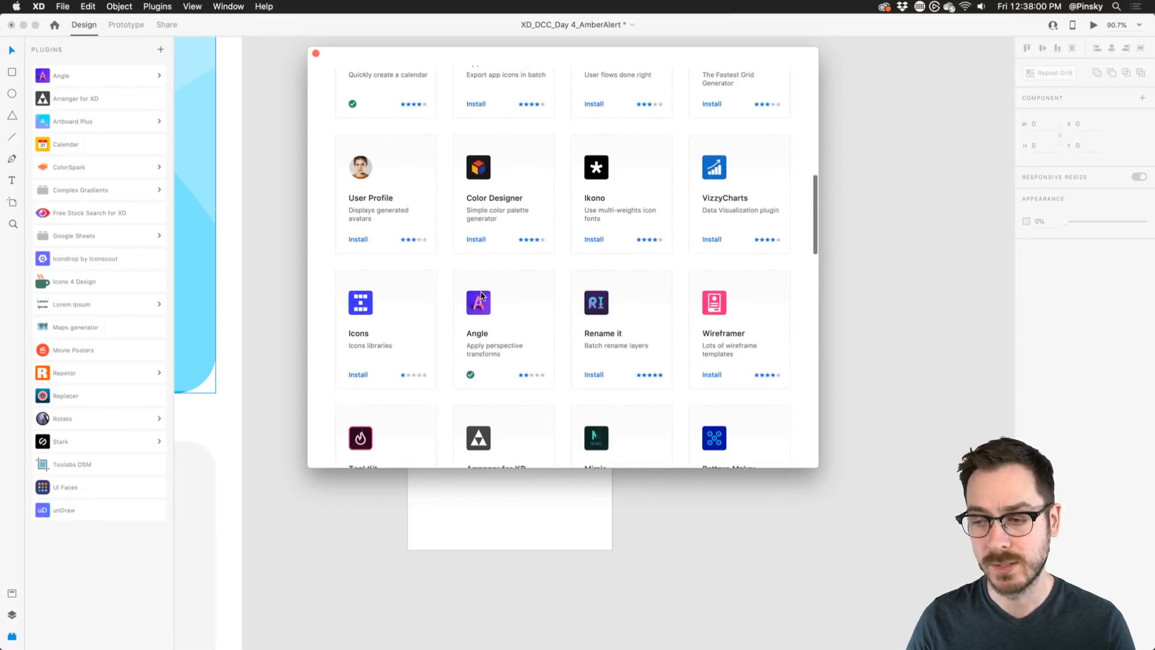
# - Close the plugin manager and search for "Map" in the Free Stock Search plugin with Unsplash as the source
pyautogui.scroll(5, 481, 296)
pyautogui.click(316, 53)
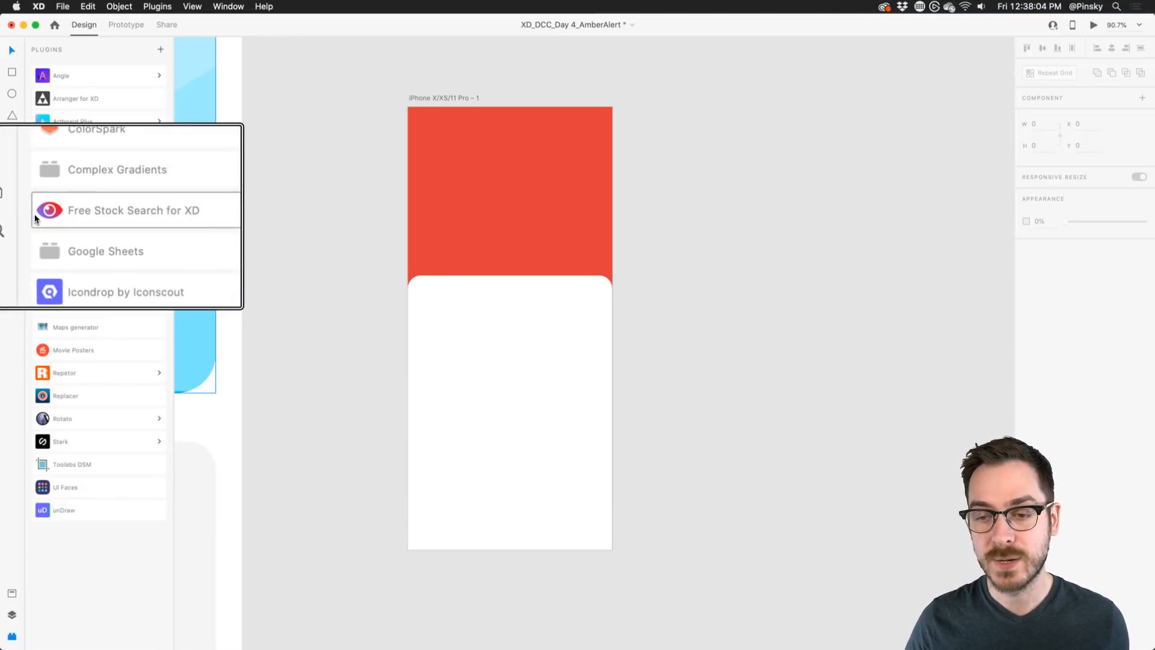
pyautogui.click(83, 214)
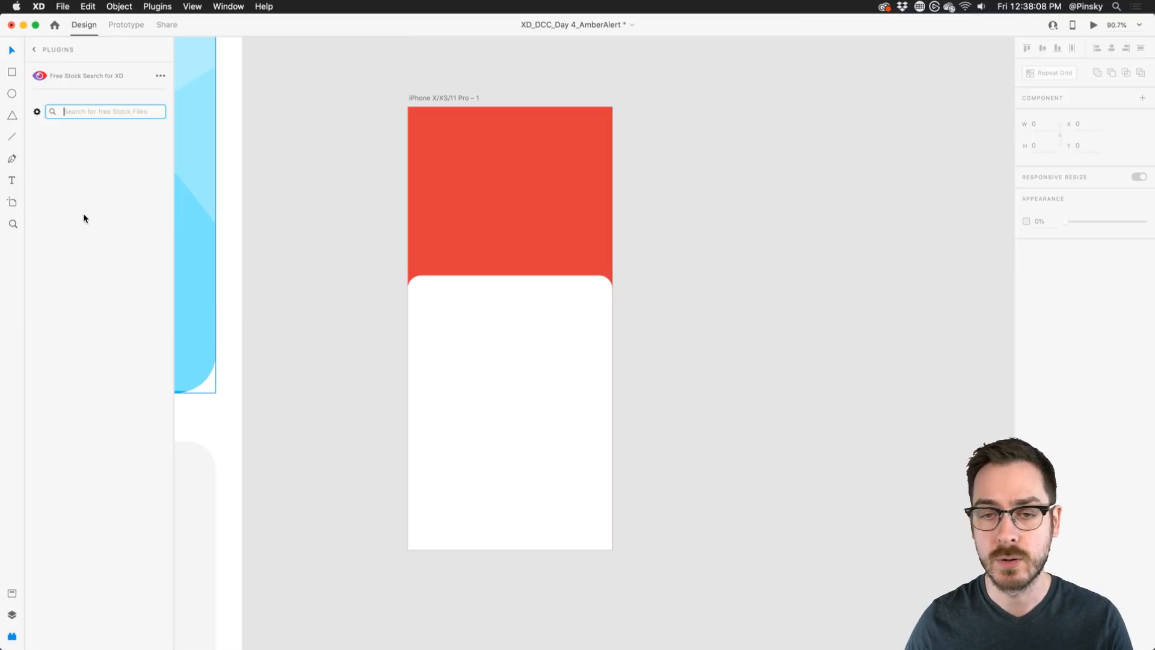
pyautogui.click(37, 111)
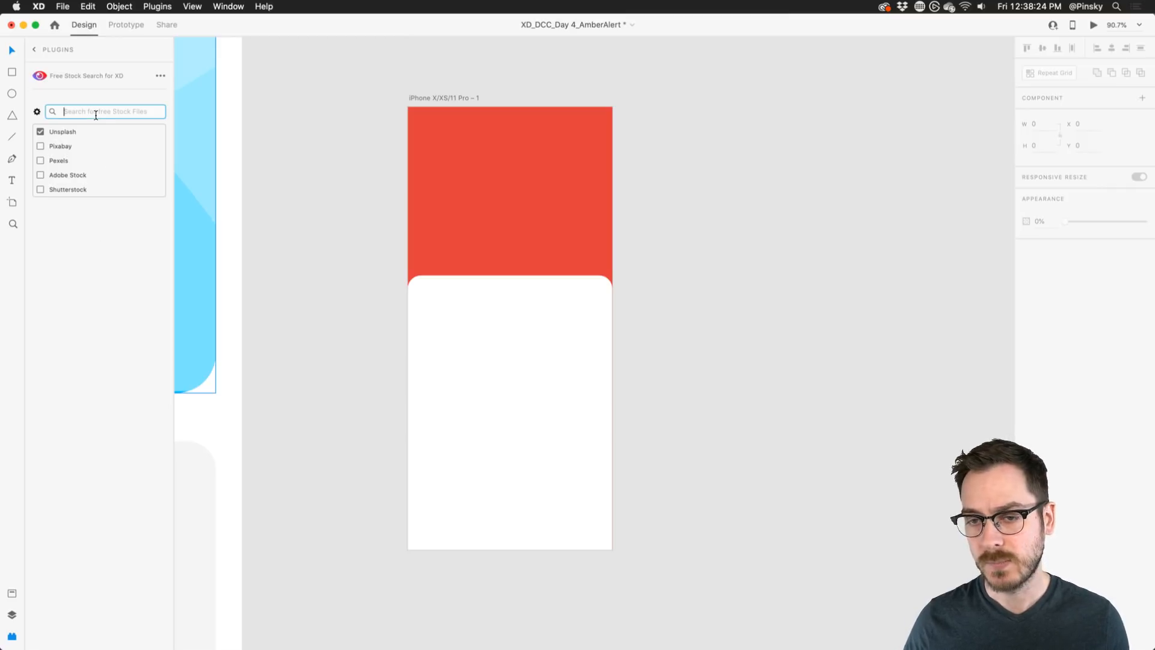
pyautogui.click(63, 114)
pyautogui.click(71, 114)
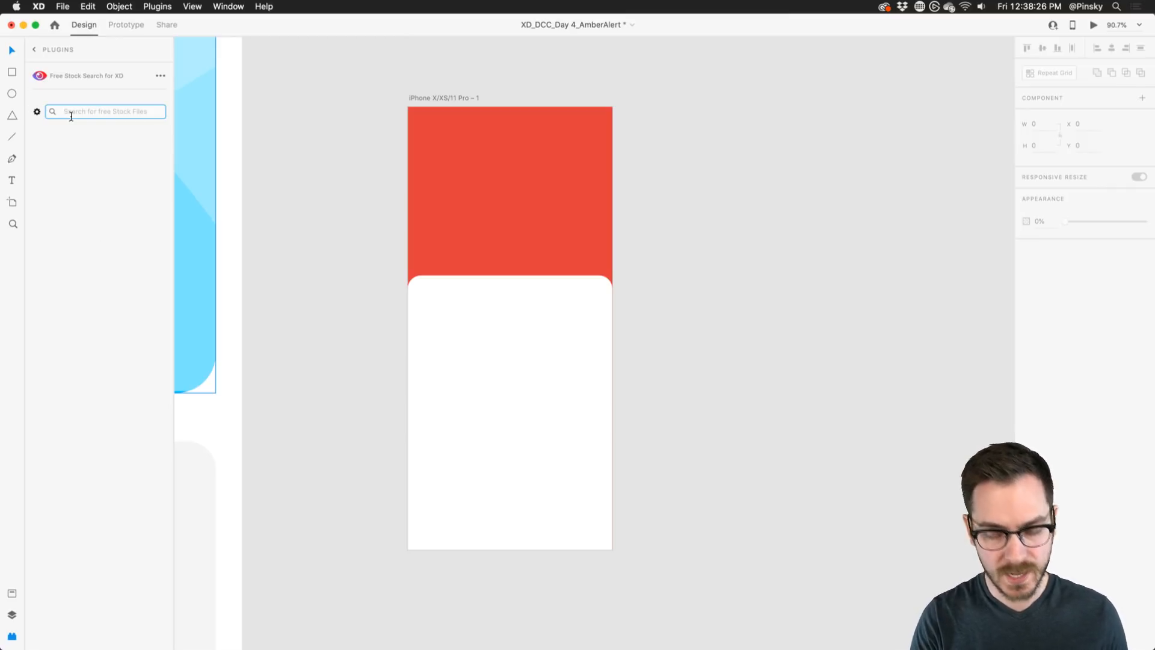
pyautogui.write('Map')
pyautogui.press('Return')
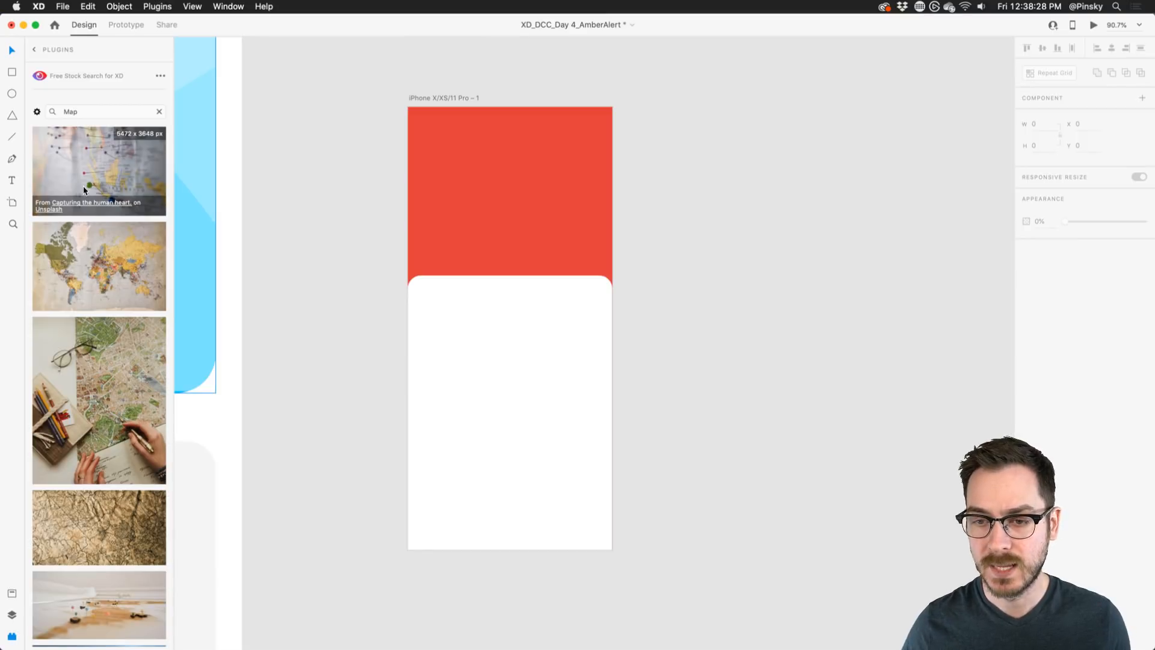
# - Browse the map photos and insert the first one, the pinned map, into the document
pyautogui.scroll(-5, 122, 373)
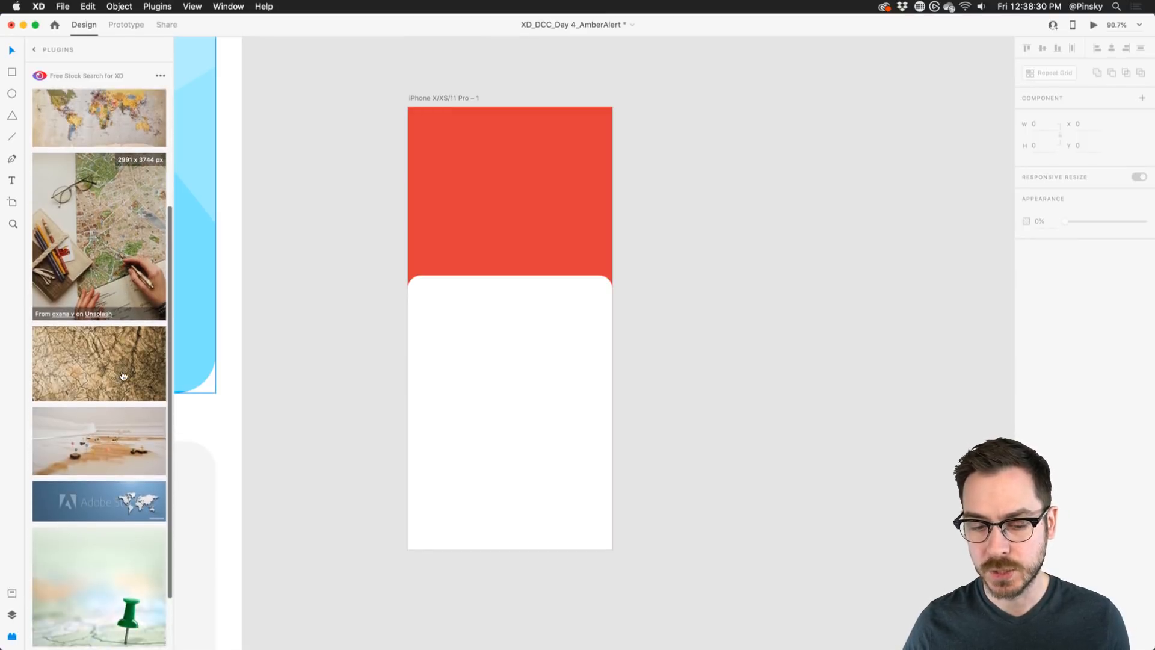
pyautogui.scroll(6, 123, 376)
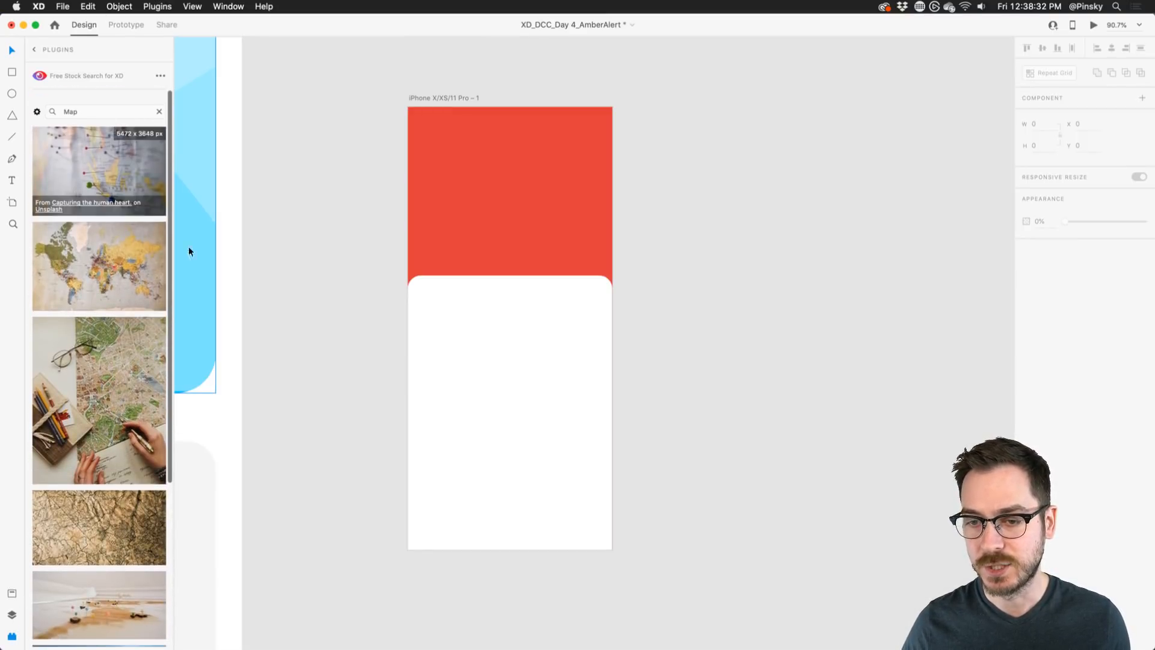
pyautogui.click(77, 160)
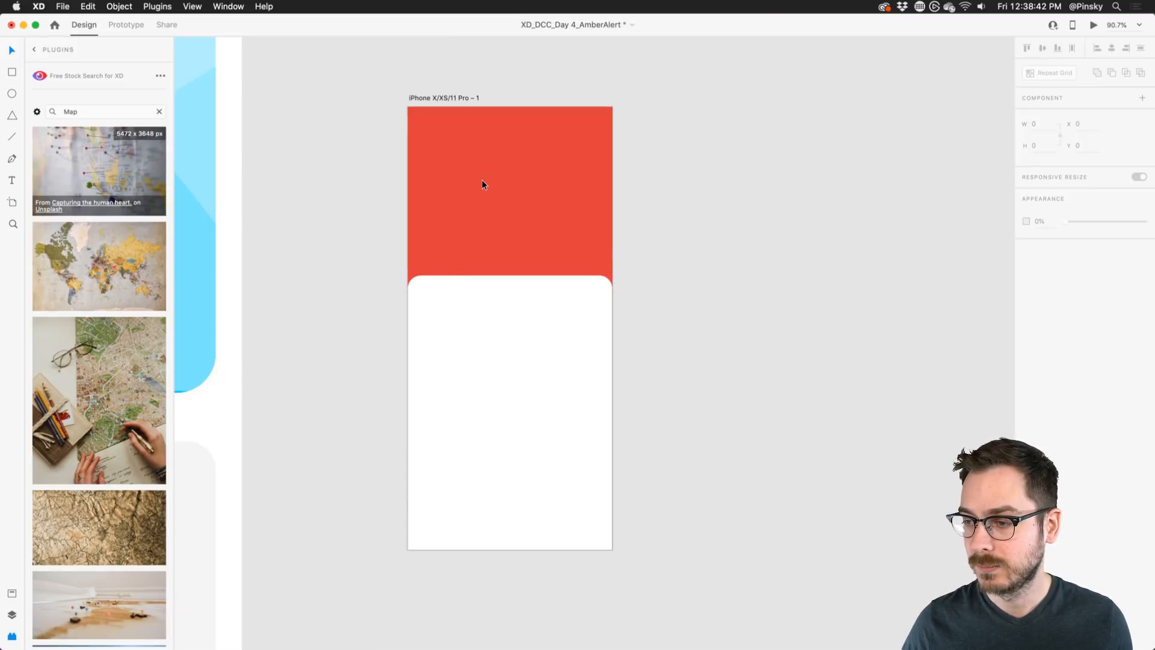
# - Scale the inserted map photo down to about 609 by 406 so it covers the upper part of the artboard
pyautogui.scroll(-8, 482, 182)
pyautogui.hscroll(-4, 482, 181)
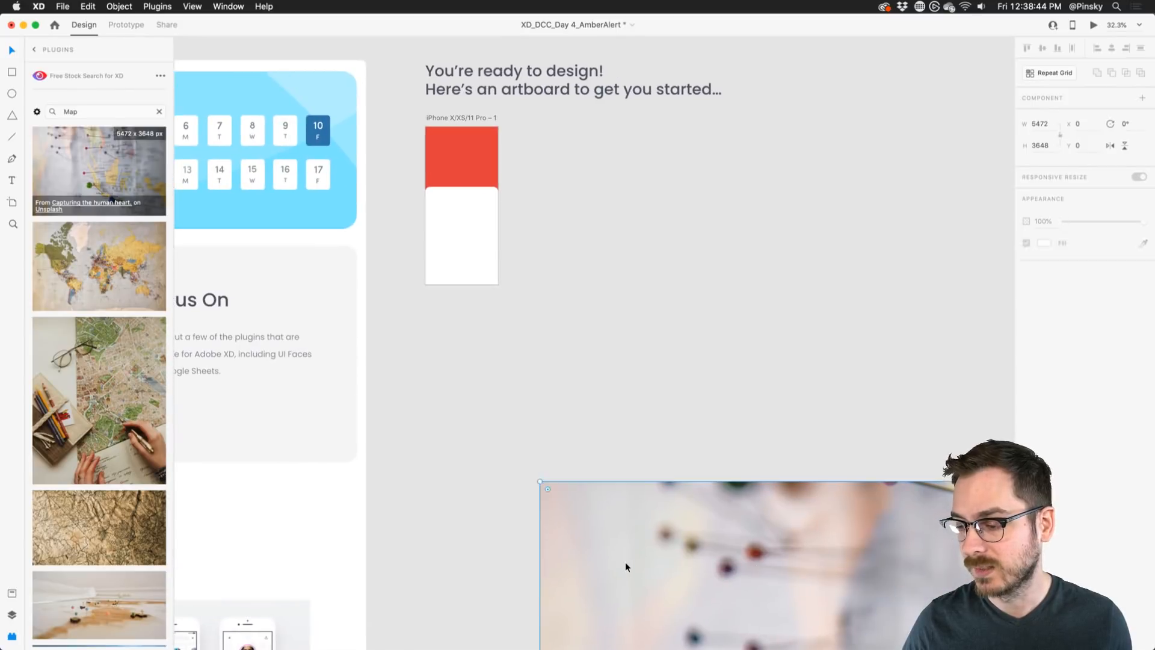
pyautogui.scroll(-5, 510, 205)
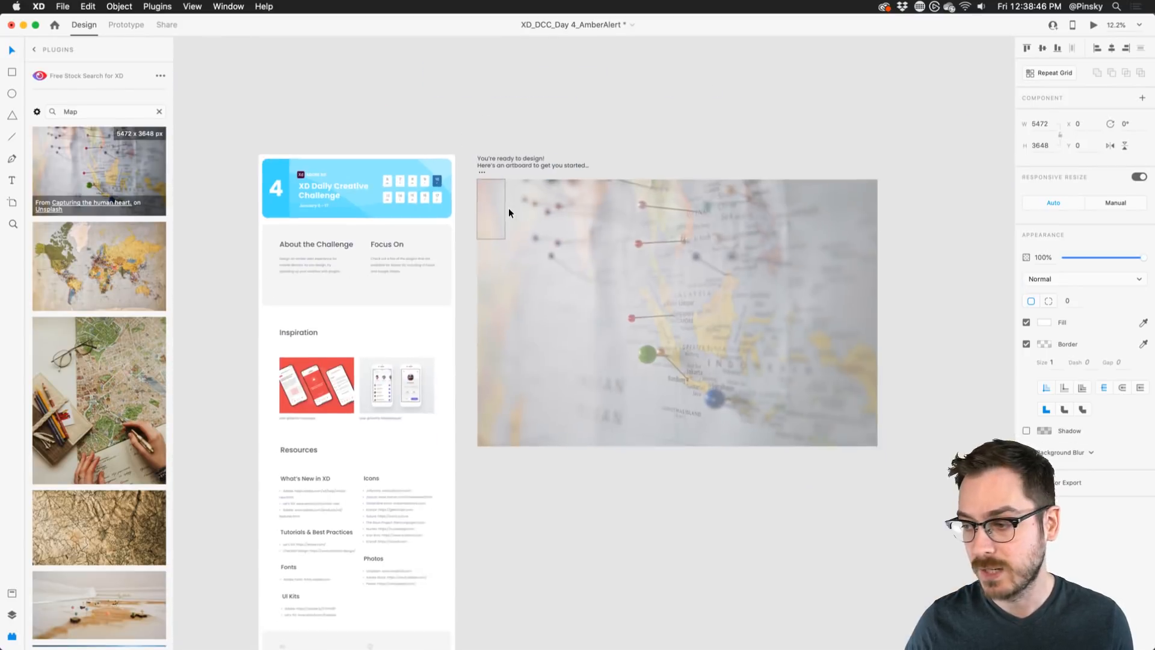
pyautogui.hscroll(2, 507, 207)
pyautogui.moveTo(826, 416); pyautogui.dragTo(409, 183)
# - Send the map photo behind the white rounded panel and align it with the artboard's top edge at Y 0
pyautogui.scroll(5, 403, 139)
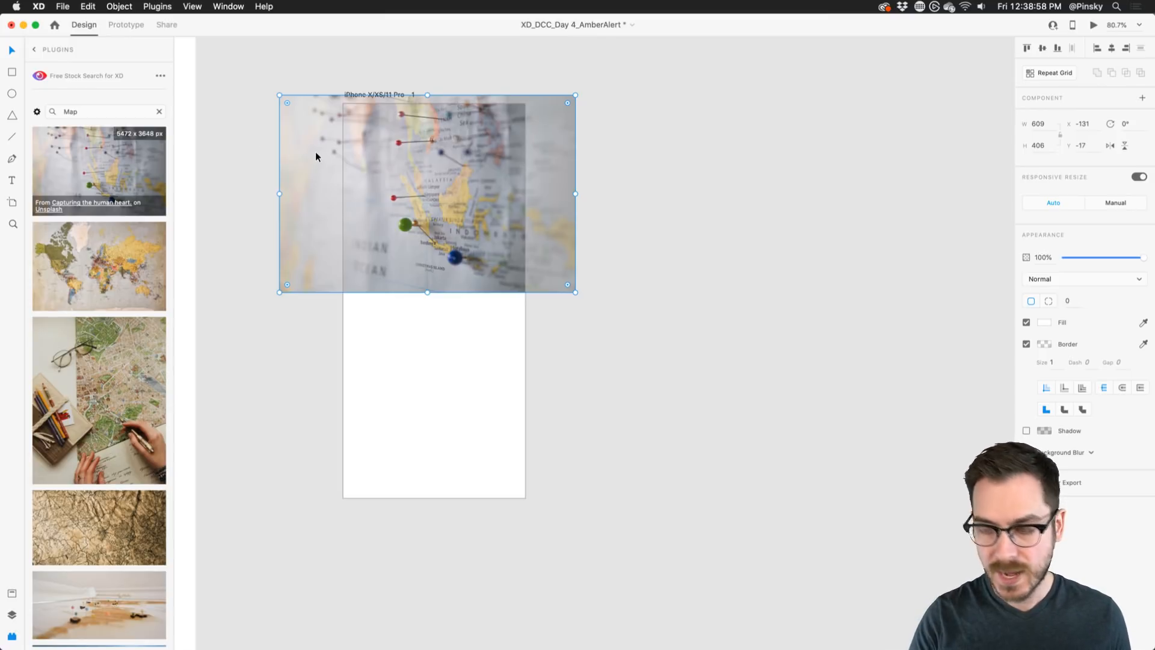
pyautogui.press('super+bracketleft')
pyautogui.moveTo(474, 161); pyautogui.dragTo(491, 170)
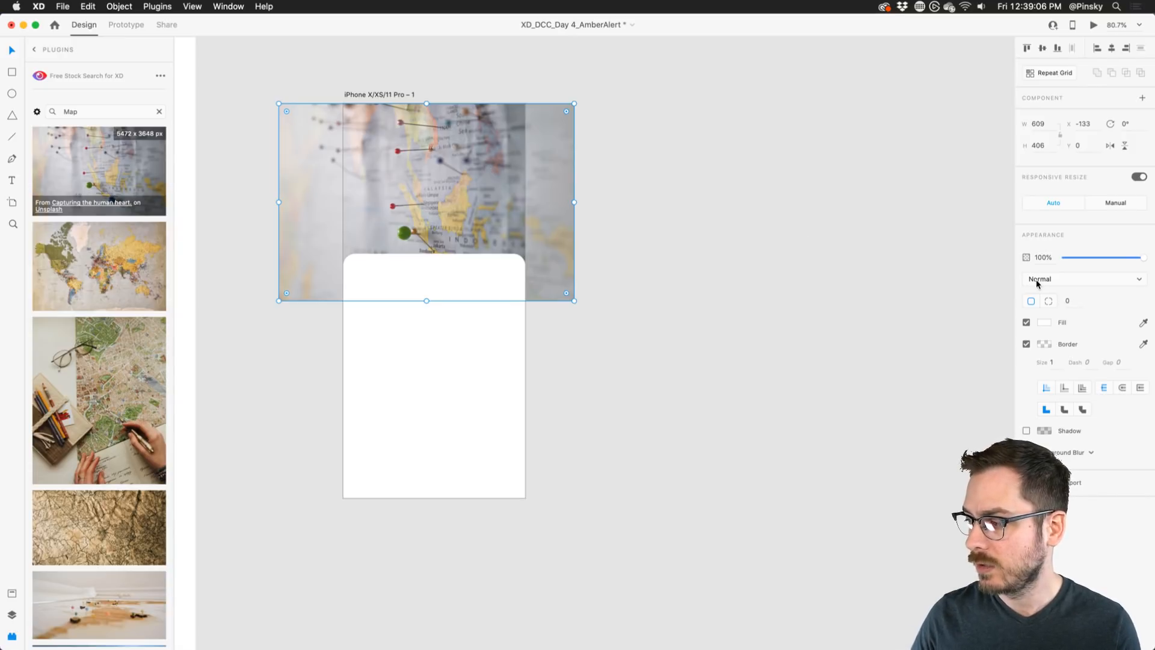
# - Try the Soft Light and Overlay blend modes on the map photo
pyautogui.click(1146, 279)
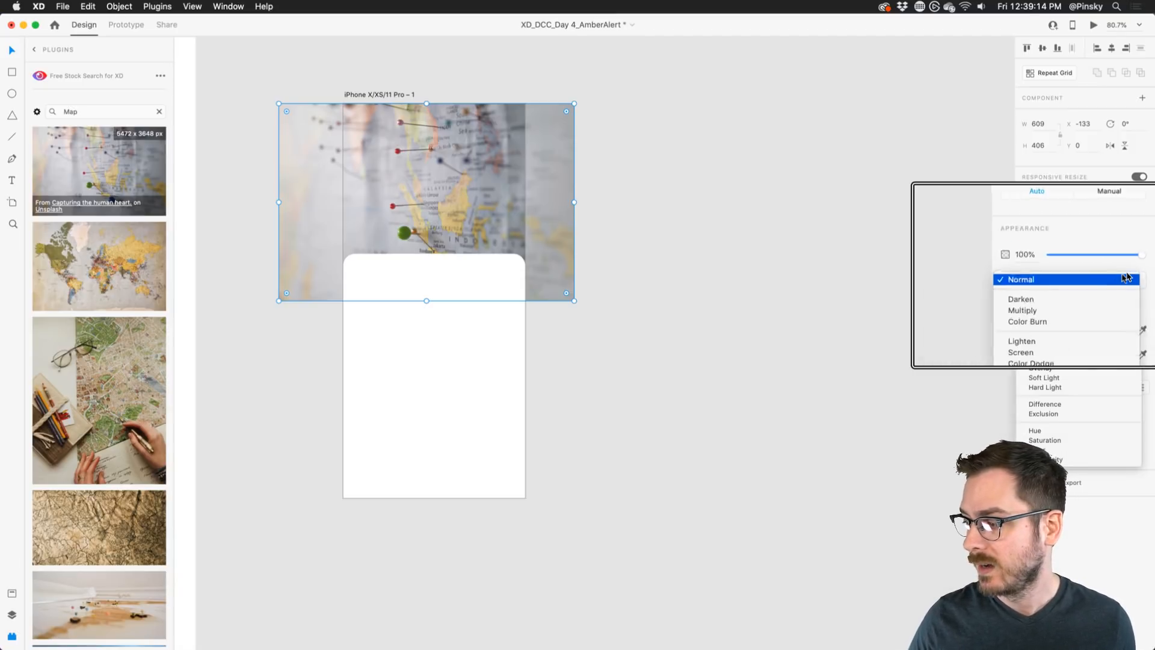
pyautogui.click(1062, 378)
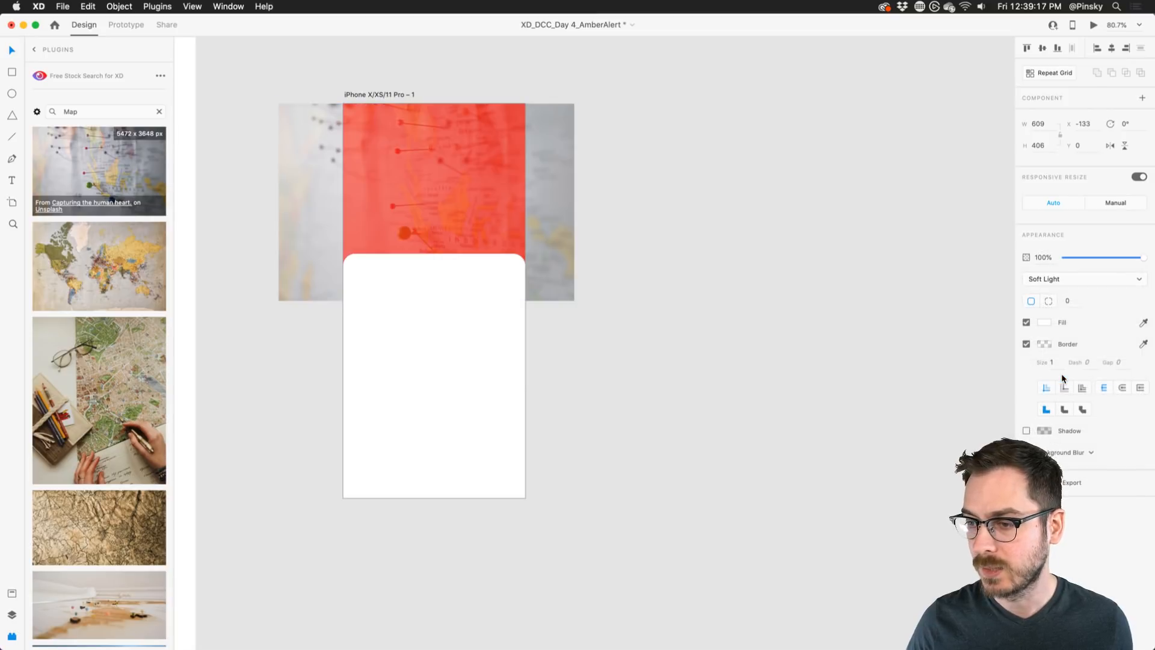
pyautogui.click(1065, 279)
pyautogui.click(1064, 271)
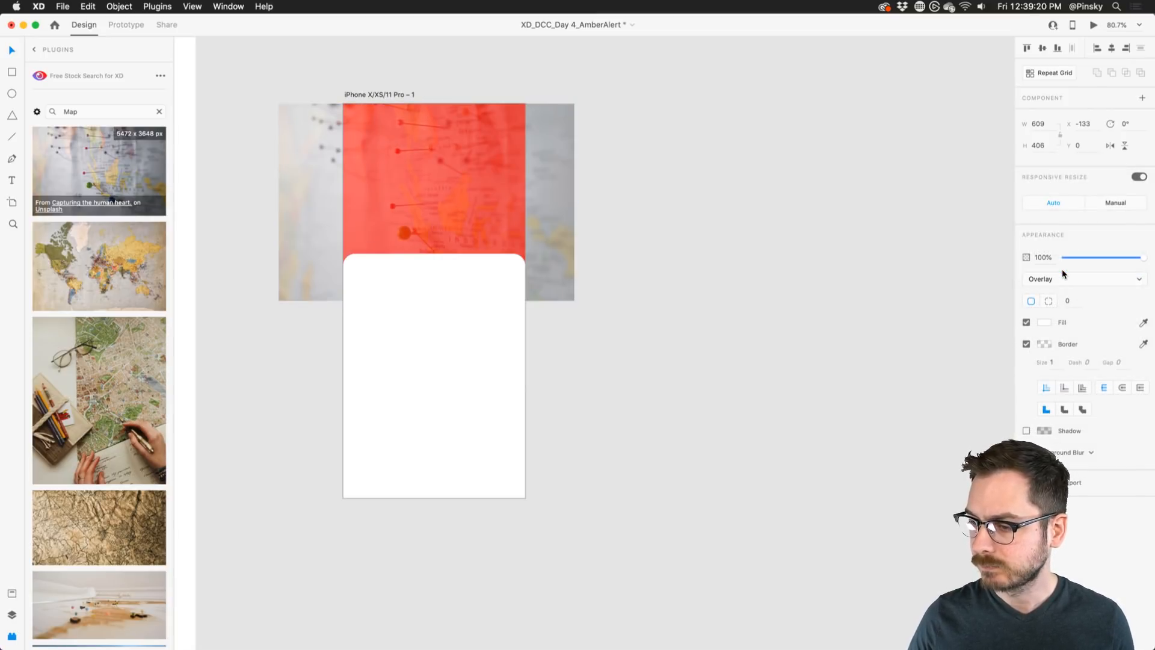
# - Remove the map photo's border, set its blend mode to Multiply and lower its opacity to roughly half
pyautogui.click(1062, 279)
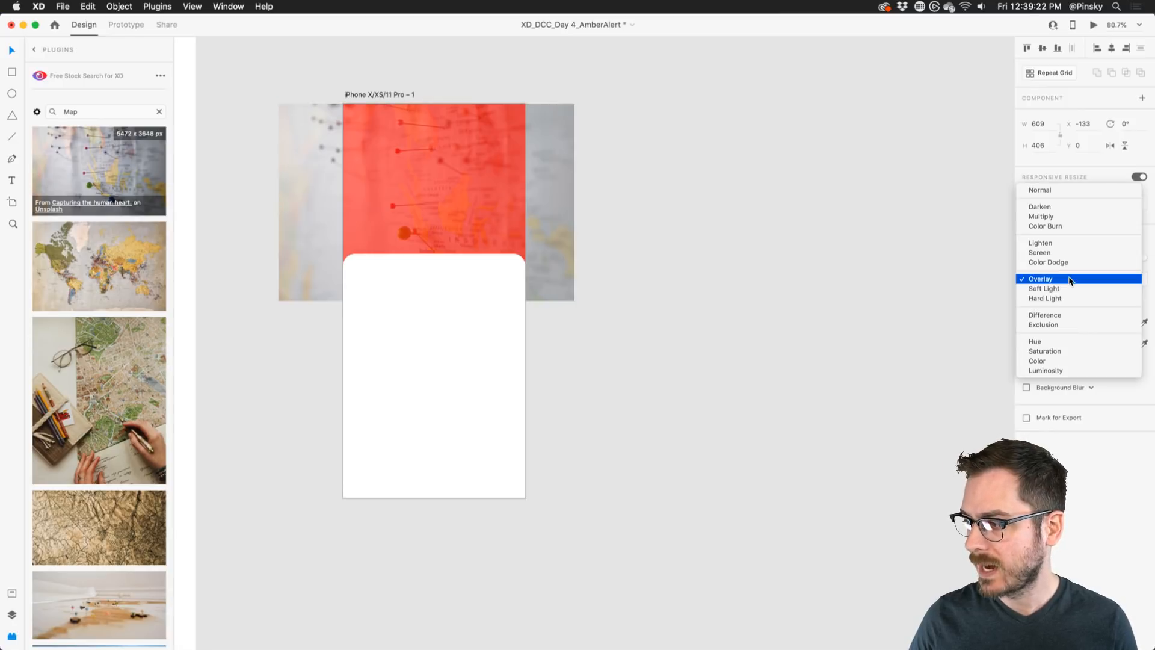
pyautogui.click(1062, 218)
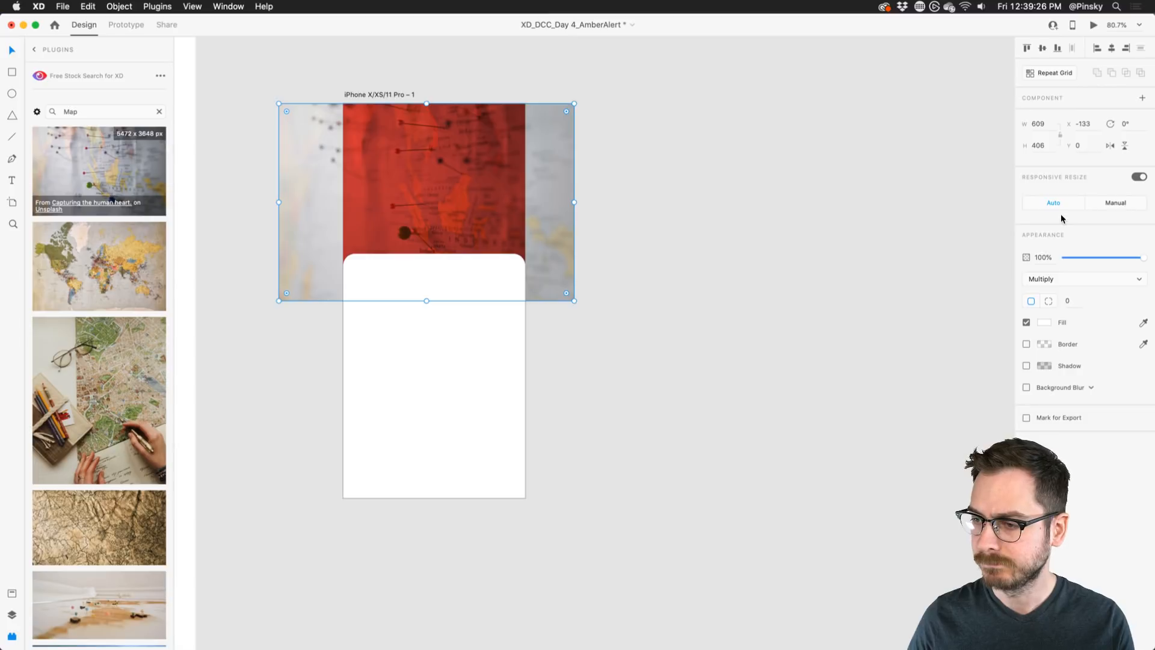
pyautogui.moveTo(1143, 257); pyautogui.dragTo(1099, 257)
pyautogui.click(774, 215)
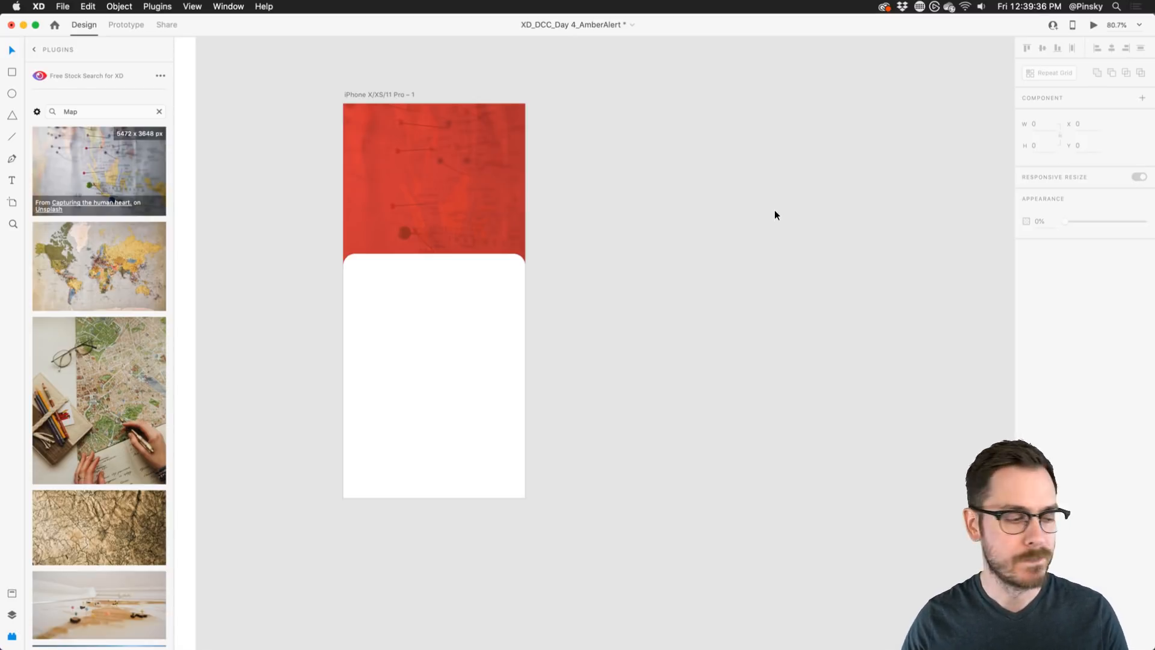
# - Draw a circle 144 in diameter on the red header and centre it horizontally at X 116, Y 80
pyautogui.hscroll(-2, 488, 176)
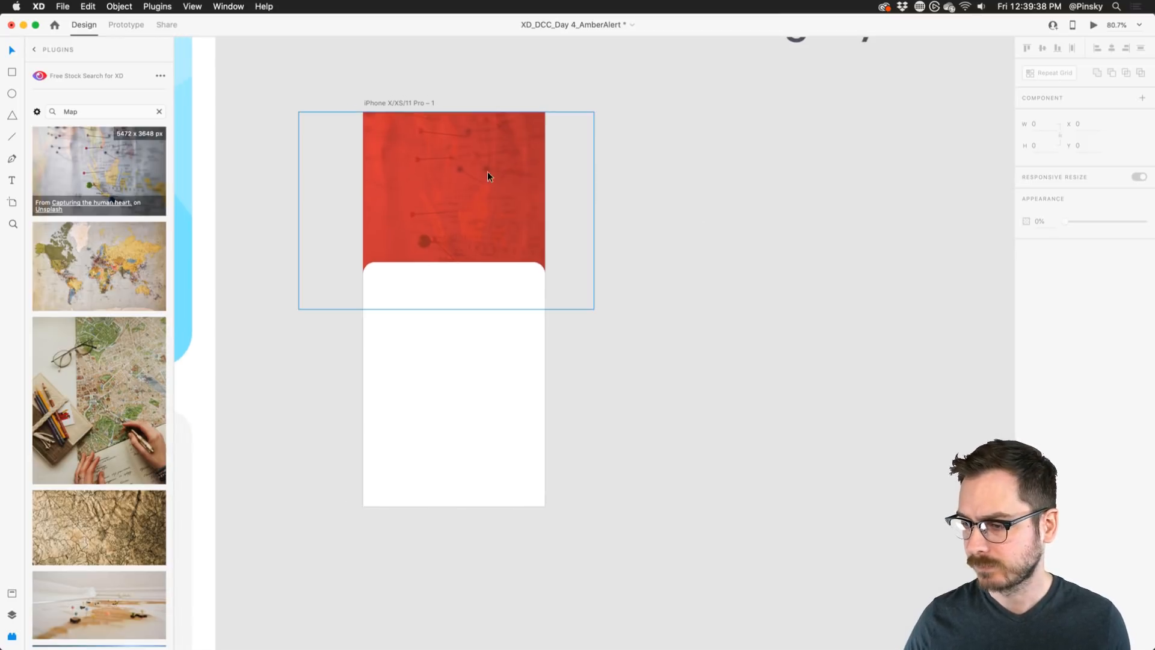
pyautogui.scroll(3, 539, 193)
pyautogui.hscroll(-2, 540, 193)
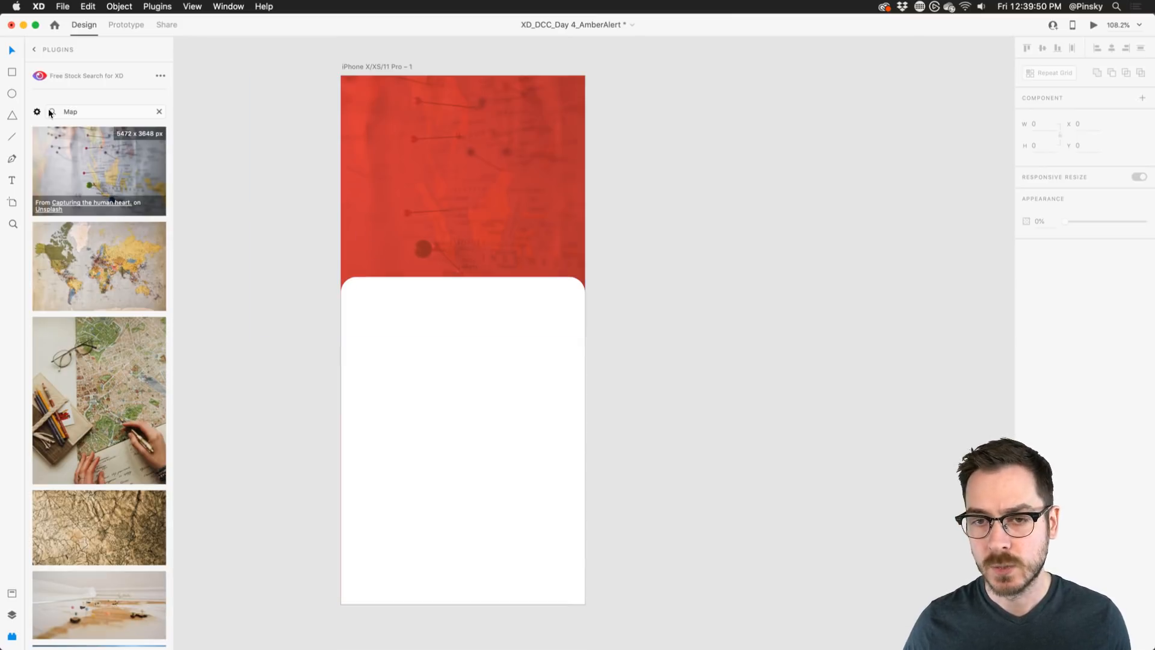
pyautogui.click(12, 94)
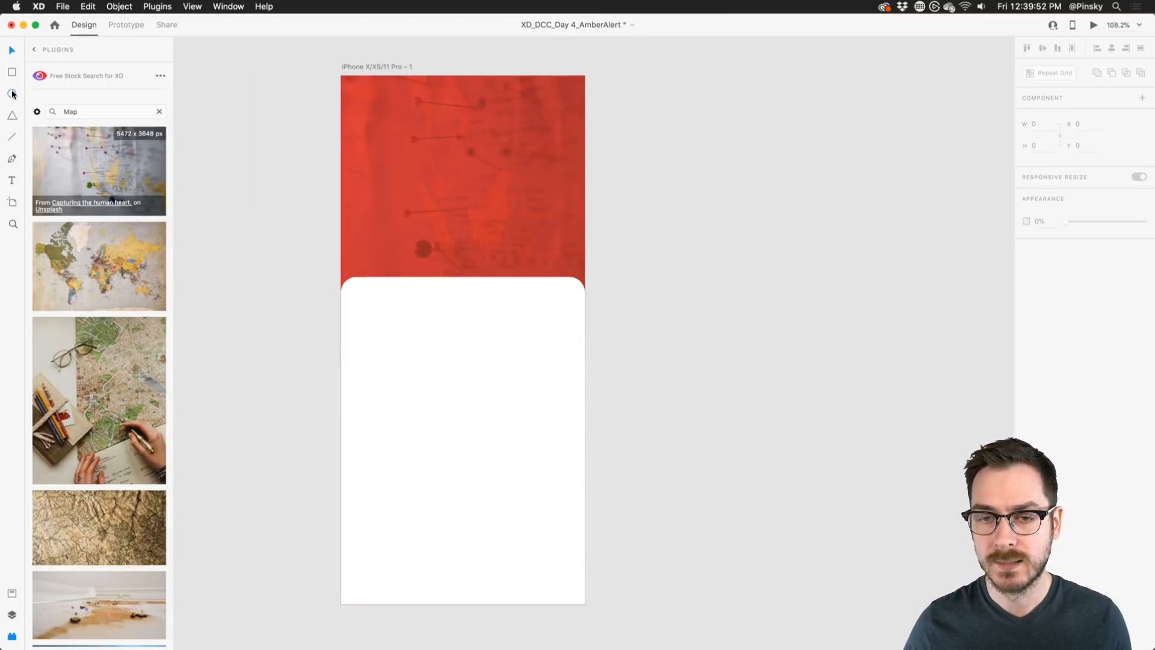
pyautogui.moveTo(426, 127); pyautogui.dragTo(520, 224)
pyautogui.press('v')
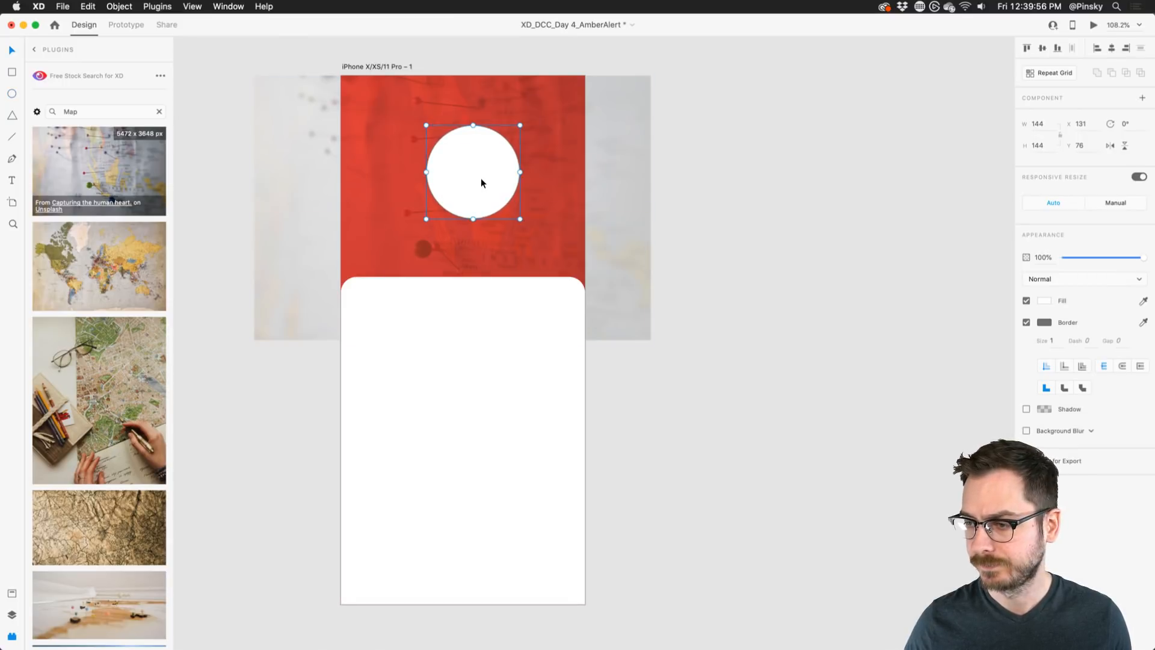
pyautogui.moveTo(482, 178); pyautogui.dragTo(470, 182)
# - Give the circle a white border of size 4 and a dark grey fill
pyautogui.click(1045, 322)
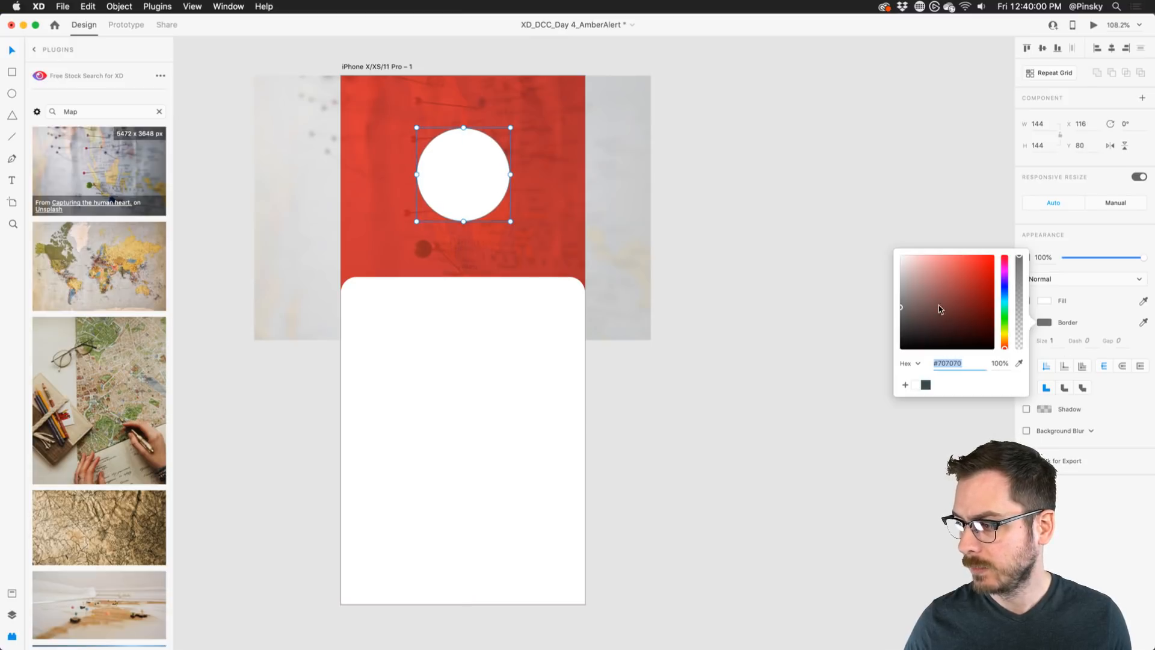
pyautogui.click(1059, 344)
pyautogui.write('4')
pyautogui.press('Return')
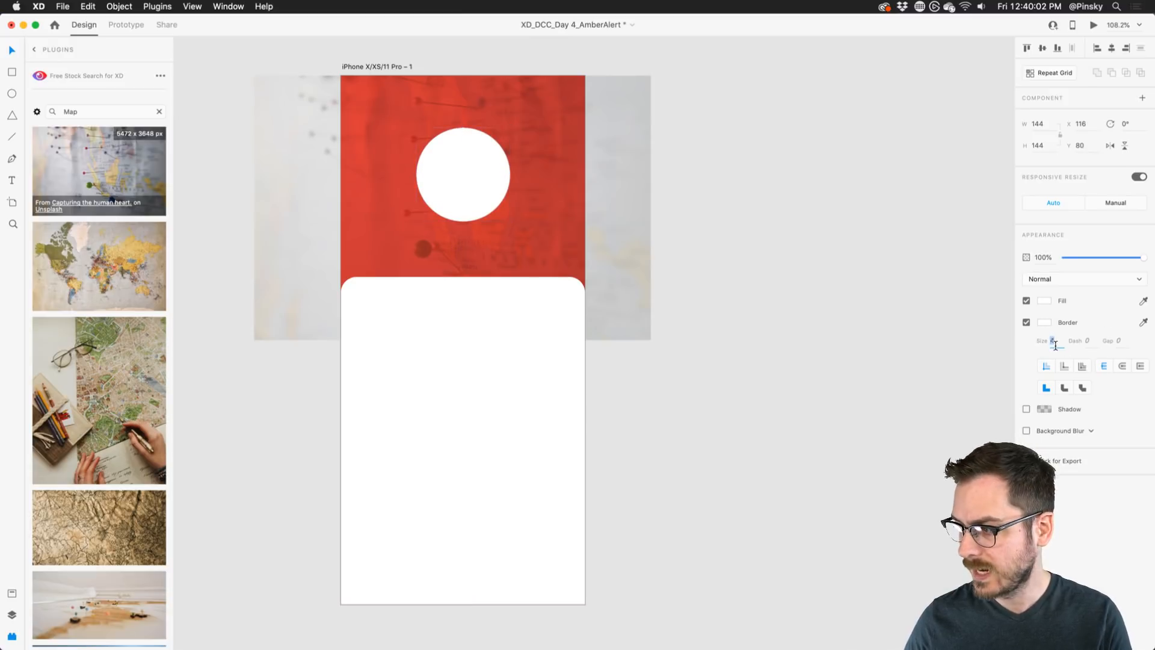
pyautogui.click(1045, 301)
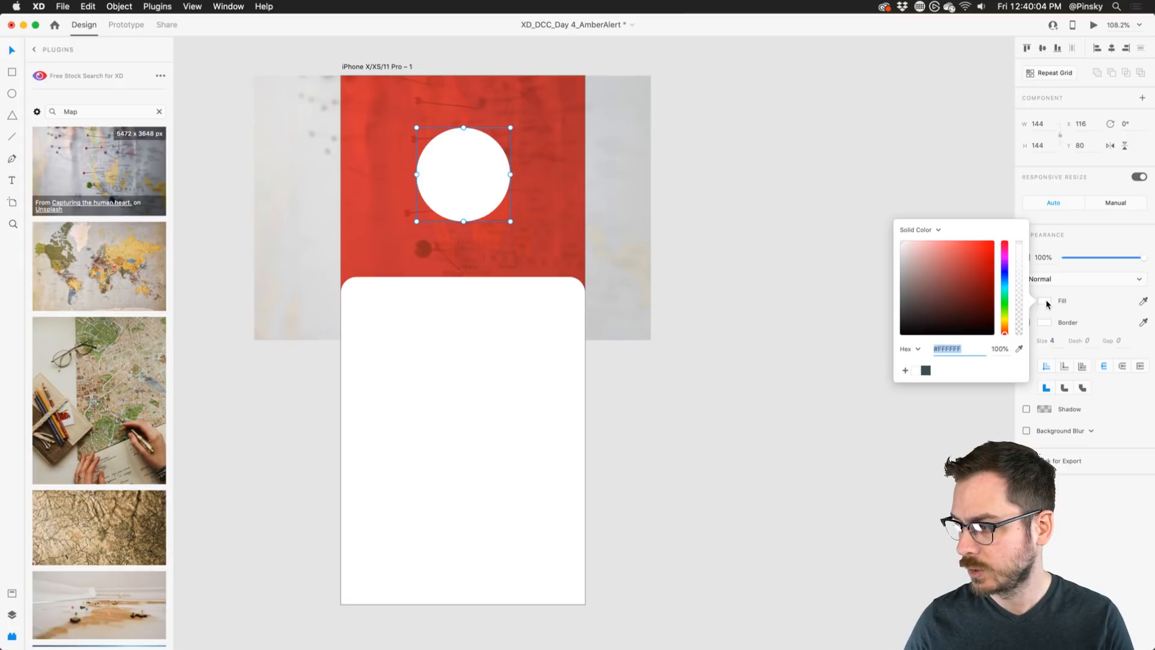
pyautogui.moveTo(906, 273); pyautogui.dragTo(889, 297)
pyautogui.click(887, 295)
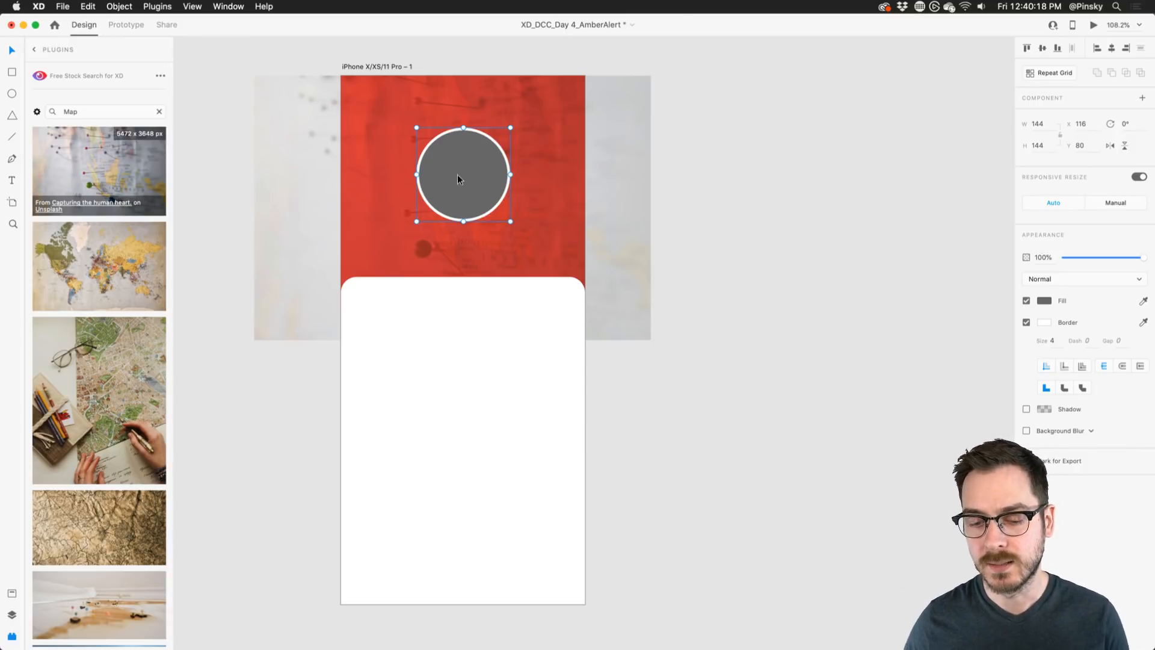
# - Fill the circle with a UI Faces avatar, using Unsplash.com as source, gender Male and emotion Neutral
pyautogui.click(33, 49)
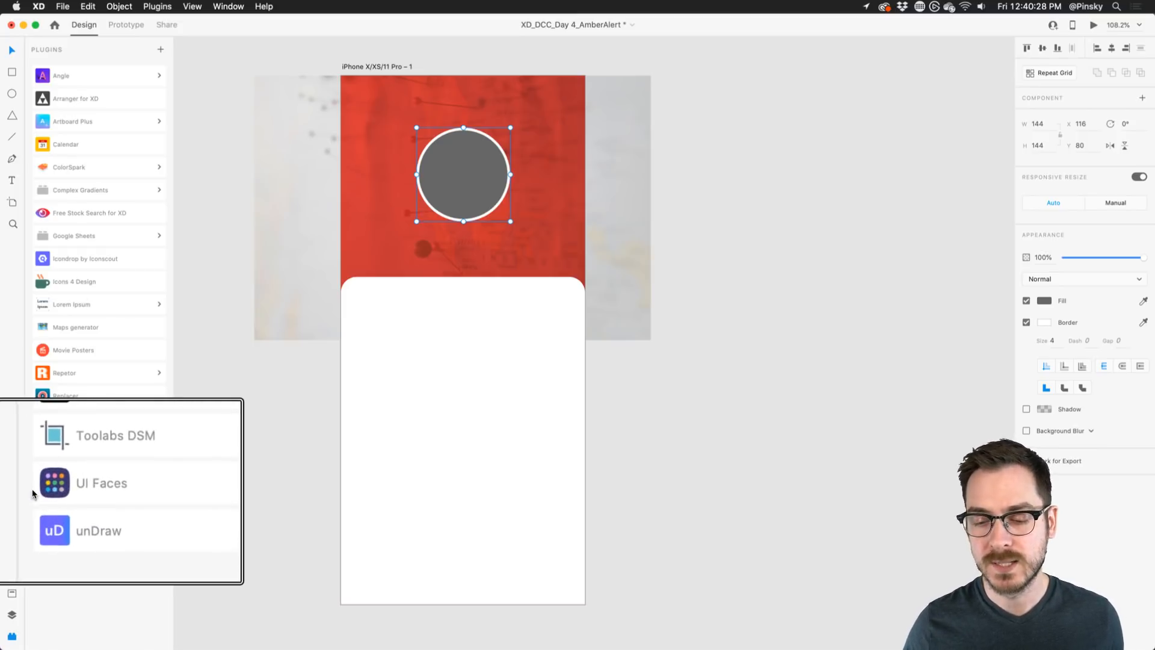
pyautogui.click(101, 489)
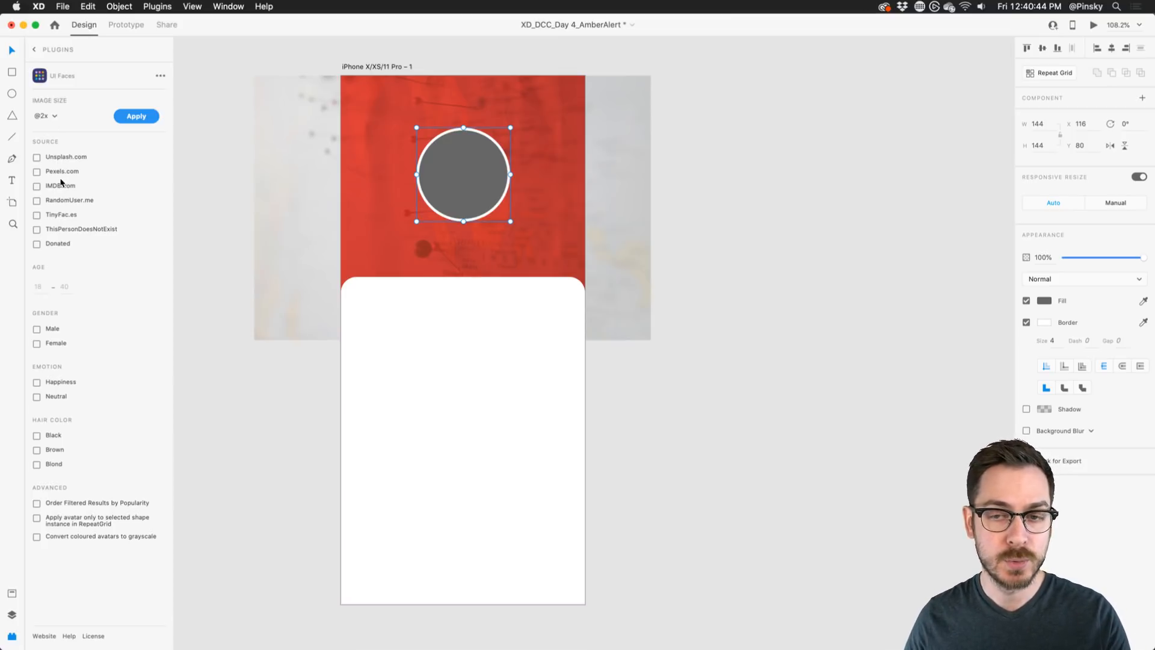
pyautogui.click(38, 158)
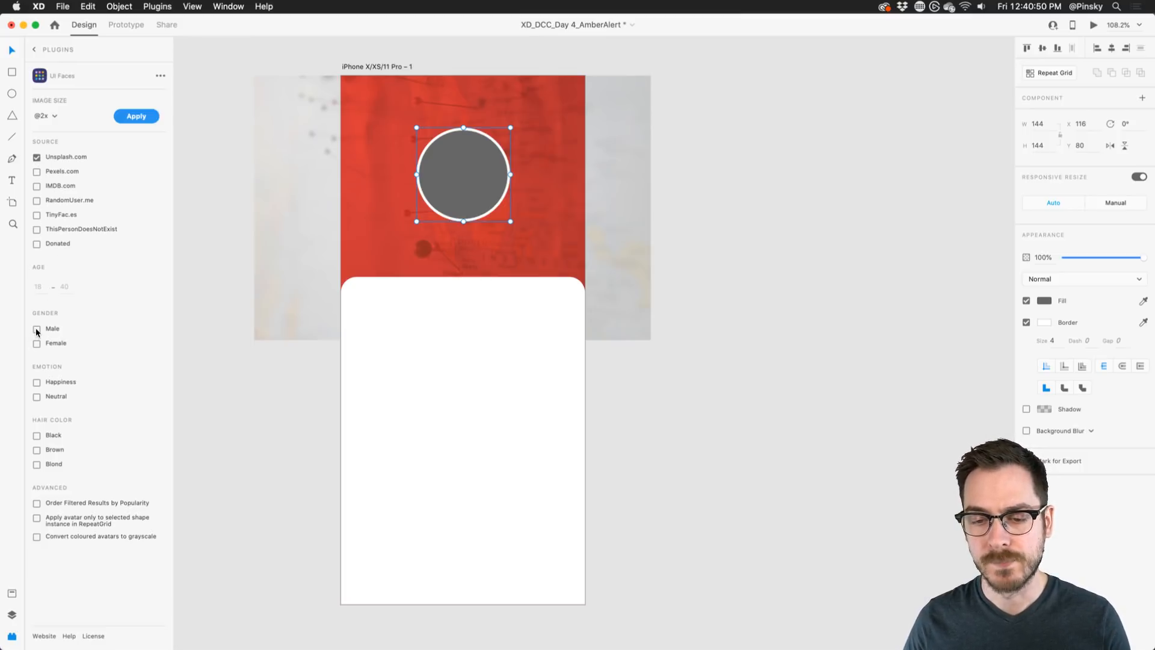
pyautogui.click(37, 330)
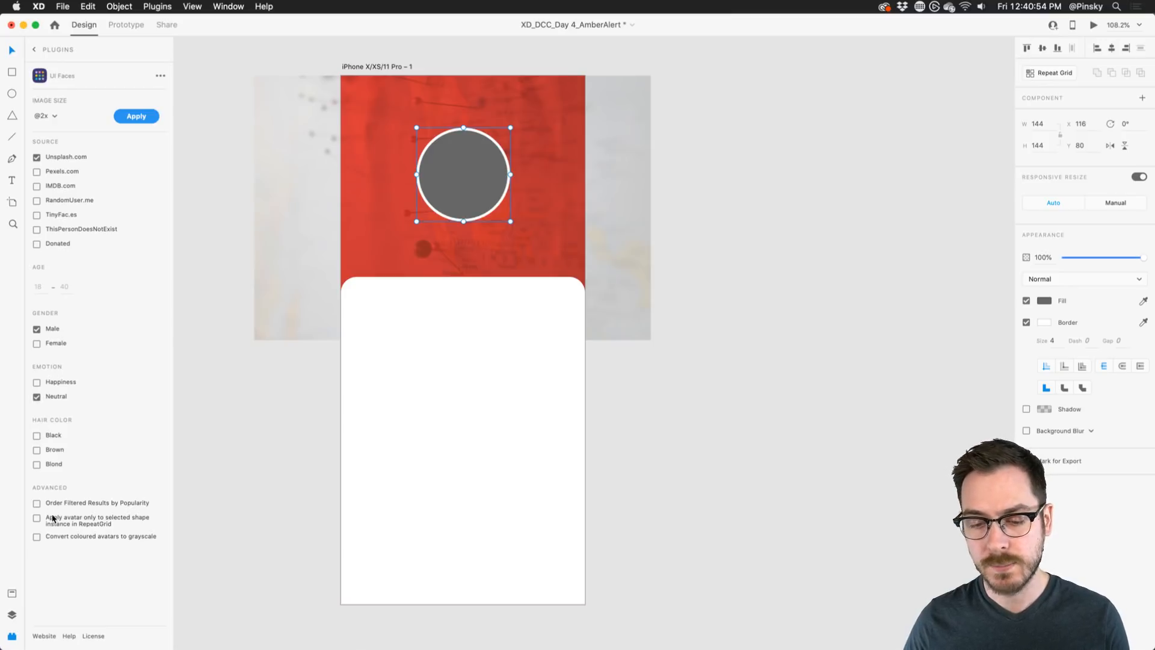
pyautogui.click(134, 119)
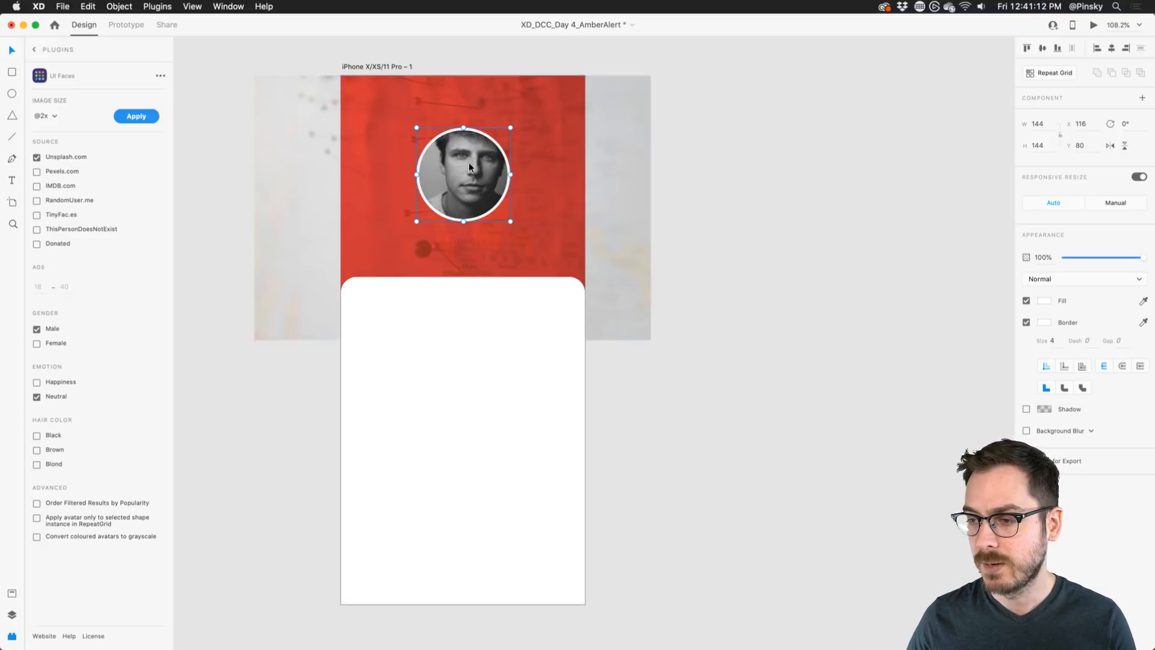
# - Reapply UI Faces to the circle to swap in a different portrait, and deselect it
pyautogui.click(750, 234)
pyautogui.click(504, 171)
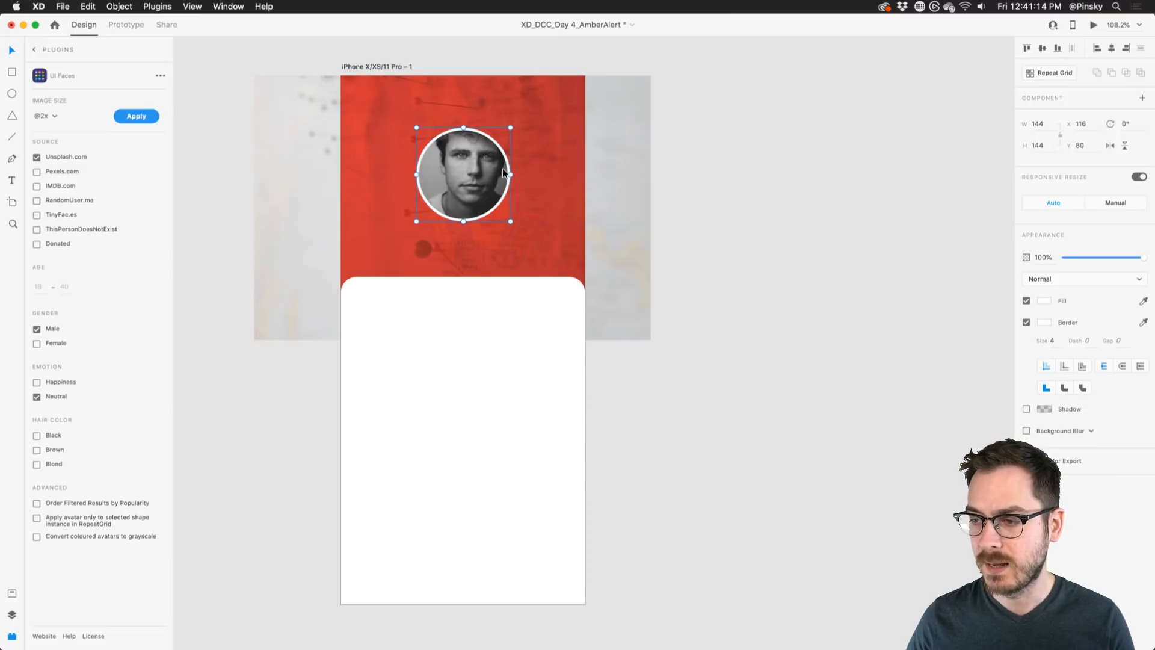
pyautogui.click(133, 116)
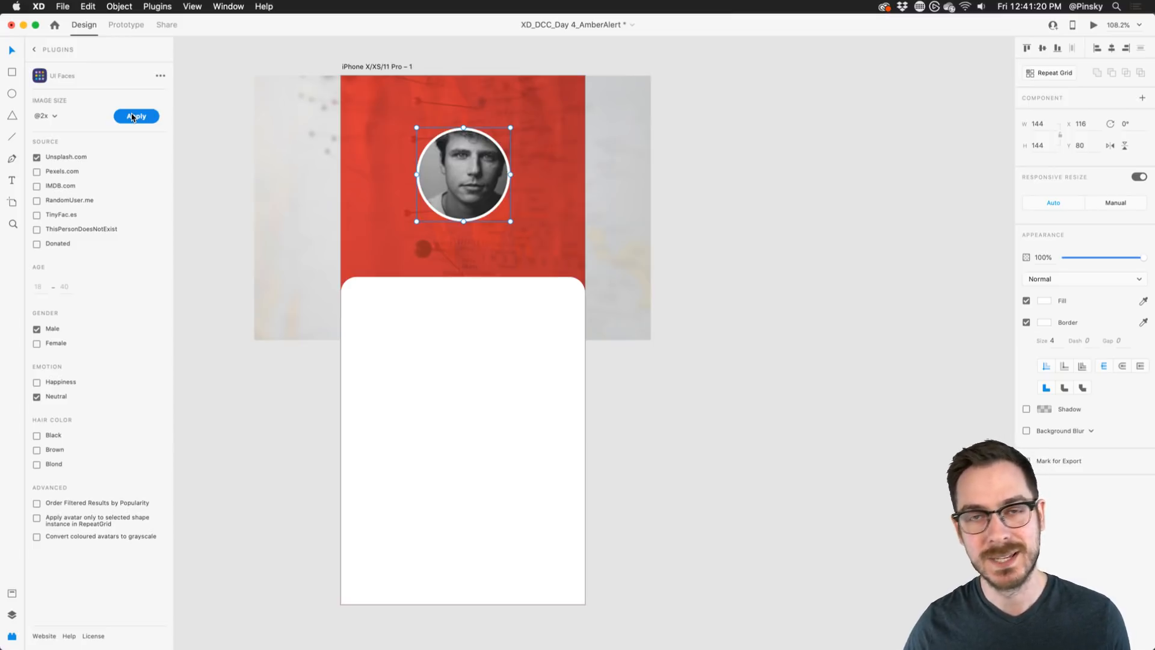
pyautogui.click(134, 116)
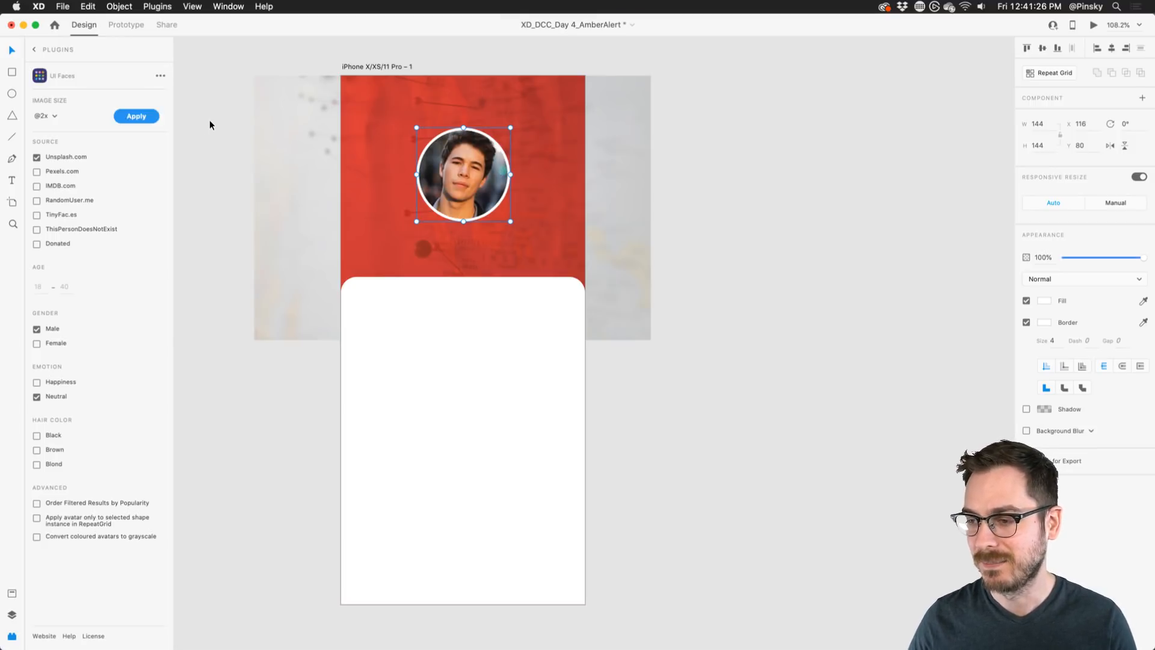
pyautogui.click(689, 209)
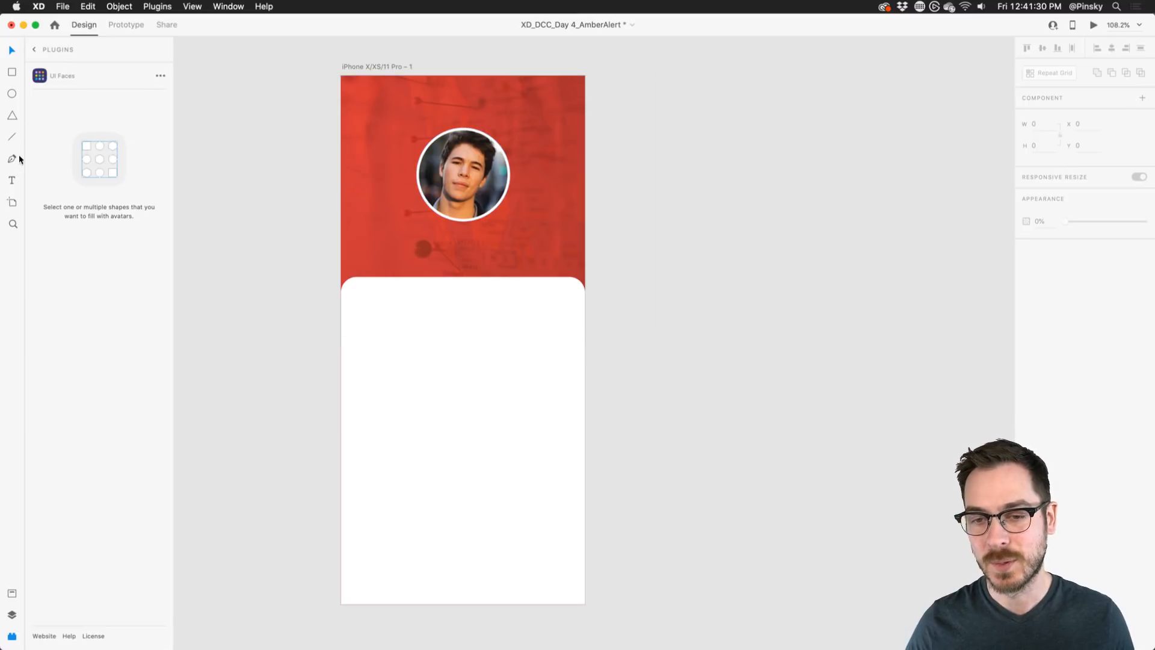
# - Add a text line with the placeholder full name on the red header just below the avatar
pyautogui.click(11, 180)
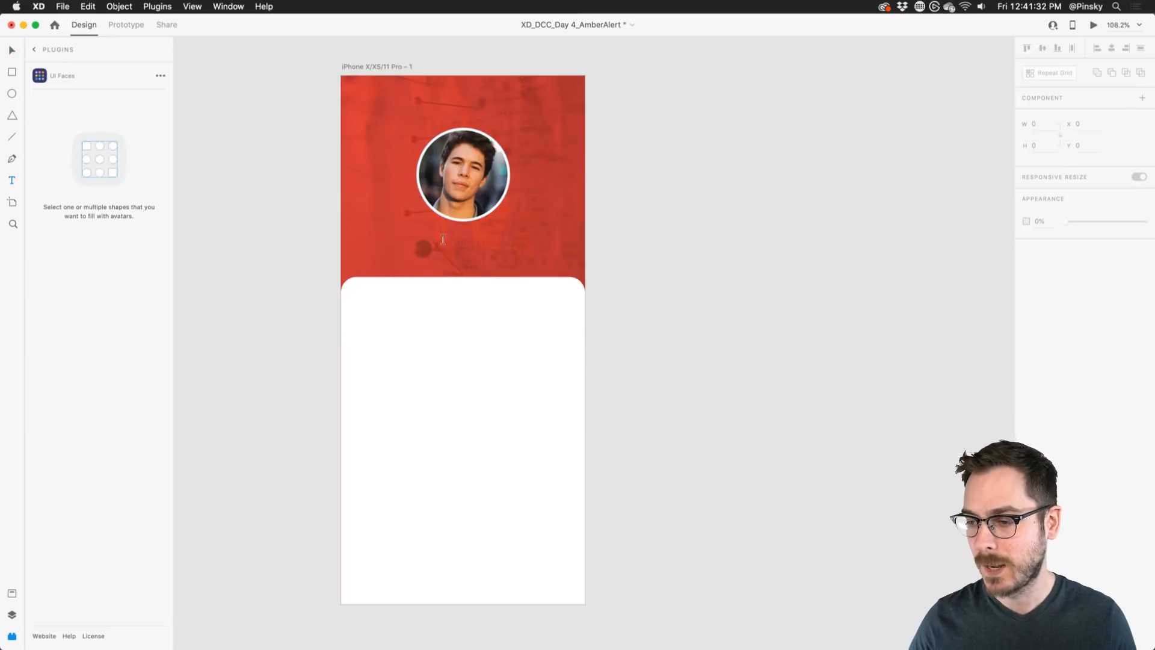
pyautogui.click(464, 243)
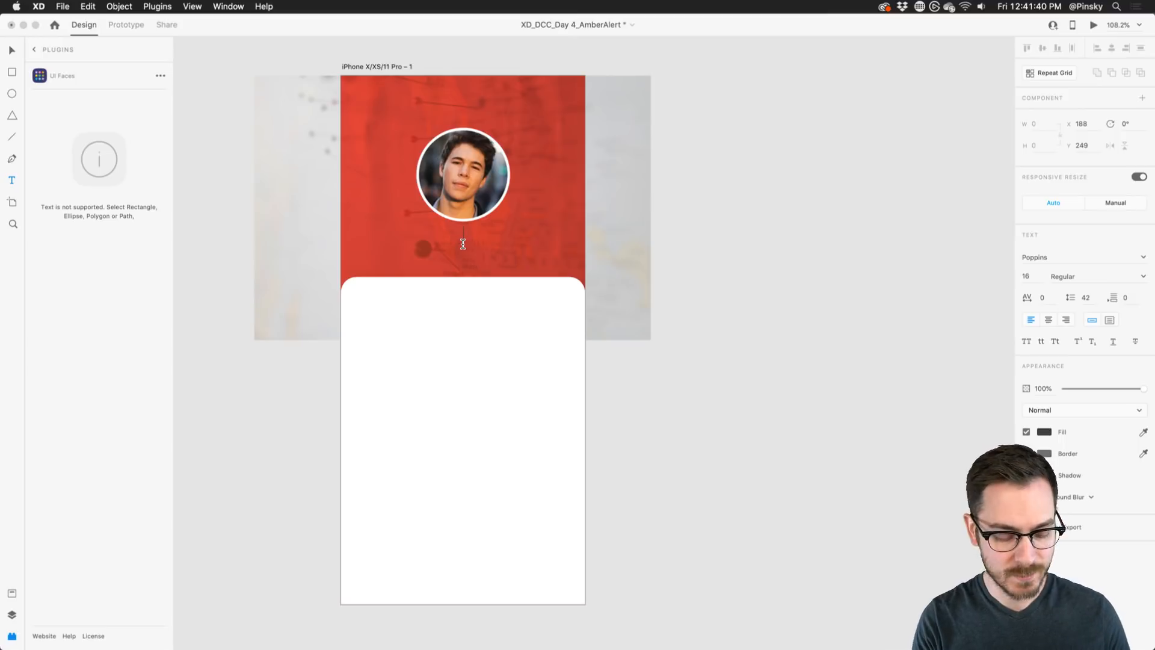
pyautogui.write('John D')
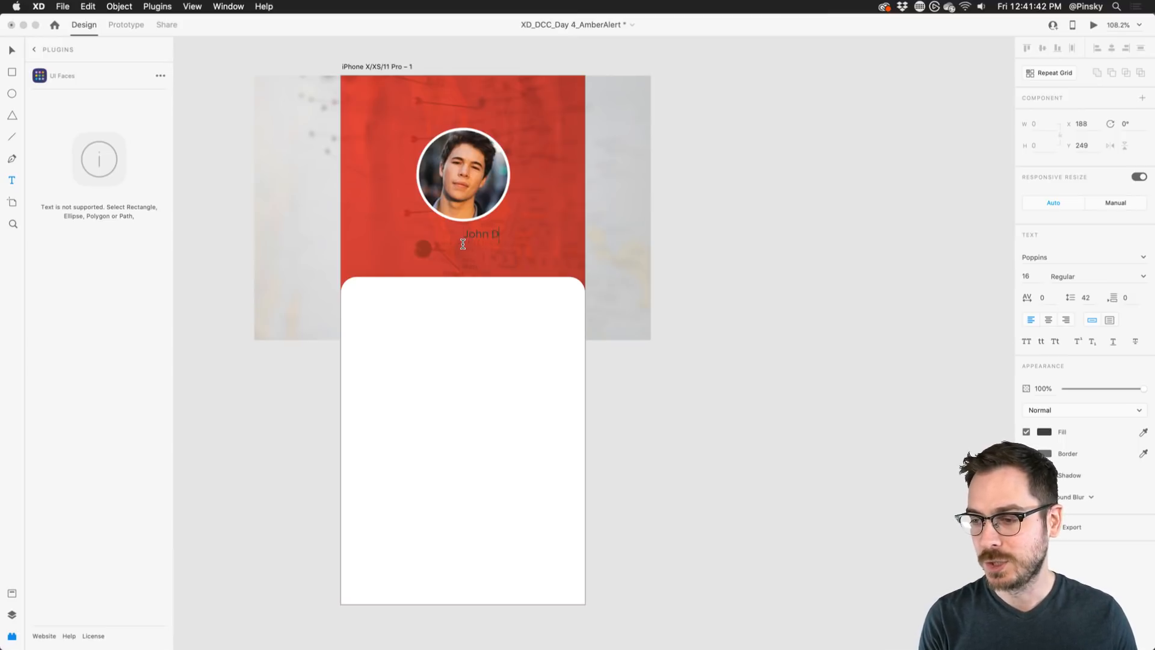
pyautogui.write('oe')
pyautogui.press('Escape')
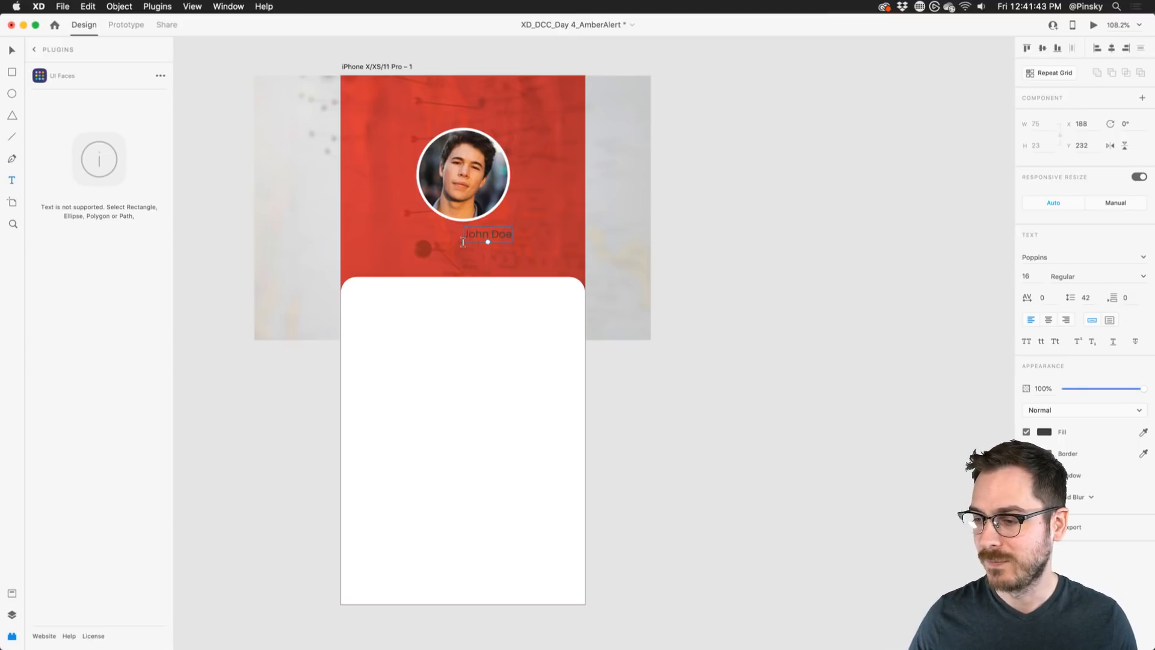
# - Give the name text a white fill and set its font weight to SemiBold
pyautogui.click(1043, 432)
pyautogui.moveTo(942, 405); pyautogui.dragTo(838, 312)
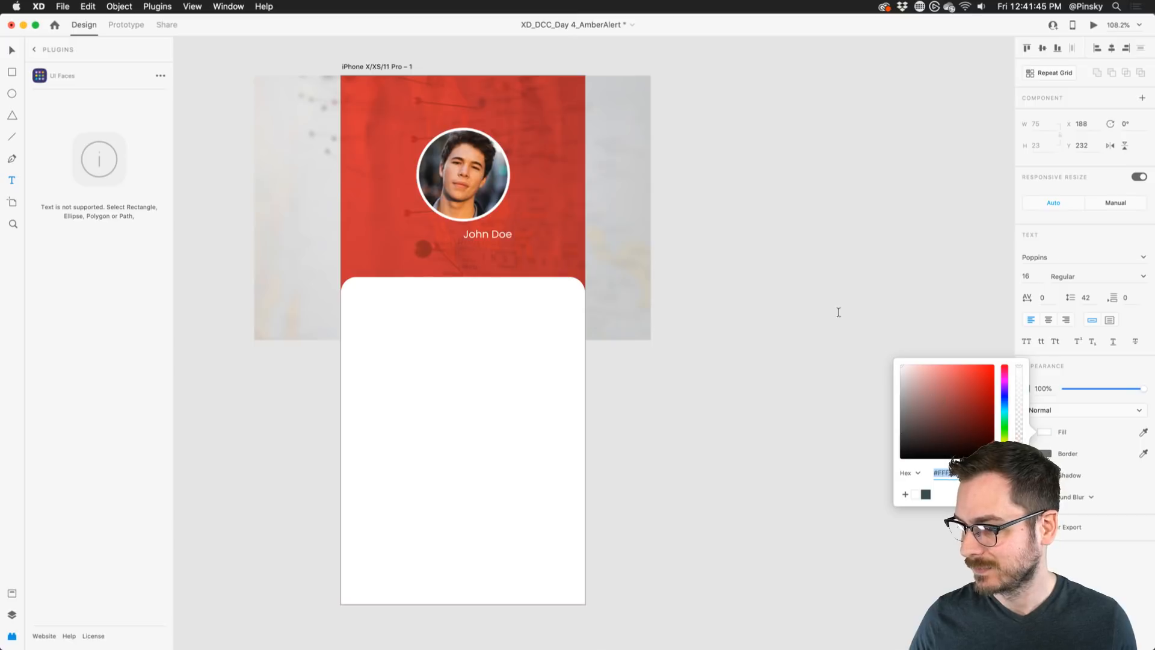
pyautogui.click(1103, 278)
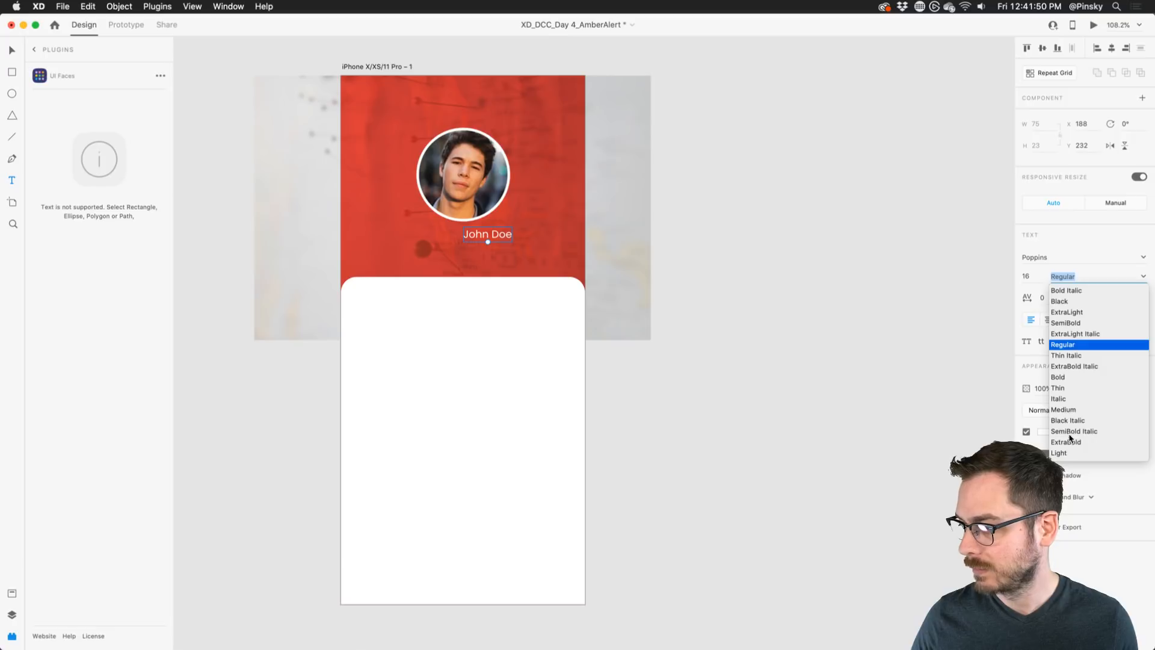
pyautogui.scroll(2, 1071, 385)
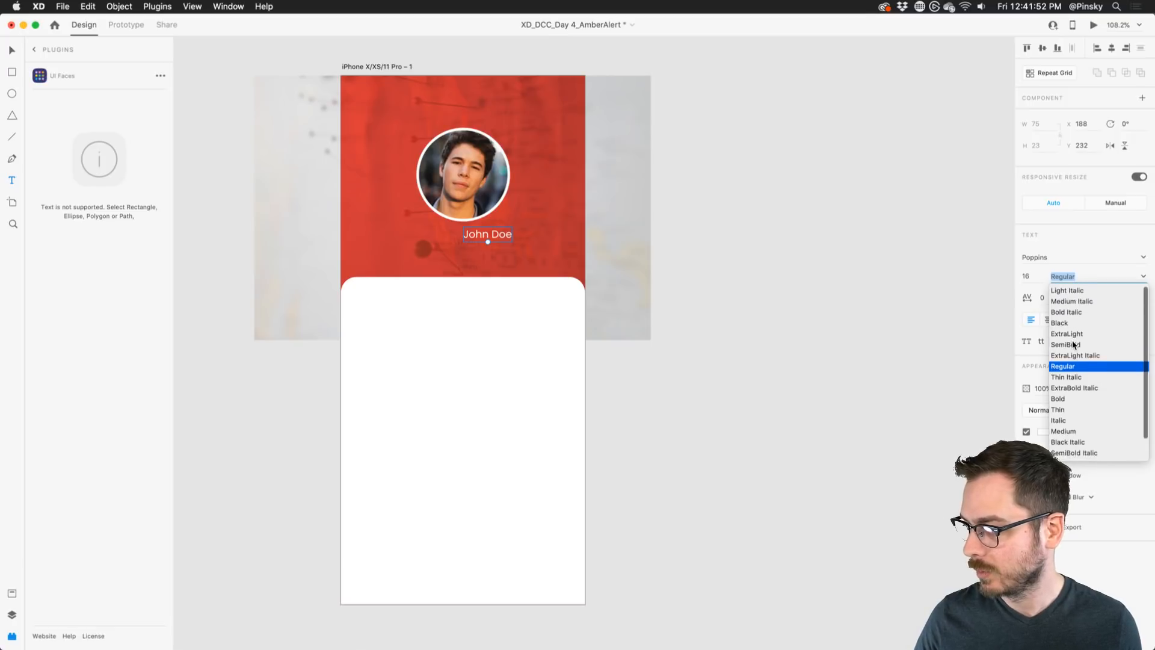
pyautogui.click(1074, 345)
pyautogui.click(12, 50)
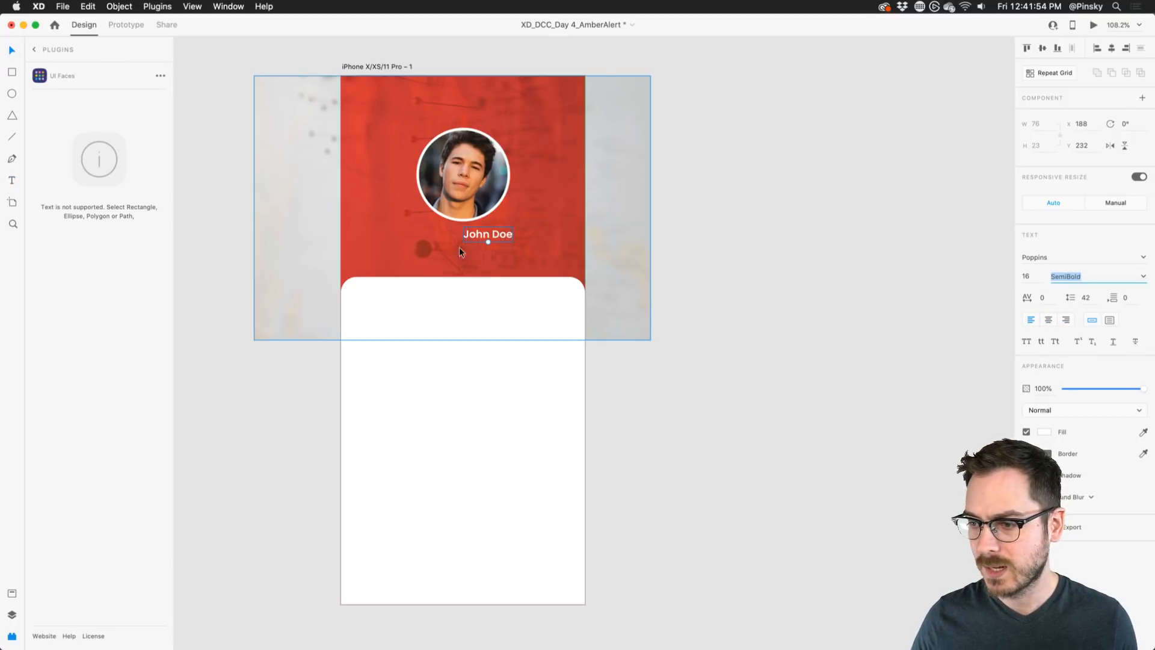
# - Enlarge the name text to size 22 centred under the avatar, and place a copy directly below it at X 136, Y 245
pyautogui.click(472, 243)
pyautogui.press('super+l')
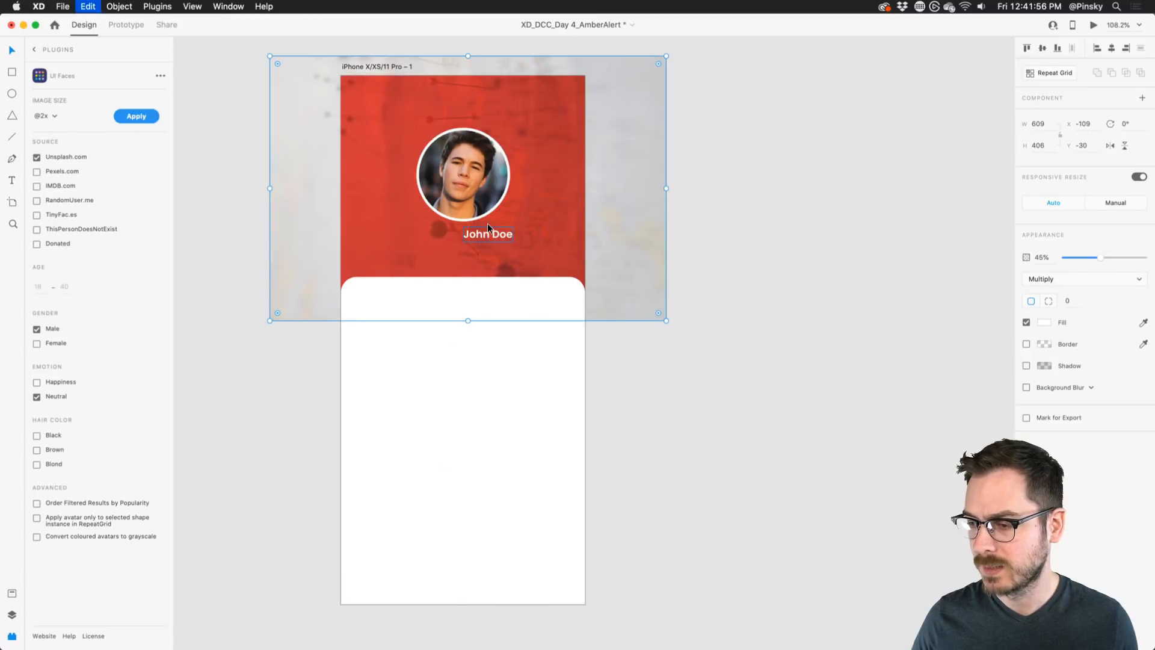
pyautogui.scroll(5, 482, 247)
pyautogui.click(493, 215)
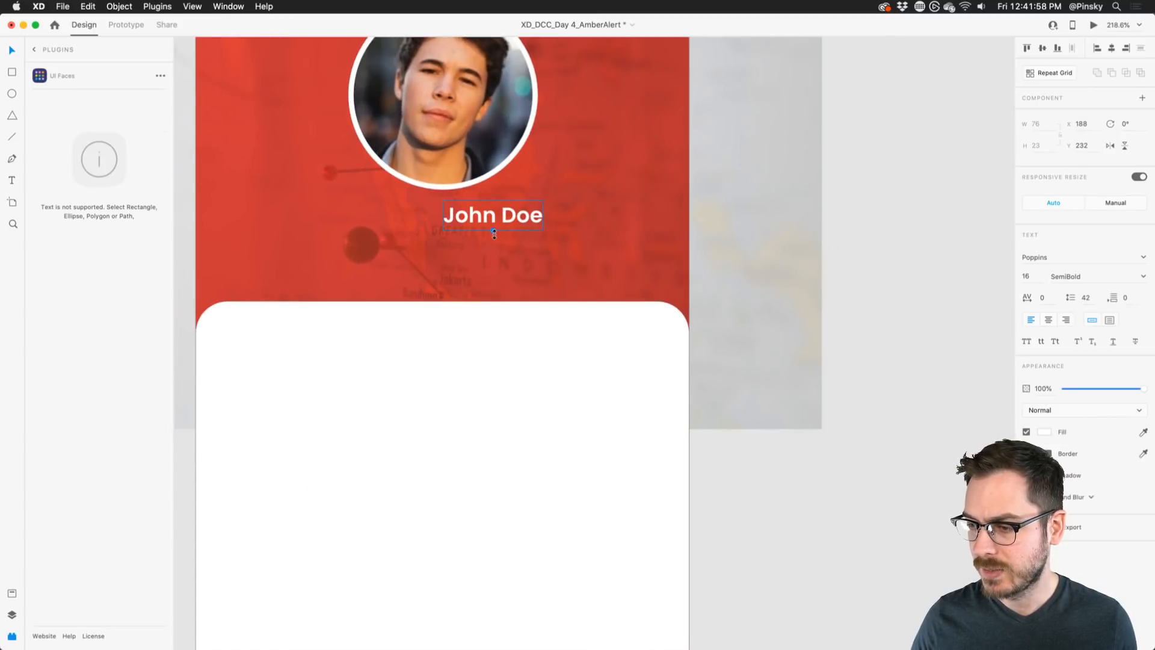
pyautogui.moveTo(494, 237); pyautogui.dragTo(446, 233)
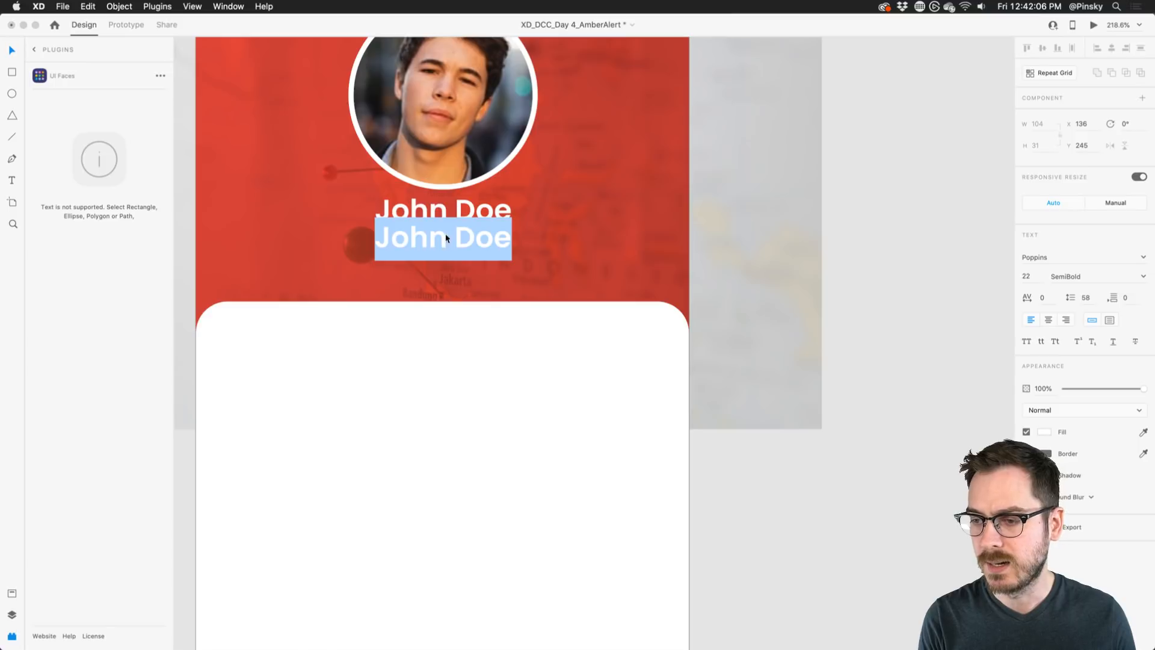
# - Replace the wording of the copied text line with "San Diego"
pyautogui.write('San Diegop')
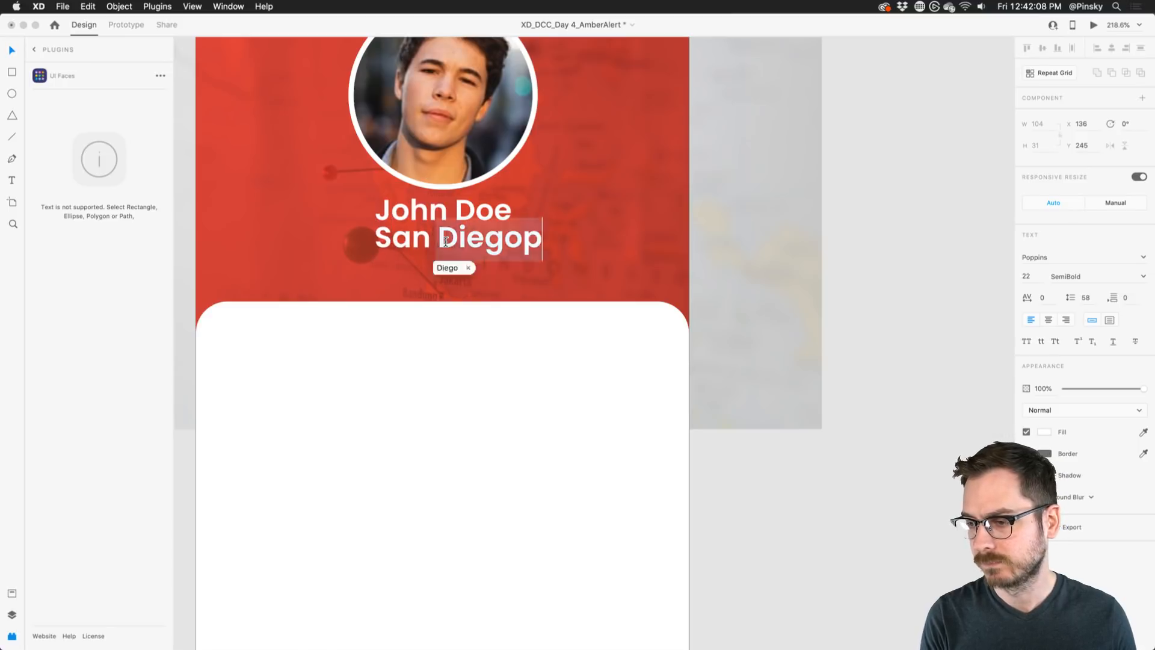
pyautogui.press('BackSpace')
pyautogui.press('BackSpace')
pyautogui.write('o')
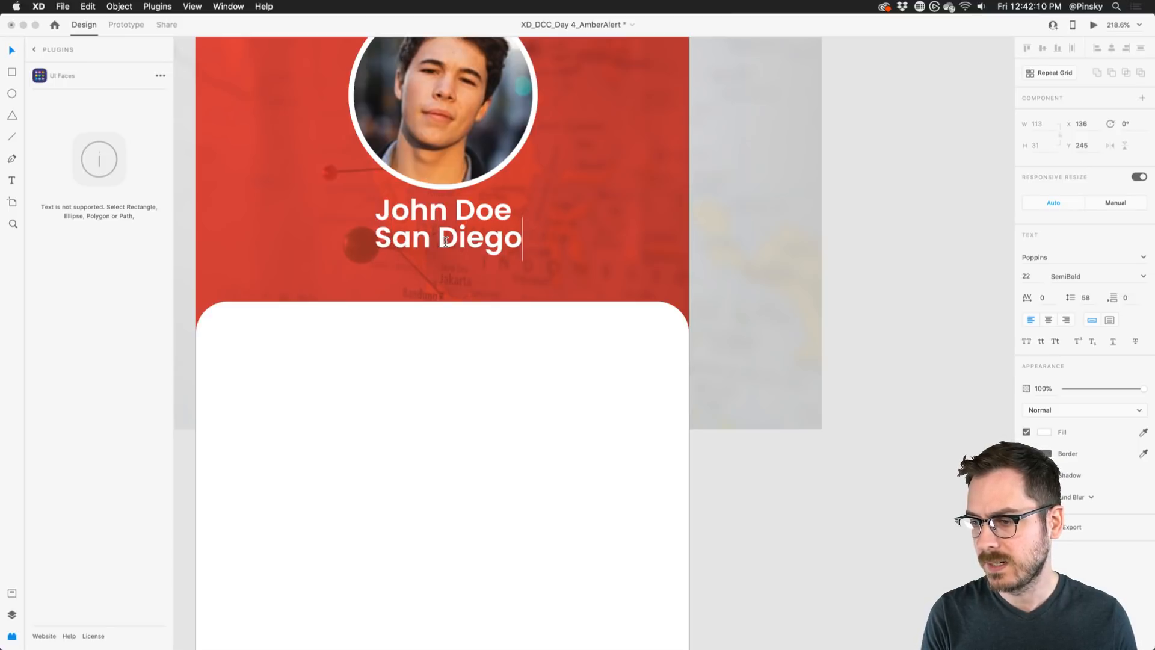
pyautogui.press('Escape')
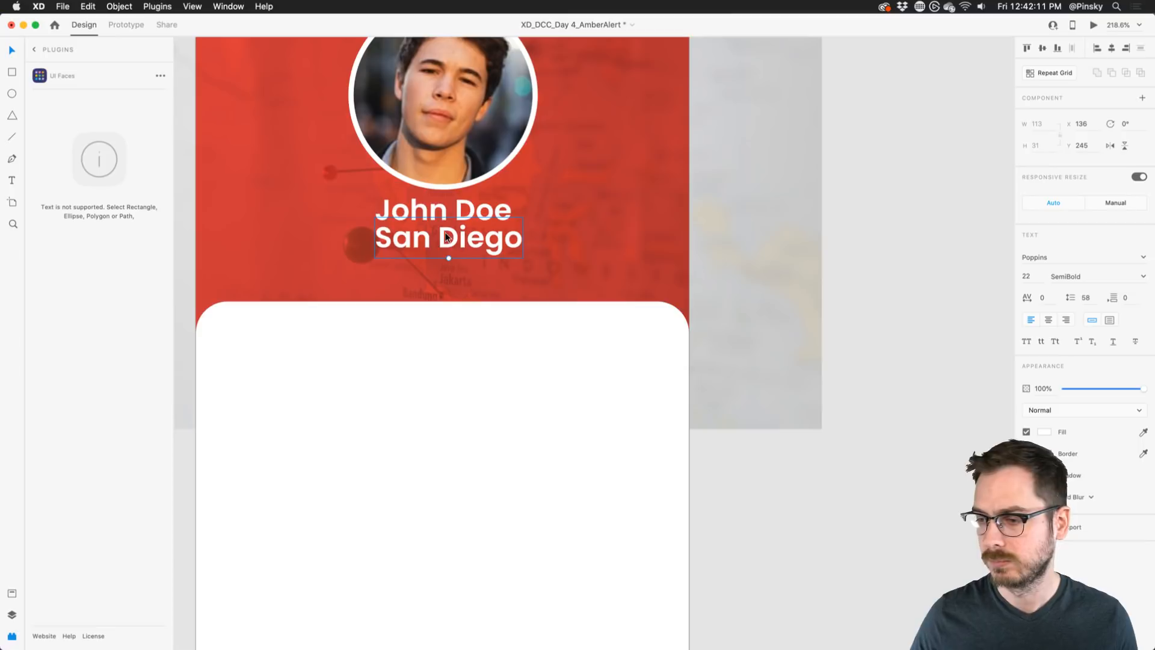
# - Set the San Diego text to Regular weight at size 16 and centre it under the name at X 147, Y 248
pyautogui.click(1144, 277)
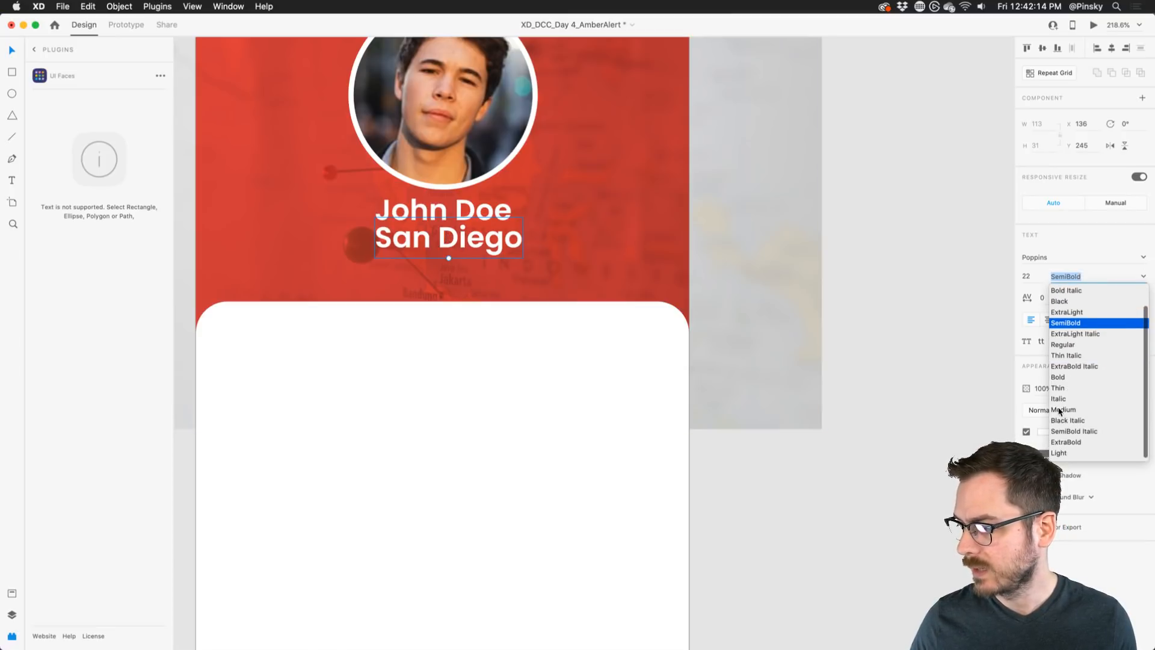
pyautogui.click(1062, 344)
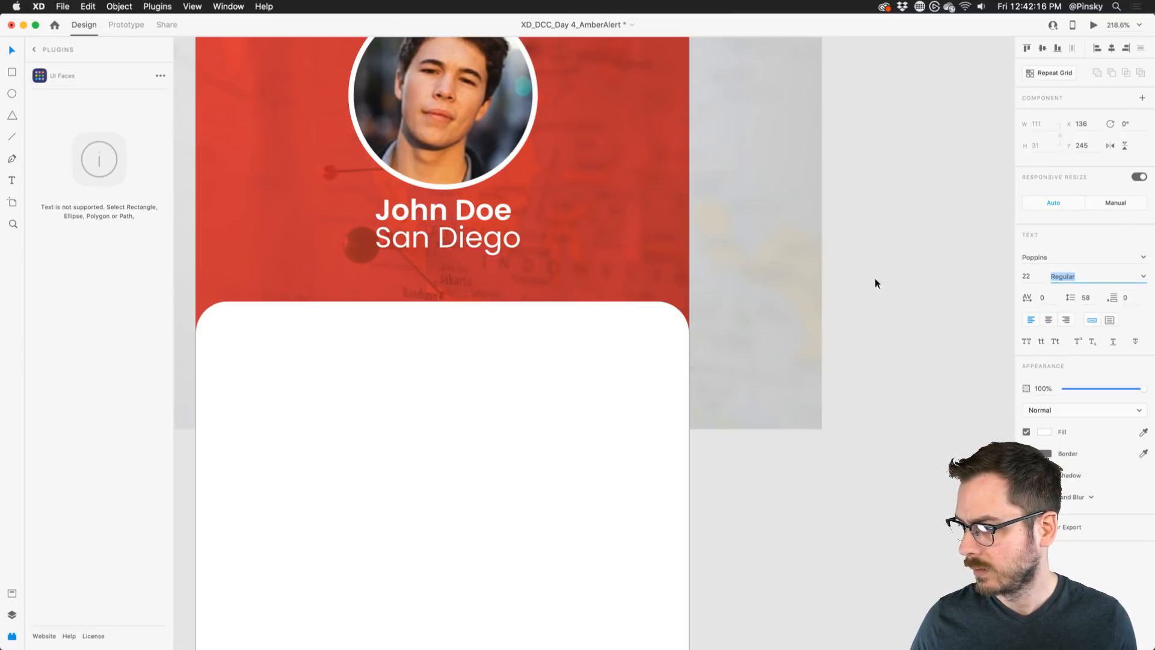
pyautogui.moveTo(446, 259); pyautogui.dragTo(441, 232)
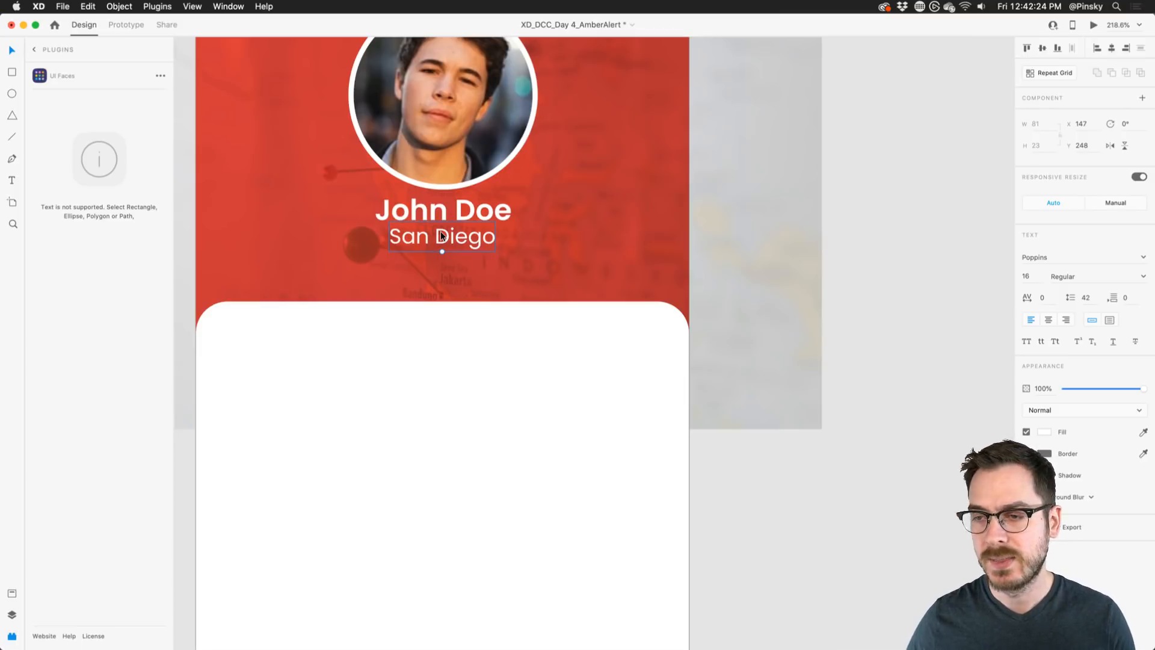
pyautogui.scroll(3, 441, 232)
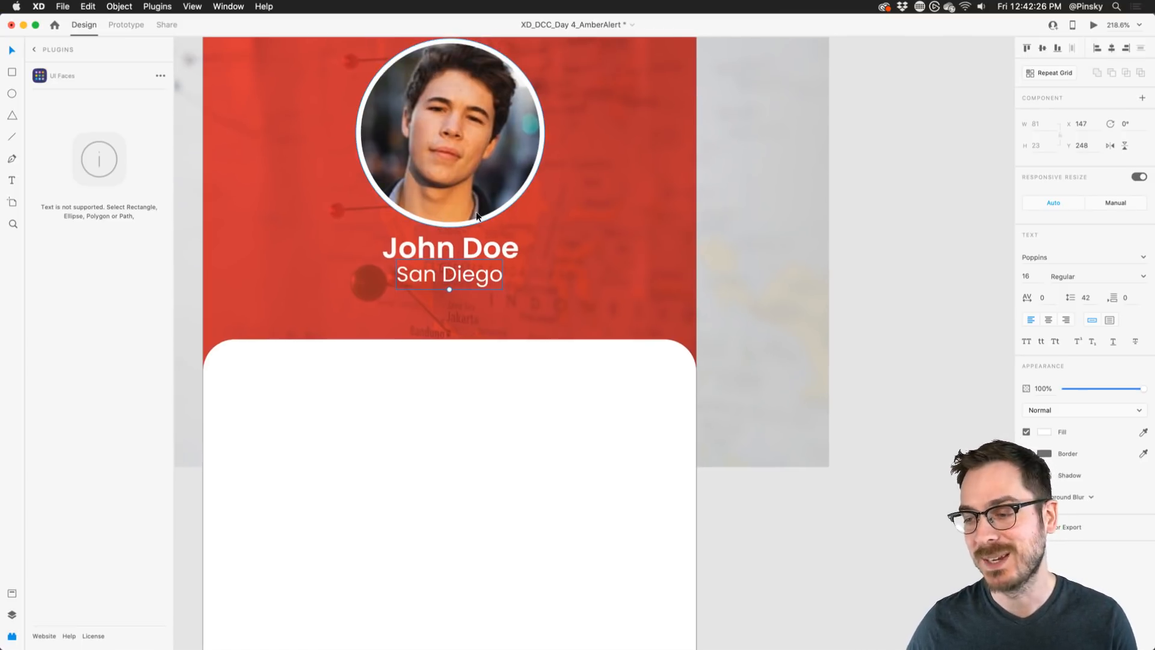
# - Find "location" with the Icons 4 Design plugin, insert the Material location-on icon and move it beside San Diego at X 121, Y 245
pyautogui.click(34, 50)
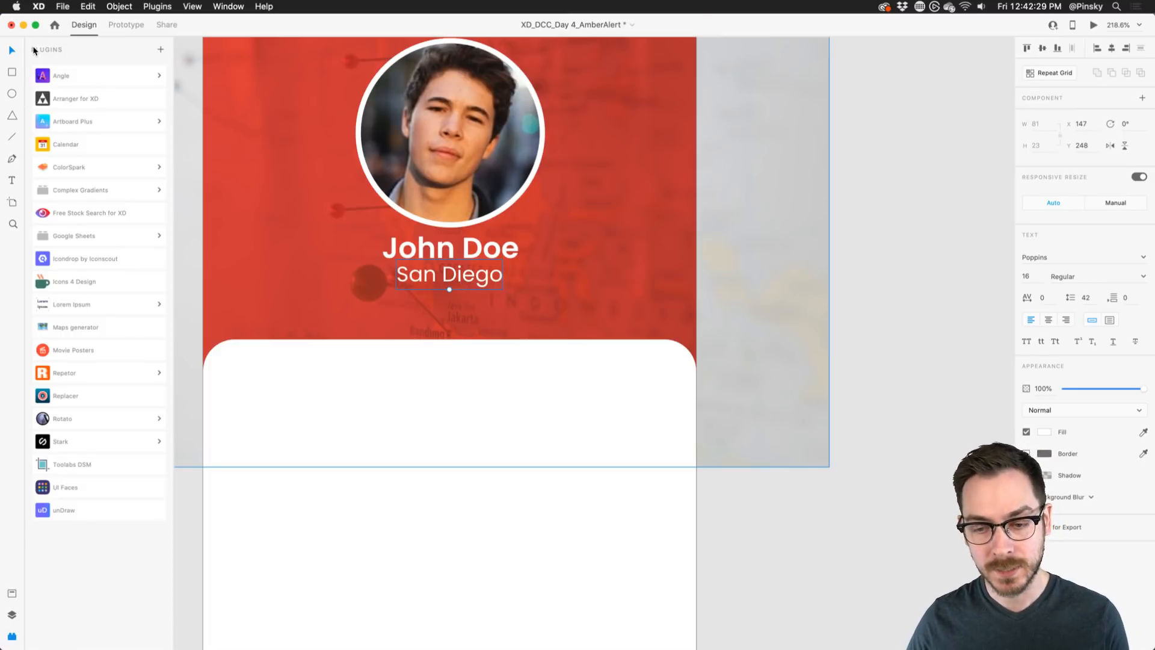
pyautogui.click(103, 288)
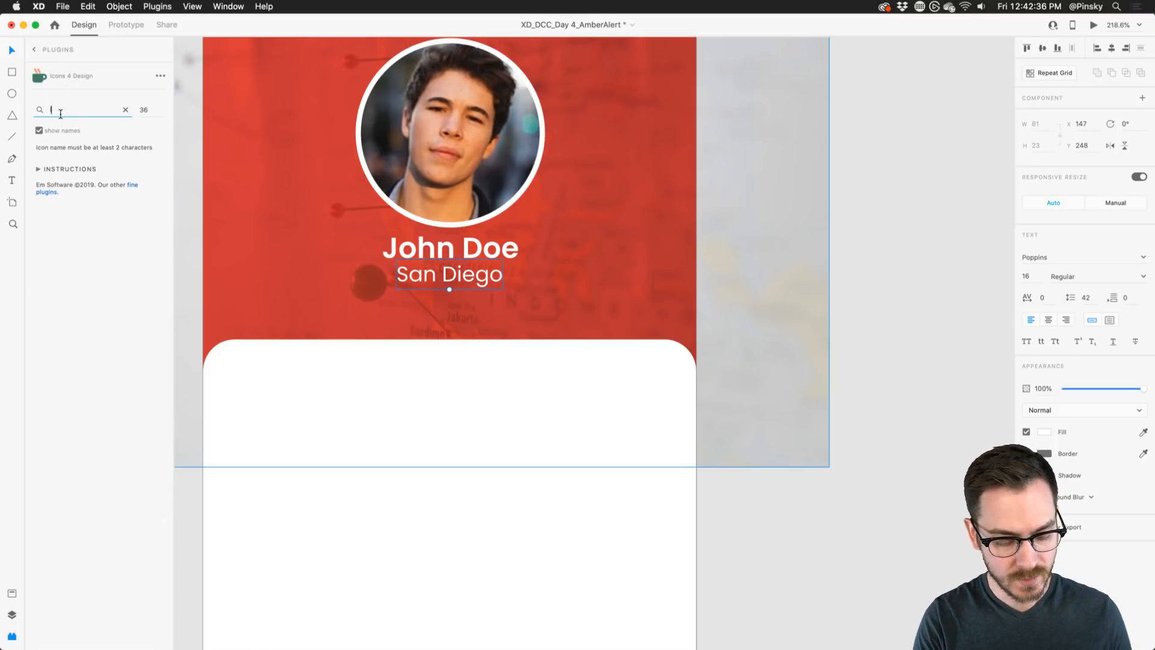
pyautogui.write('location')
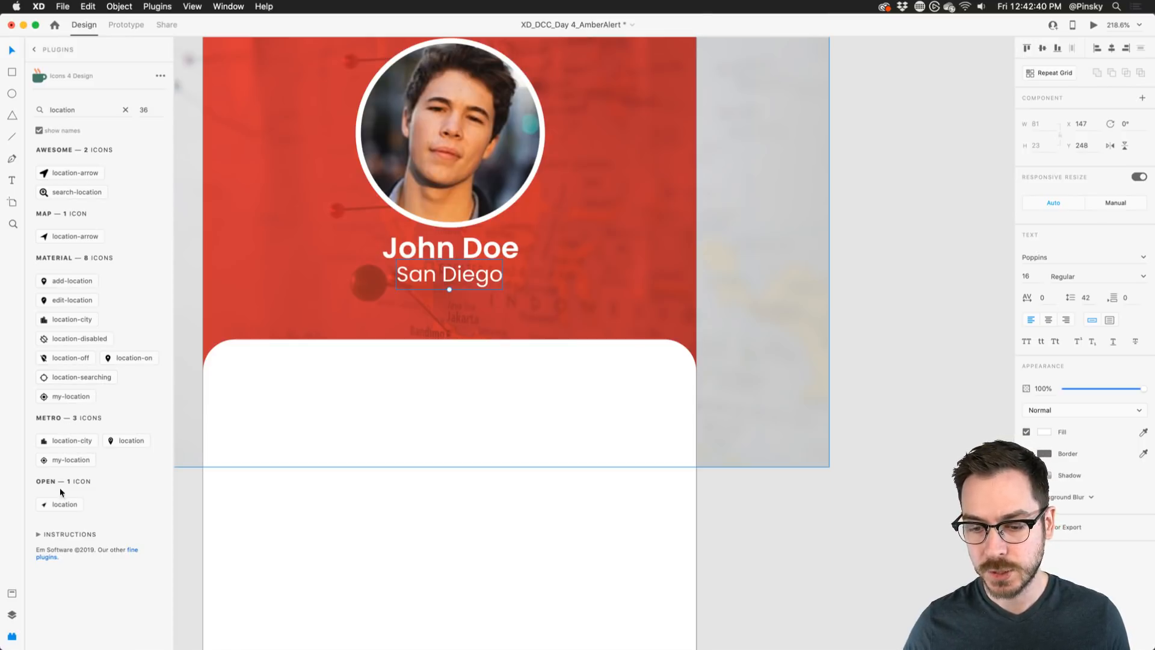
pyautogui.click(123, 358)
pyautogui.scroll(10, 288, 265)
pyautogui.hscroll(-10, 288, 265)
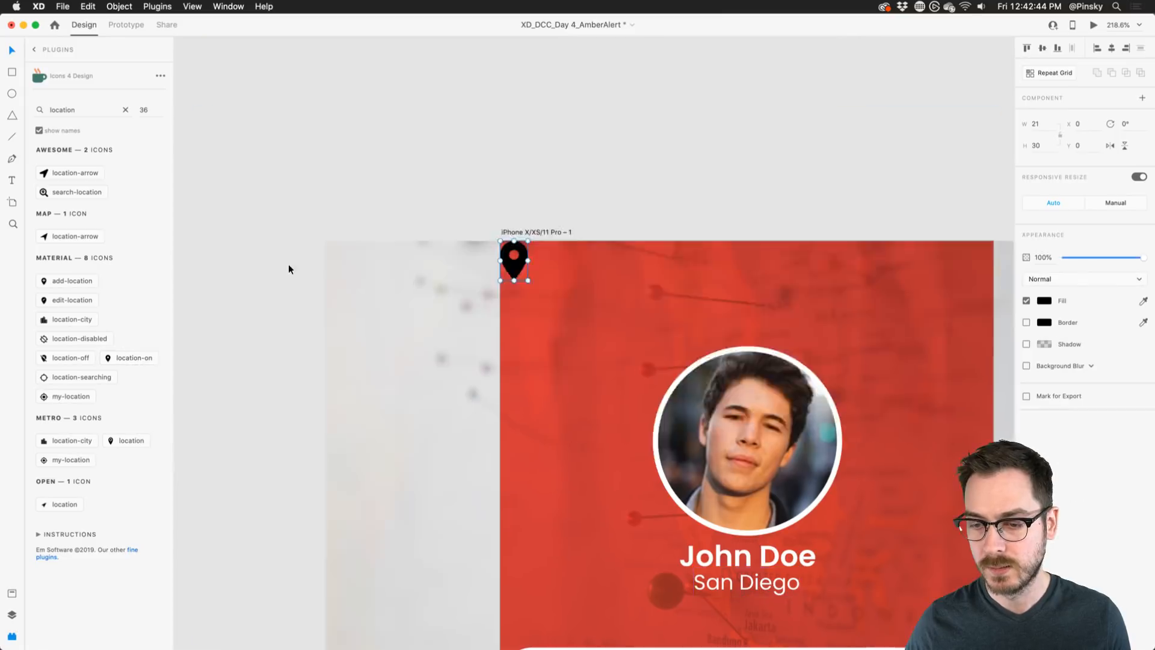
pyautogui.scroll(-8, 763, 506)
pyautogui.moveTo(745, 485); pyautogui.dragTo(627, 406)
pyautogui.hscroll(7, 421, 368)
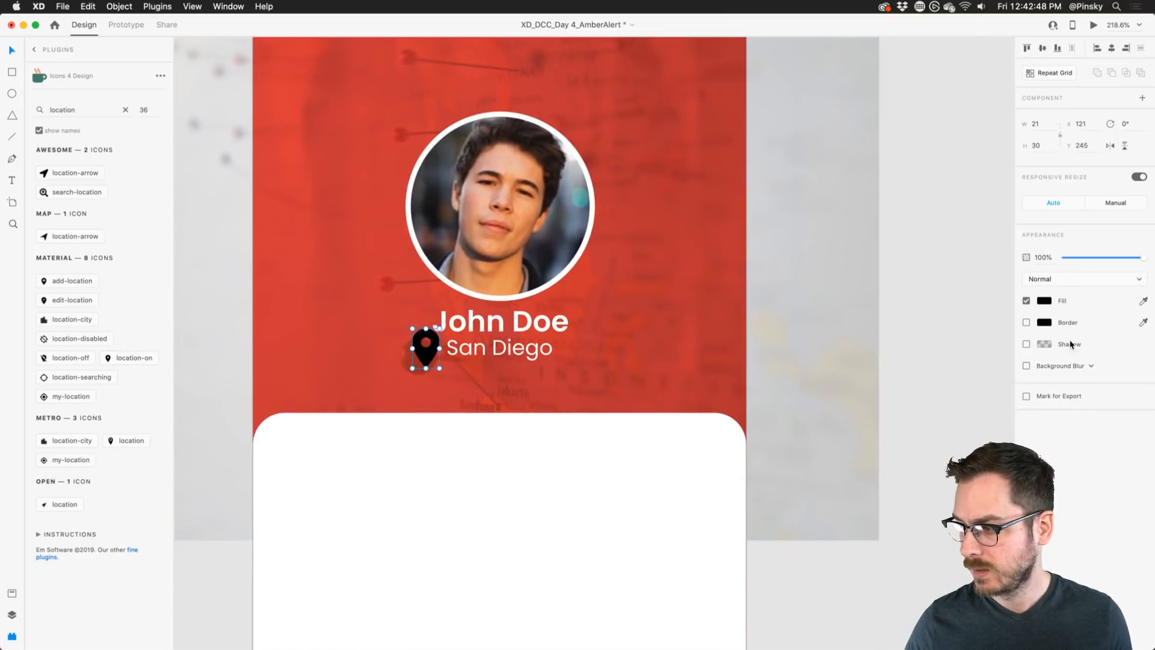
# - Change the location icon's fill to white (#FFFFFF)
pyautogui.click(1045, 300)
pyautogui.moveTo(963, 271); pyautogui.dragTo(872, 197)
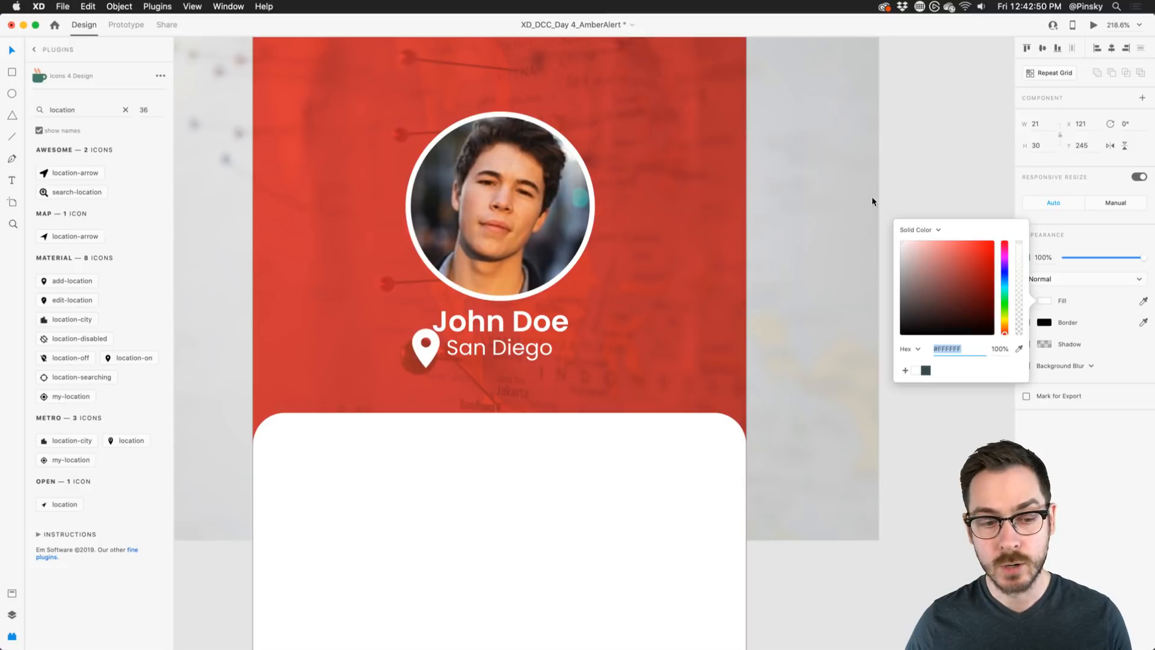
pyautogui.click(1102, 487)
# - Shrink the location icon to about 10 by 14.5 and place it directly before the San Diego text, with the text at X 151
pyautogui.moveTo(439, 370); pyautogui.dragTo(429, 354)
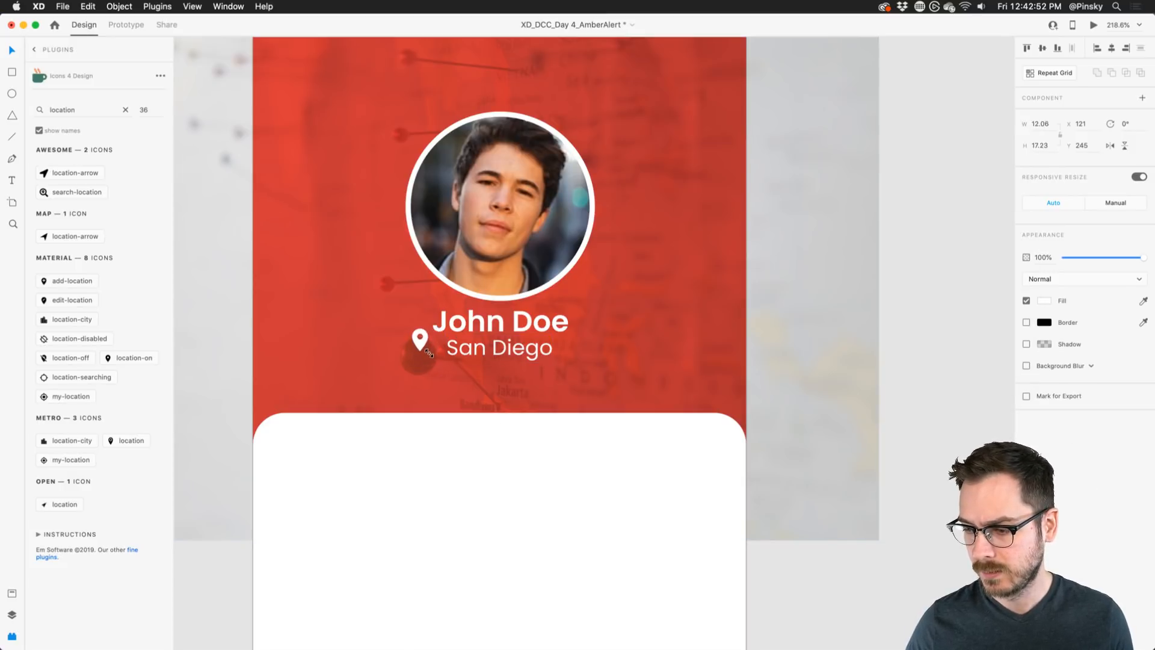
pyautogui.click(419, 346)
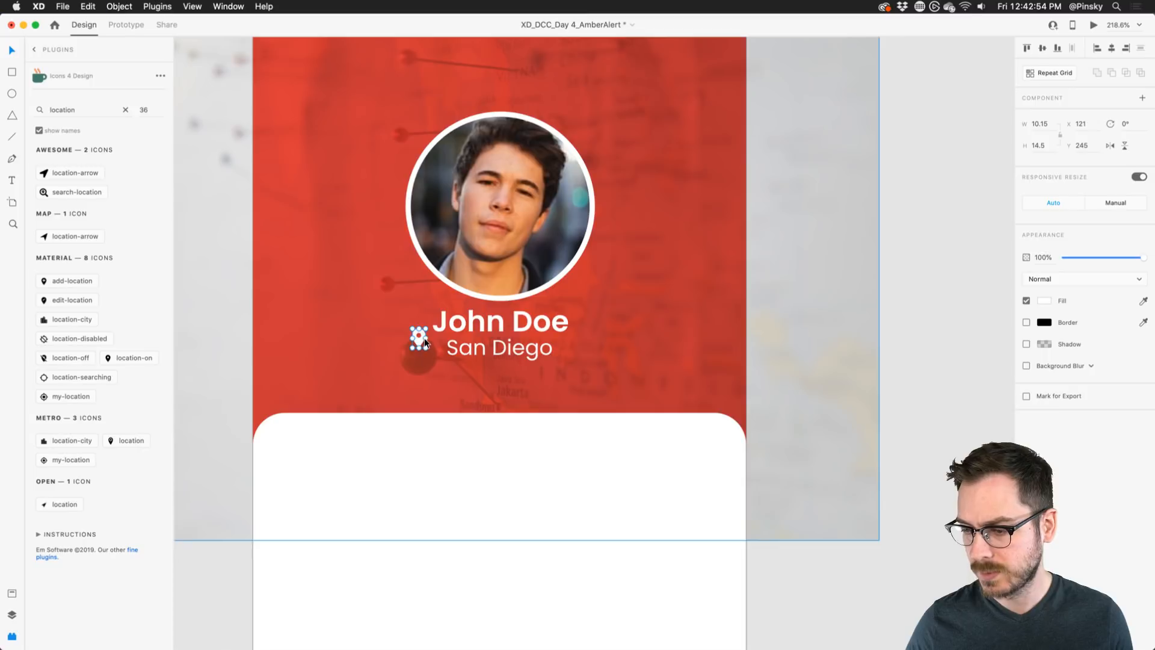
pyautogui.moveTo(419, 347); pyautogui.dragTo(475, 349)
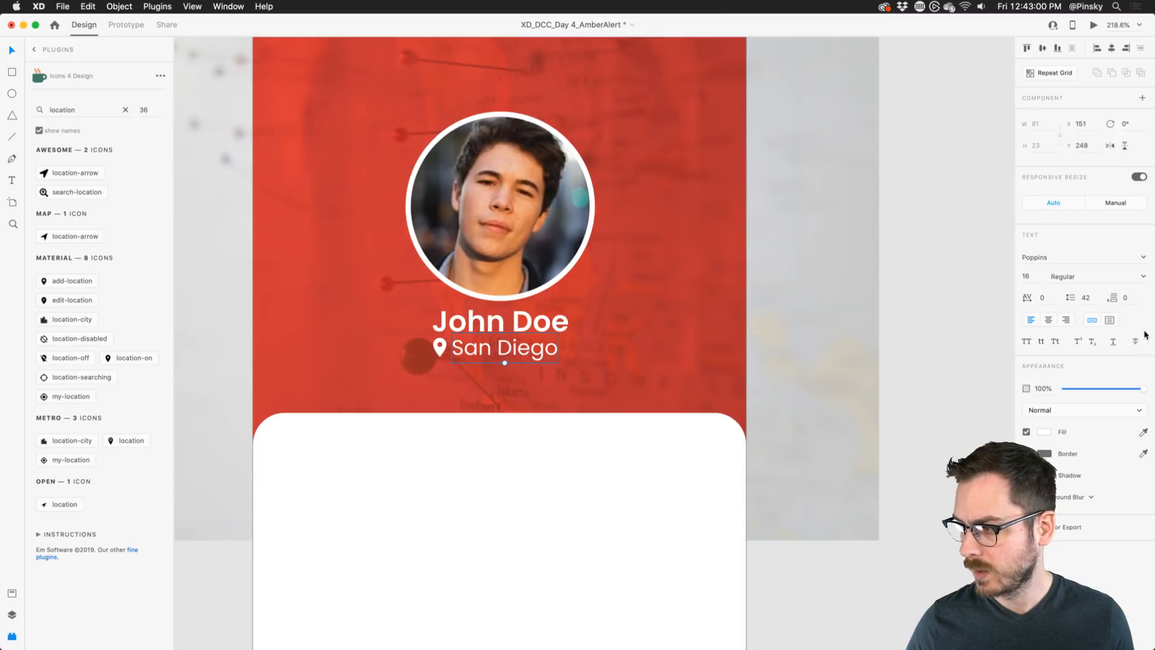
pyautogui.click(1089, 411)
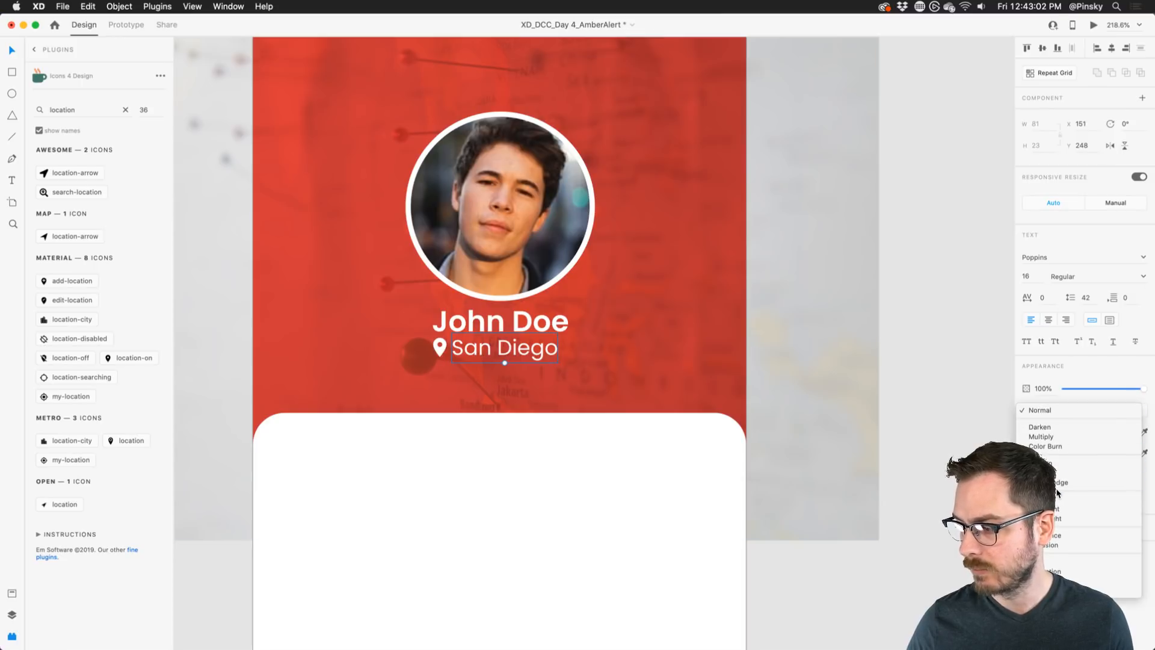
pyautogui.click(1096, 508)
pyautogui.press('super+z')
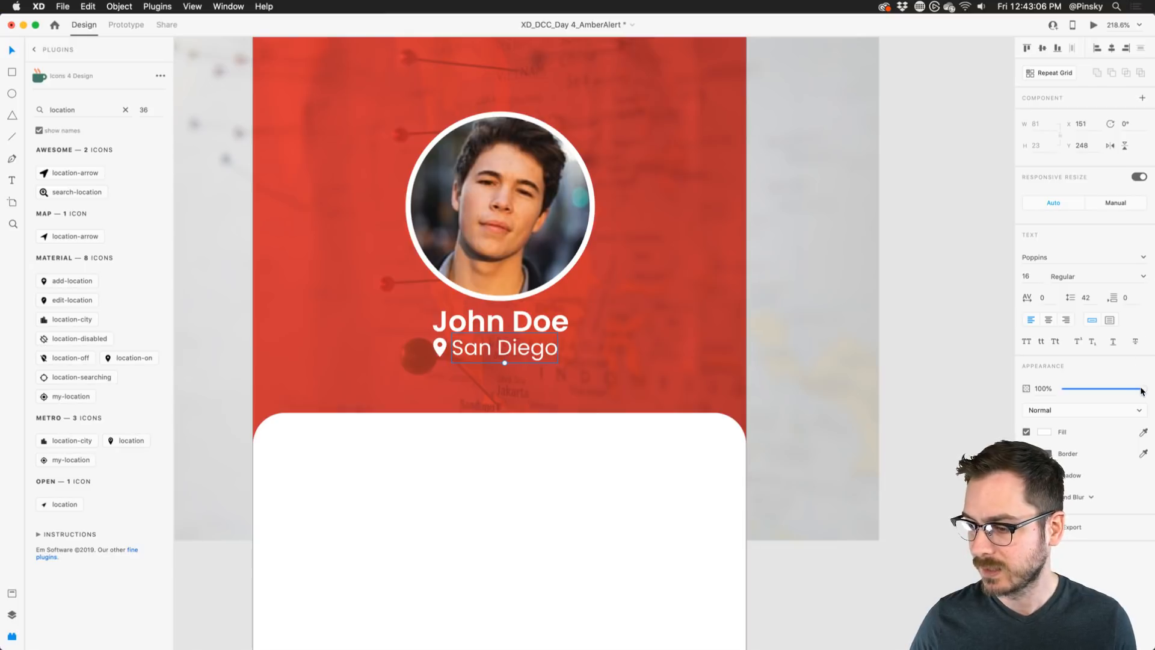
# - Lower the opacity of both the San Diego text and the location icon to 60%
pyautogui.moveTo(1142, 389); pyautogui.dragTo(1118, 389)
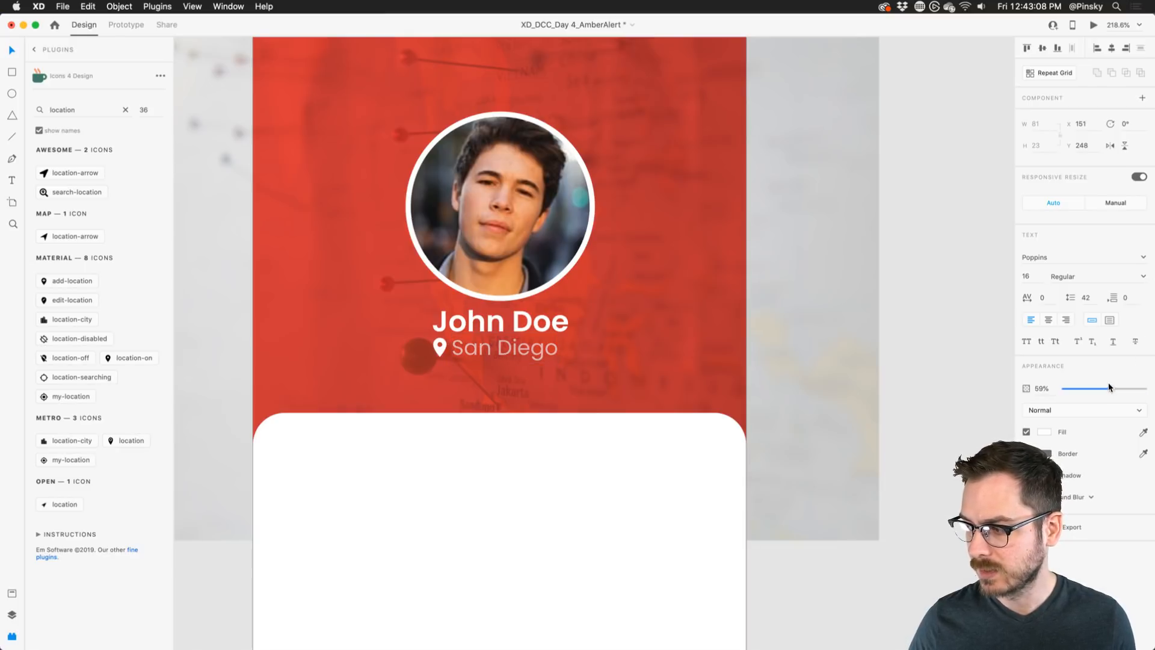
pyautogui.click(440, 348)
pyautogui.press('6')
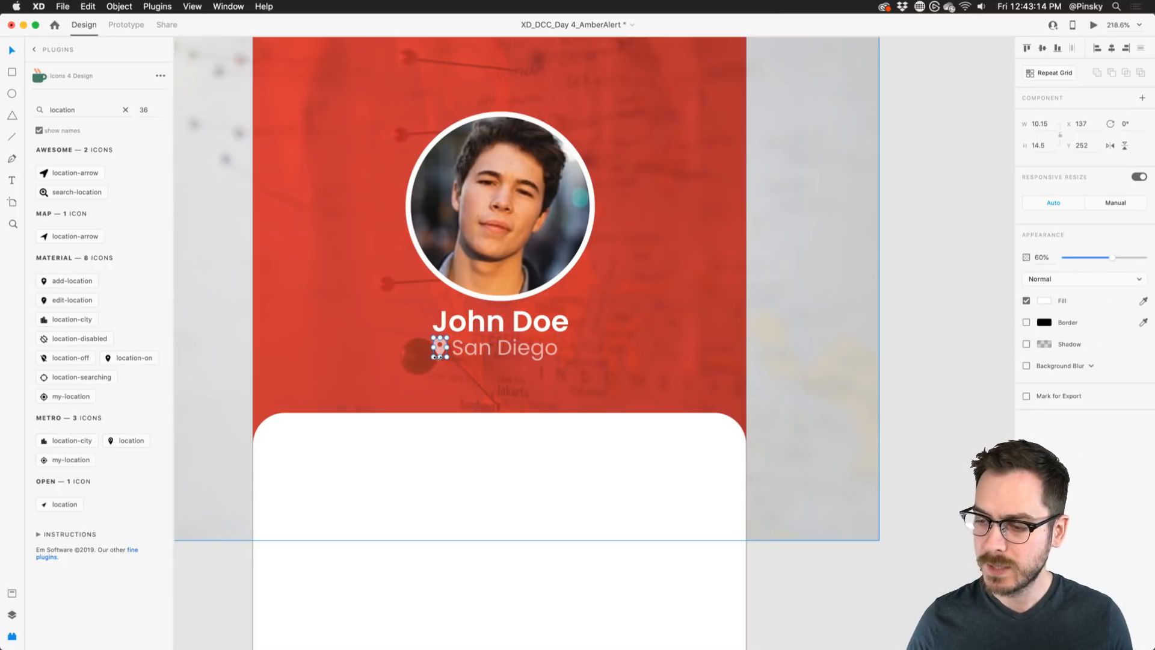
# - Tighten the San Diego text to X 147 beside its icon, and centre the pair under the name at X 142, Y 248
pyautogui.scroll(5, 438, 352)
pyautogui.moveTo(453, 359); pyautogui.dragTo(485, 344)
pyautogui.scroll(-10, 485, 343)
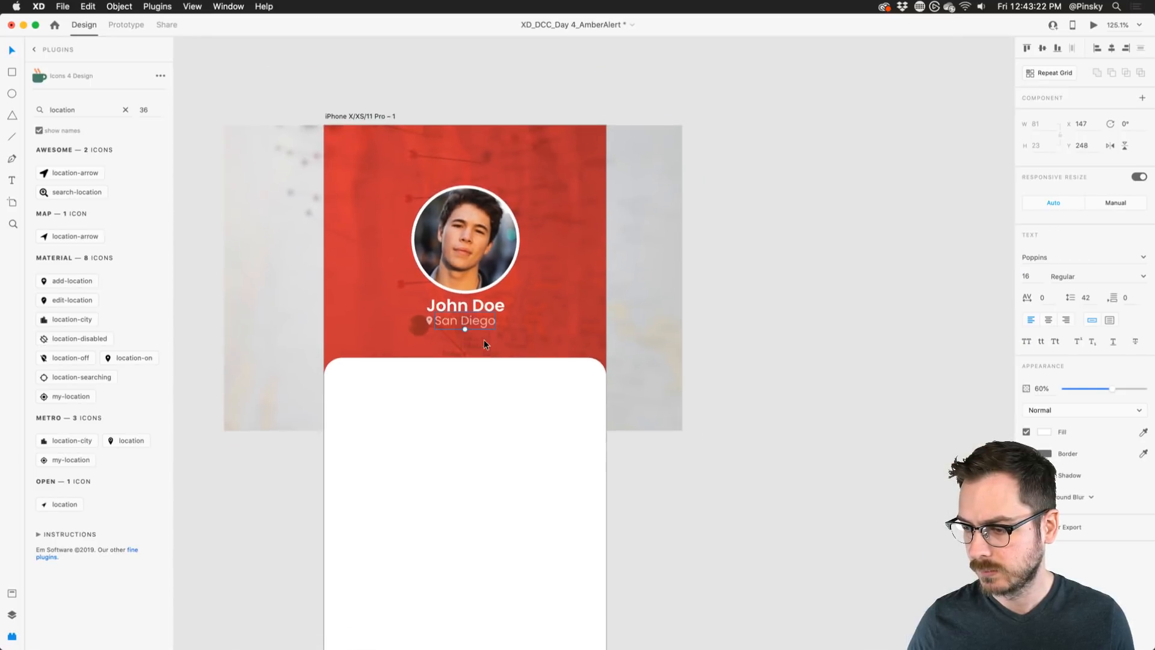
pyautogui.scroll(8, 405, 316)
pyautogui.keyDown('shift'); pyautogui.click(381, 310); pyautogui.keyUp('shift')
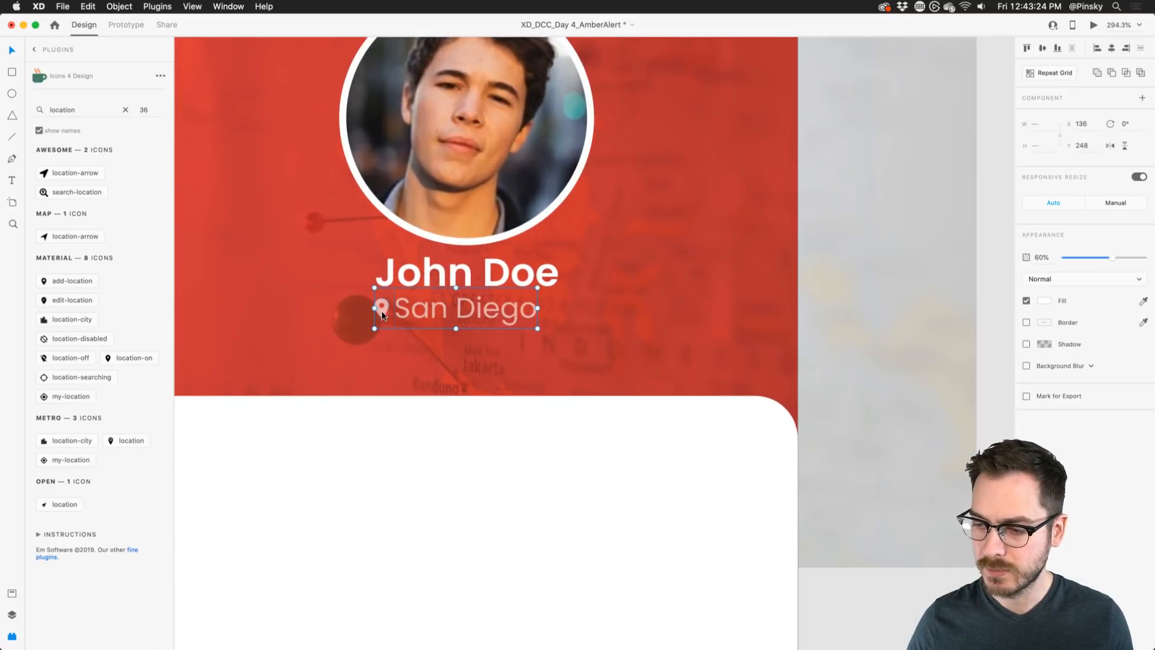
pyautogui.moveTo(435, 309); pyautogui.dragTo(443, 308)
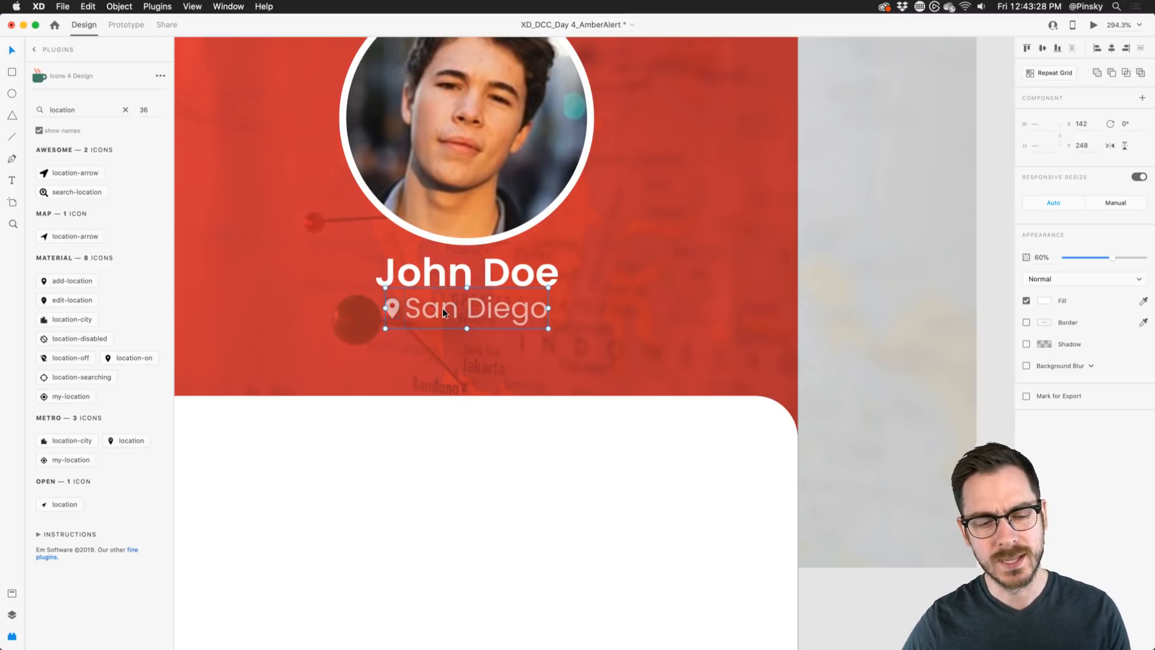
pyautogui.scroll(-8, 442, 308)
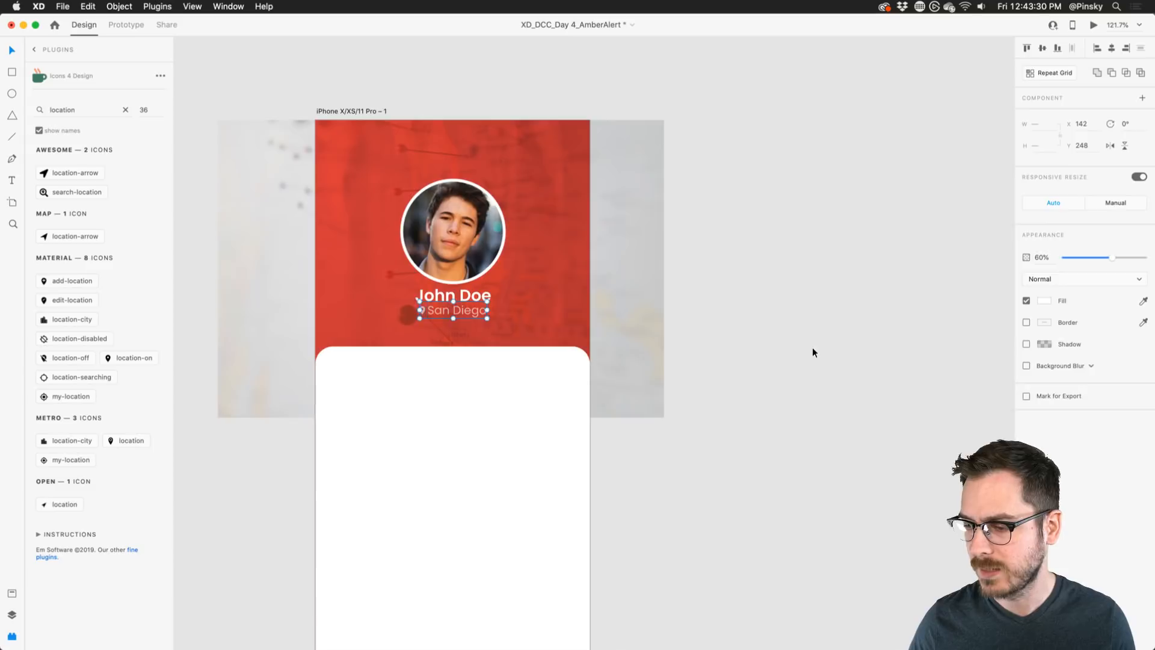
# - Extend the white rounded panel upward so its height is 517 and its Y position is 295
pyautogui.click(812, 348)
pyautogui.hscroll(-1, 565, 295)
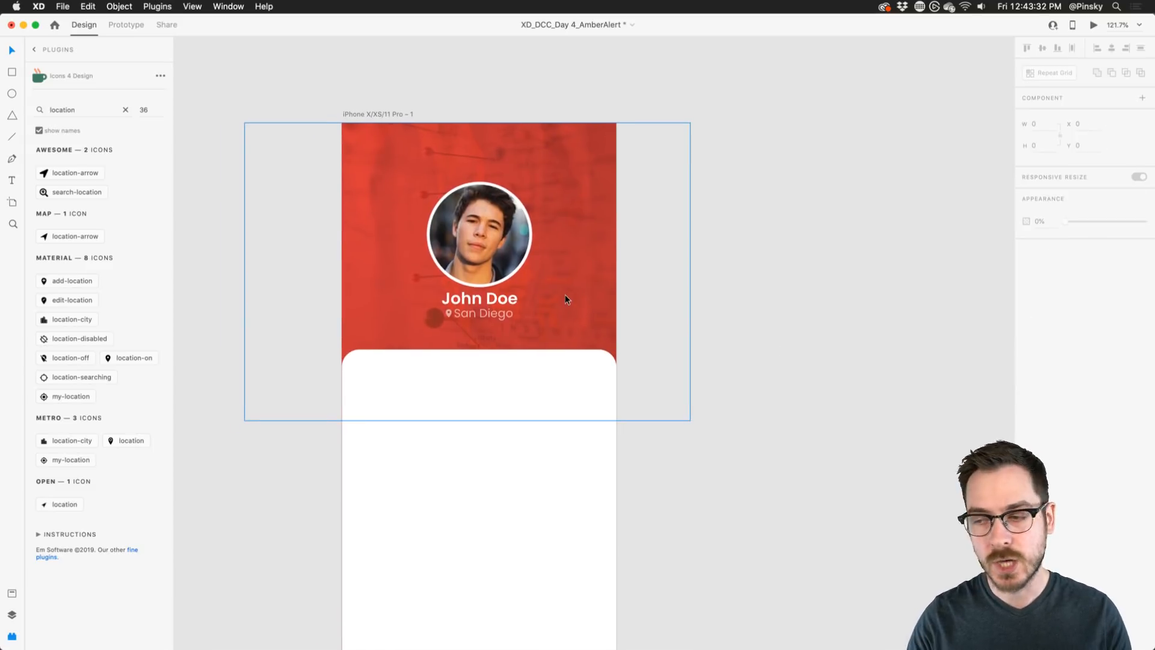
pyautogui.click(467, 369)
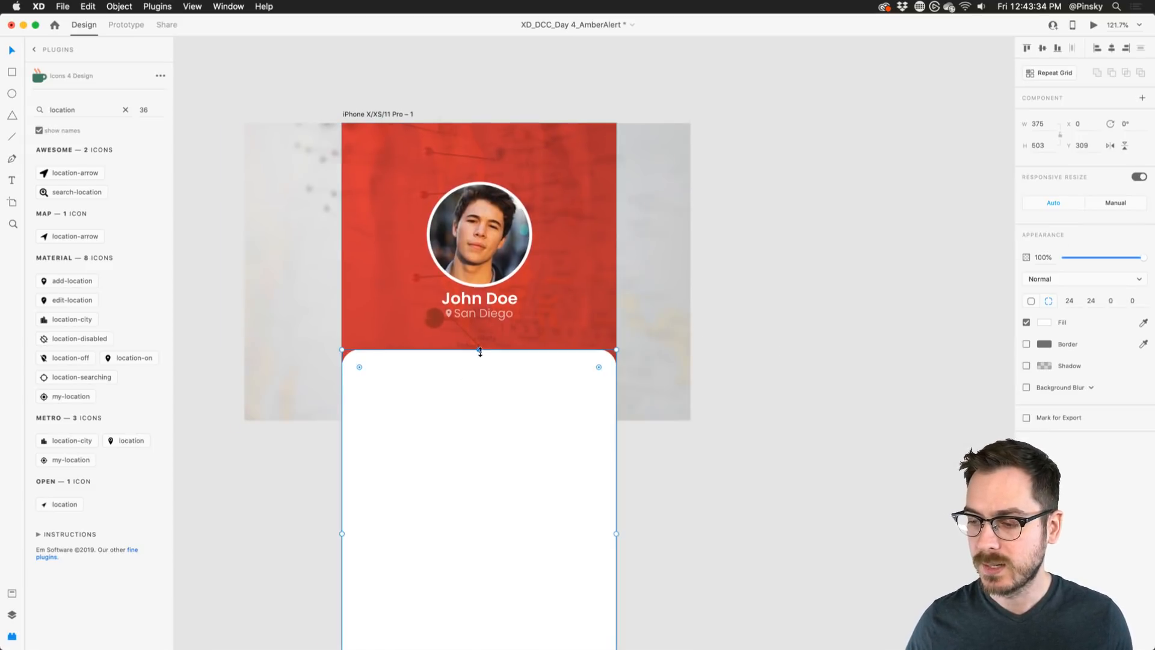
pyautogui.moveTo(481, 351); pyautogui.dragTo(480, 339)
pyautogui.scroll(-3, 481, 337)
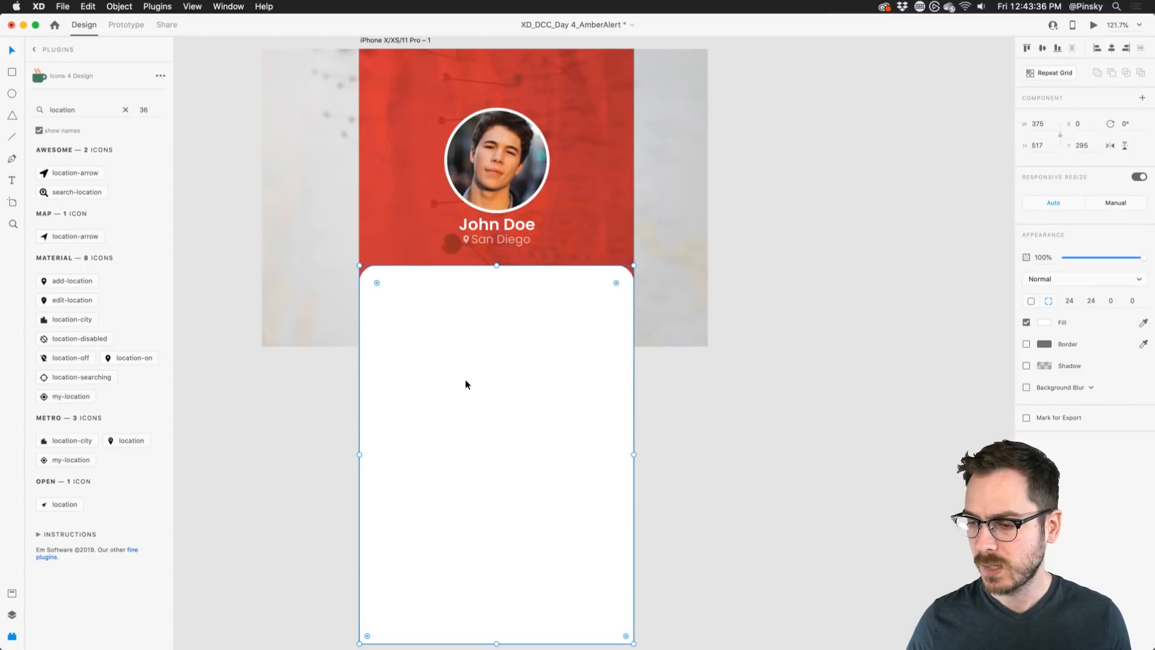
pyautogui.scroll(-2, 467, 384)
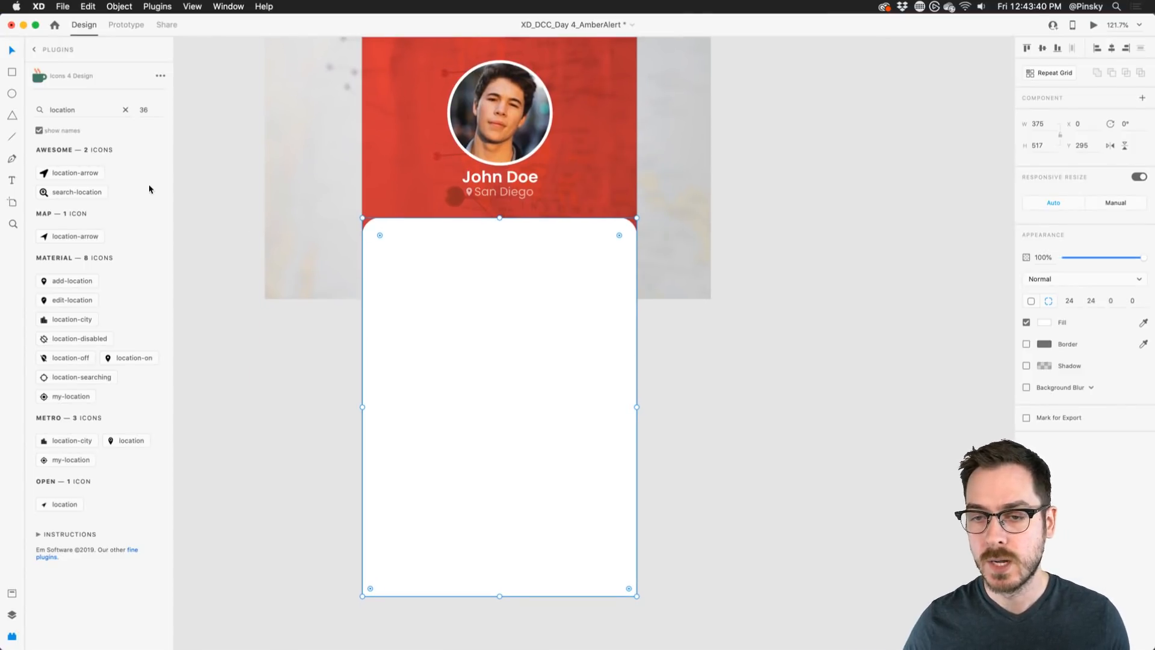
# - Leave the icon plugin and draw a 60 by 60 circle at X 22, Y 321 in the white panel
pyautogui.click(36, 49)
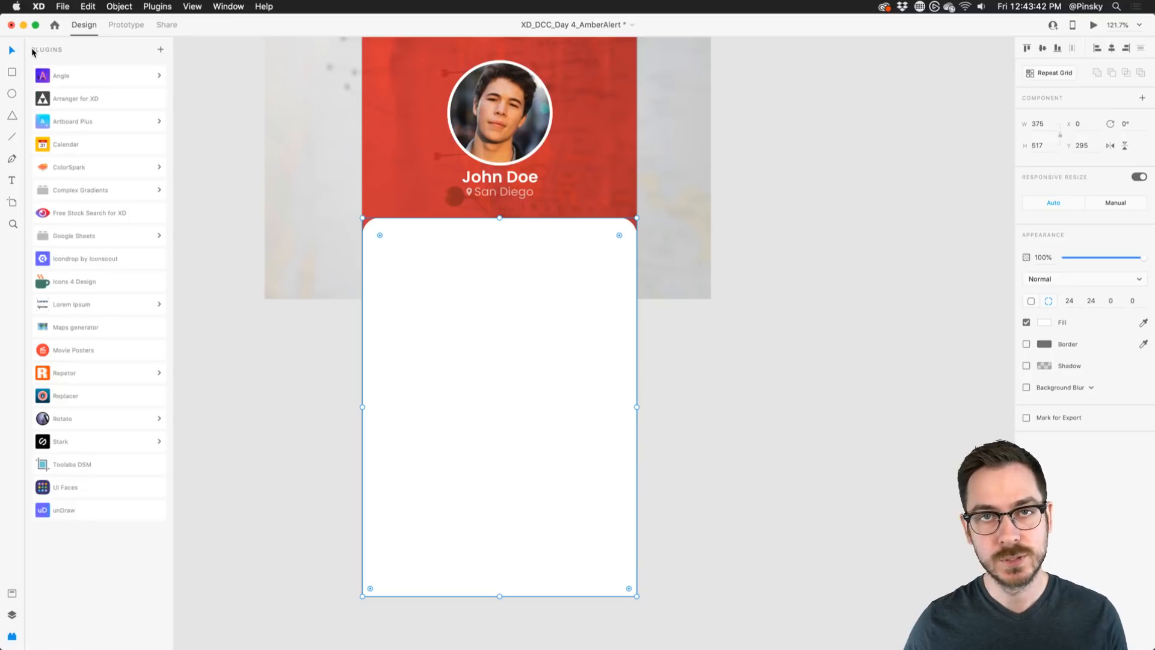
pyautogui.click(12, 95)
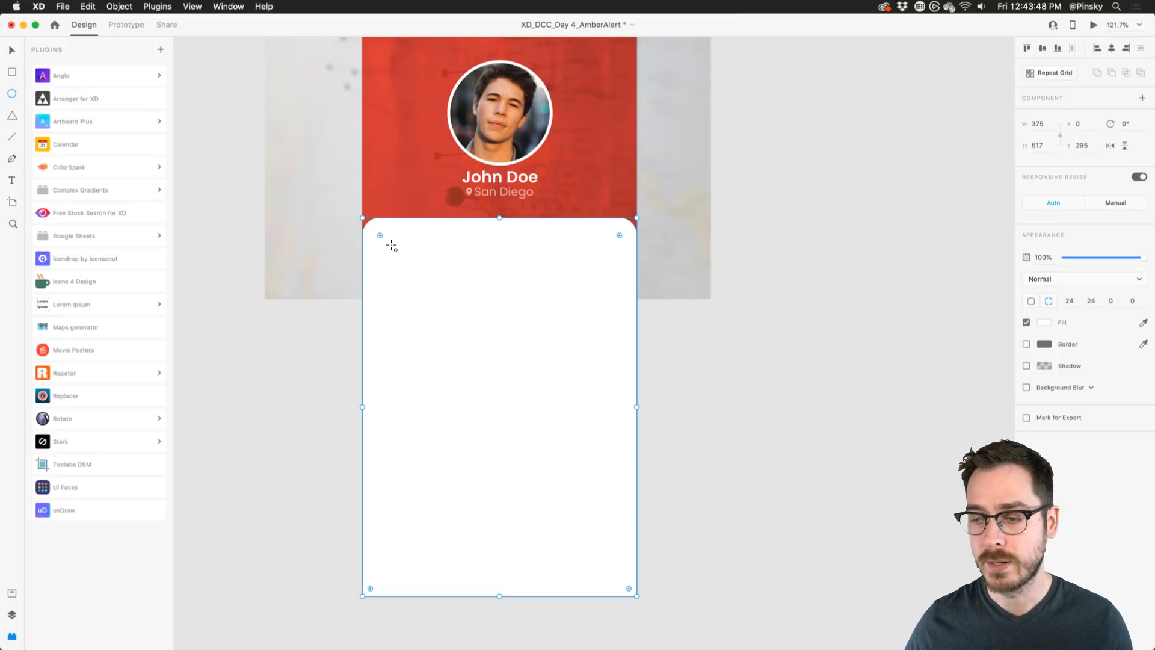
pyautogui.moveTo(385, 247)
pyautogui.mouseDown()
pyautogui.moveTo(430, 294)
pyautogui.moveTo(400, 263)
pyautogui.mouseUp()
pyautogui.scroll(5, 473, 255)
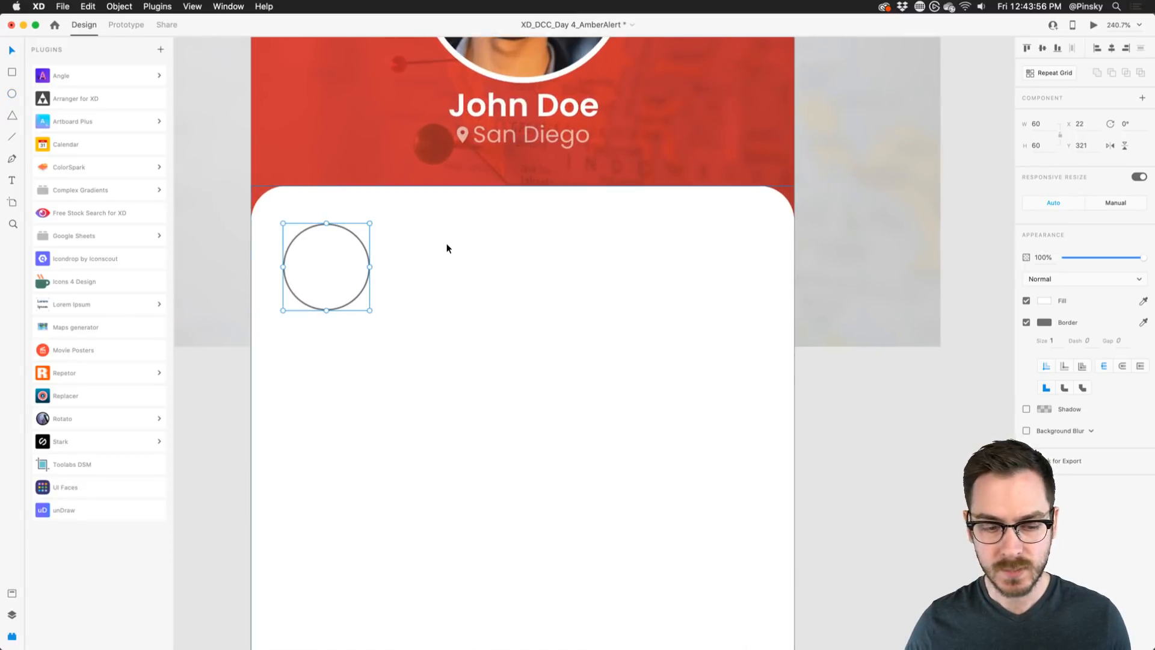
# - Add a dark grey "Name" text beside the circle and scale it down to size 17 at X 91
pyautogui.press('t')
pyautogui.click(395, 249)
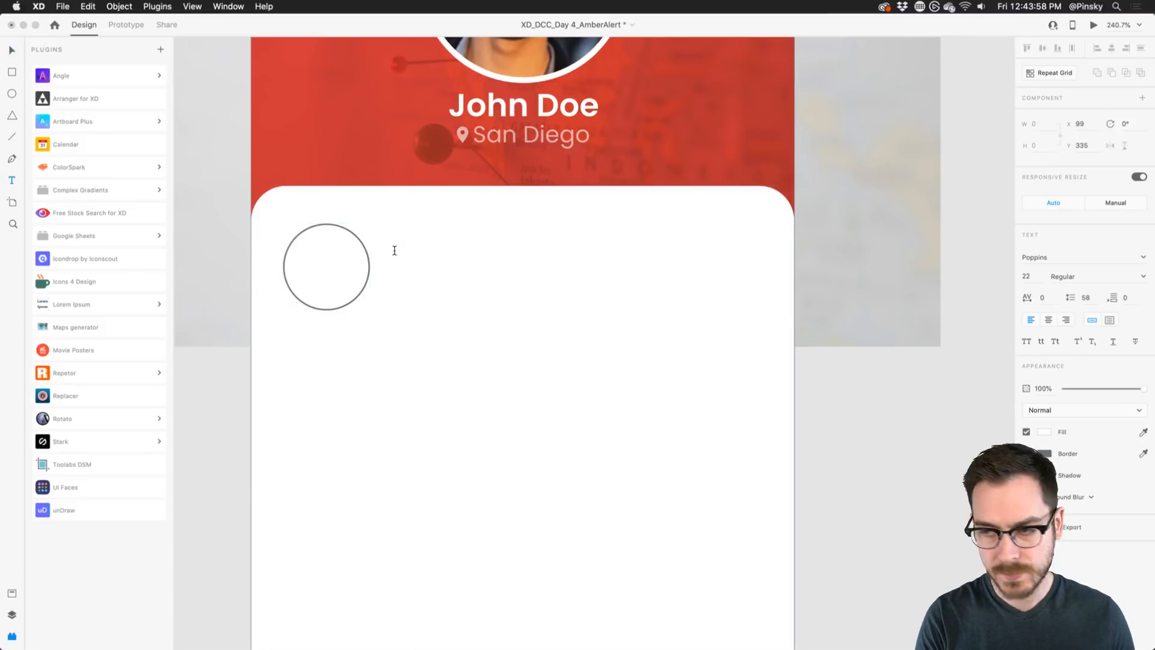
pyautogui.click(1045, 432)
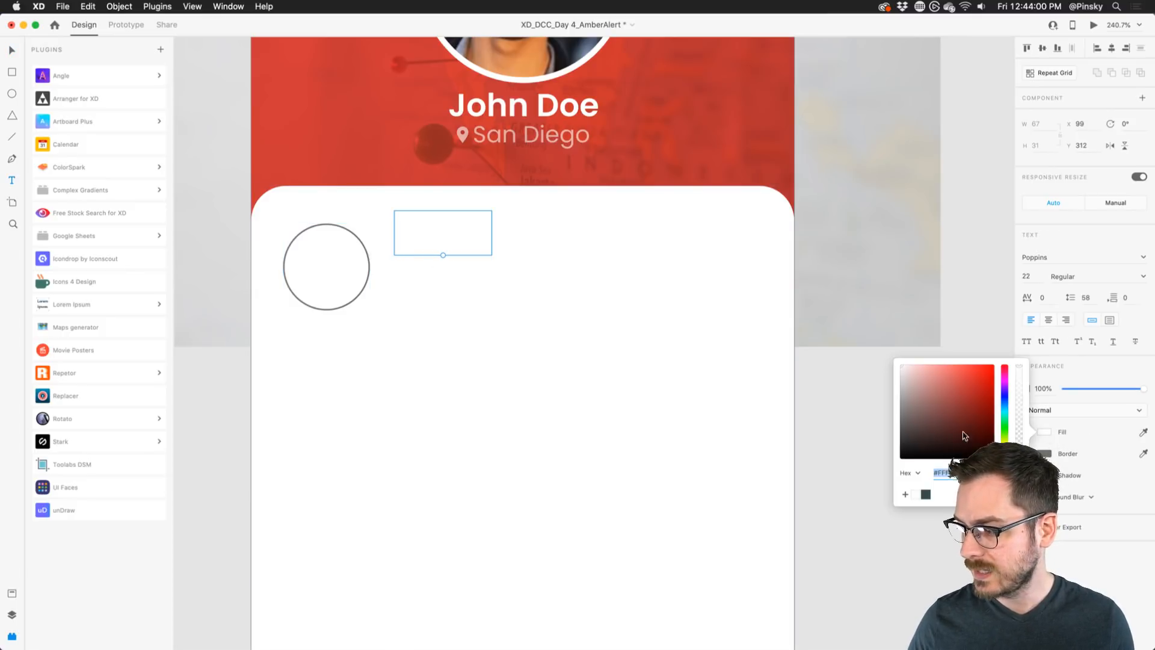
pyautogui.moveTo(910, 443); pyautogui.dragTo(898, 438)
pyautogui.click(1047, 568)
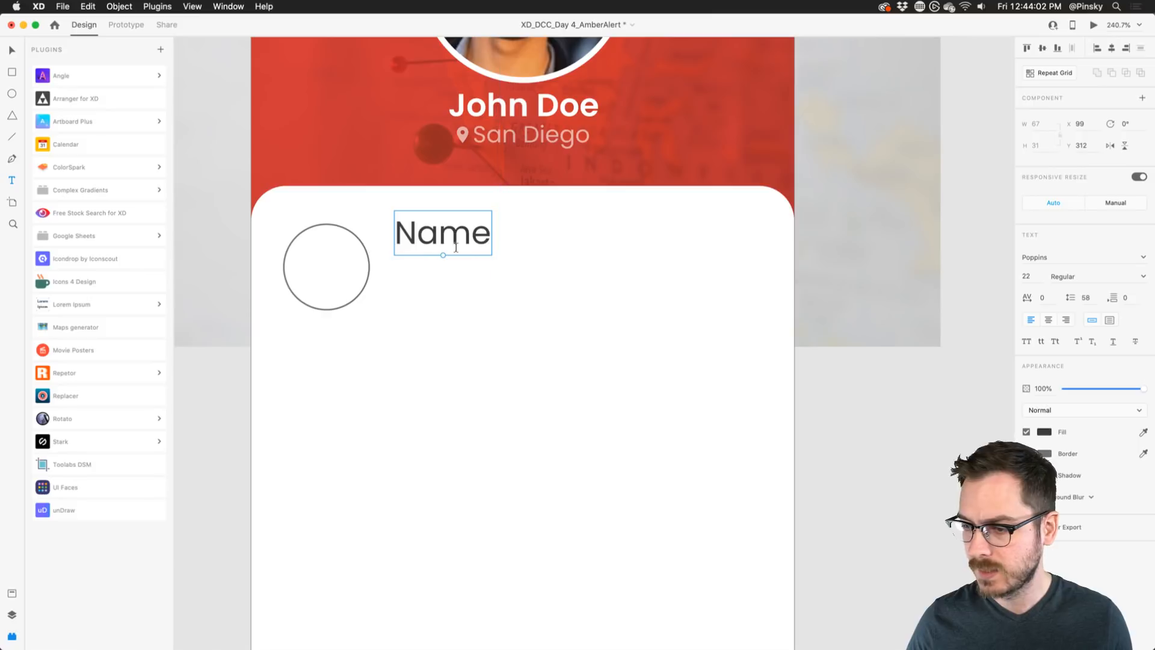
pyautogui.moveTo(443, 258); pyautogui.dragTo(418, 277)
# - Duplicate the Name text below, change the copy to "Last Location:", and space the two lines beside the circle from Y 329
pyautogui.press('v')
pyautogui.doubleClick(418, 278)
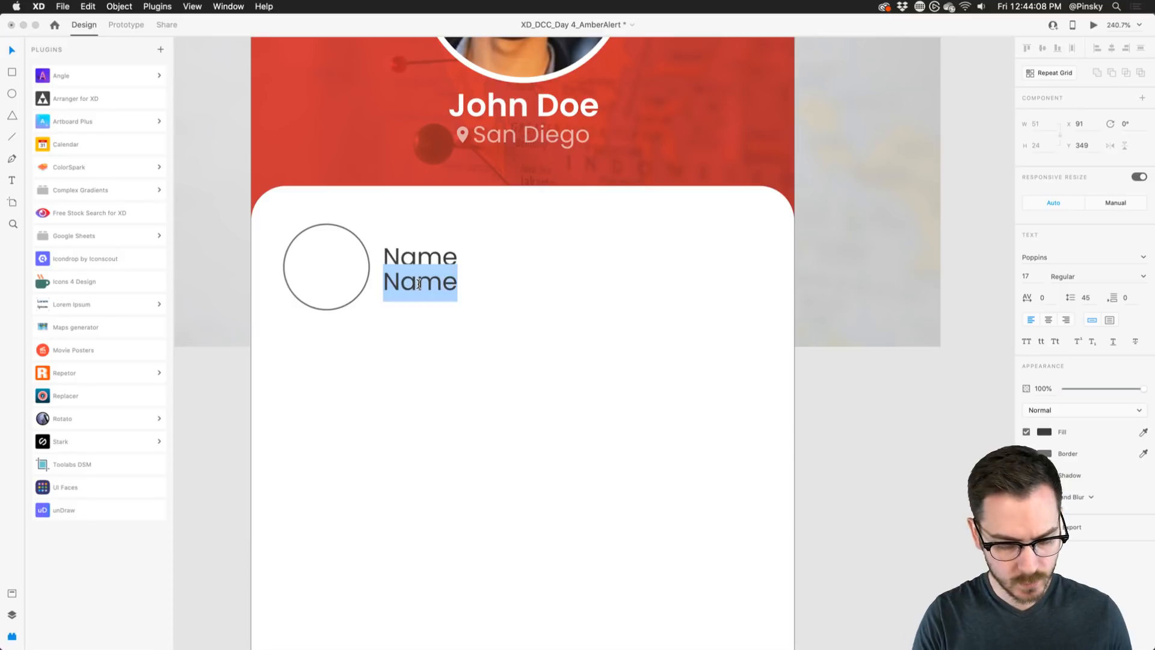
pyautogui.write('Last L')
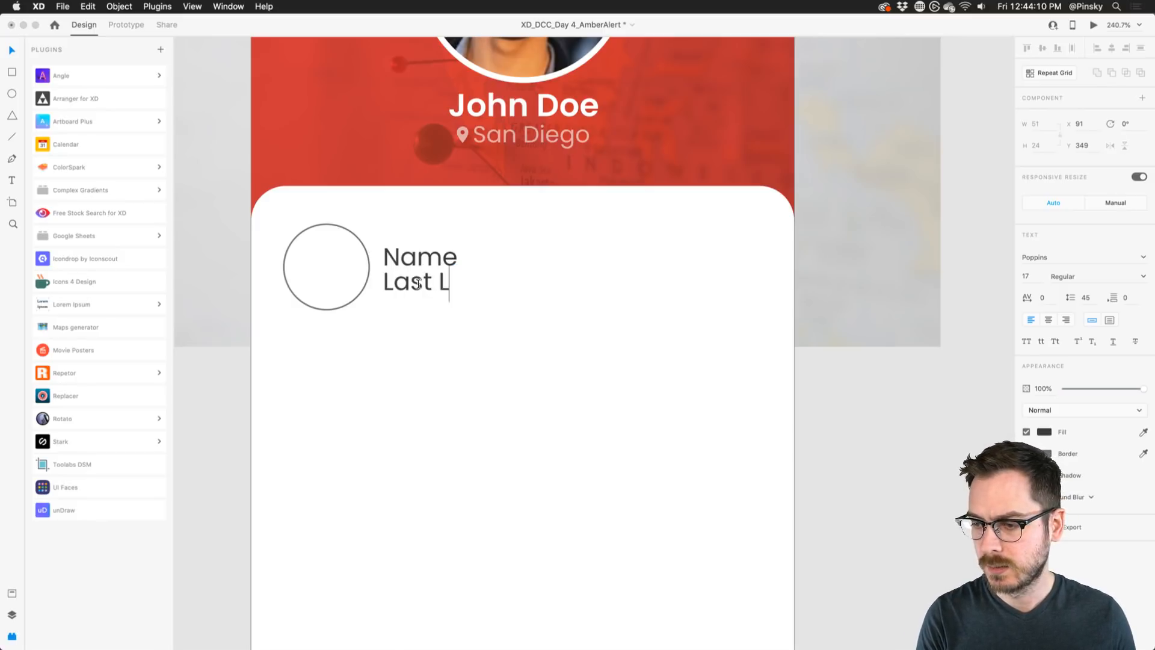
pyautogui.write('ocation:')
pyautogui.press('Escape')
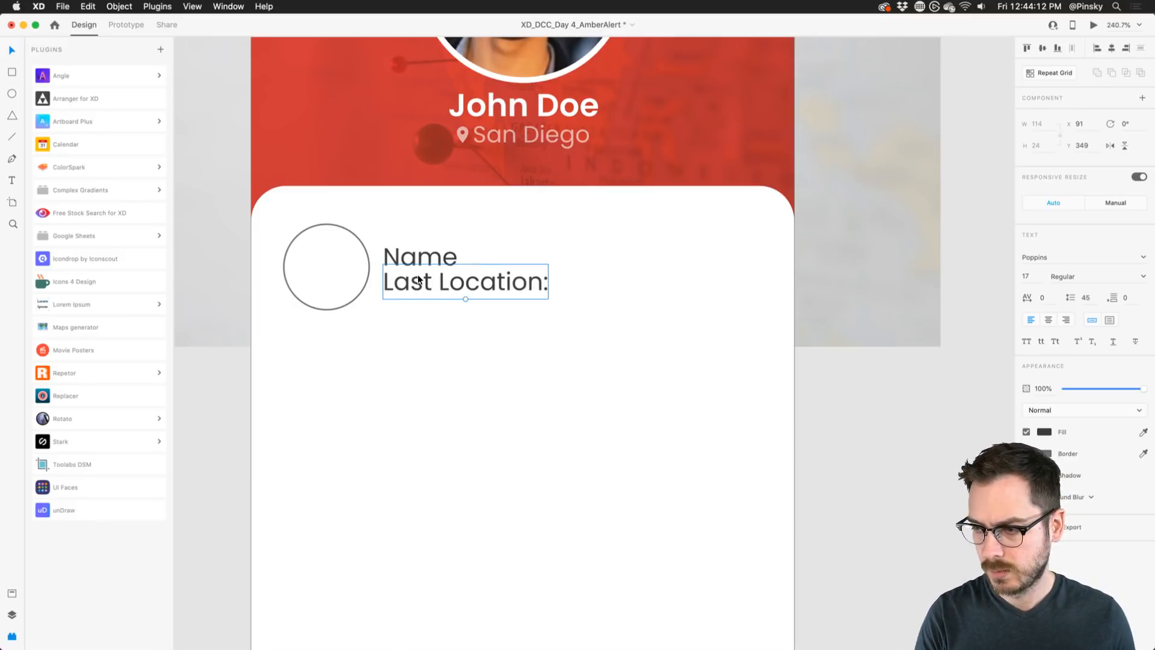
pyautogui.moveTo(429, 285); pyautogui.dragTo(408, 259)
pyautogui.keyDown('shift'); pyautogui.click(409, 261); pyautogui.keyUp('shift')
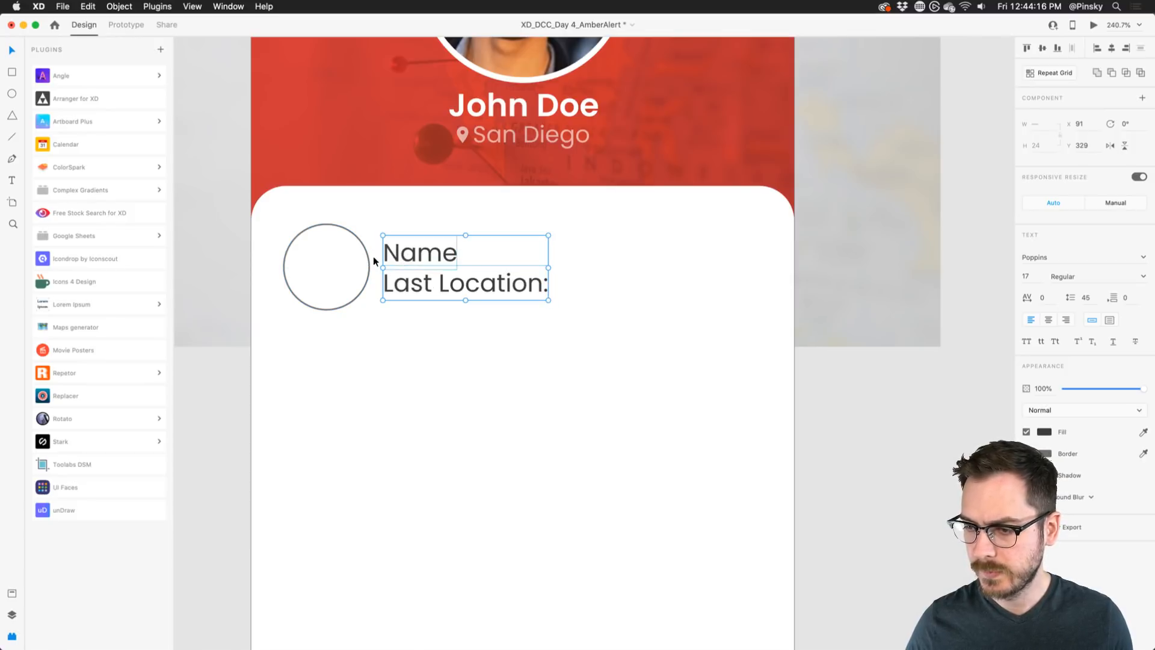
# - Fill the circle beside the text with light grey and remove its border
pyautogui.click(361, 259)
pyautogui.click(1044, 301)
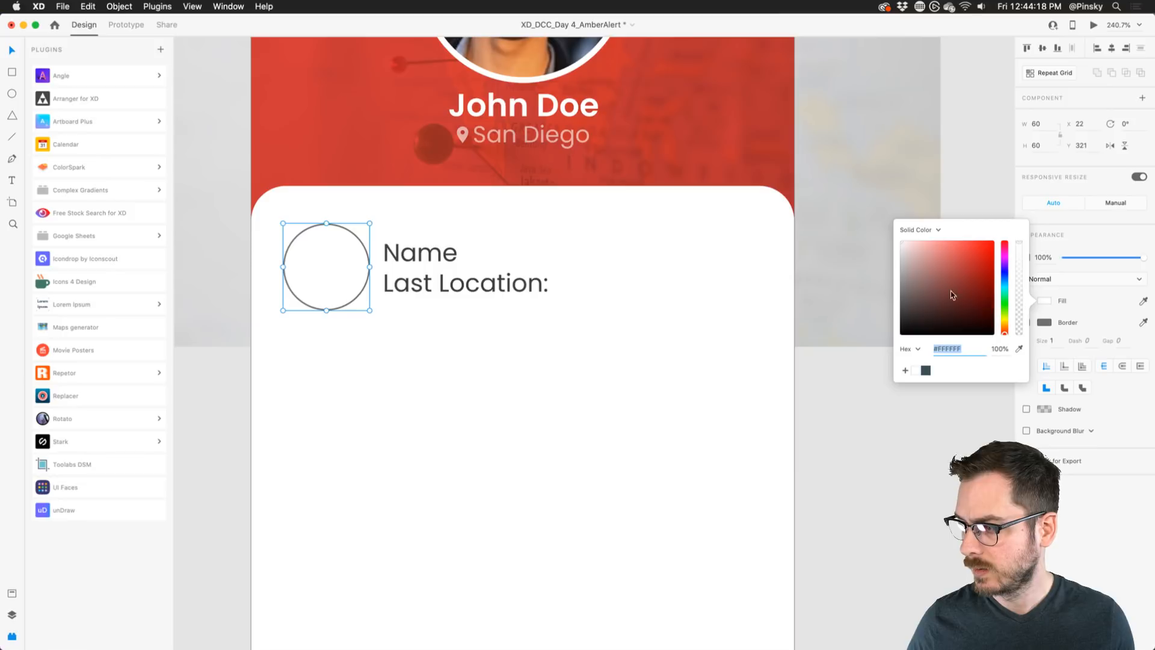
pyautogui.click(953, 295)
pyautogui.click(997, 306)
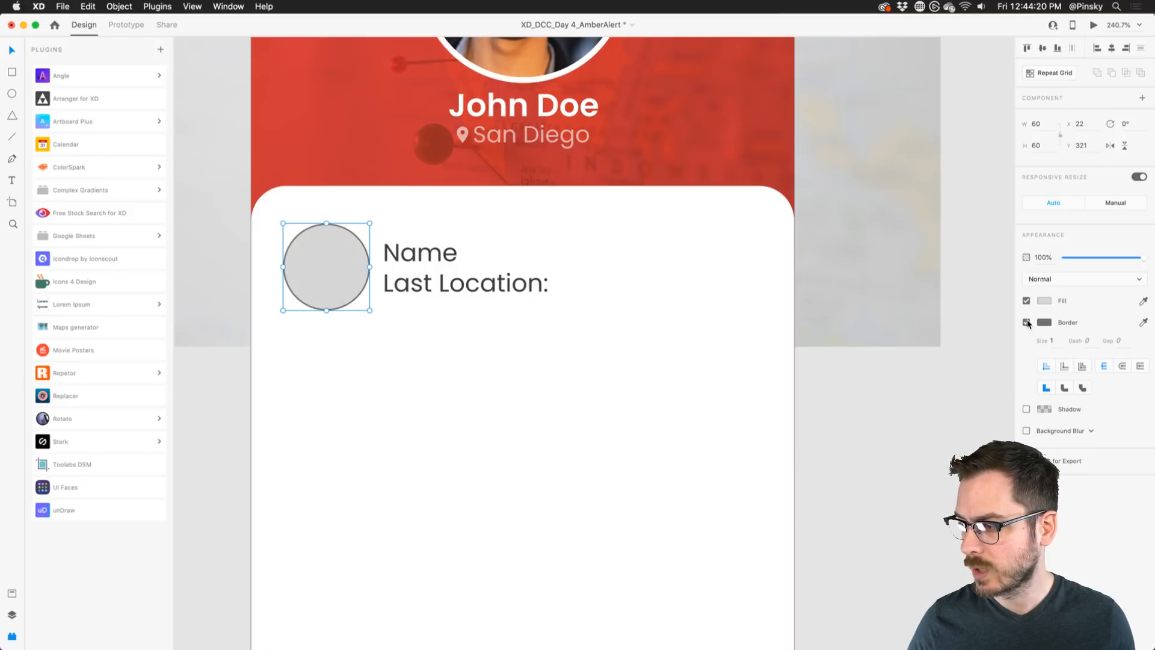
pyautogui.click(513, 294)
# - Set the Name text's font weight to SemiBold
pyautogui.click(399, 251)
pyautogui.click(1077, 276)
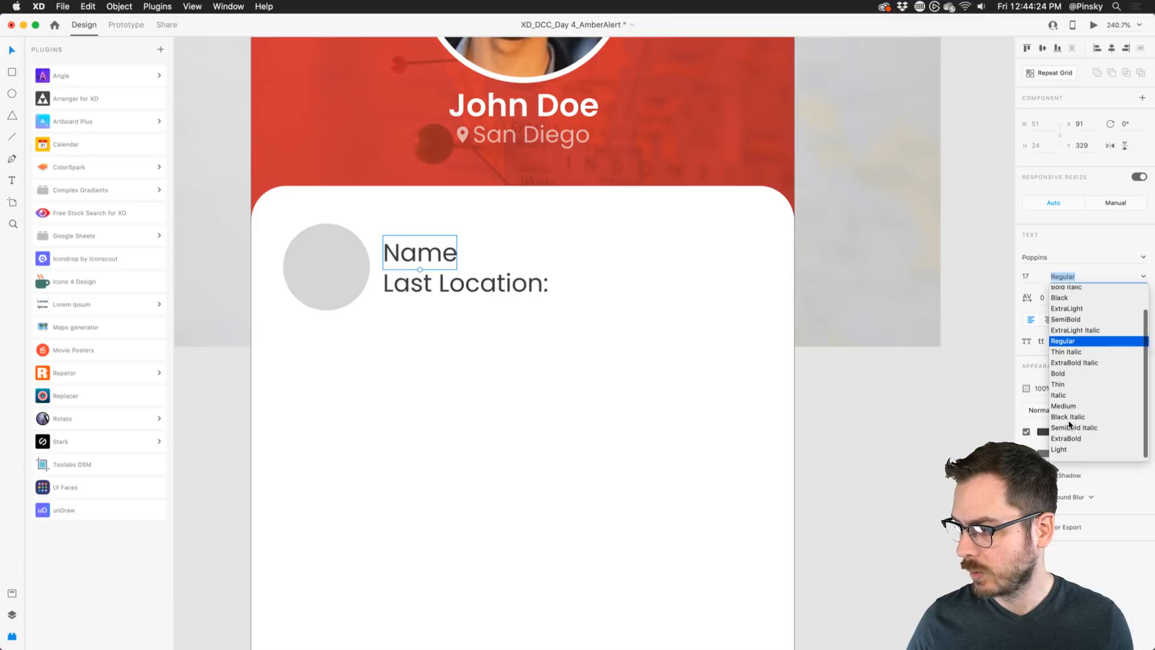
pyautogui.scroll(2, 1068, 352)
pyautogui.click(1067, 344)
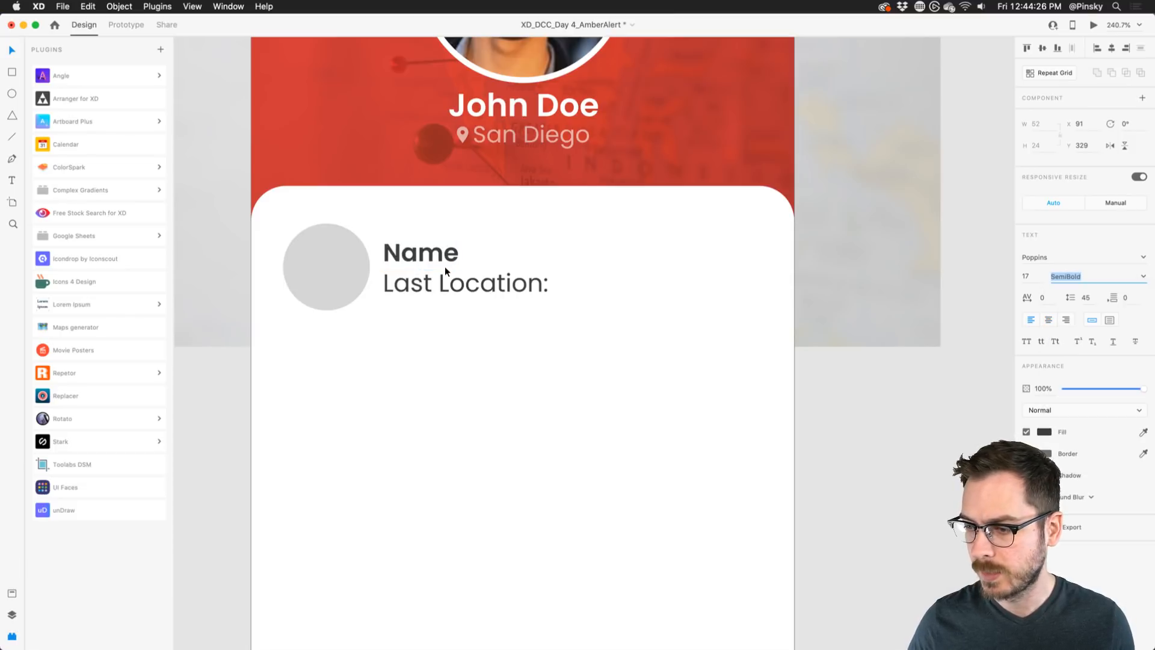
# - Set the "Last Location:" text's font size to 15
pyautogui.click(444, 280)
pyautogui.click(1040, 283)
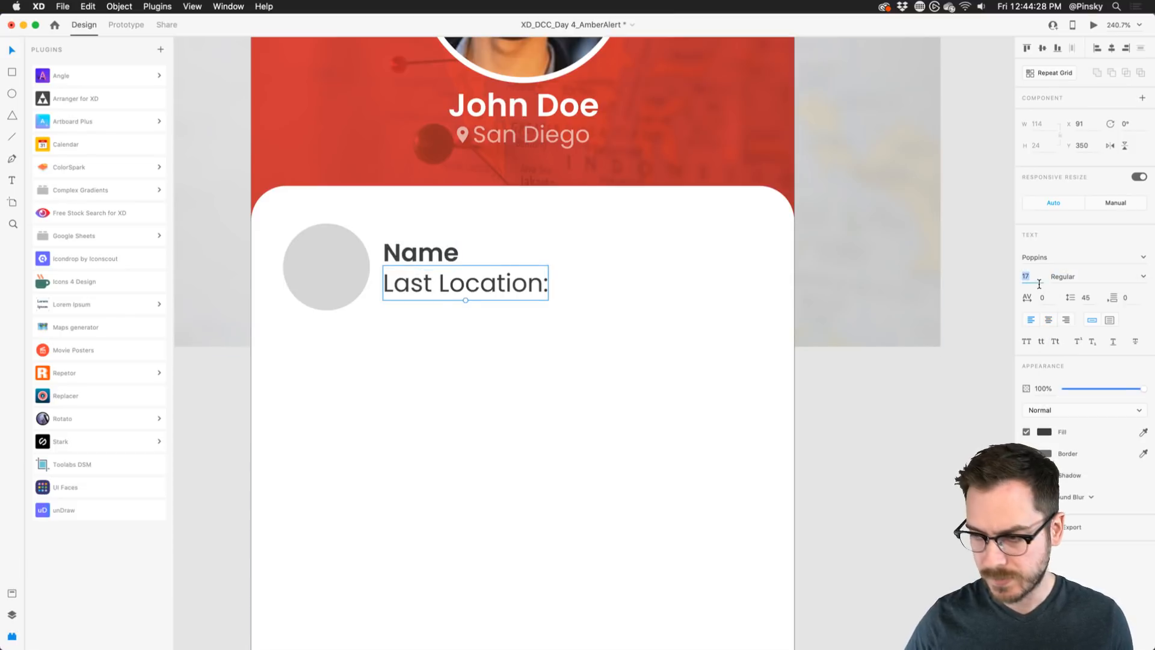
pyautogui.write('15')
pyautogui.press('Return')
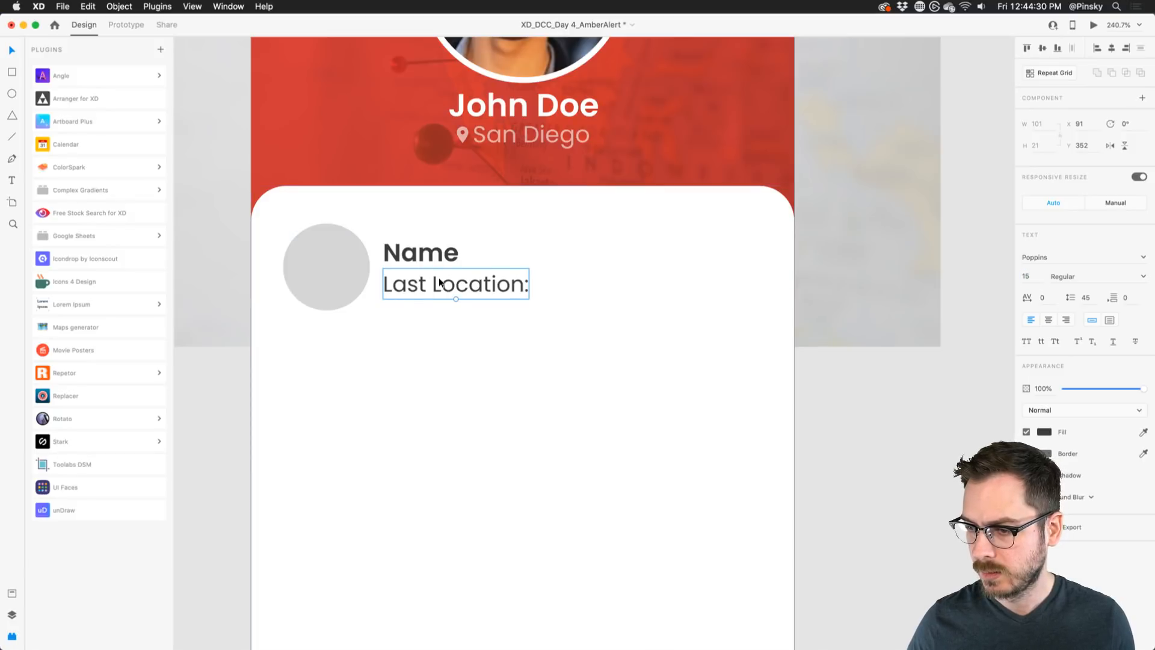
# - Duplicate the "Last Location:" text to X 181, Y 349 as "Location", and change the original to "Last Seen:"
pyautogui.moveTo(438, 280); pyautogui.dragTo(569, 276)
pyautogui.doubleClick(570, 278)
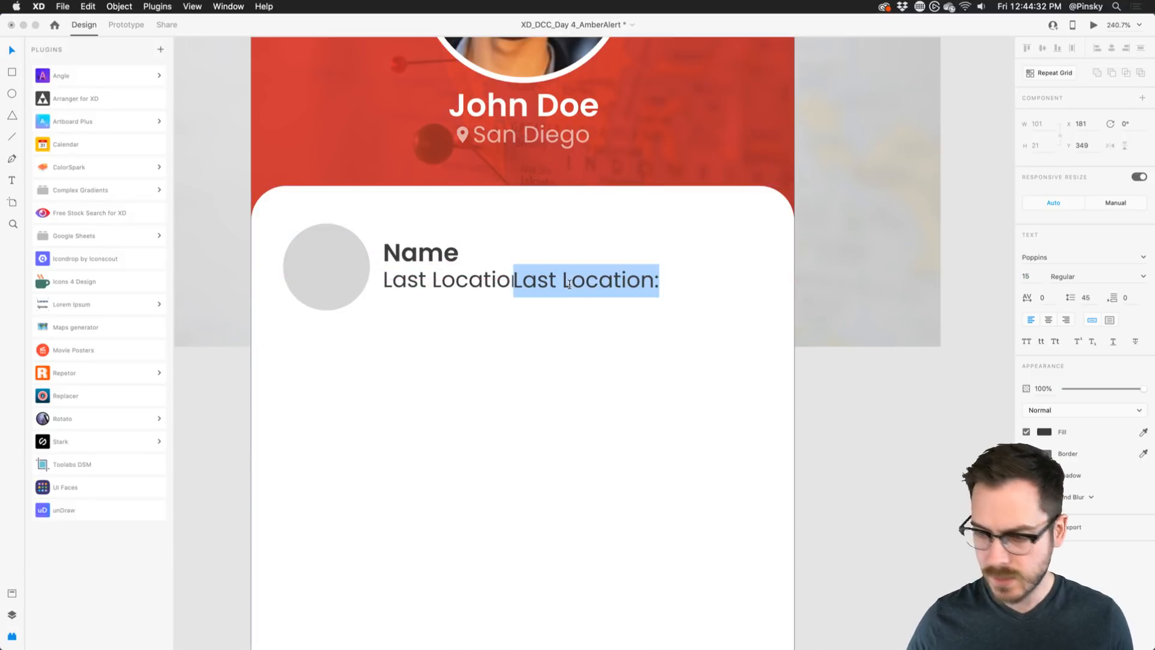
pyautogui.write('Location')
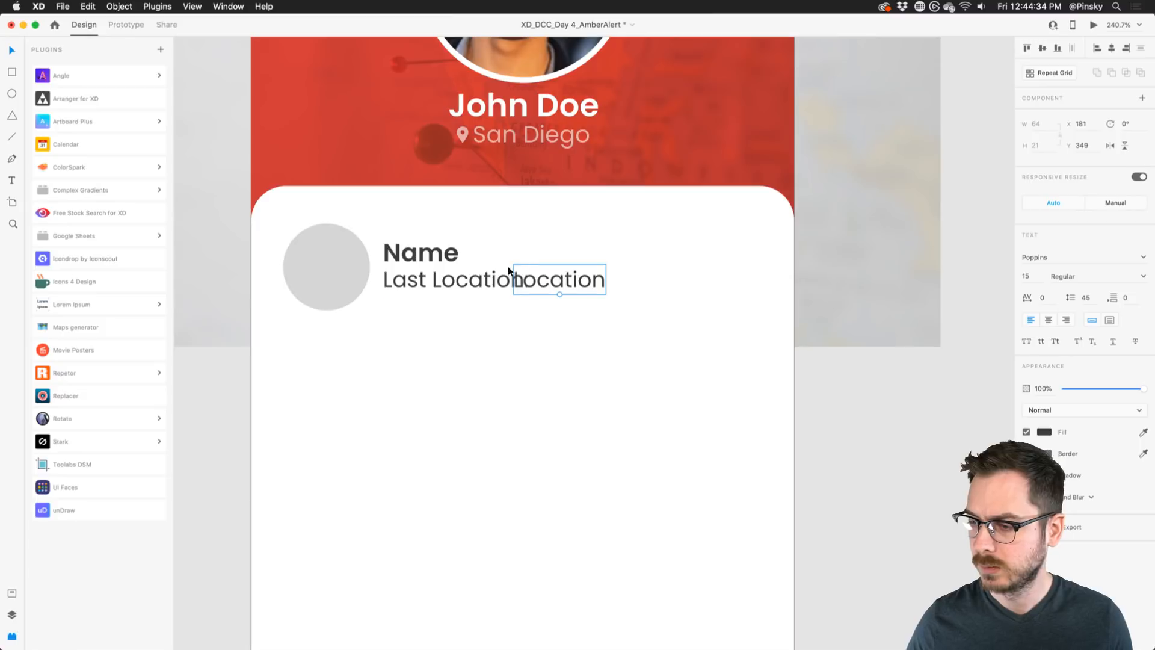
pyautogui.doubleClick(463, 281)
pyautogui.doubleClick(461, 281)
pyautogui.write('Seen:')
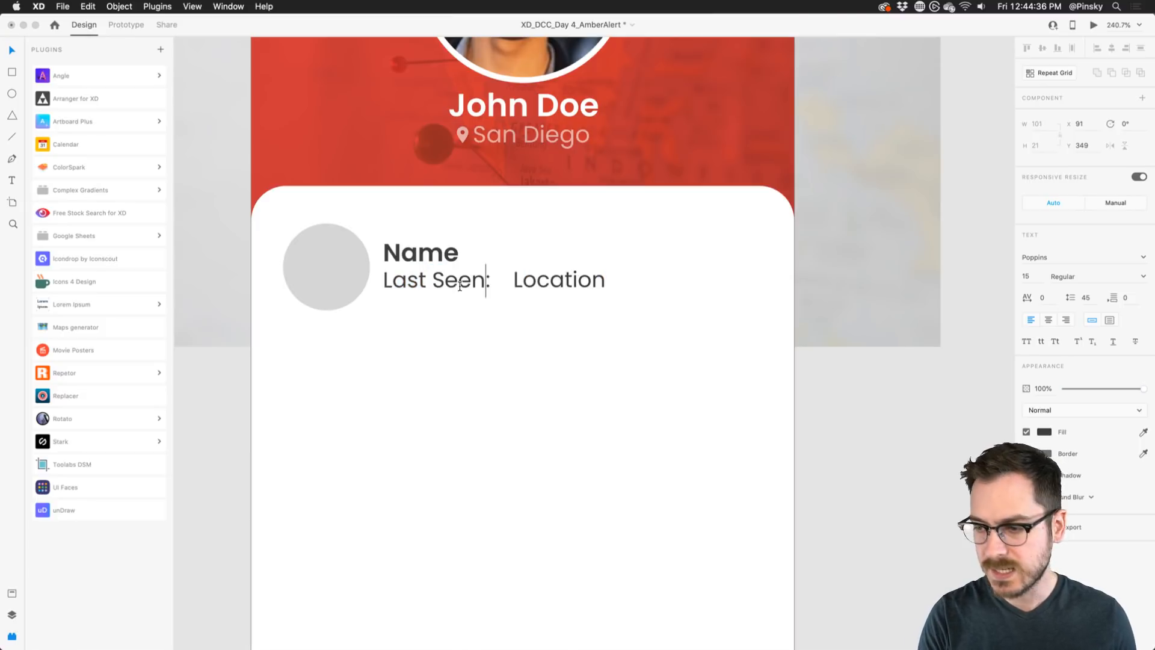
pyautogui.press('Escape')
# - Lower the Location text's opacity to 60% and move it next to "Last Seen:" at X 169
pyautogui.click(564, 282)
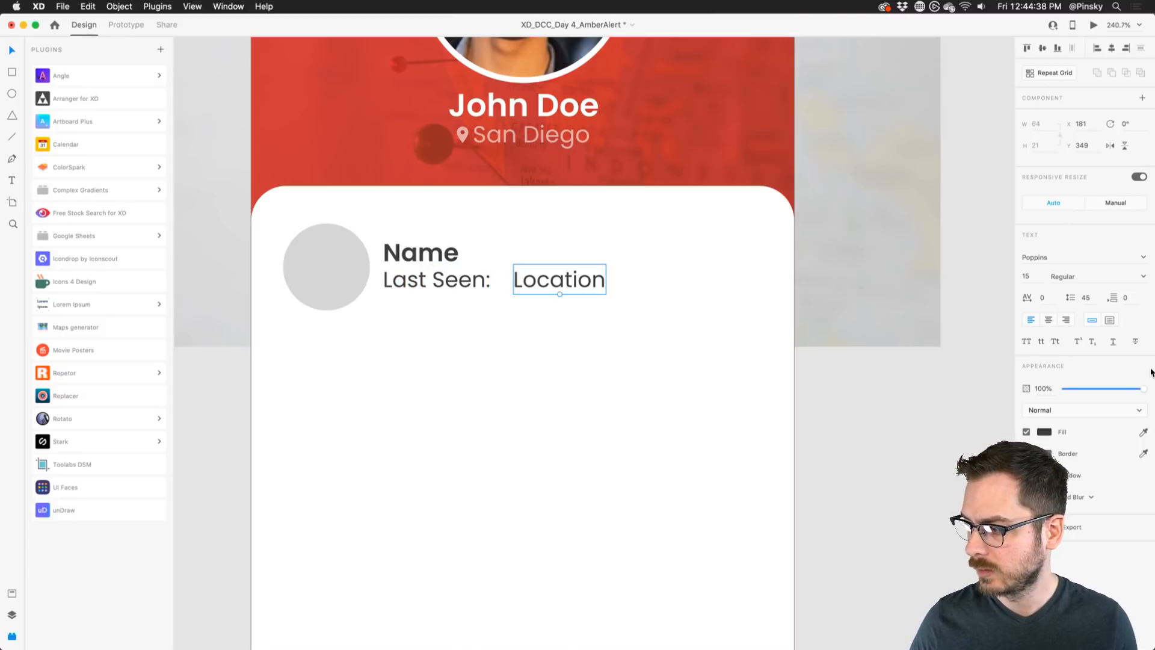
pyautogui.moveTo(1144, 391); pyautogui.dragTo(1112, 390)
pyautogui.moveTo(547, 279); pyautogui.dragTo(540, 287)
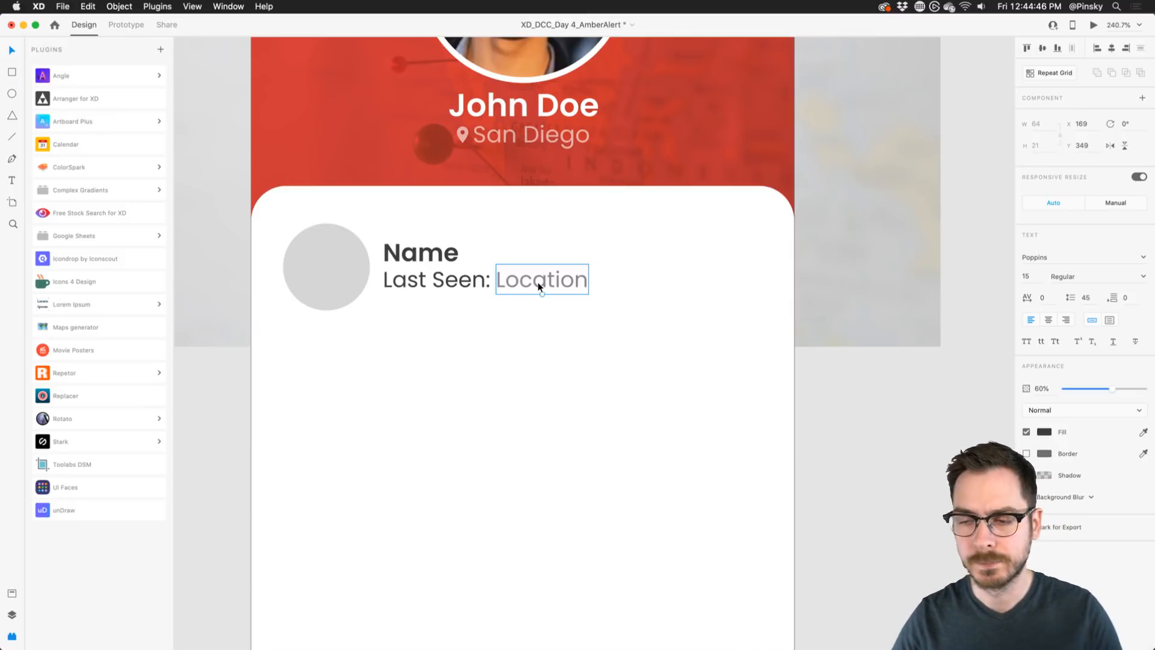
pyautogui.scroll(-5, 540, 287)
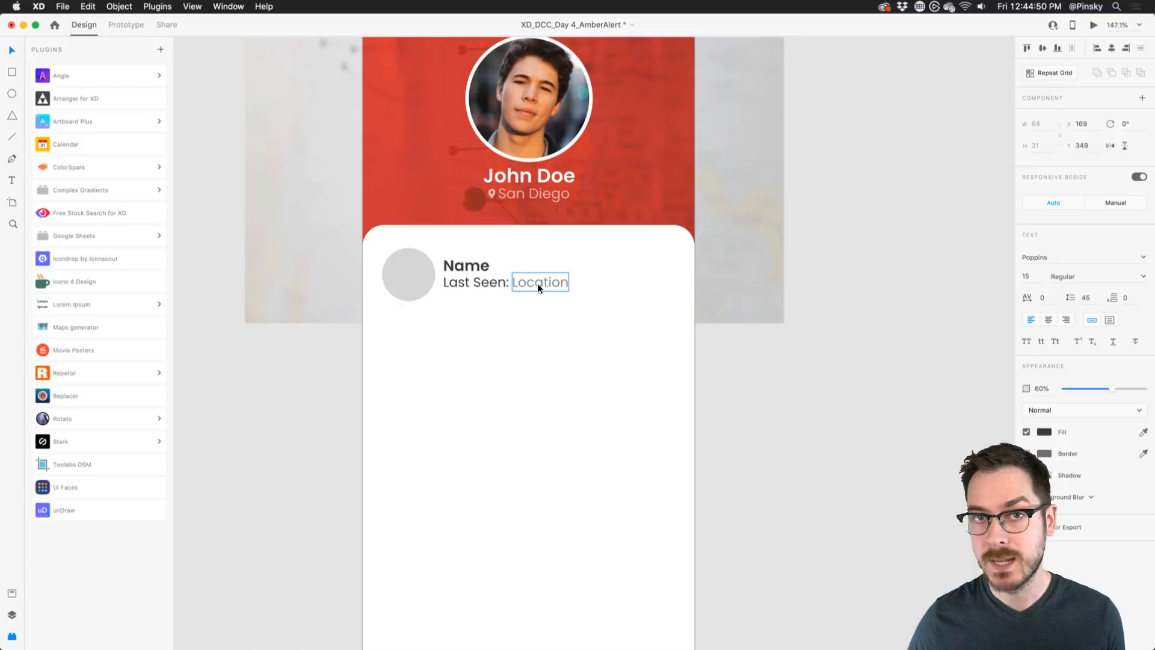
# - Select the grey circle together with the Name, "Last Seen:" and Location texts, and show the artboard's layers
pyautogui.click(748, 330)
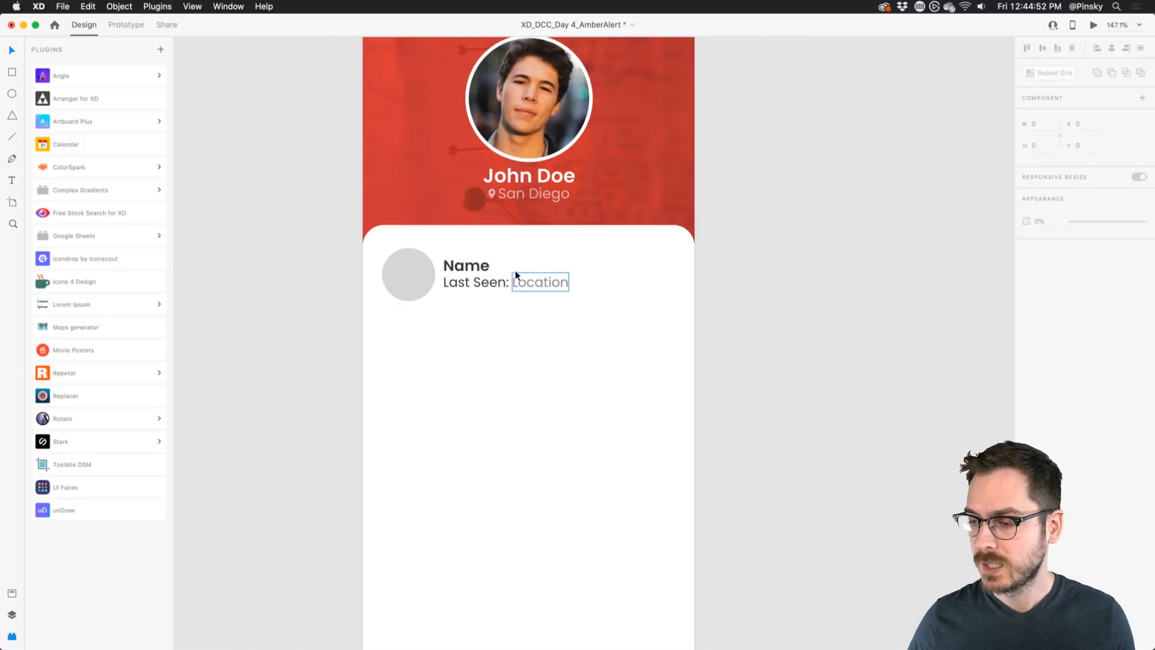
pyautogui.click(422, 271)
pyautogui.keyDown('shift'); pyautogui.click(466, 265); pyautogui.keyUp('shift')
pyautogui.keyDown('shift'); pyautogui.click(469, 282); pyautogui.keyUp('shift')
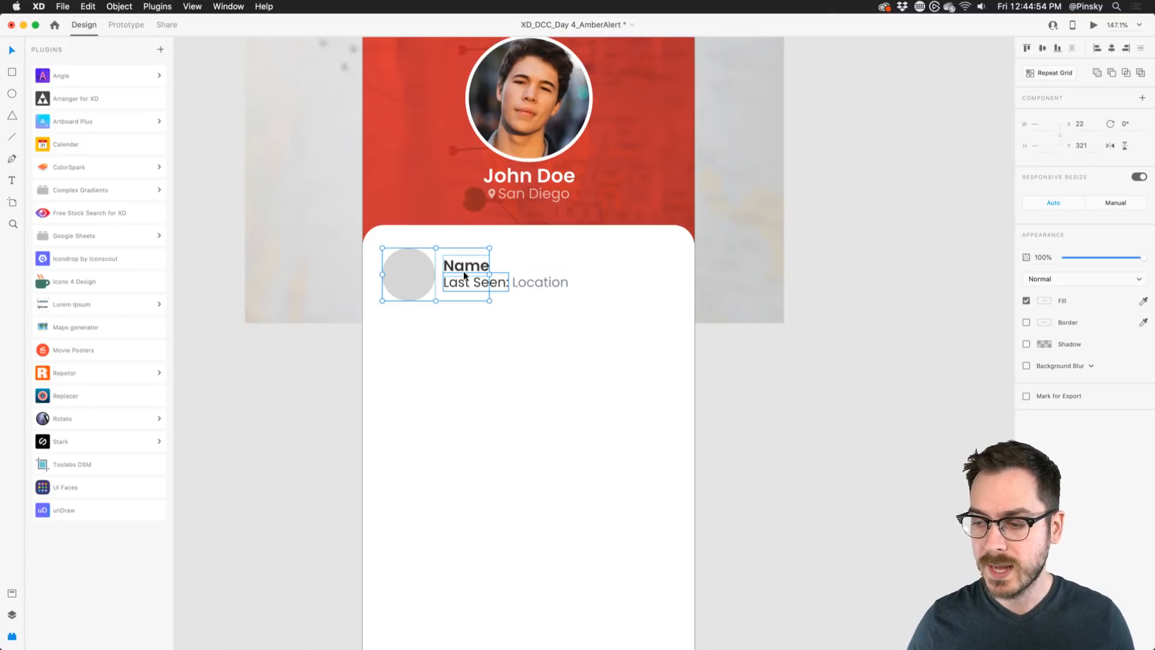
pyautogui.keyDown('shift'); pyautogui.click(523, 283); pyautogui.keyUp('shift')
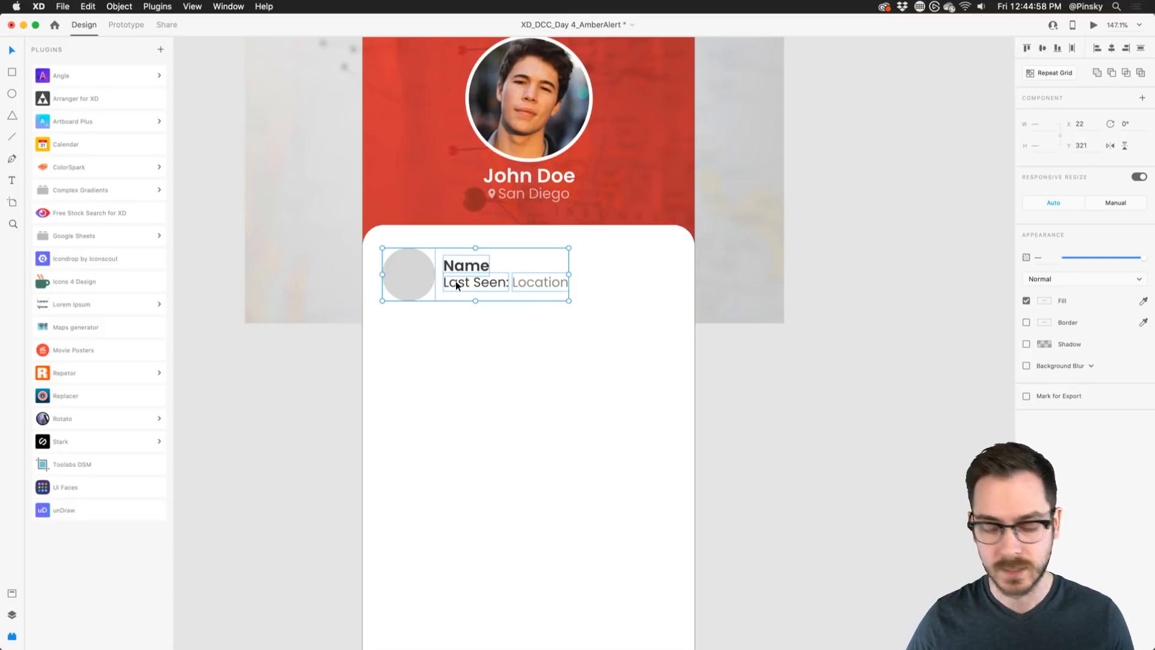
pyautogui.press('super+y')
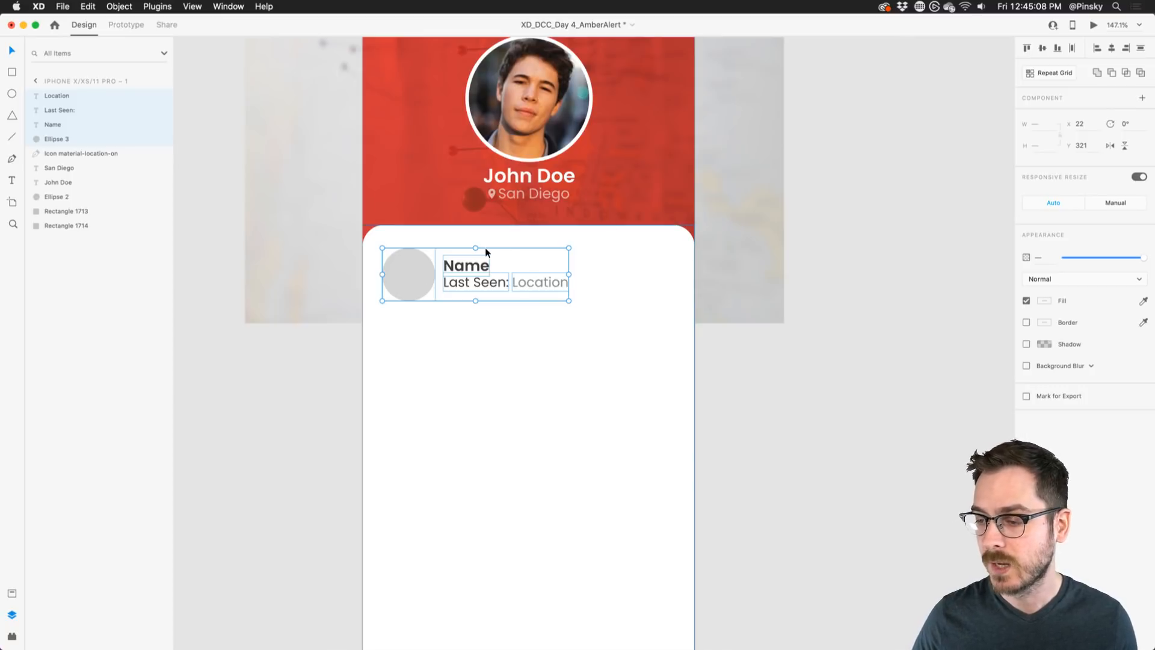
pyautogui.scroll(5, 485, 247)
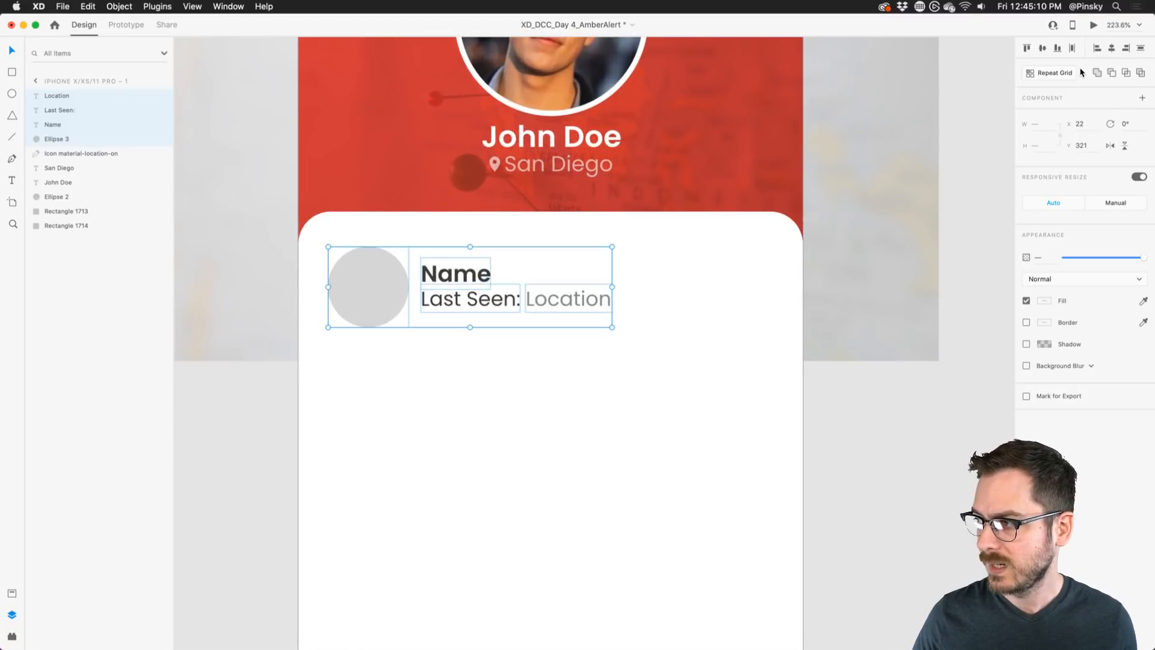
# - Try turning the selected circle and texts into a Repeat Grid, and ungroup it again
pyautogui.click(1033, 77)
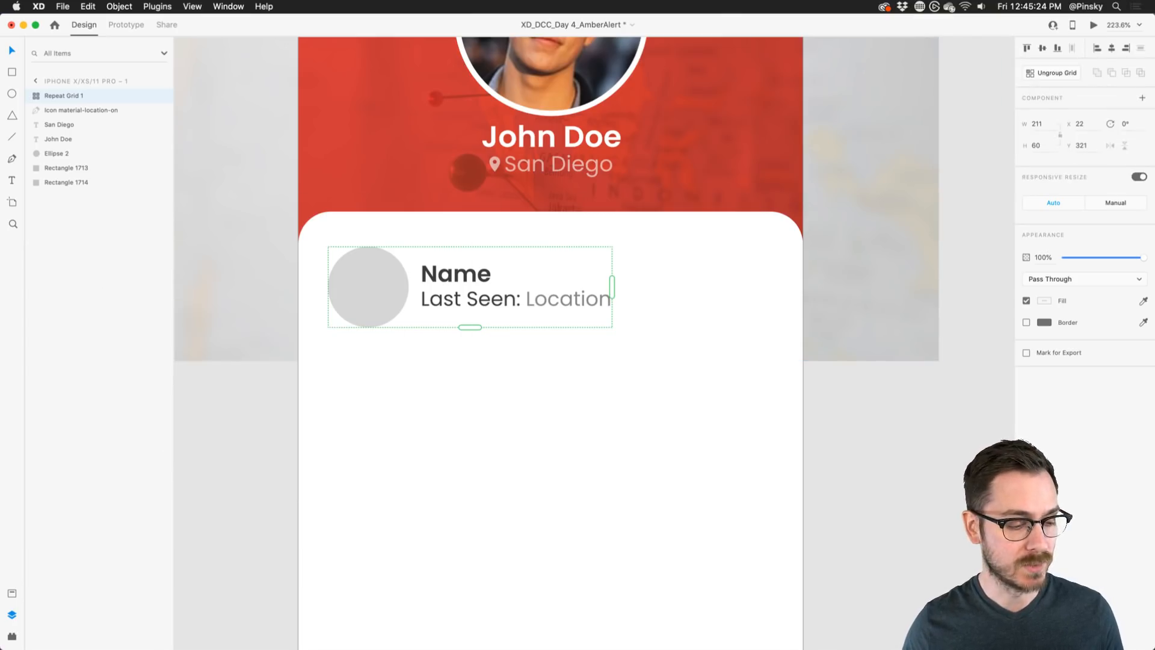
pyautogui.press('alt+super+8')
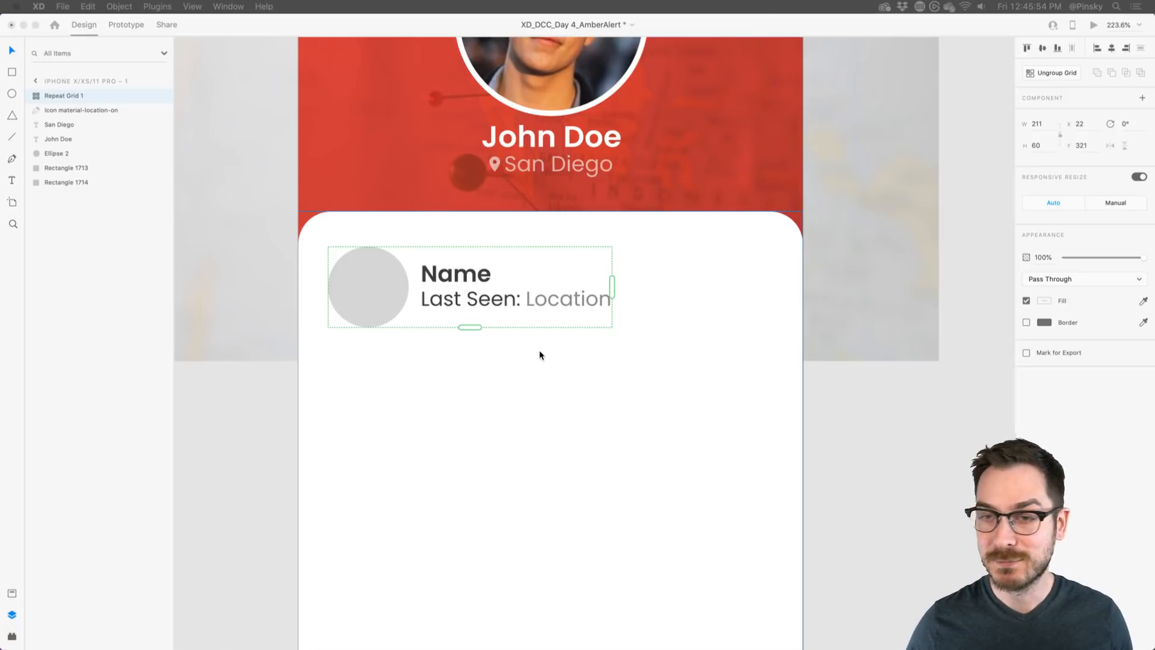
pyautogui.click(596, 298)
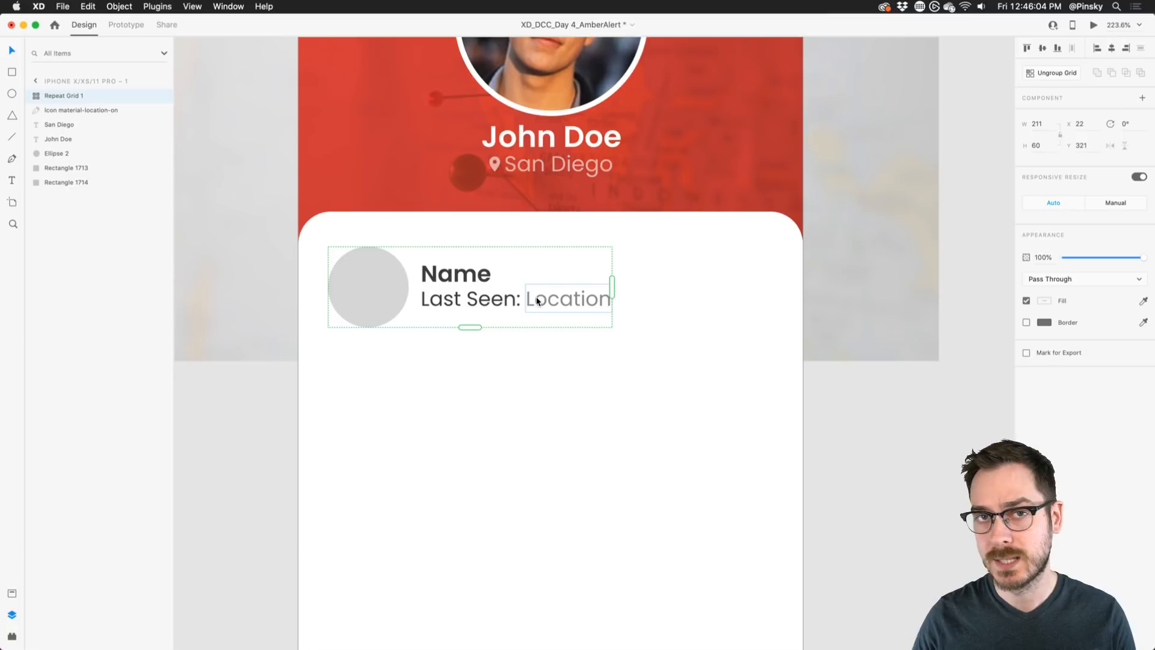
pyautogui.press('shift+super+g')
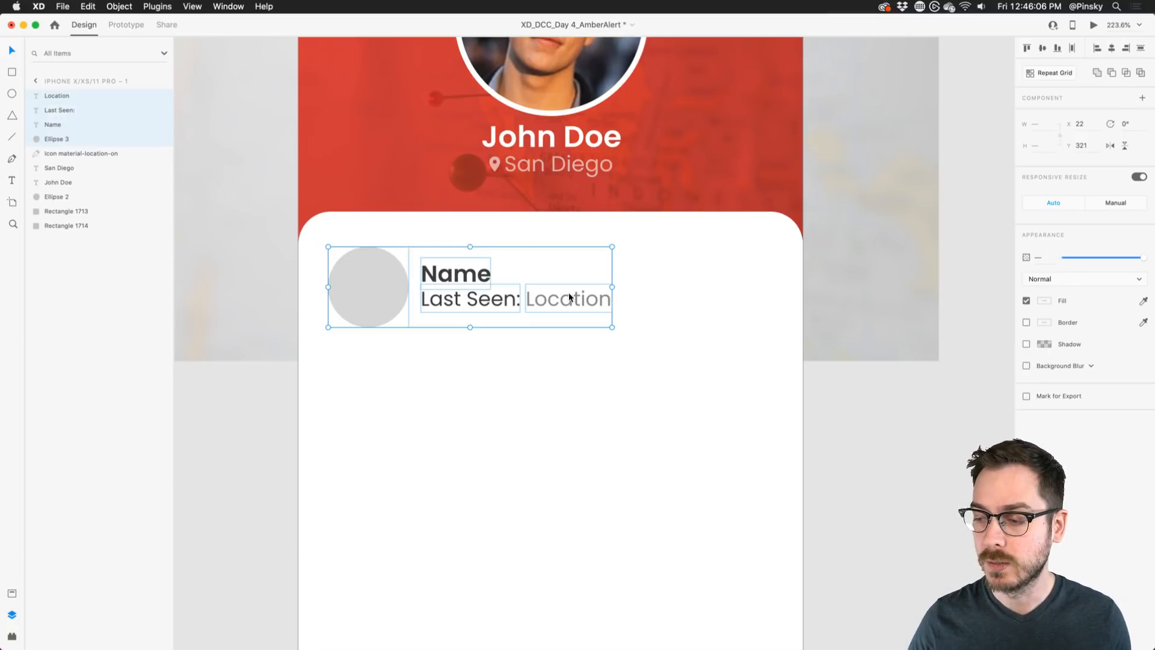
# - Change the Location text to fixed-size area text and widen its box to 182
pyautogui.click(660, 313)
pyautogui.click(587, 299)
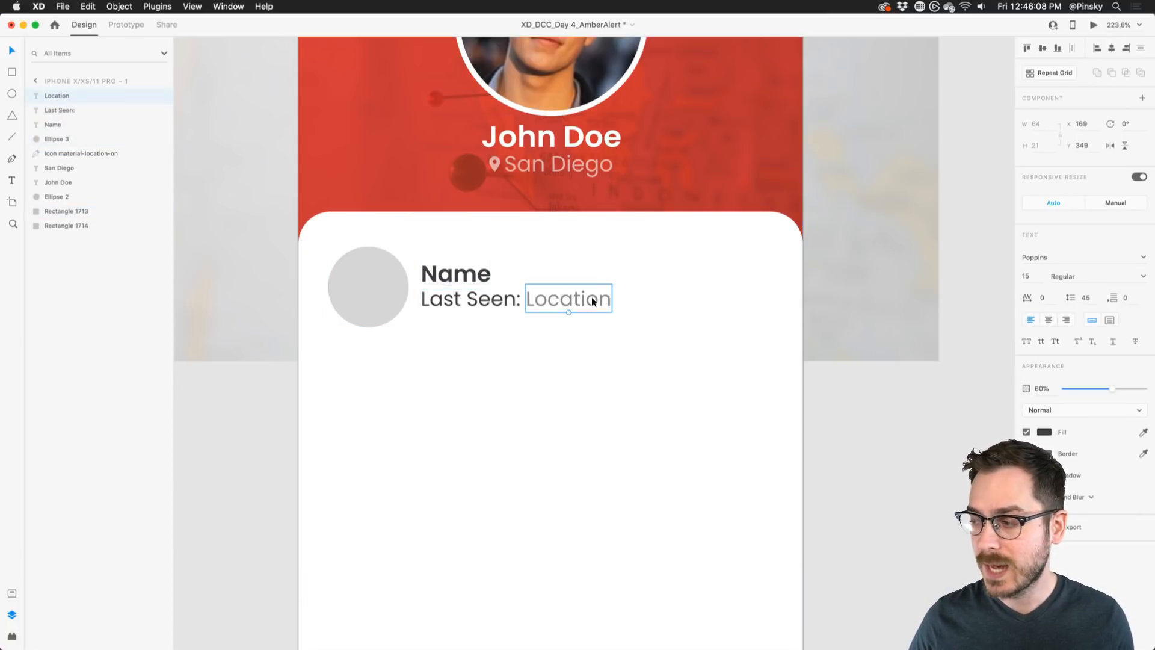
pyautogui.click(1110, 320)
pyautogui.moveTo(612, 298); pyautogui.dragTo(771, 304)
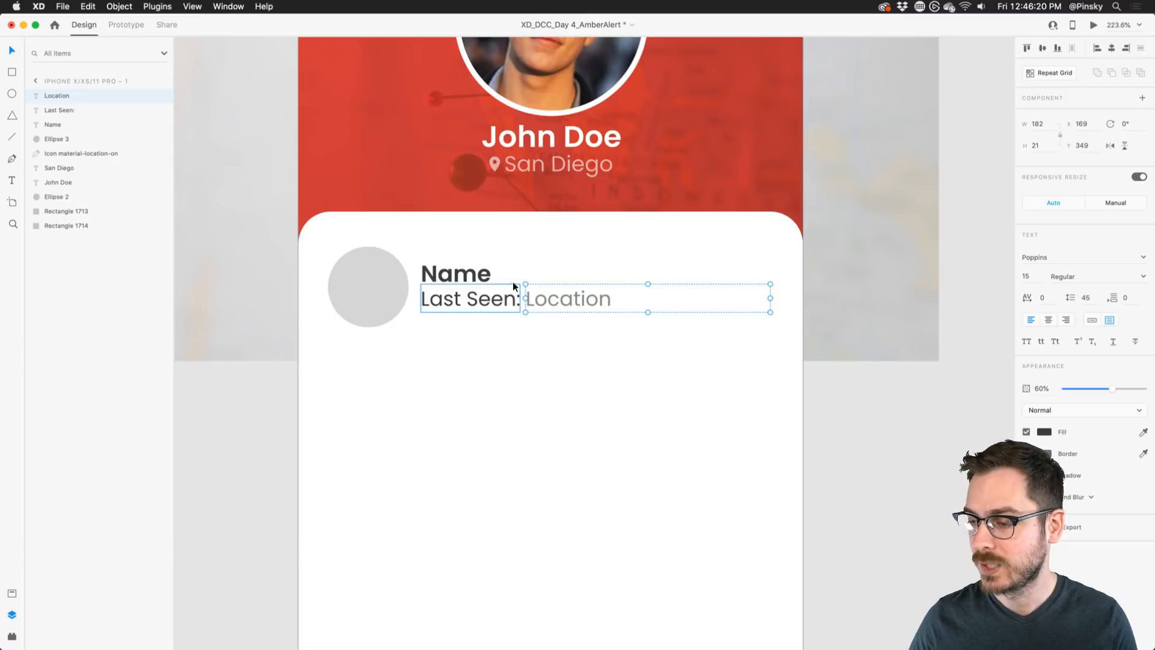
# - Change the Name text to fixed-size area text and widen its box to 260, matching the Location box's far edge
pyautogui.click(476, 276)
pyautogui.click(1112, 322)
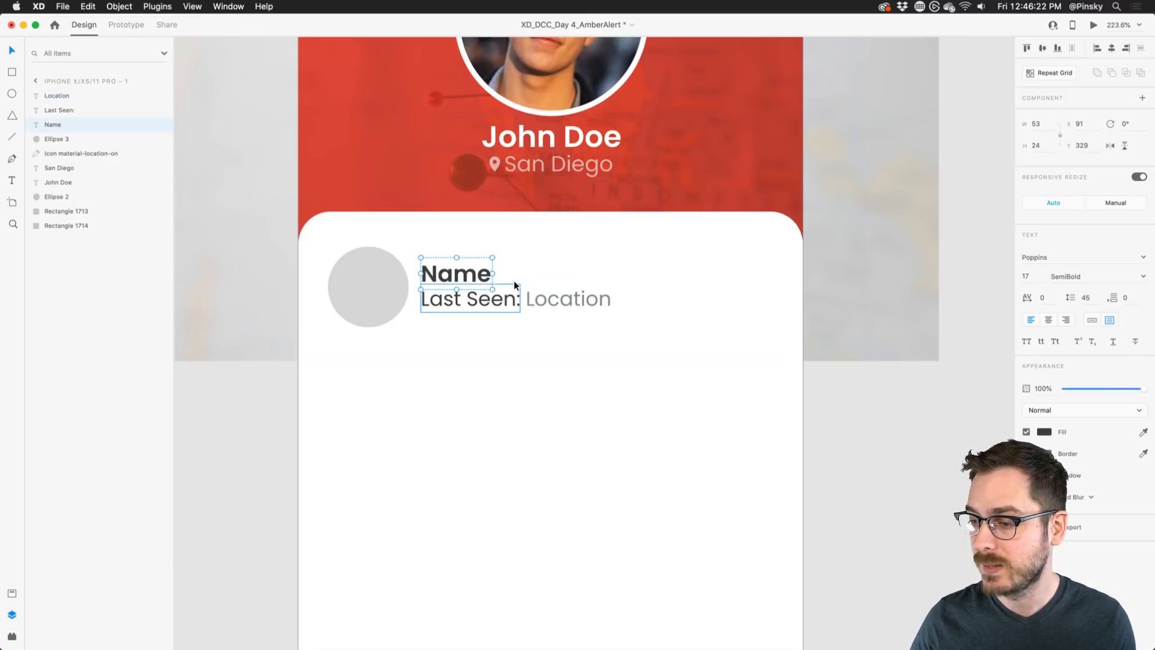
pyautogui.moveTo(491, 273); pyautogui.dragTo(771, 279)
pyautogui.press('Escape')
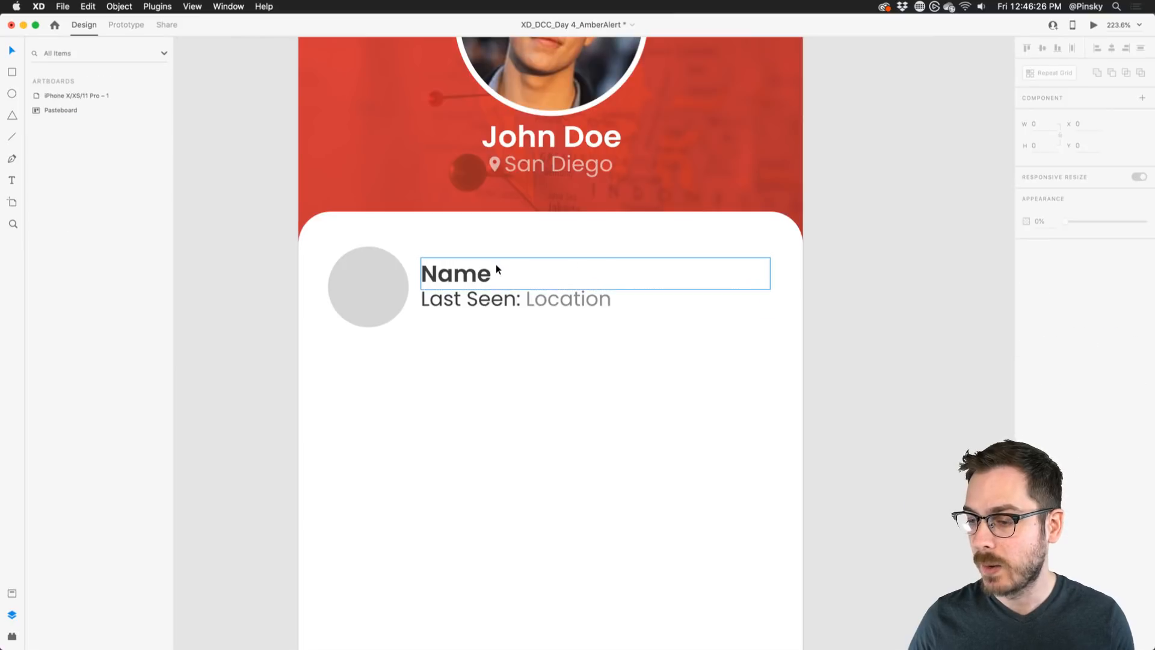
# - Turn the circle and the Name, "Last Seen:" and Location texts into a Repeat Grid and extend it down to six rows, 464 high
pyautogui.doubleClick(557, 298)
pyautogui.click(496, 299)
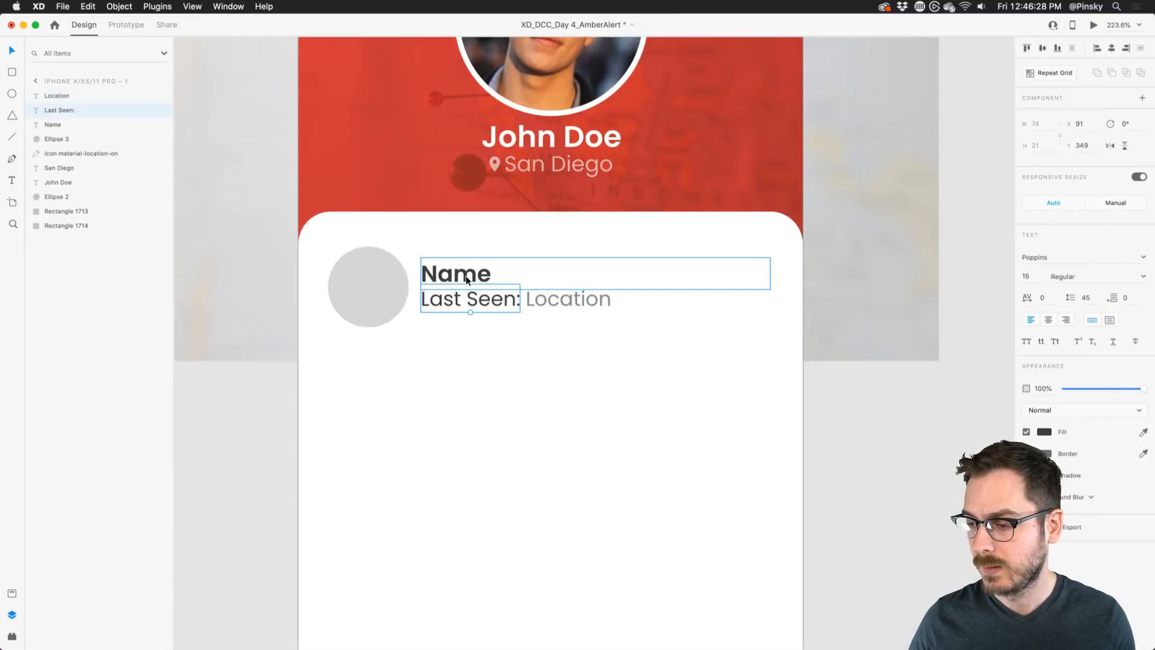
pyautogui.keyDown('shift'); pyautogui.click(468, 277); pyautogui.keyUp('shift')
pyautogui.keyDown('shift'); pyautogui.click(560, 309); pyautogui.keyUp('shift')
pyautogui.keyDown('shift'); pyautogui.click(387, 289); pyautogui.keyUp('shift')
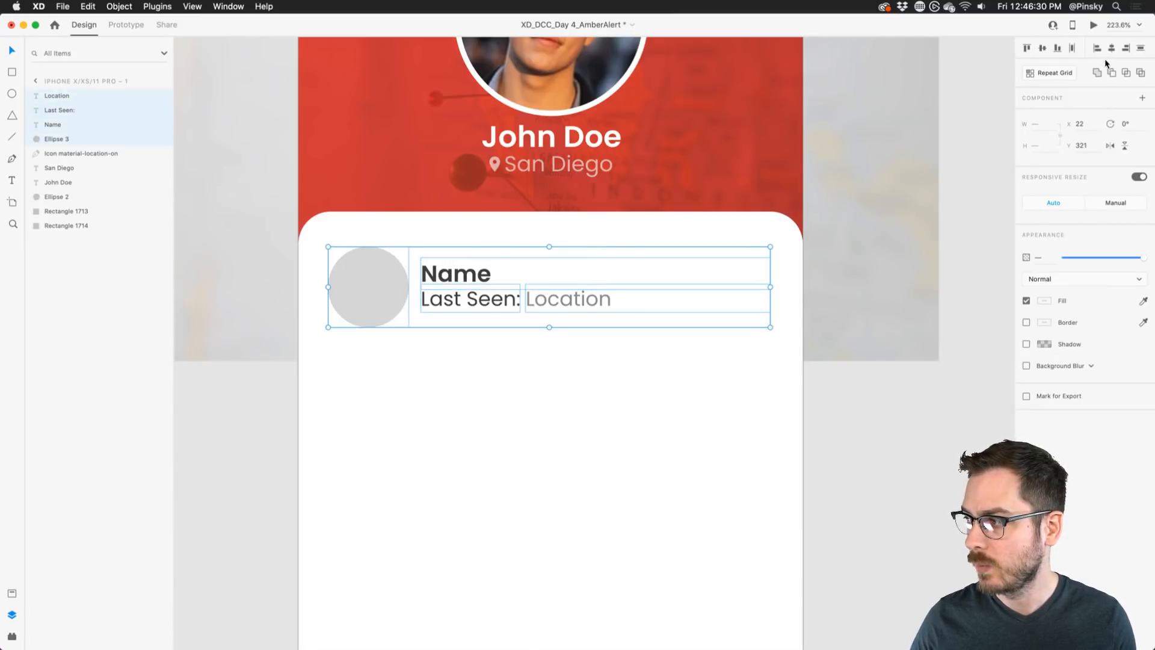
pyautogui.click(1052, 73)
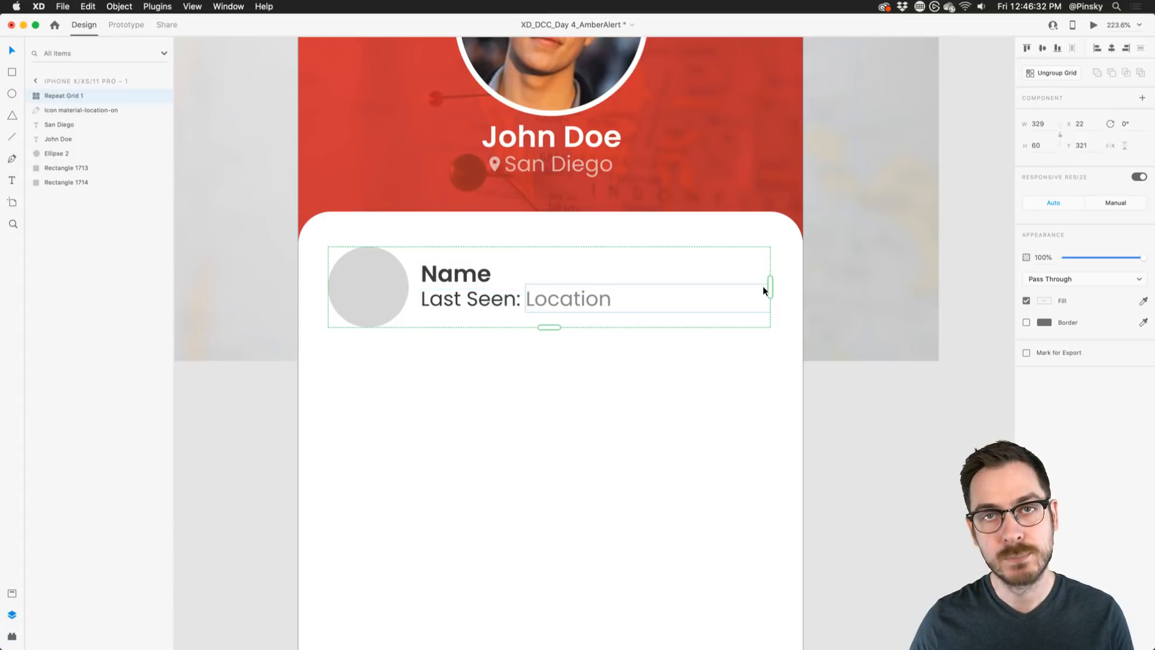
pyautogui.scroll(-5, 662, 302)
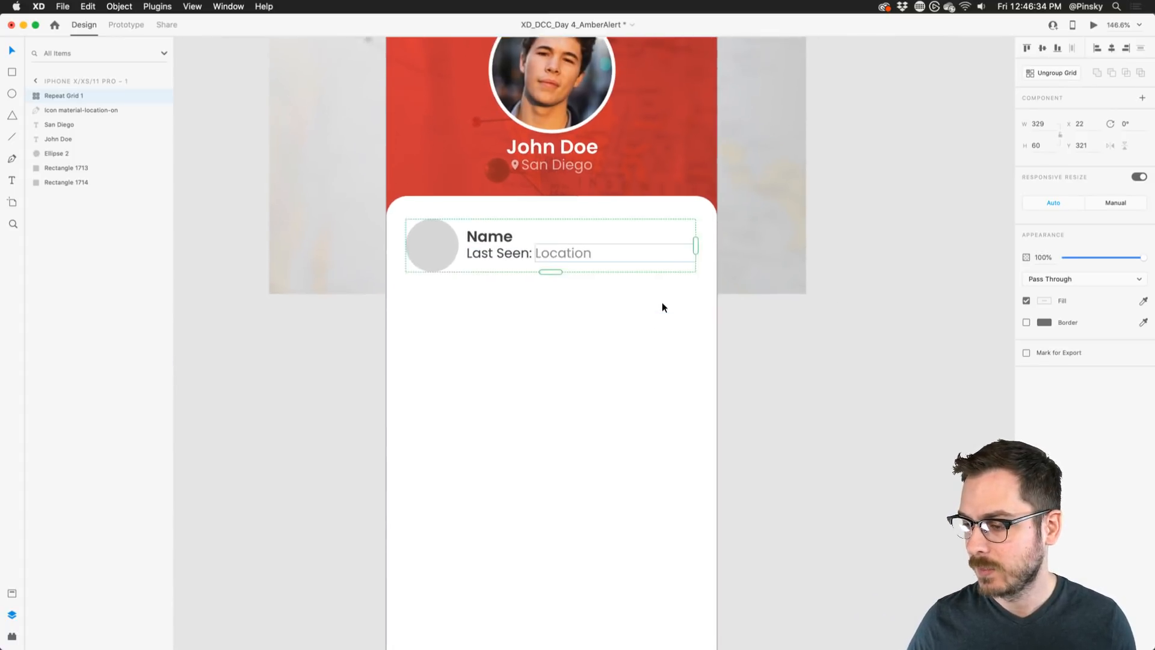
pyautogui.moveTo(535, 236); pyautogui.dragTo(528, 595)
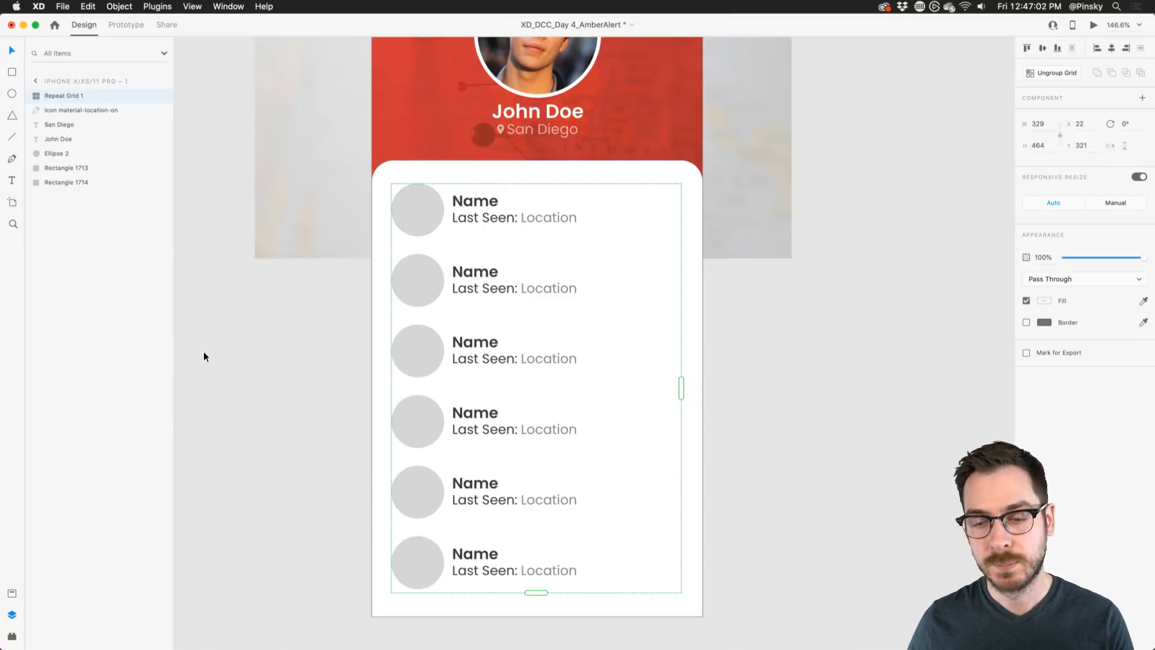
# - Open the UI Faces plugin for the first row's grey circle and choose ThisPersonDoesNotExist as the image source
pyautogui.click(11, 638)
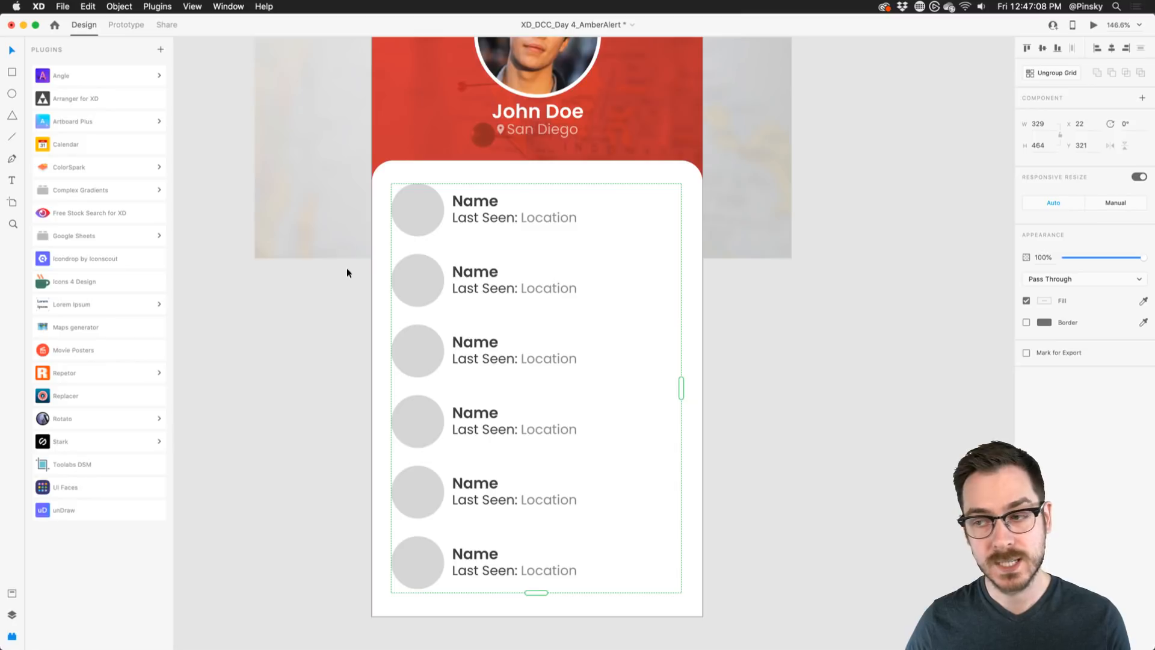
pyautogui.doubleClick(422, 210)
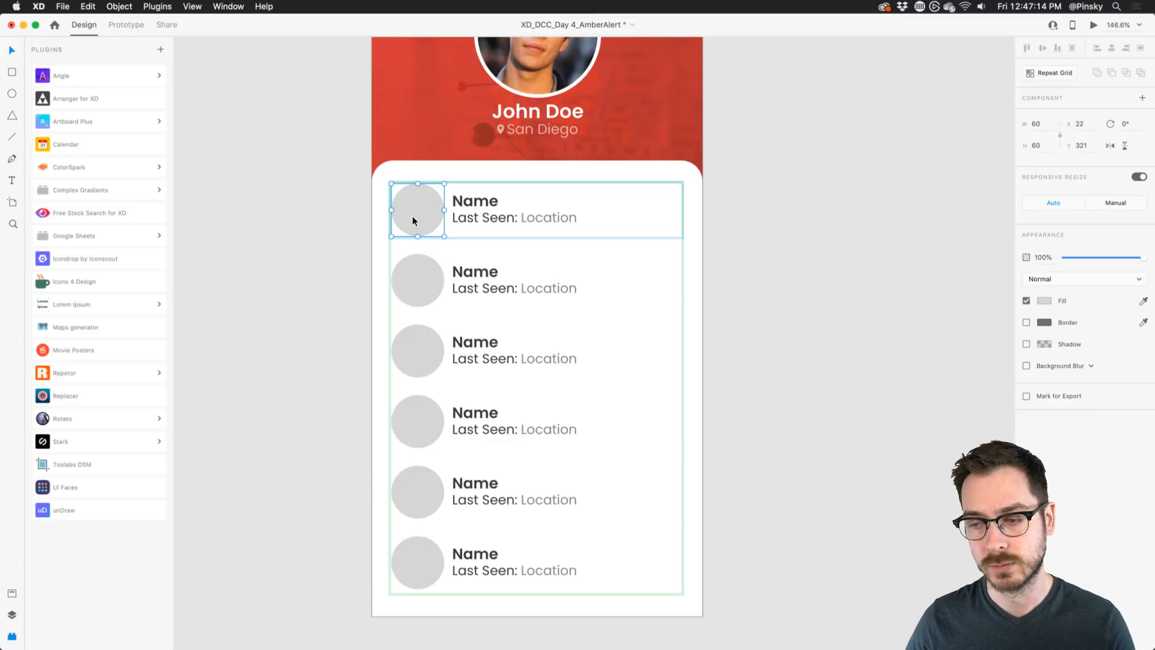
pyautogui.click(82, 487)
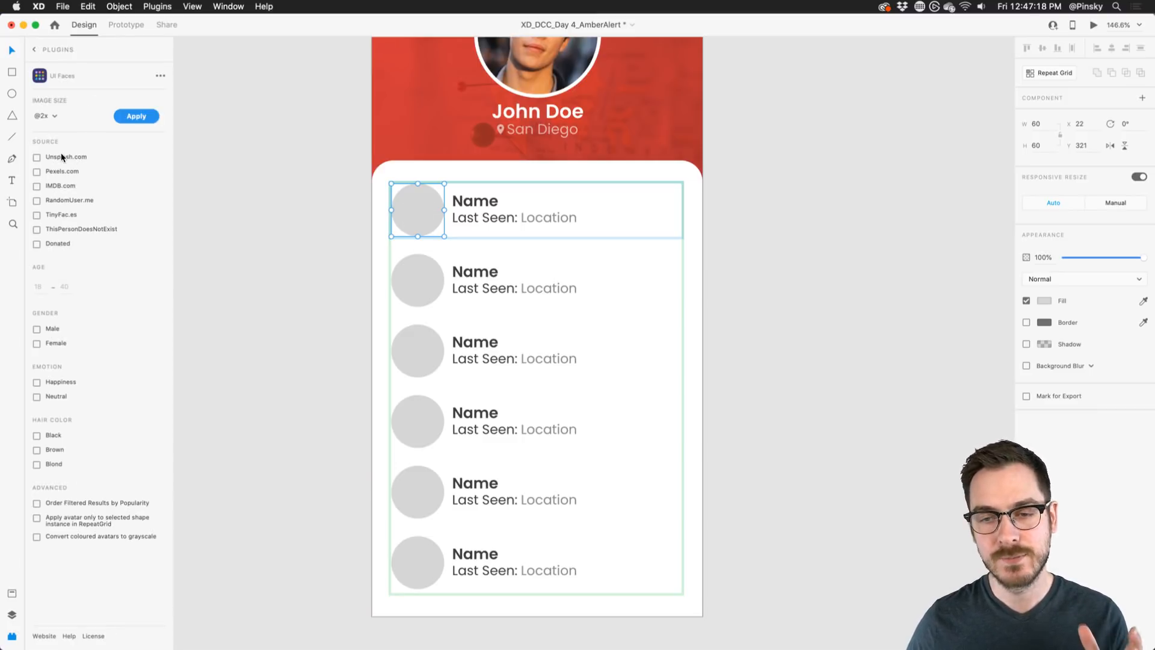
pyautogui.click(67, 232)
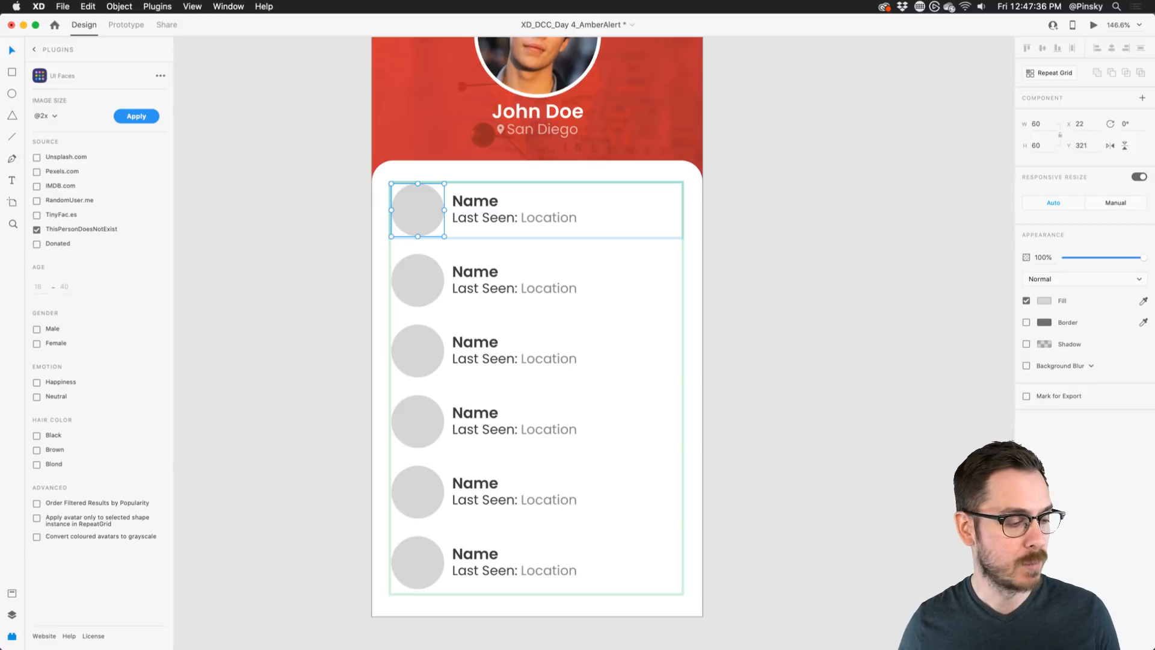
# - Switch to Chrome, view This Person Does Not Exist, reload it for another face, and return to Adobe XD
pyautogui.press('super+Tab')
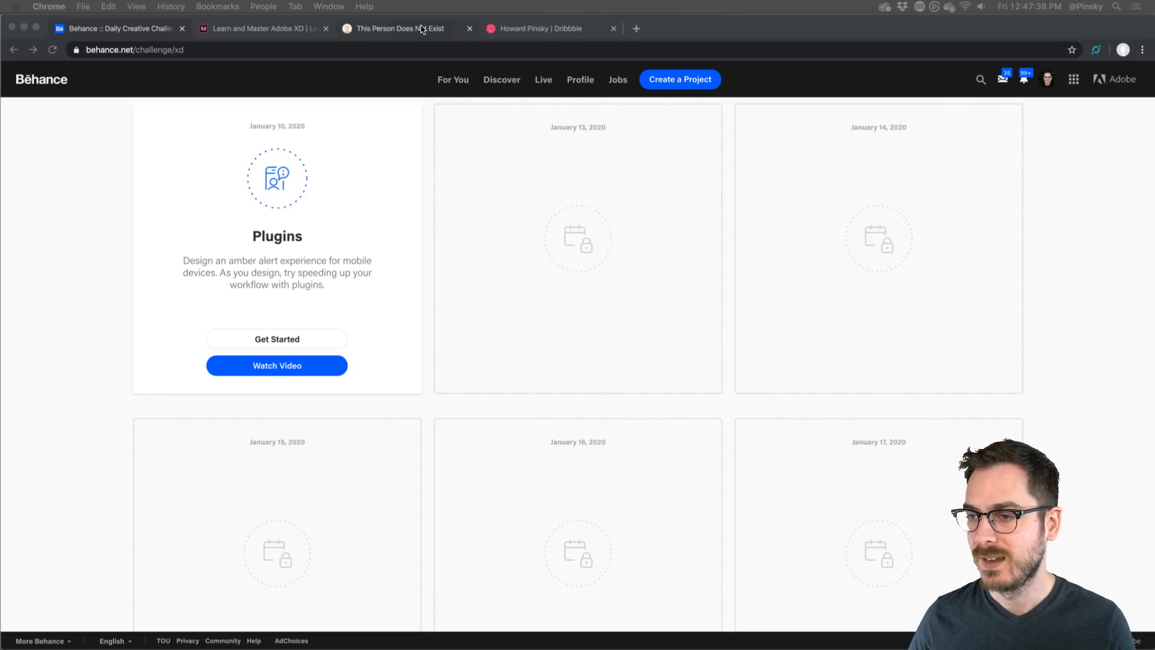
pyautogui.click(422, 28)
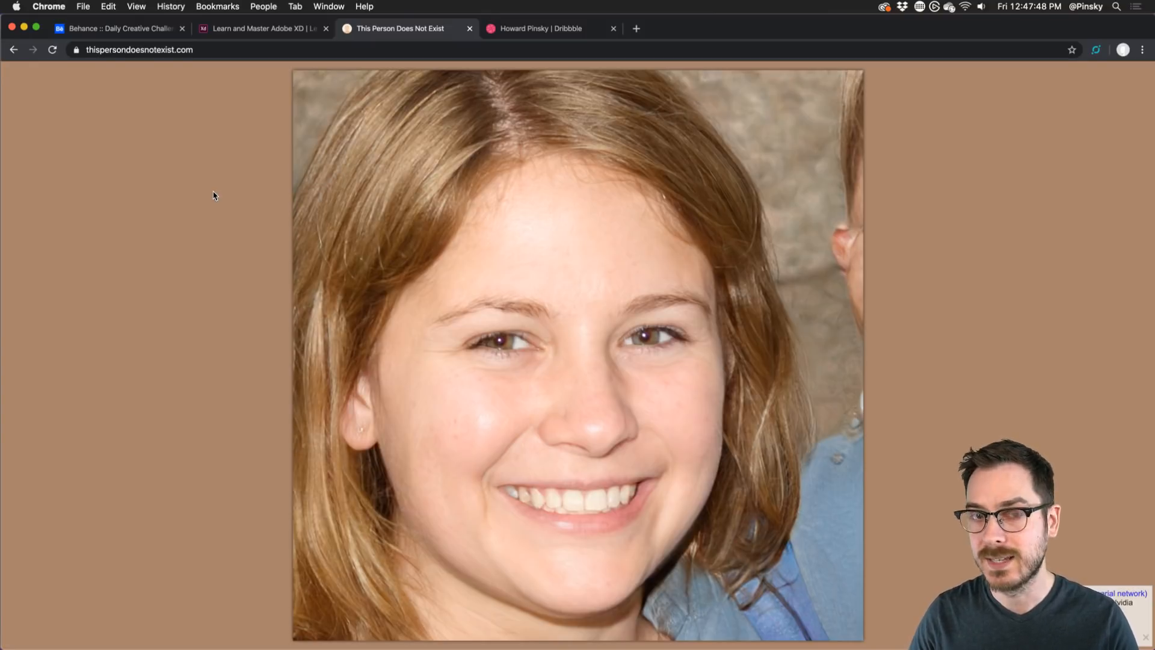
pyautogui.press('super+r')
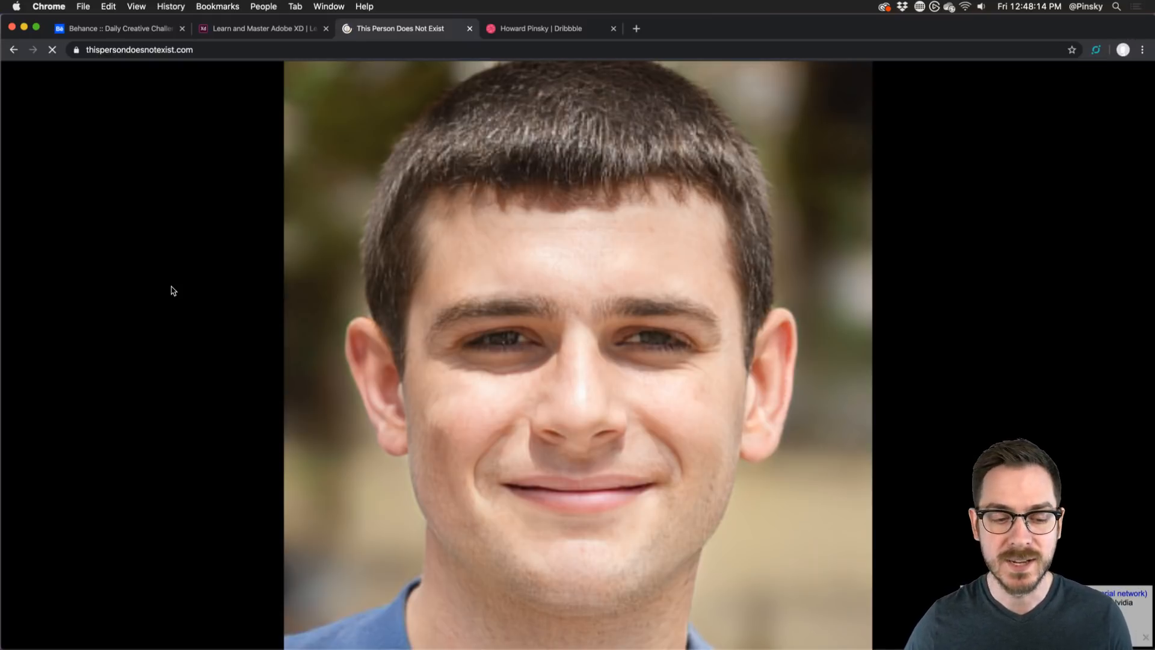
pyautogui.press('super+Tab')
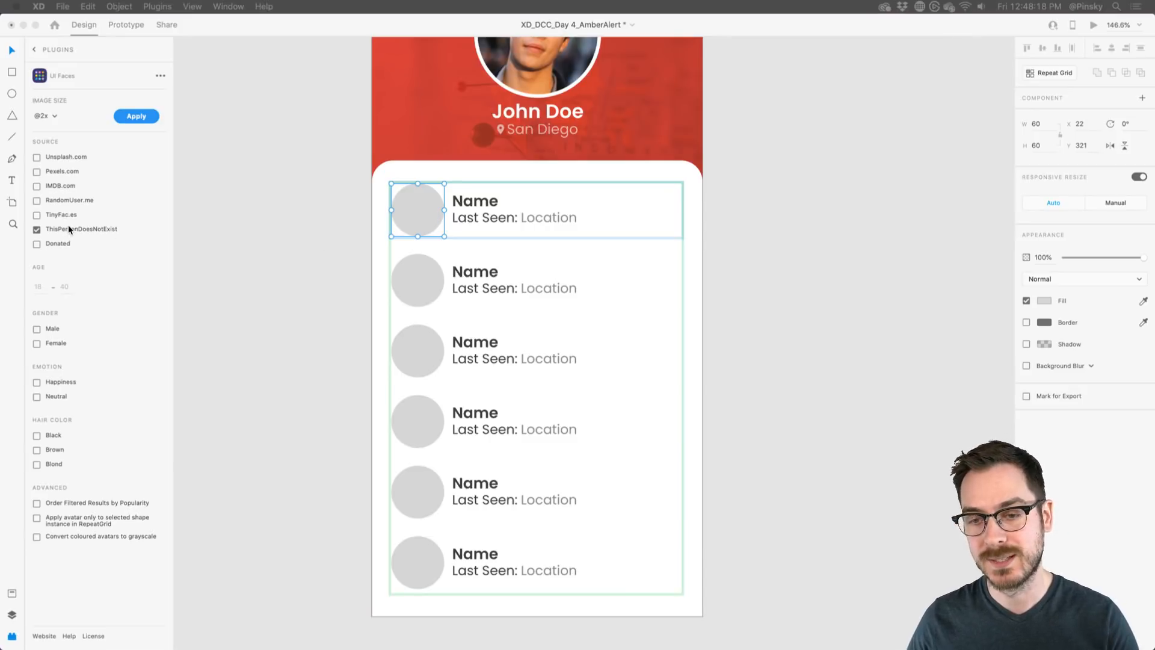
pyautogui.click(132, 115)
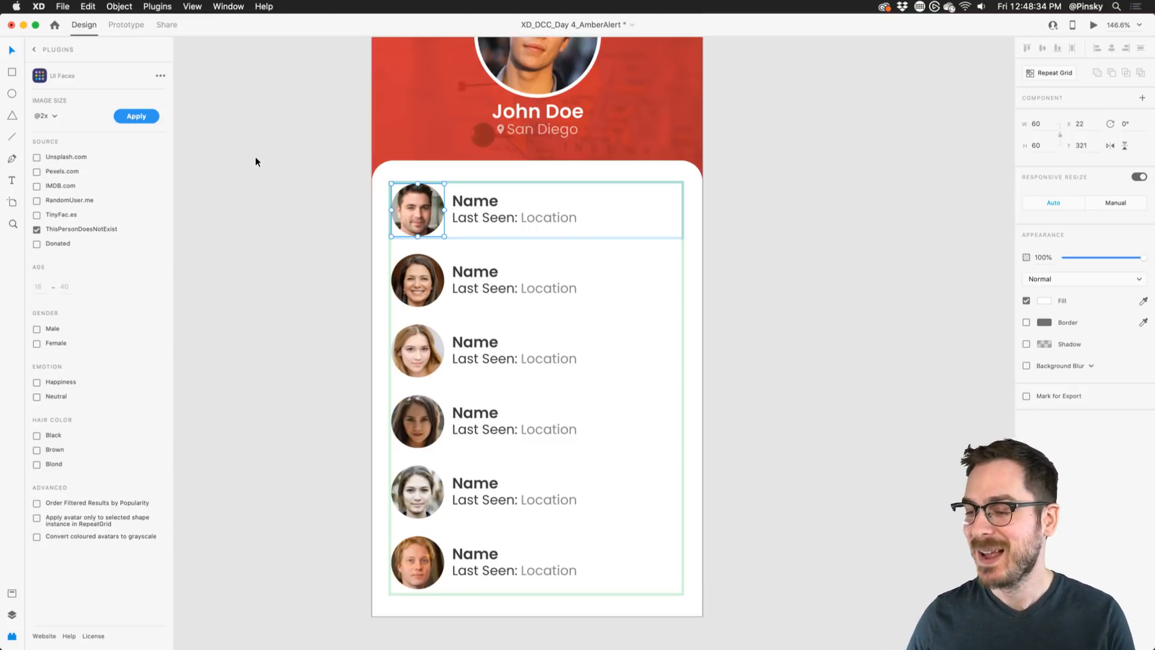
pyautogui.scroll(10, 417, 312)
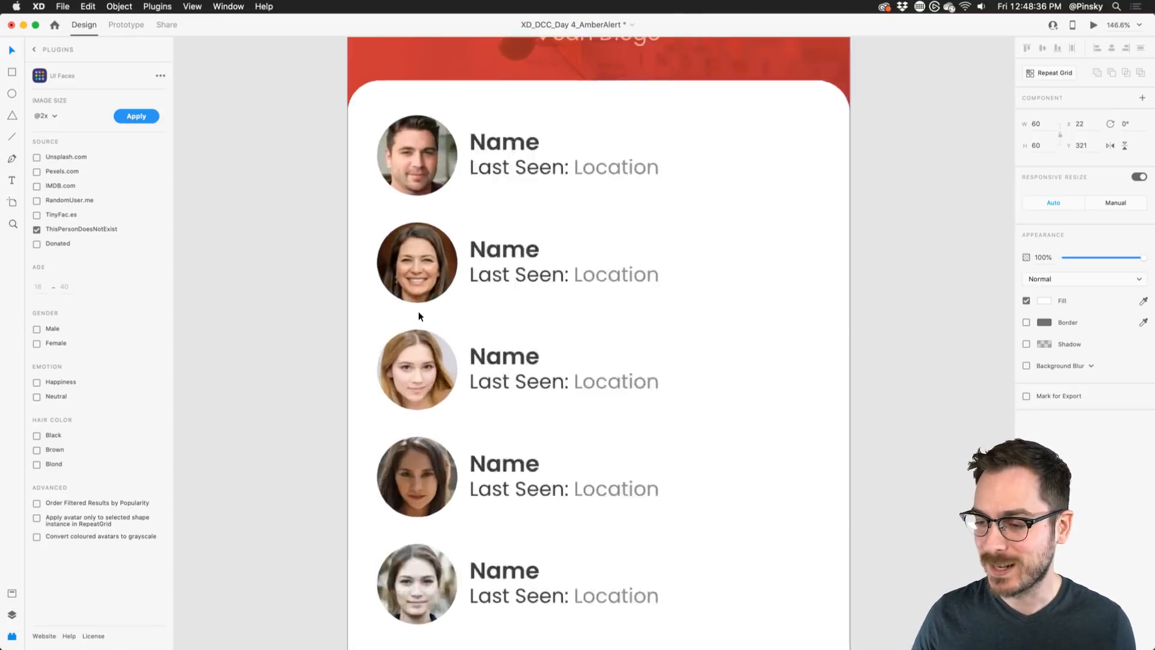
pyautogui.scroll(-10, 419, 257)
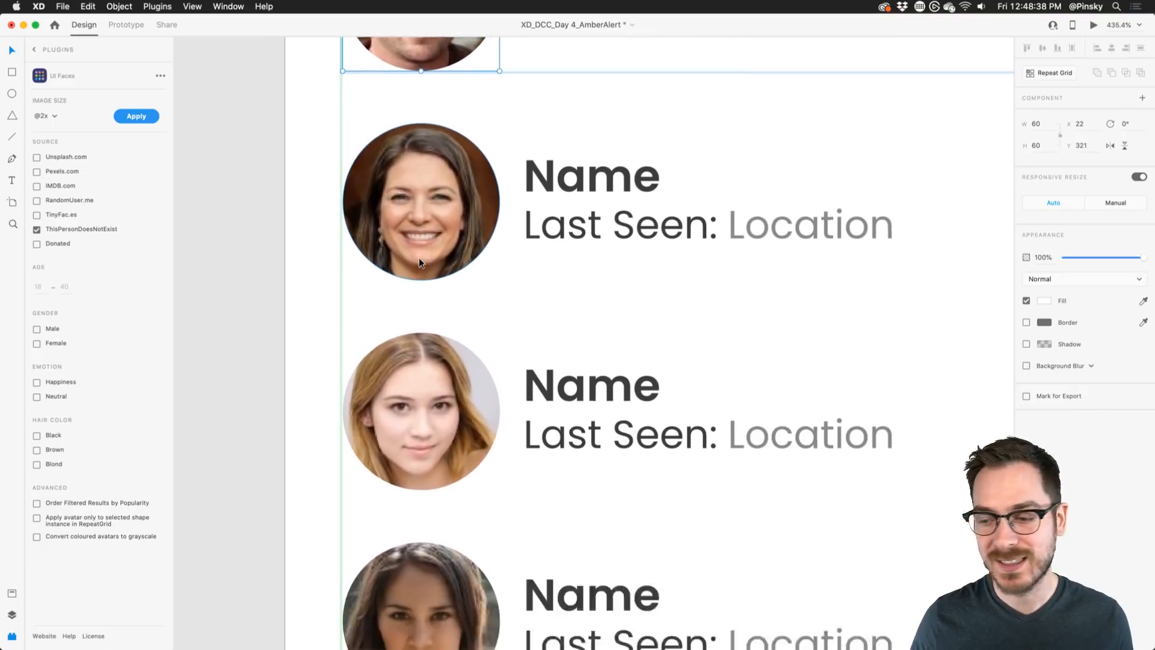
pyautogui.scroll(-5, 419, 258)
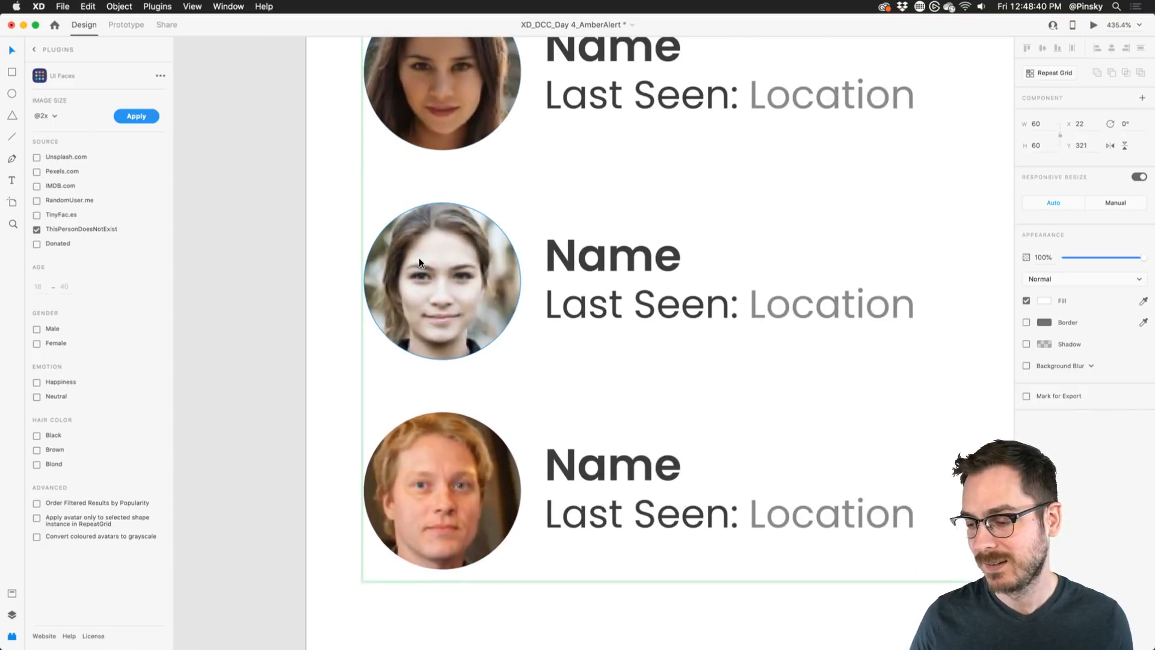
pyautogui.scroll(2, 418, 258)
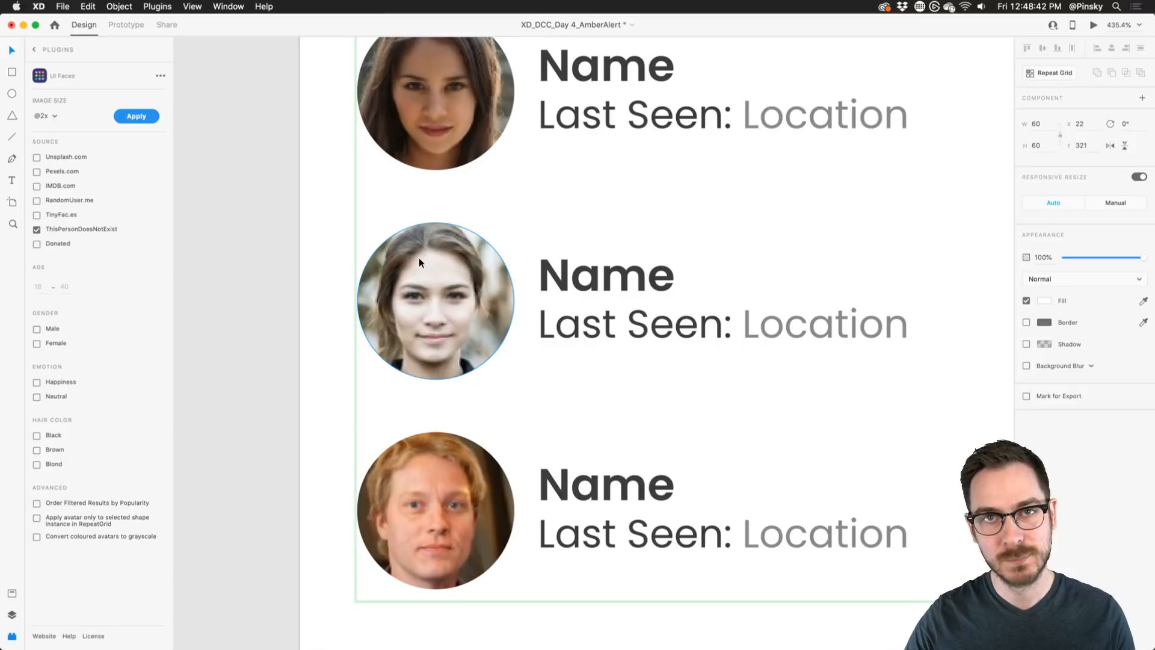
pyautogui.scroll(-3, 418, 263)
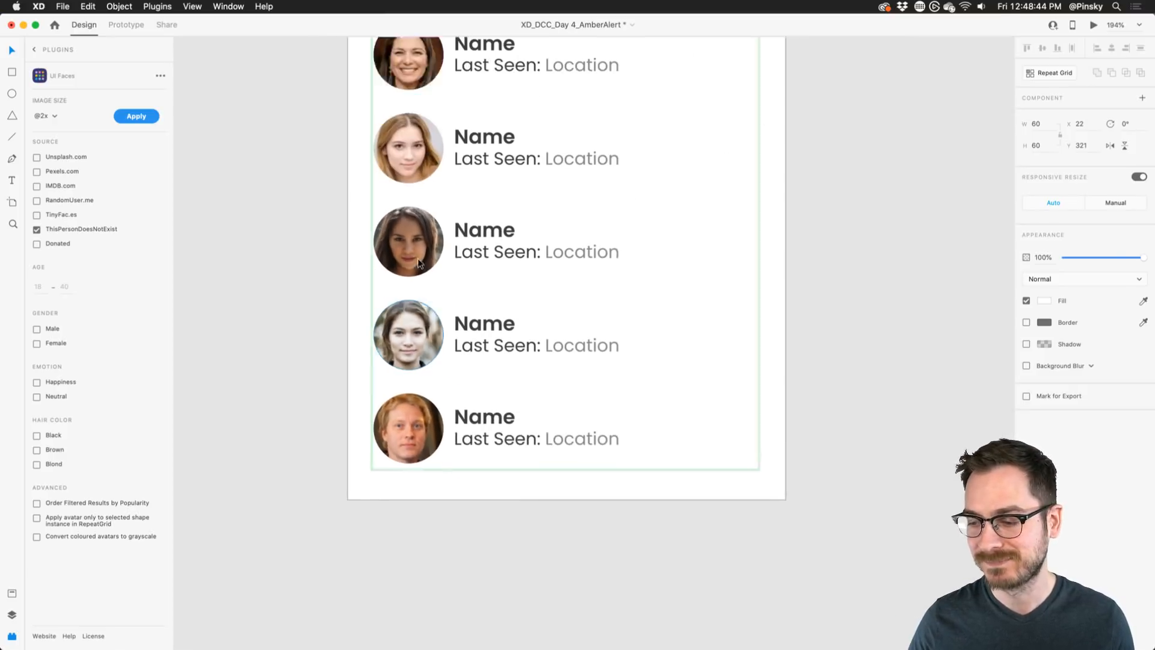
pyautogui.scroll(4, 418, 263)
pyautogui.scroll(-1, 418, 263)
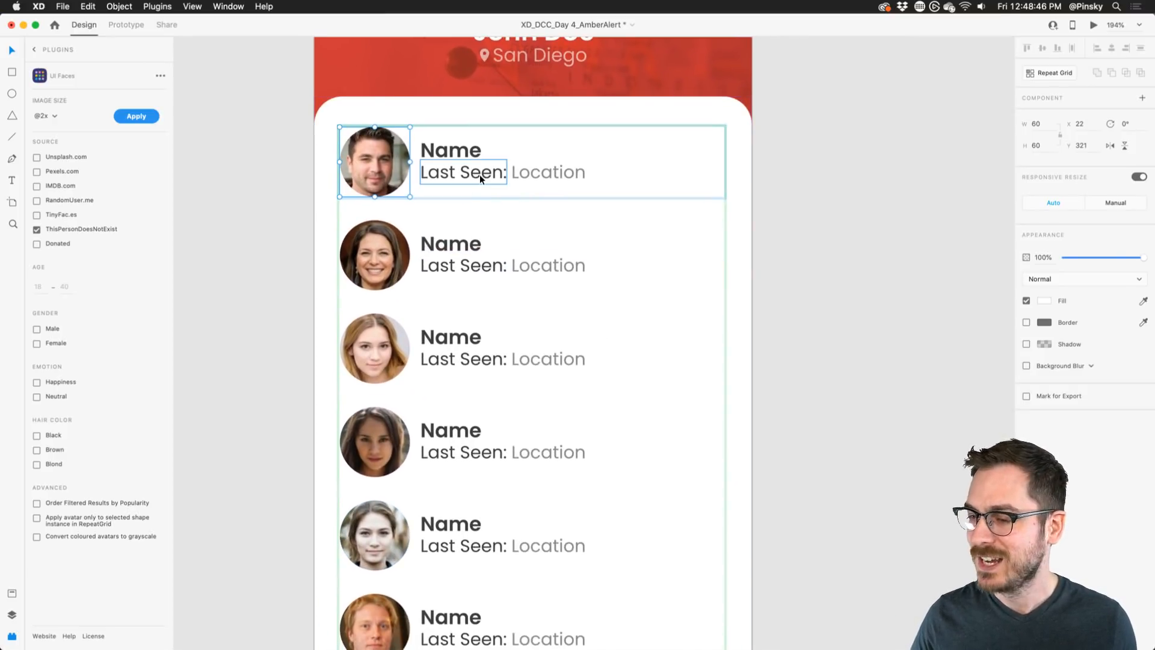
pyautogui.scroll(-3, 479, 175)
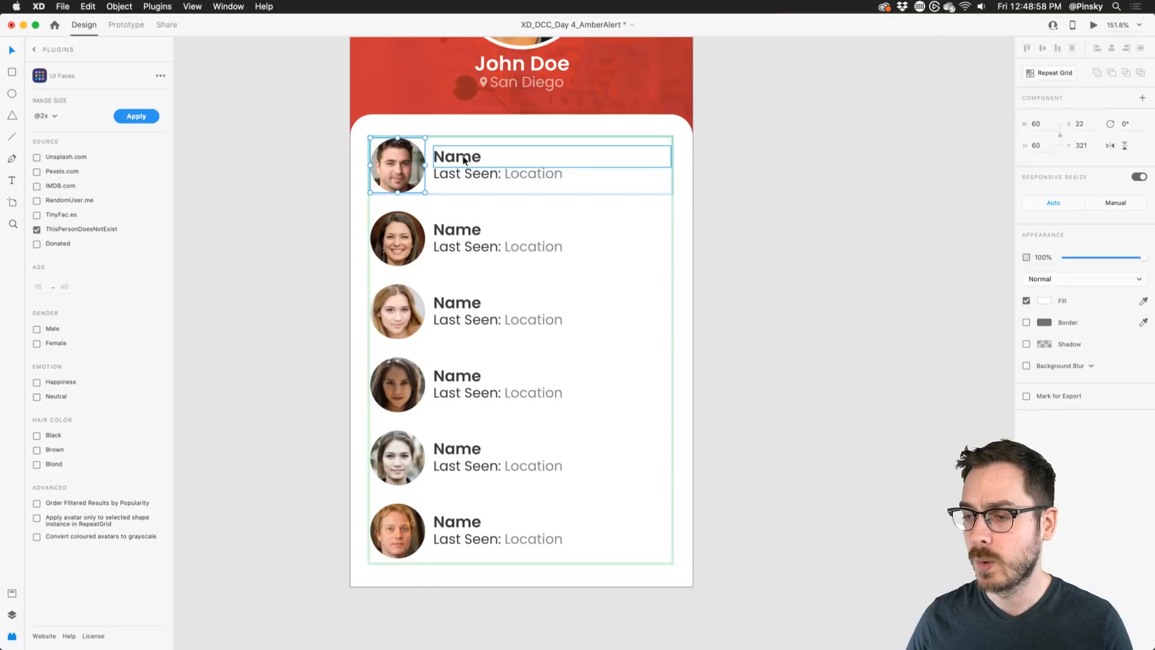
# - Leave UI Faces and try Repetor's Generate command on the first row's Name text
pyautogui.click(463, 155)
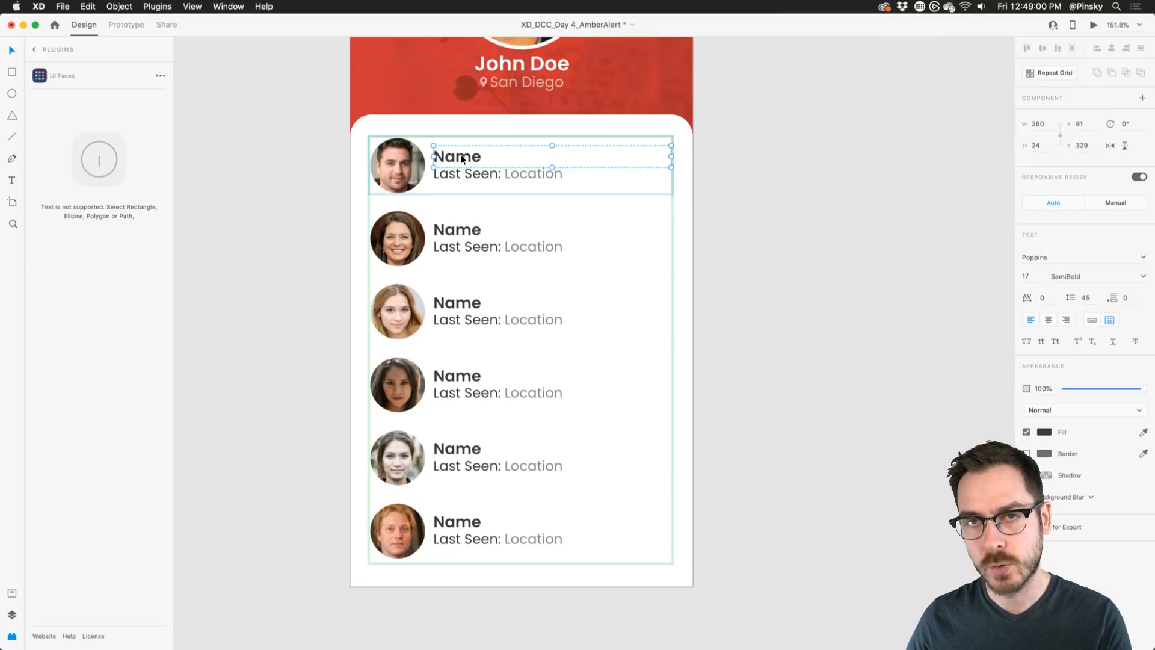
pyautogui.click(34, 50)
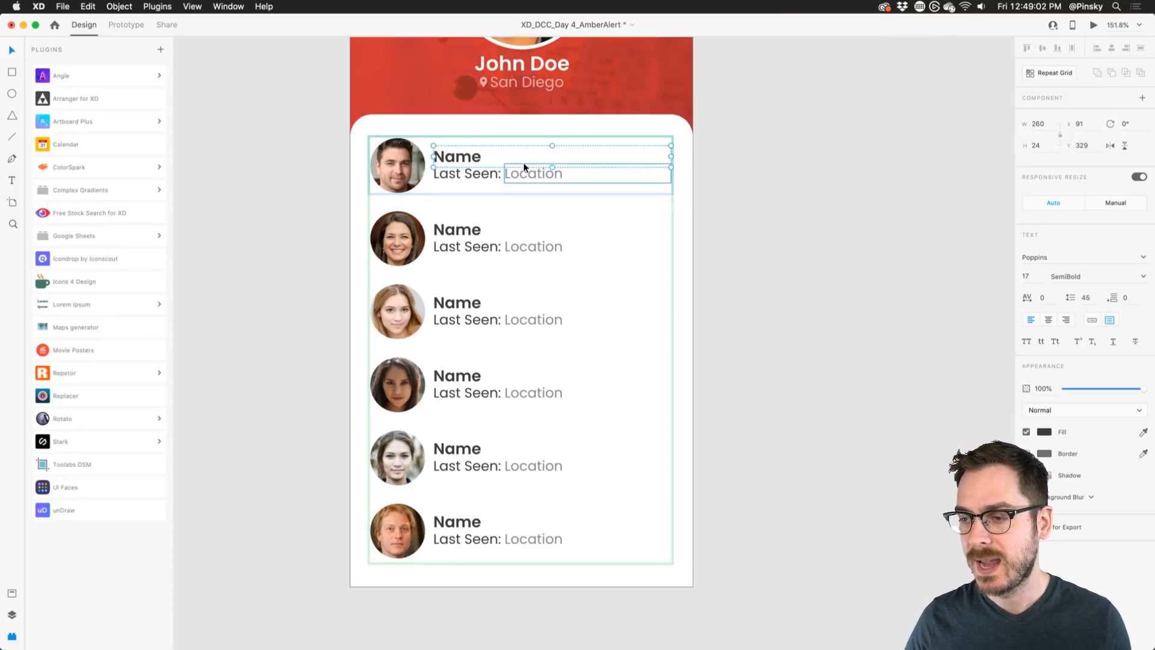
pyautogui.doubleClick(475, 156)
pyautogui.press('Escape')
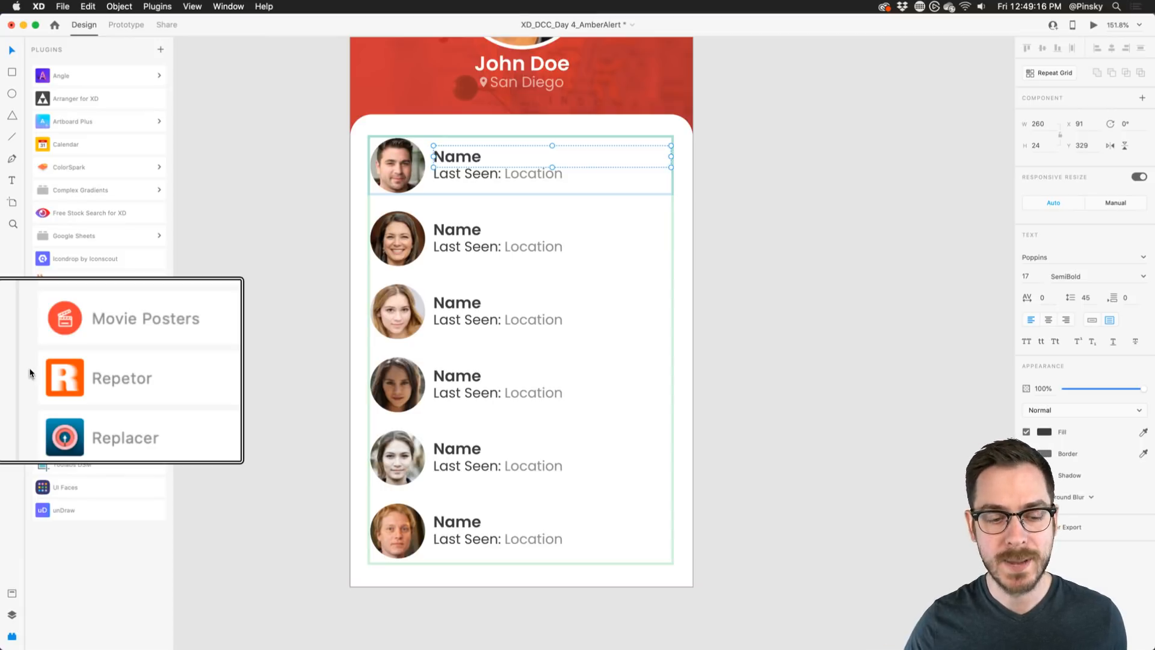
pyautogui.click(118, 371)
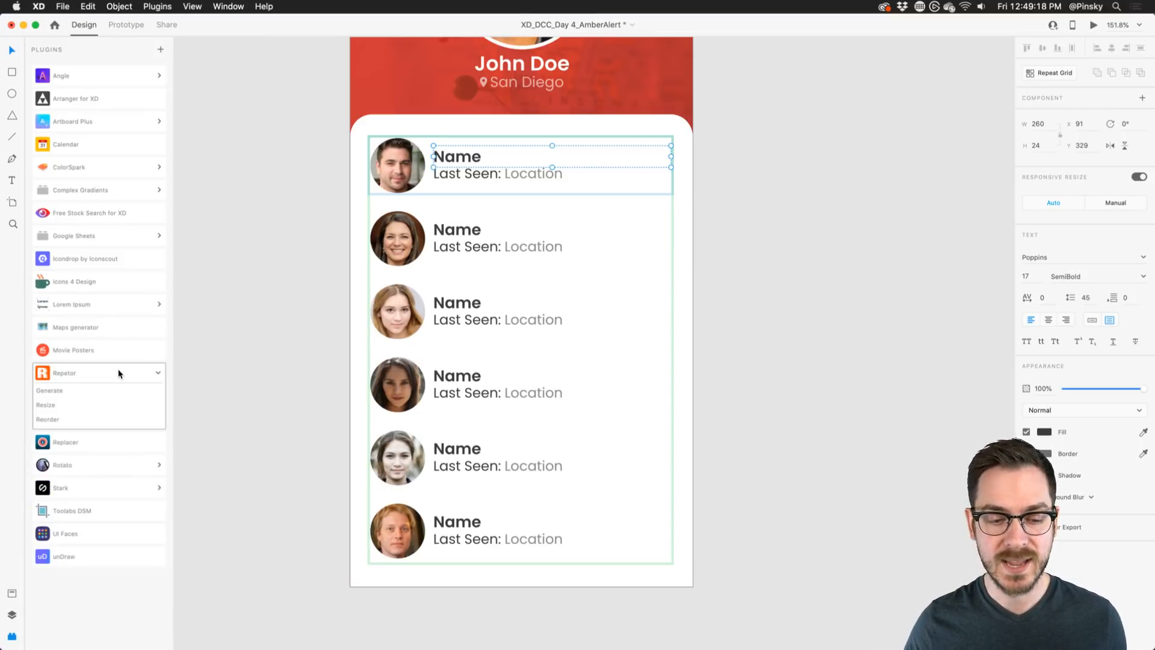
pyautogui.click(49, 391)
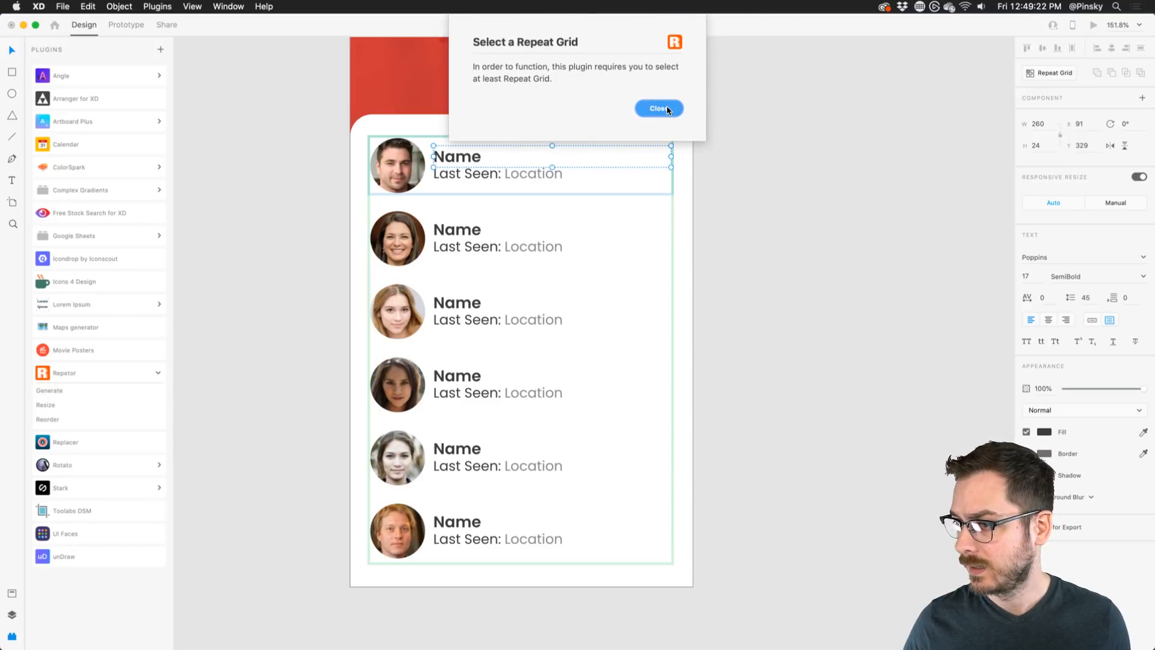
pyautogui.click(667, 108)
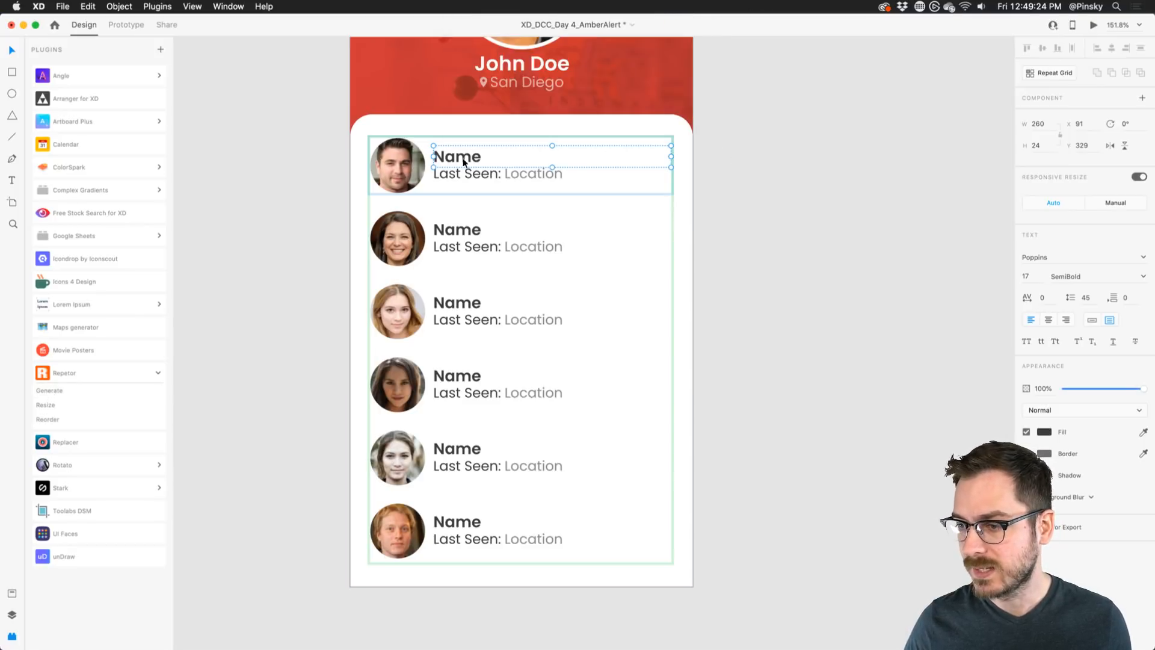
# - Select the whole Repeat Grid, open Repetor's Generate command and choose the Name text as the element to fill
pyautogui.click(772, 218)
pyautogui.click(568, 197)
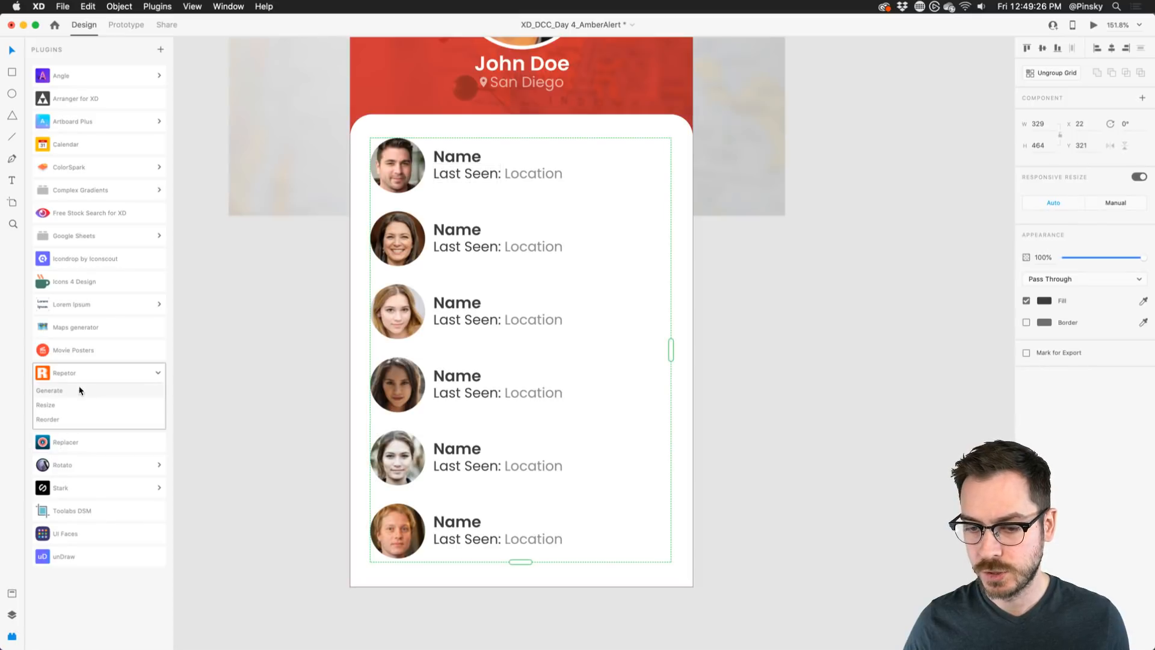
pyautogui.click(62, 389)
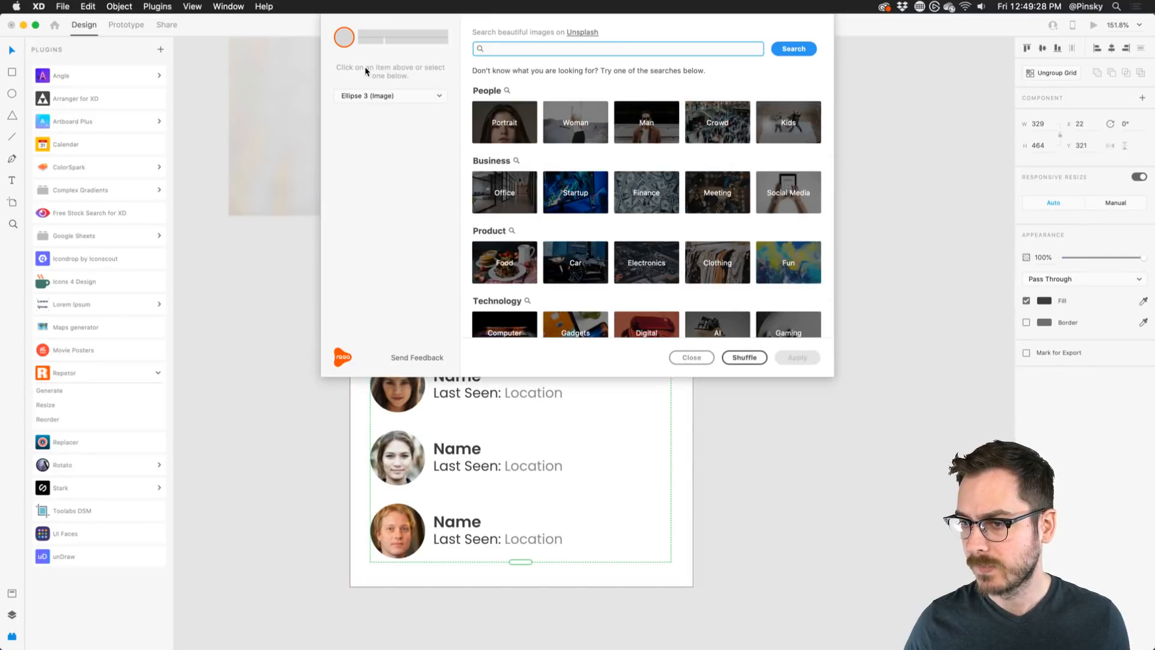
pyautogui.click(374, 97)
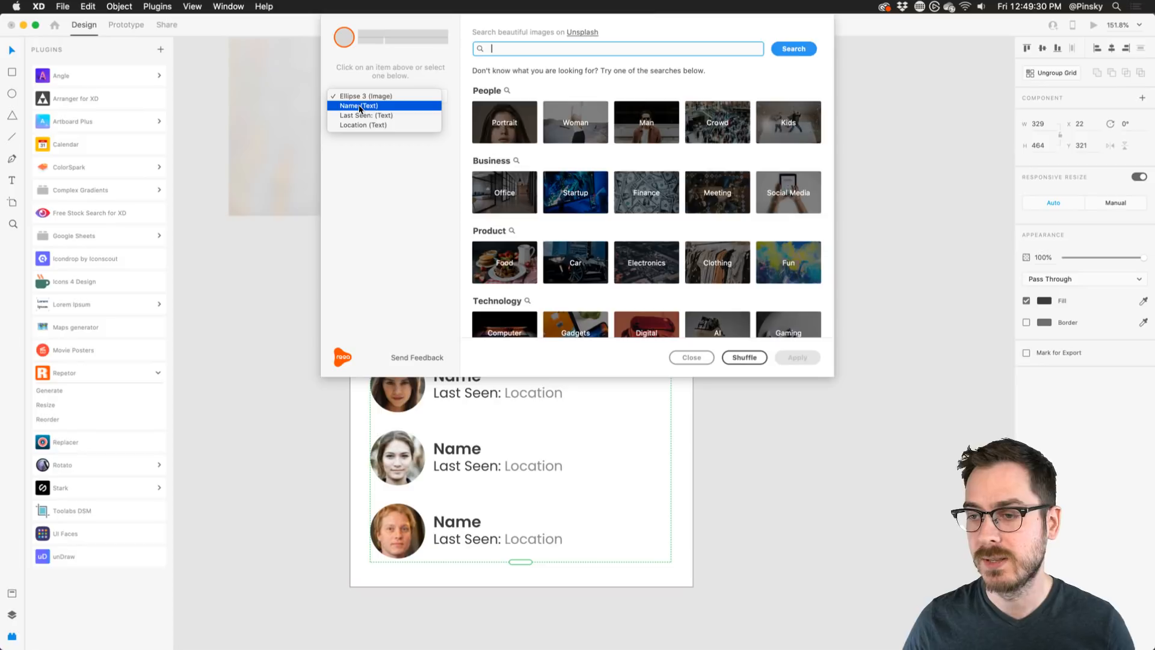
pyautogui.click(356, 106)
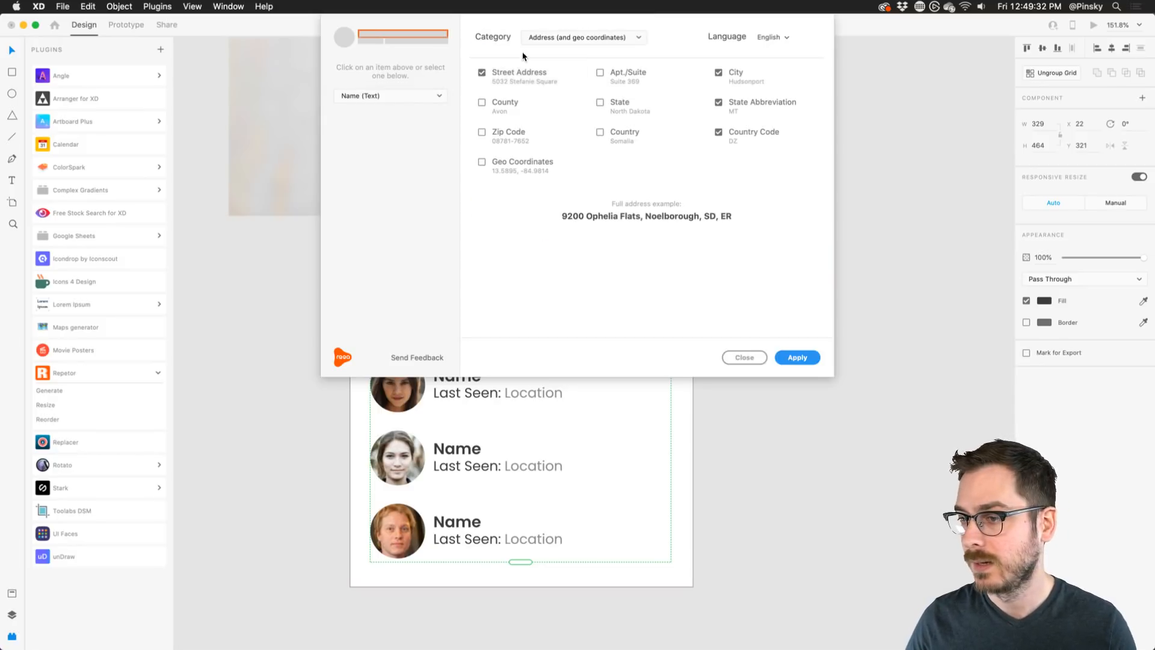
# - Fill the Name texts with the Name category's First and Last Name option for both genders, and leave Repetor
pyautogui.click(580, 36)
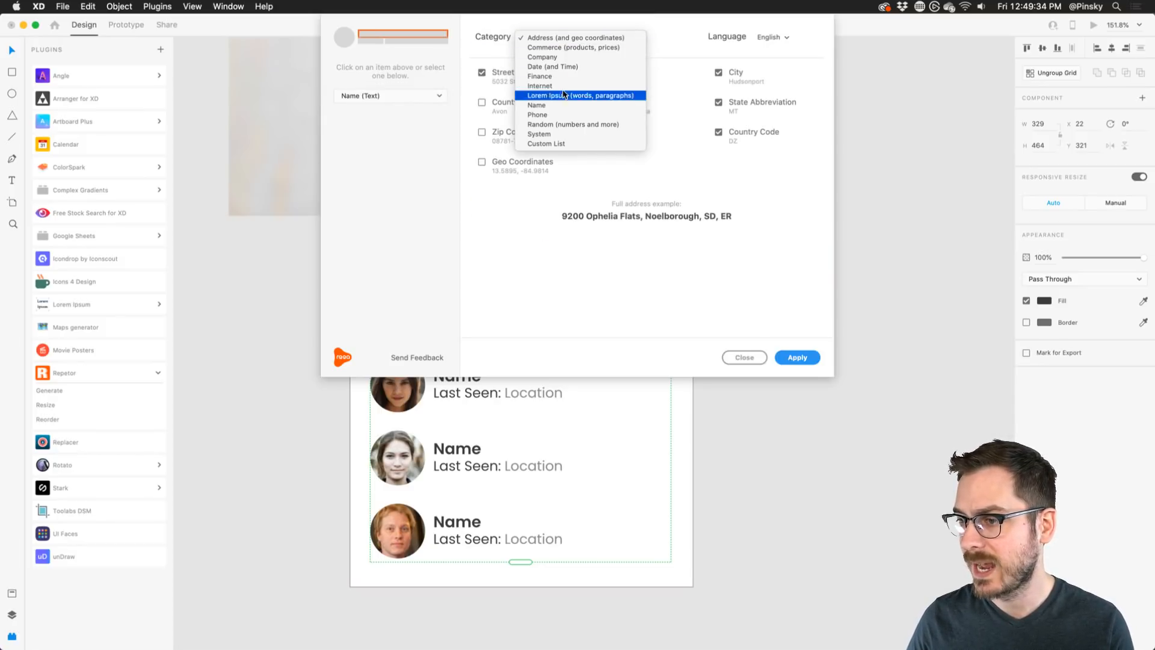
pyautogui.click(549, 106)
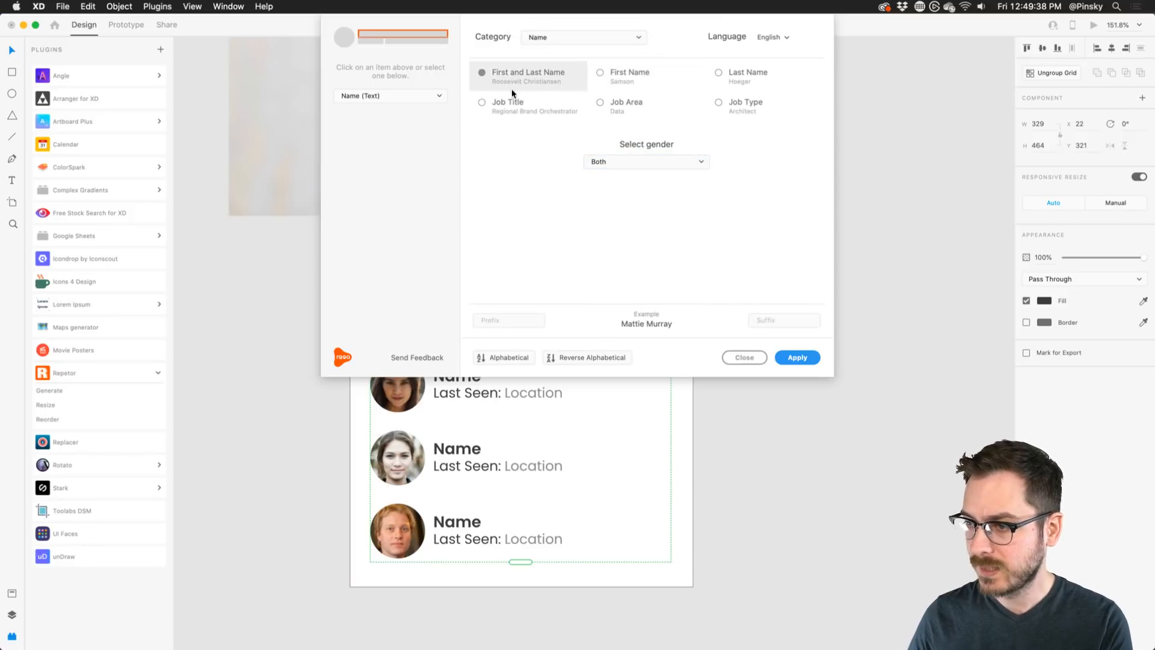
pyautogui.click(612, 160)
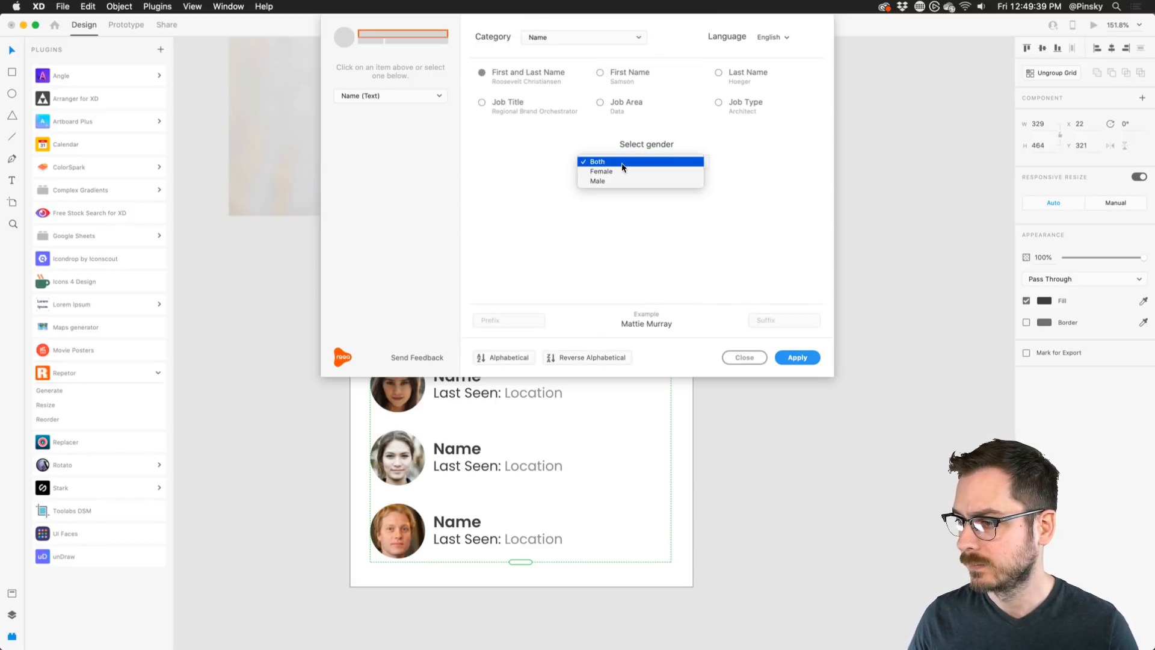
pyautogui.click(552, 170)
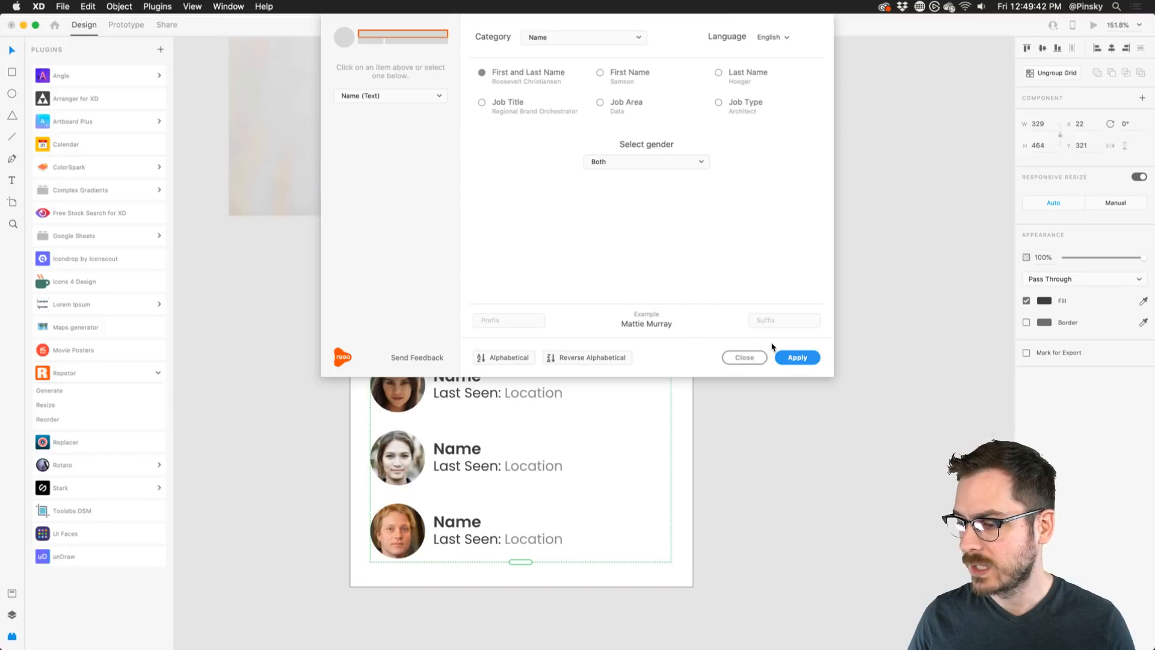
pyautogui.click(798, 359)
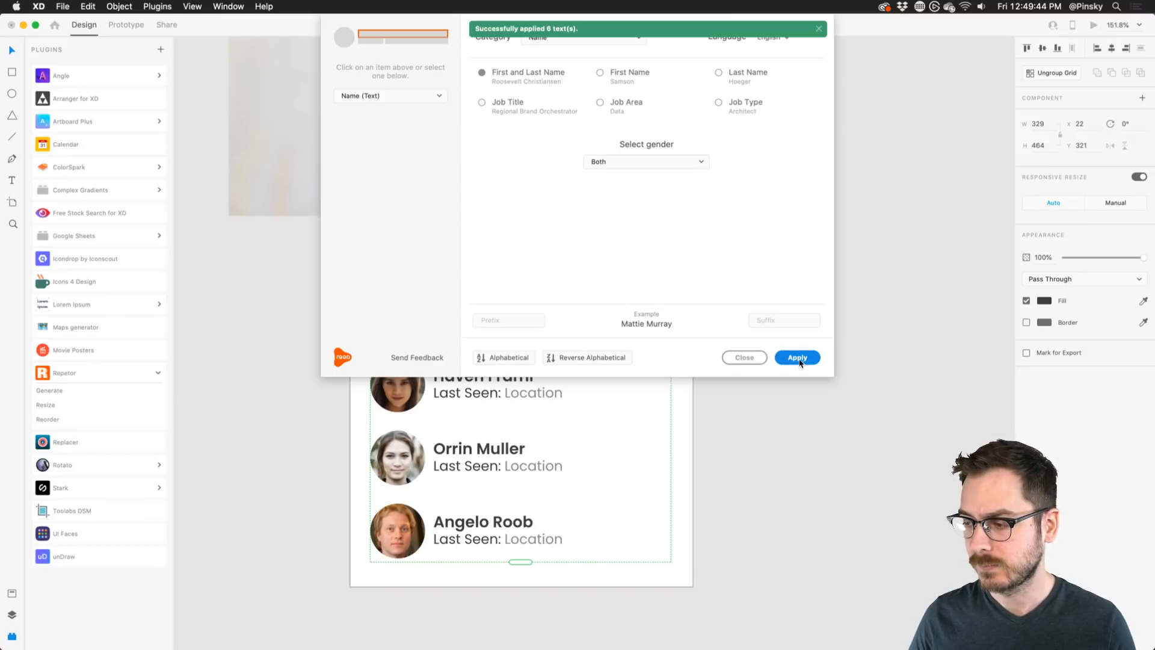
pyautogui.click(743, 357)
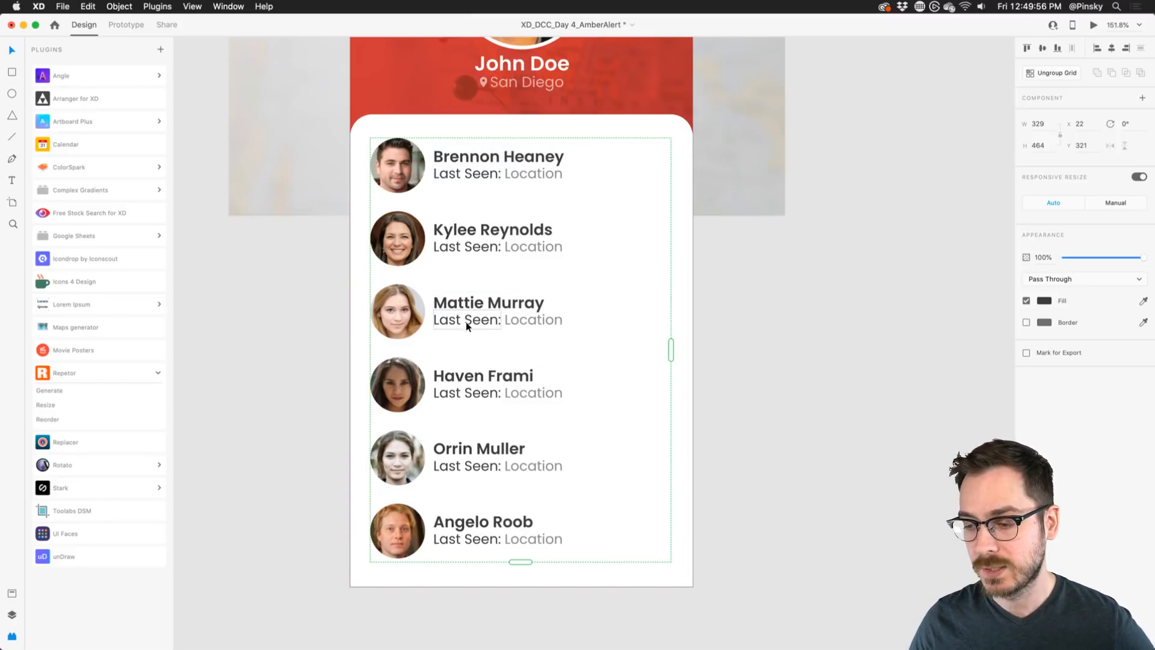
# - Replace only the first name in the last row's Name text with a different male first name
pyautogui.doubleClick(453, 521)
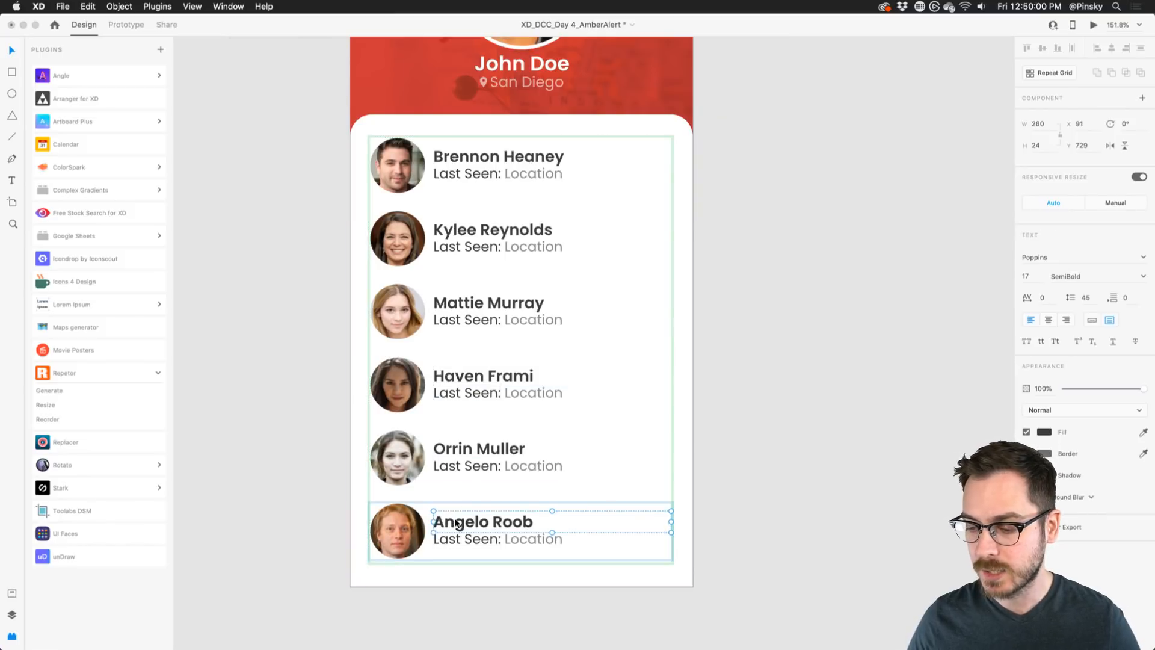
pyautogui.doubleClick(454, 522)
pyautogui.doubleClick(455, 522)
pyautogui.write('Howard')
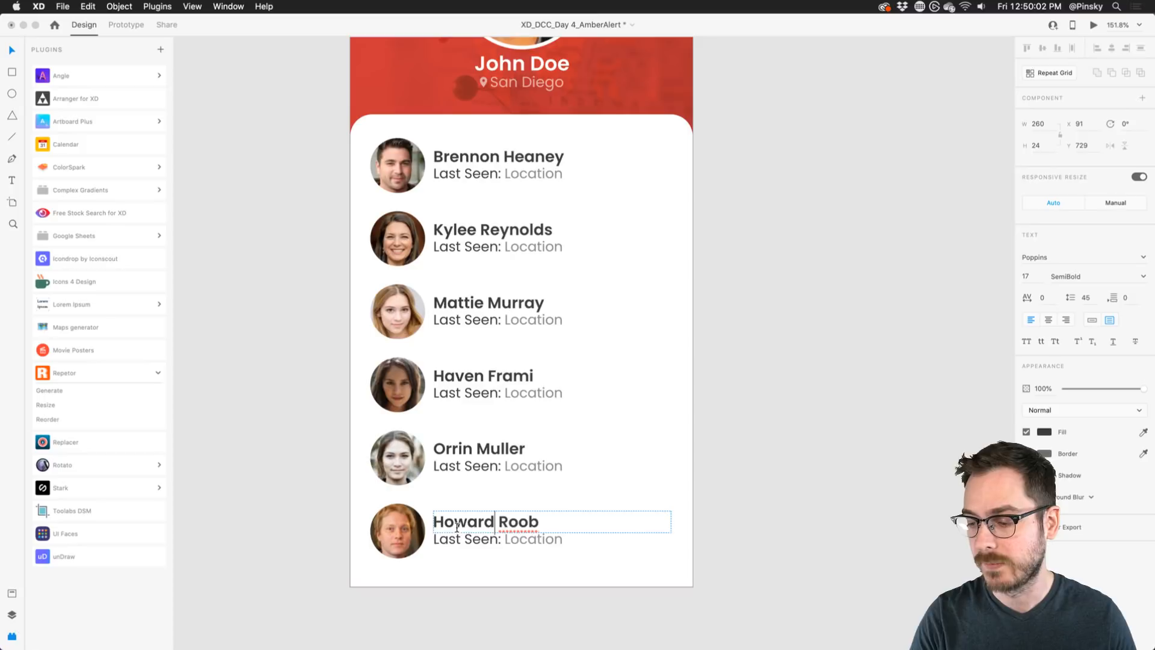
pyautogui.press('Escape')
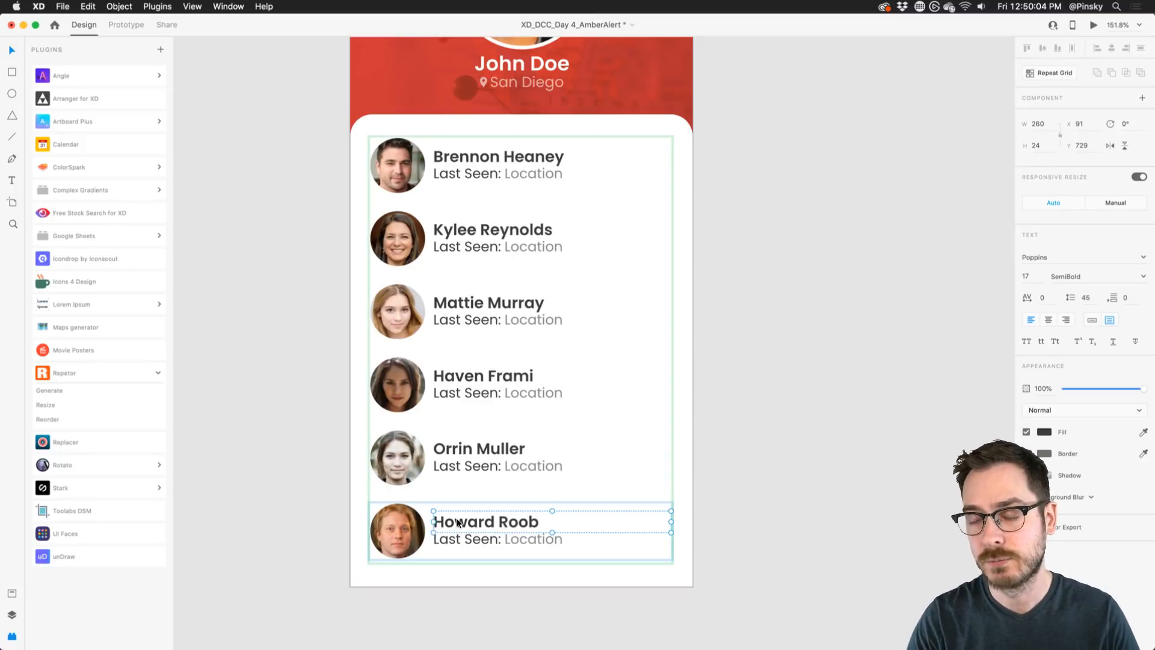
# - Select the whole Repeat Grid, open Repetor's Generate command and choose the Location text as the element to fill
pyautogui.click(533, 173)
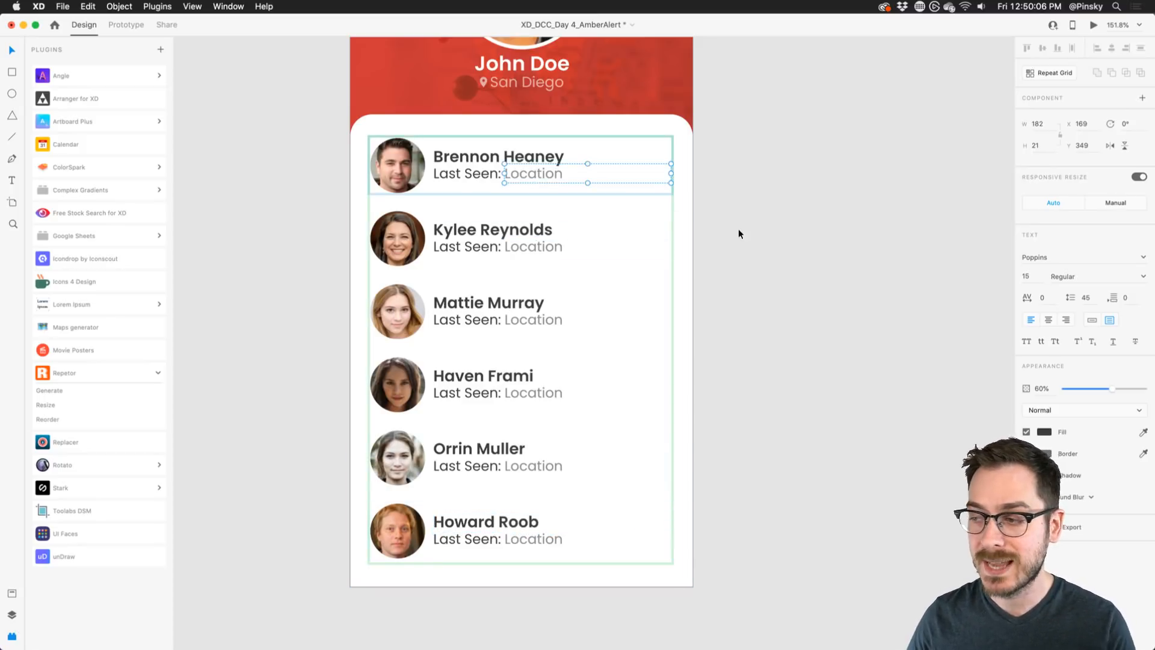
pyautogui.click(738, 229)
pyautogui.click(471, 172)
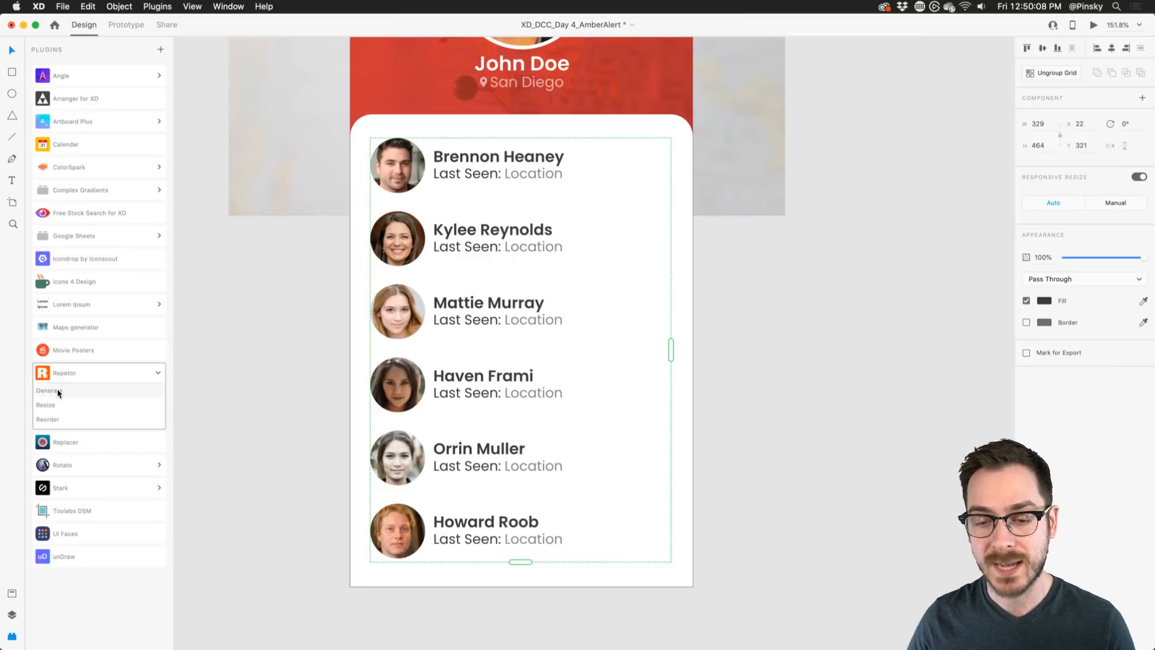
pyautogui.click(95, 391)
pyautogui.click(413, 96)
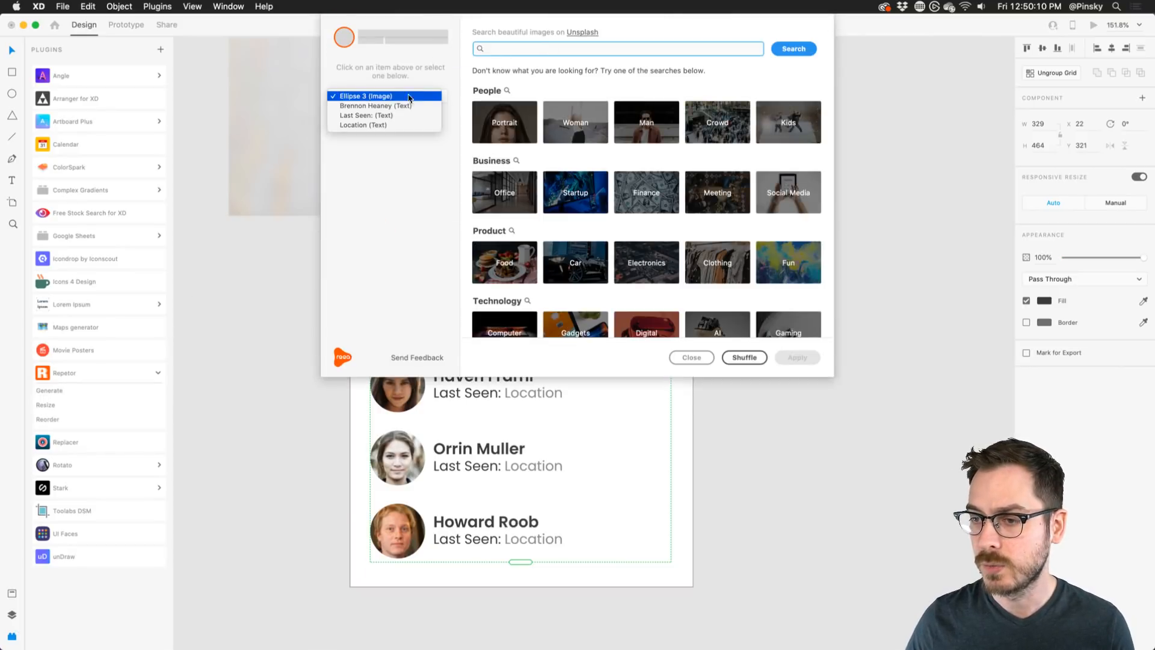
pyautogui.click(361, 125)
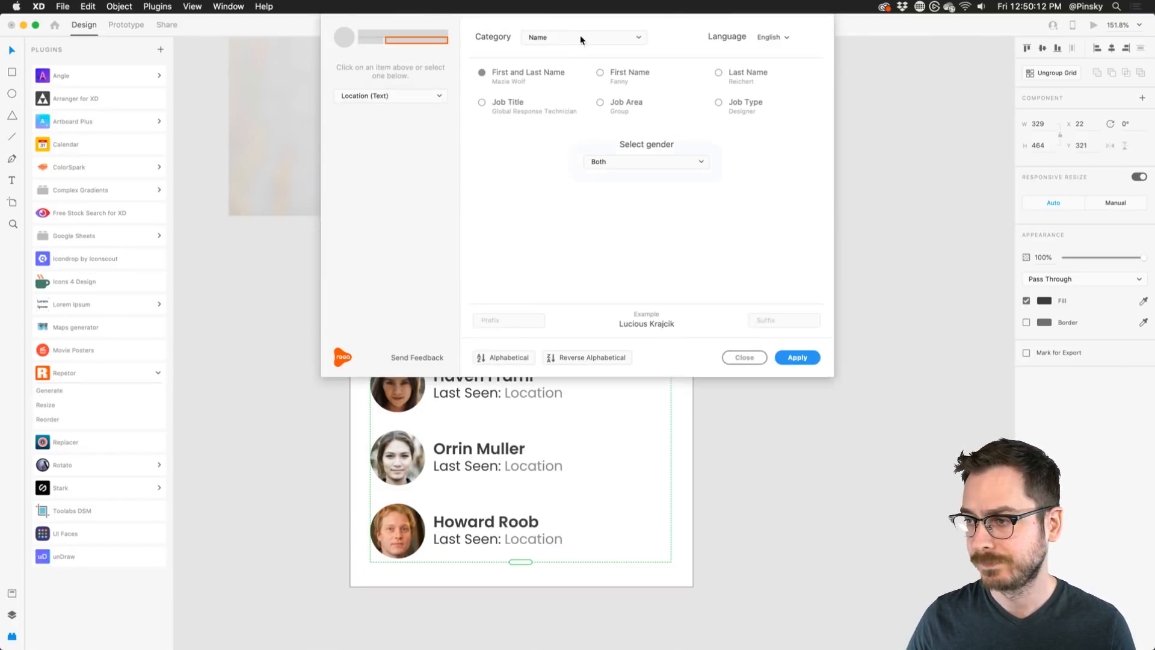
# - Fill the Location texts from the Address category with City, State Abbreviation and Country Code, leaving out Street Address, and leave Repetor
pyautogui.click(566, 37)
pyautogui.moveTo(567, 8)
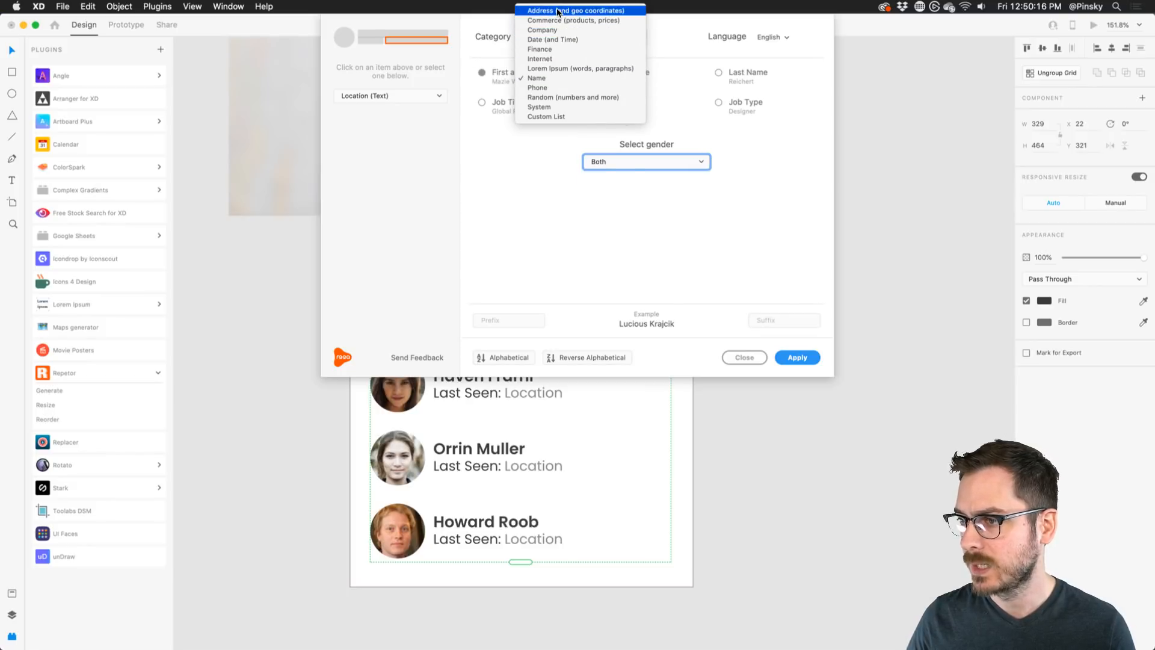
pyautogui.click(558, 11)
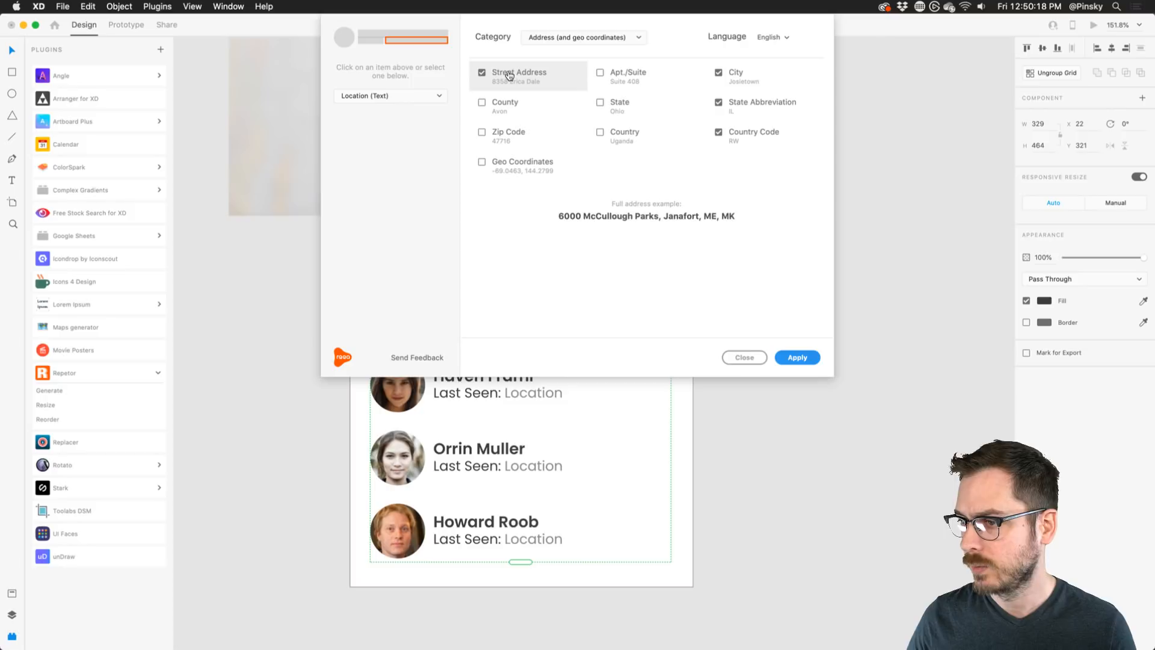
pyautogui.click(508, 76)
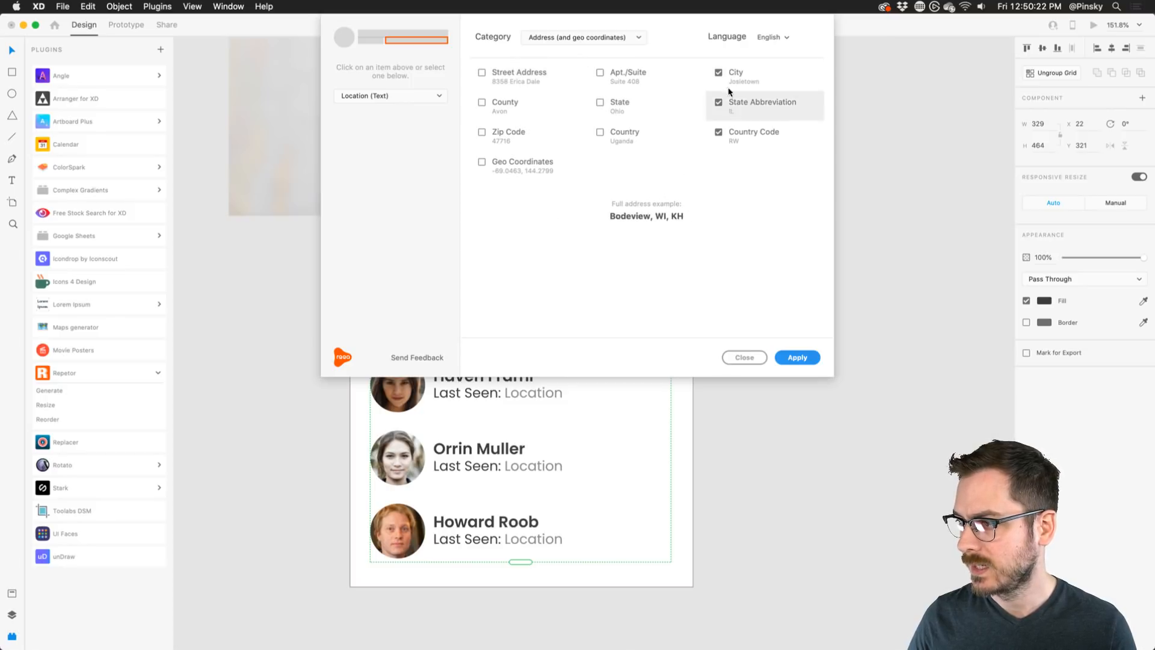
pyautogui.click(798, 357)
pyautogui.click(745, 357)
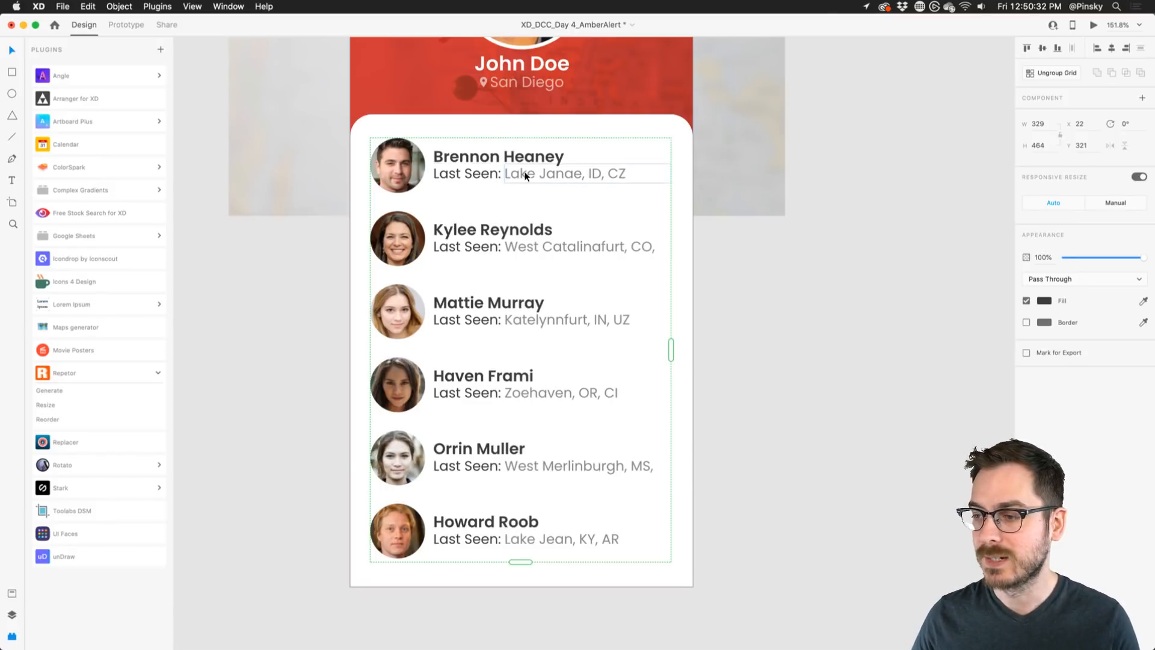
# - Examine the filled last-seen list as a whole and up close, and collapse Repetor's list of commands
pyautogui.click(773, 326)
pyautogui.scroll(-3, 770, 327)
pyautogui.hscroll(2, 771, 327)
pyautogui.scroll(1, 770, 327)
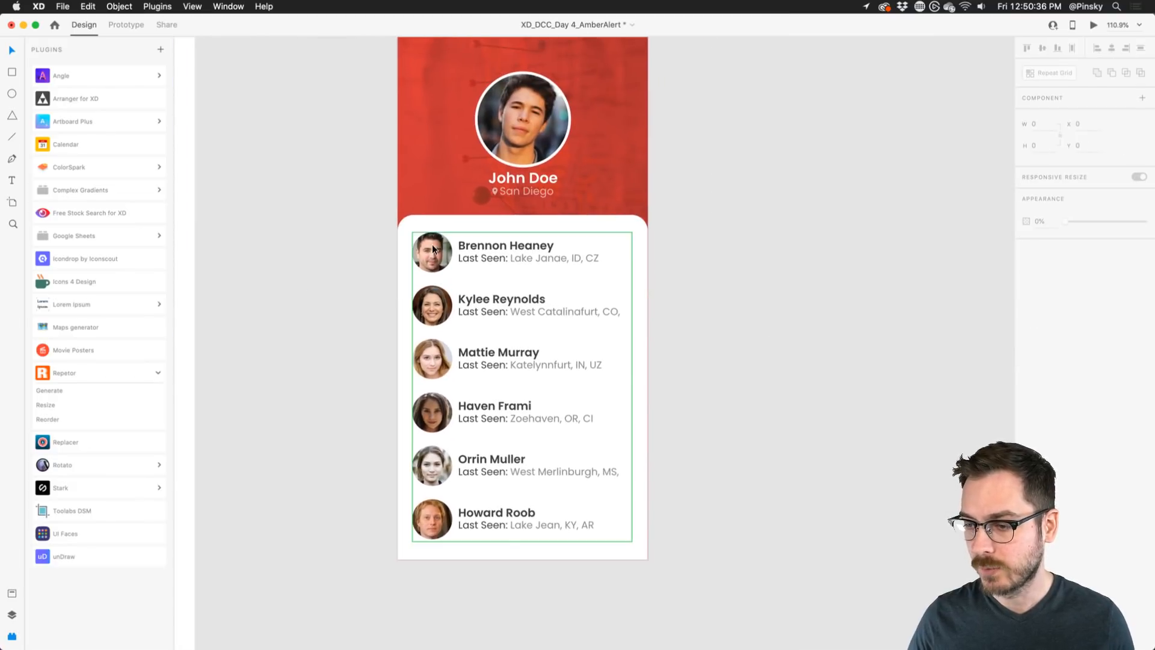
pyautogui.click(436, 247)
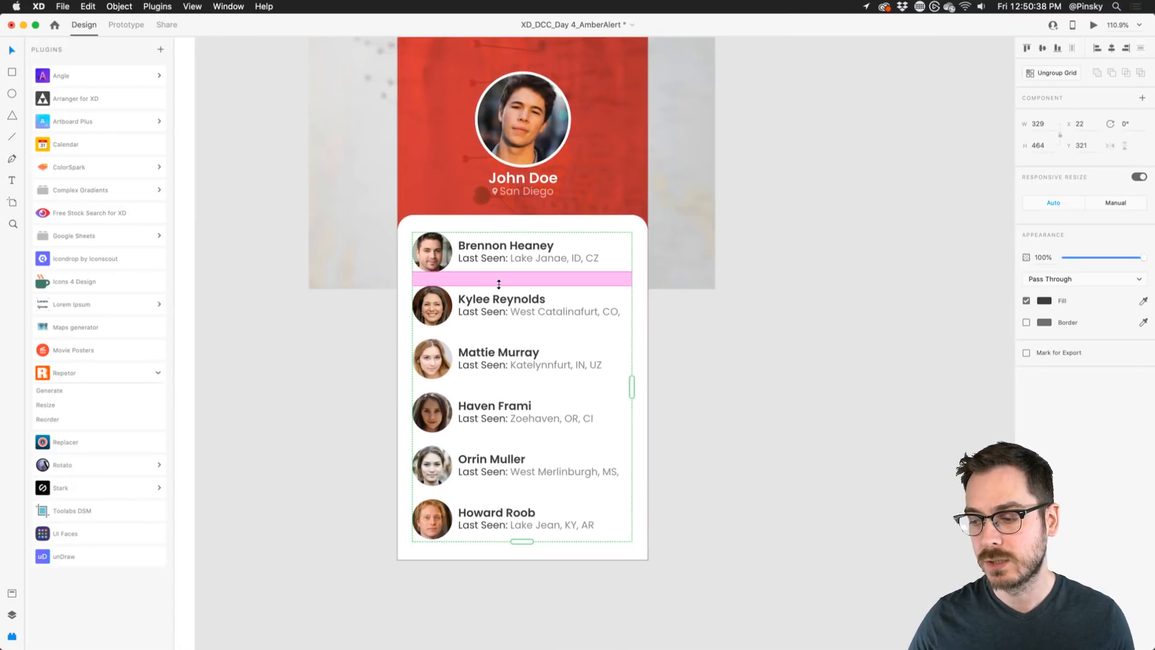
pyautogui.scroll(5, 499, 284)
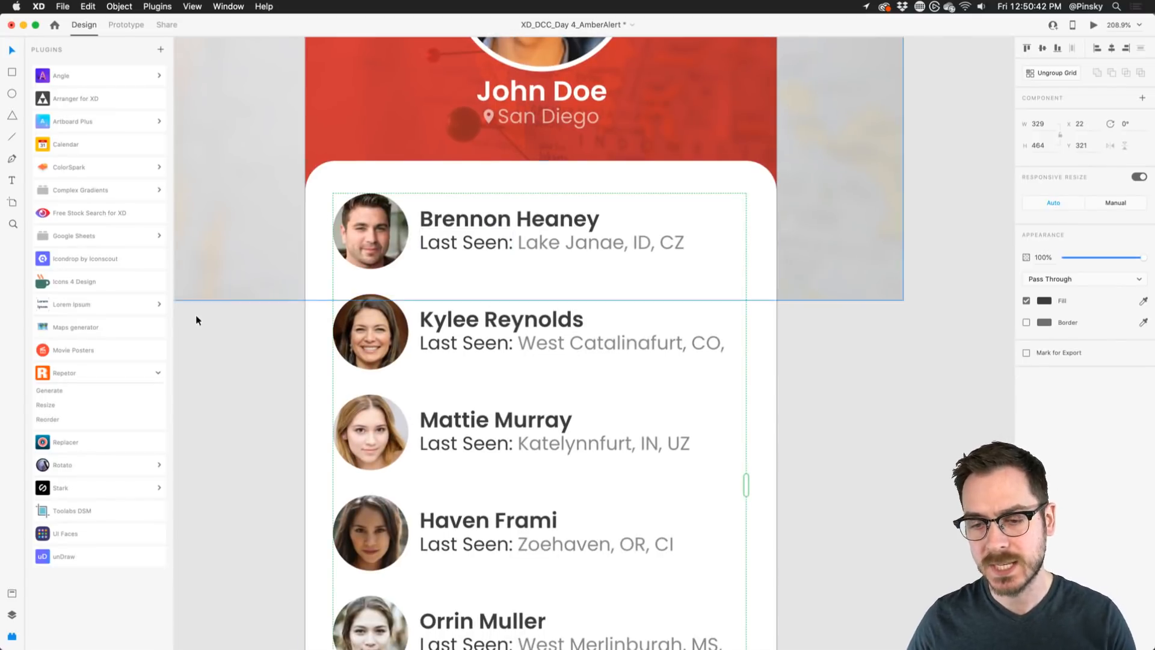
pyautogui.click(89, 372)
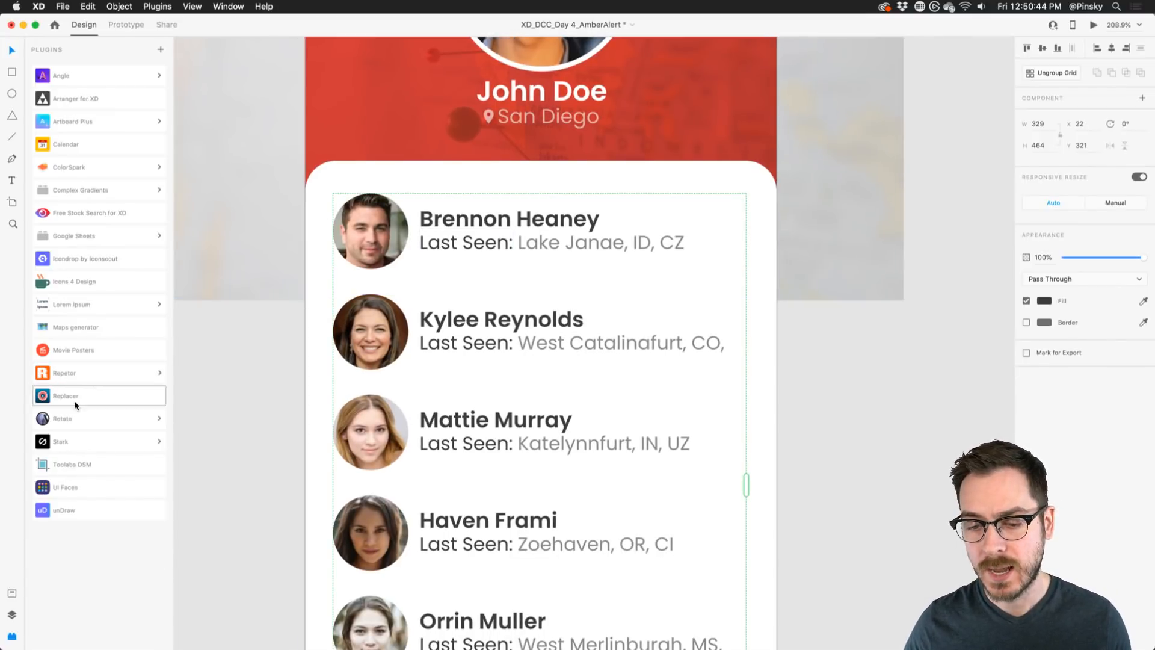
# - Enter the first row's Last Seen text inside the Repeat Grid and insert the Metro location icon with Icons 4 Design
pyautogui.click(415, 244)
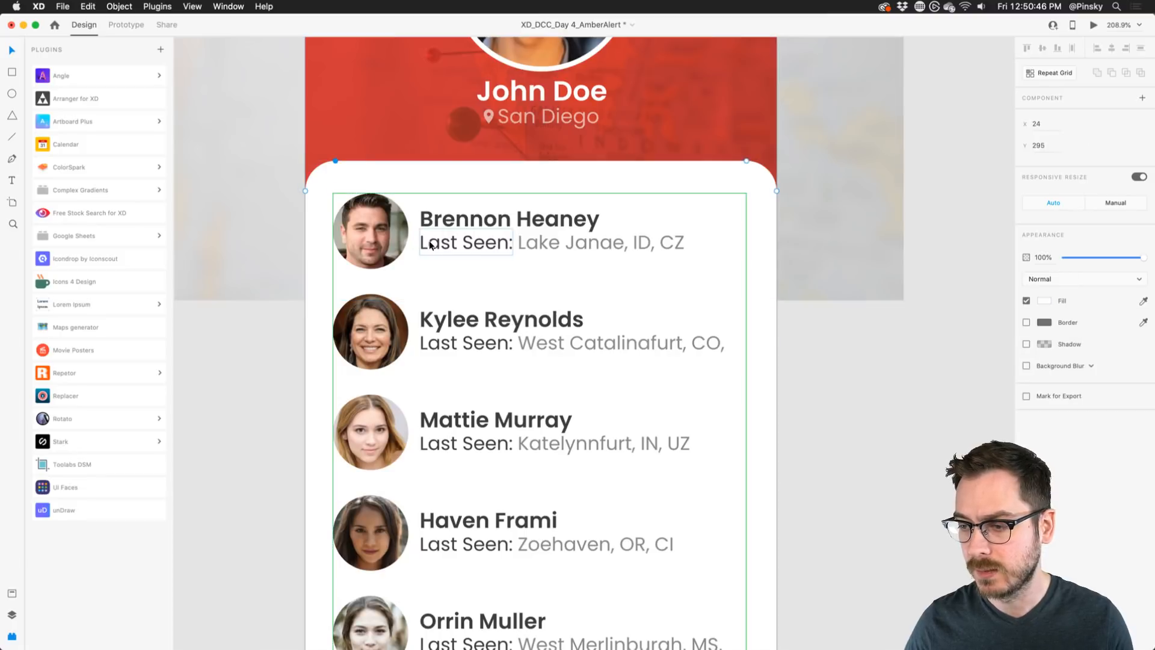
pyautogui.doubleClick(431, 245)
pyautogui.doubleClick(431, 245)
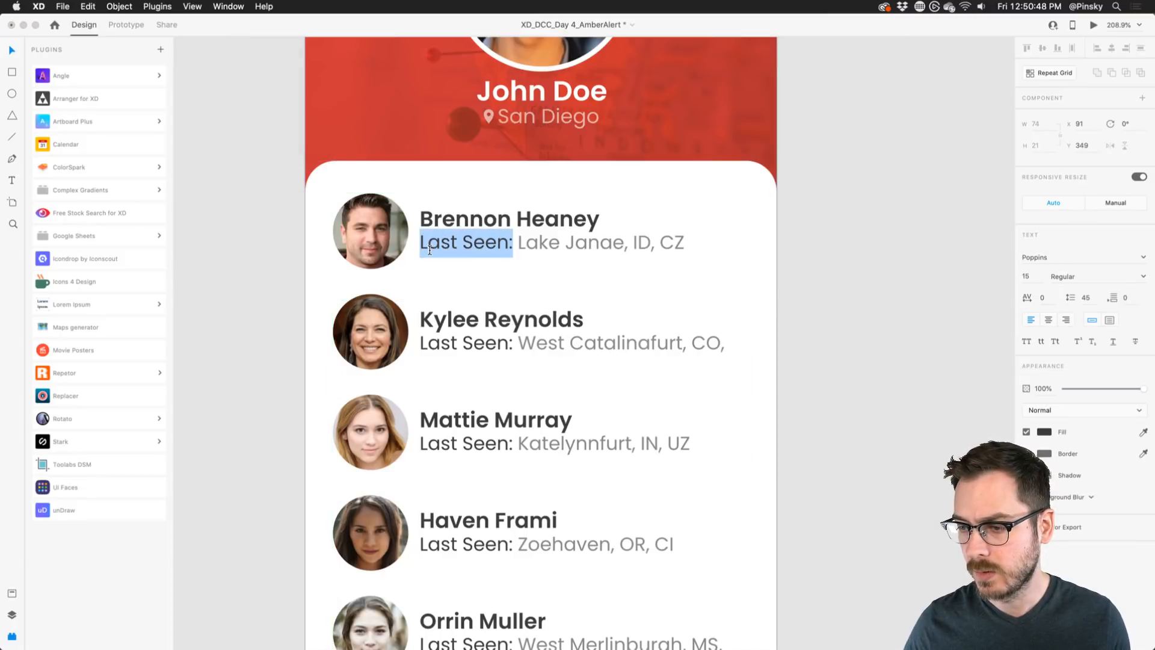
pyautogui.press('Escape')
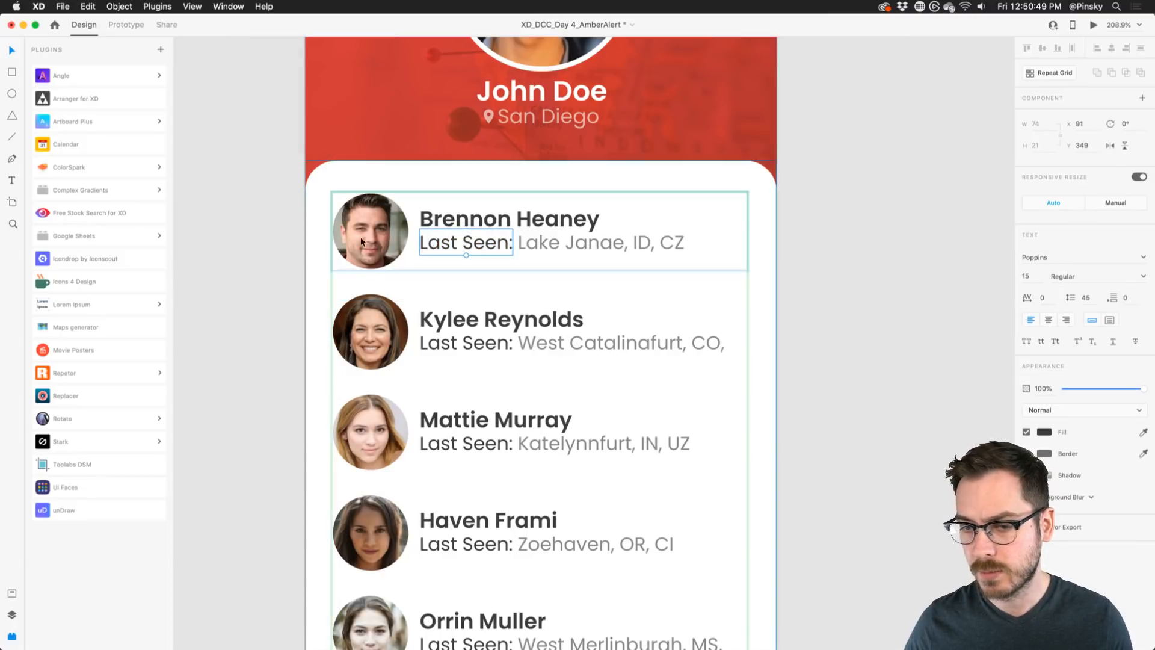
pyautogui.click(88, 281)
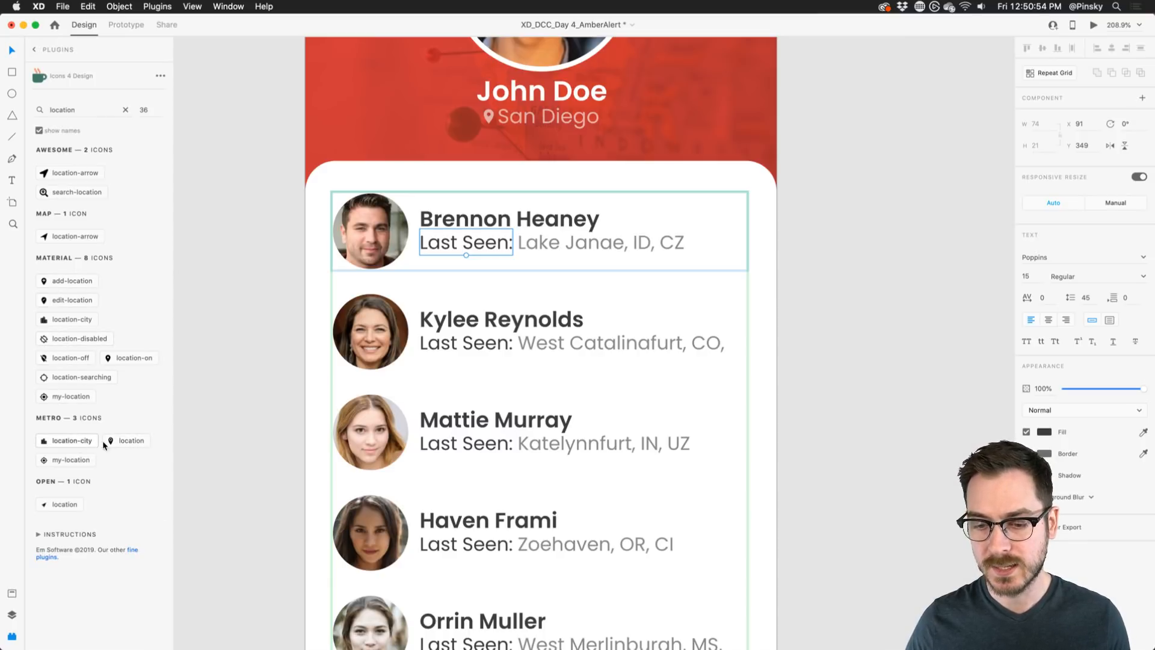
pyautogui.click(118, 441)
# - Move the location icon onto the start of the first row's Last Seen text, shrink it to about 8 × 13, and show the layers
pyautogui.scroll(-8, 707, 504)
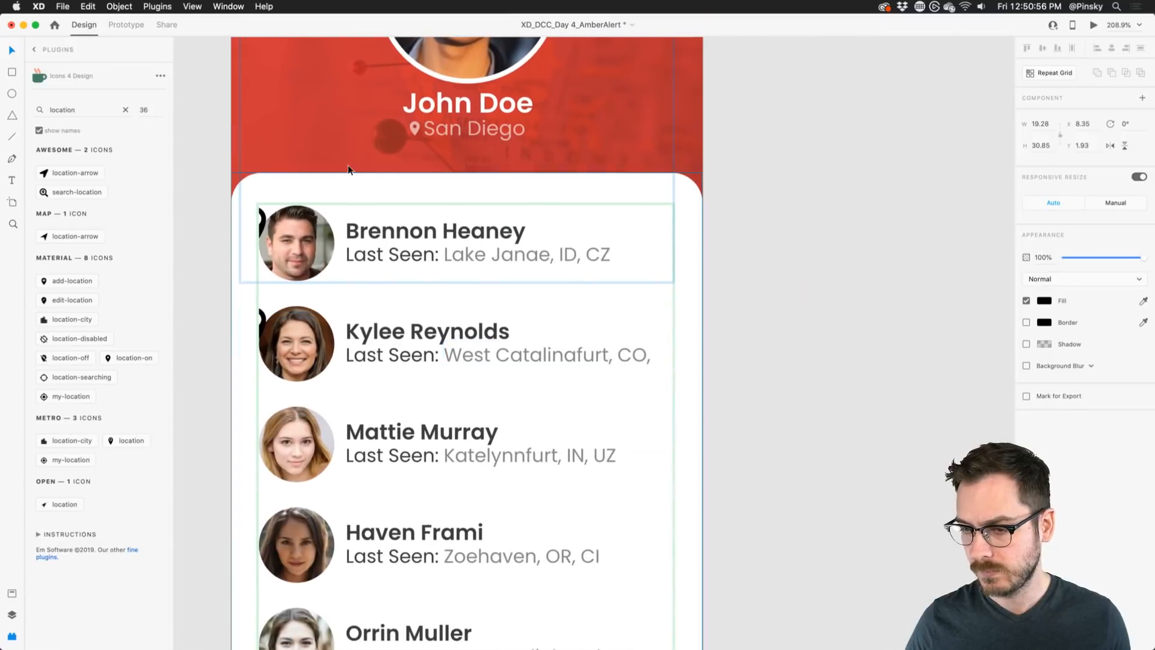
pyautogui.moveTo(263, 222); pyautogui.dragTo(367, 257)
pyautogui.scroll(-3, 367, 257)
pyautogui.scroll(8, 367, 258)
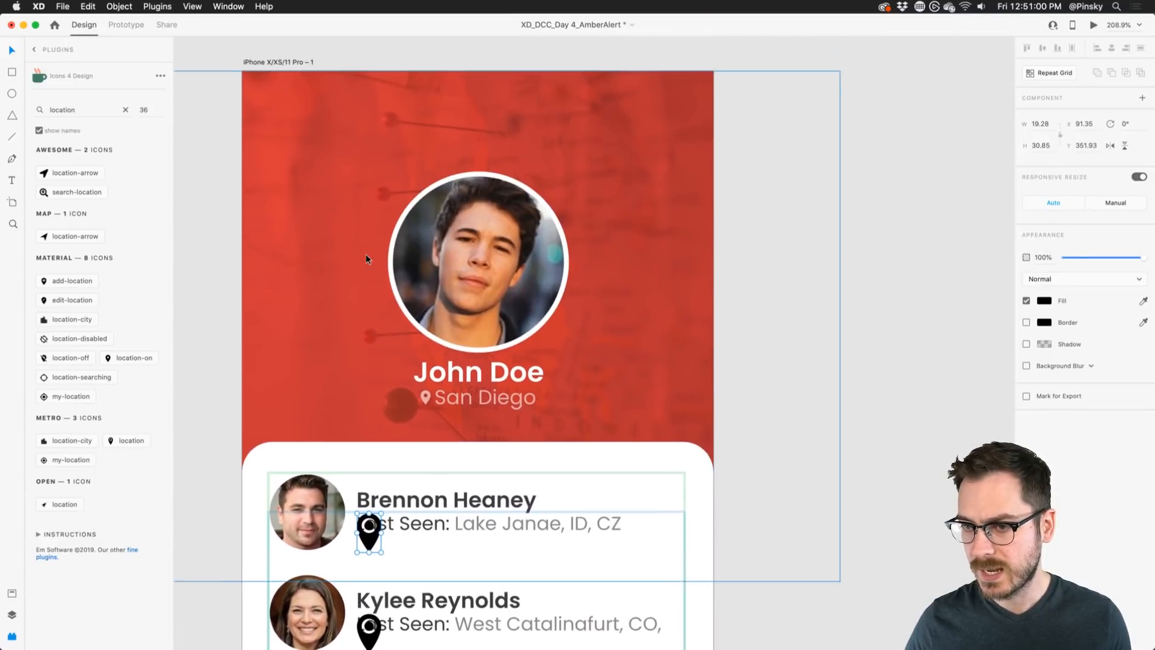
pyautogui.scroll(-5, 366, 254)
pyautogui.moveTo(408, 242); pyautogui.dragTo(389, 212)
pyautogui.press('super+y')
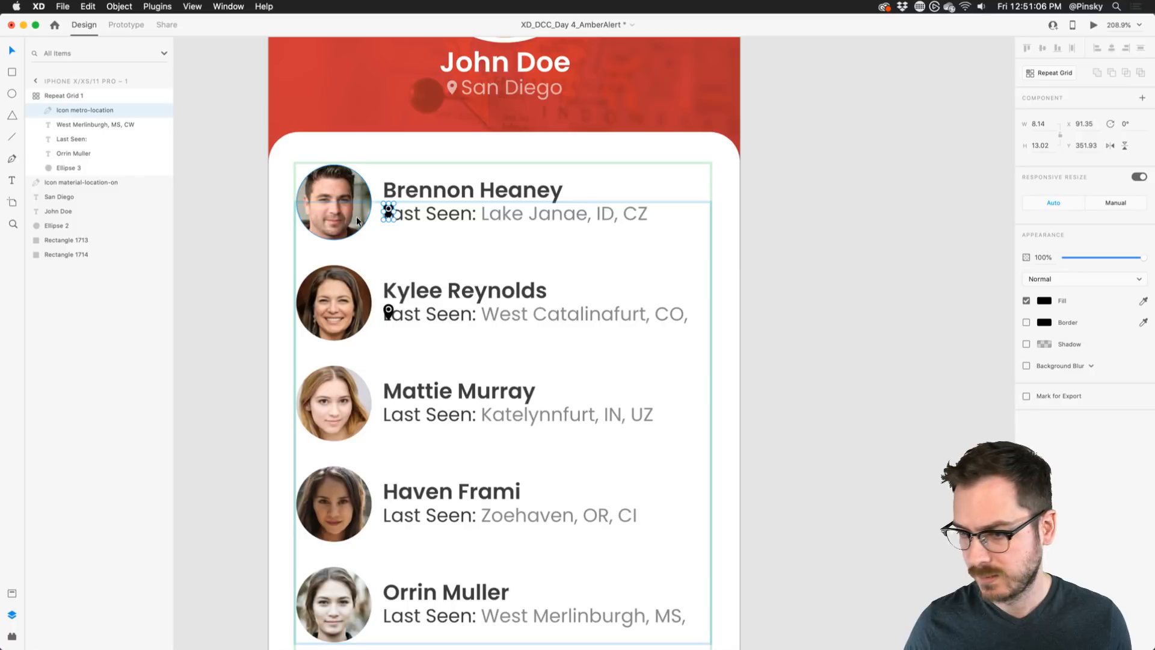
# - Cut the location icon, paste it back inside the Repeat Grid's first row, and place it at the start of the Last Seen text
pyautogui.scroll(-4, 393, 266)
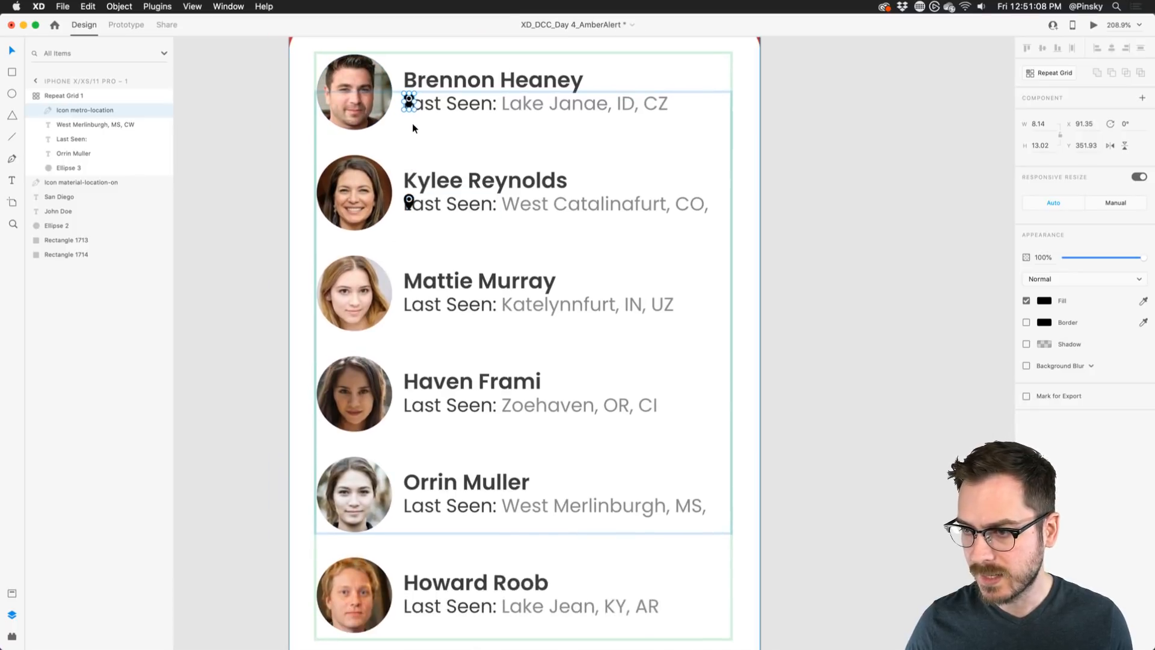
pyautogui.moveTo(409, 103); pyautogui.dragTo(409, 115)
pyautogui.press('super+z')
pyautogui.press('super+z')
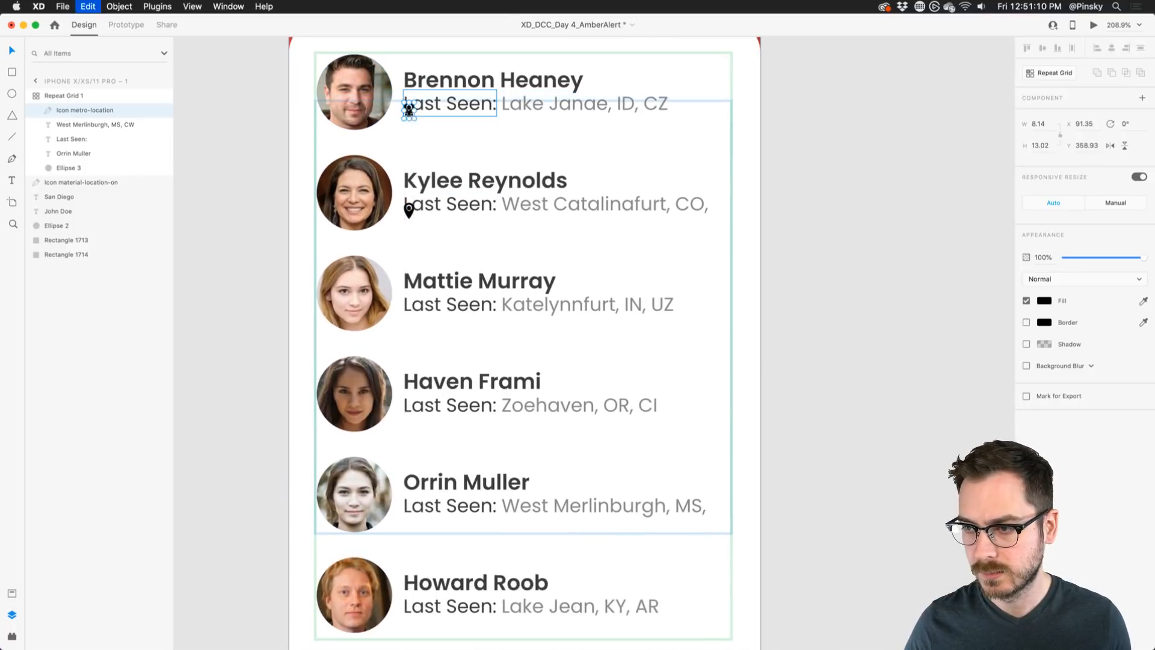
pyautogui.press('Delete')
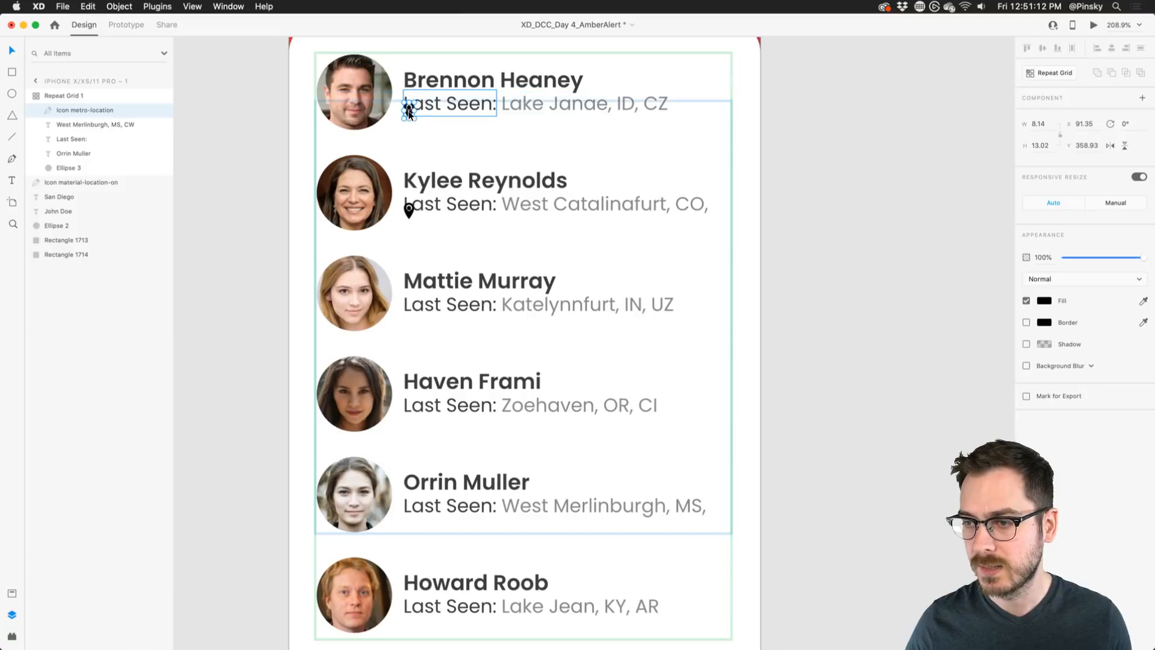
pyautogui.click(418, 105)
pyautogui.press('super+v')
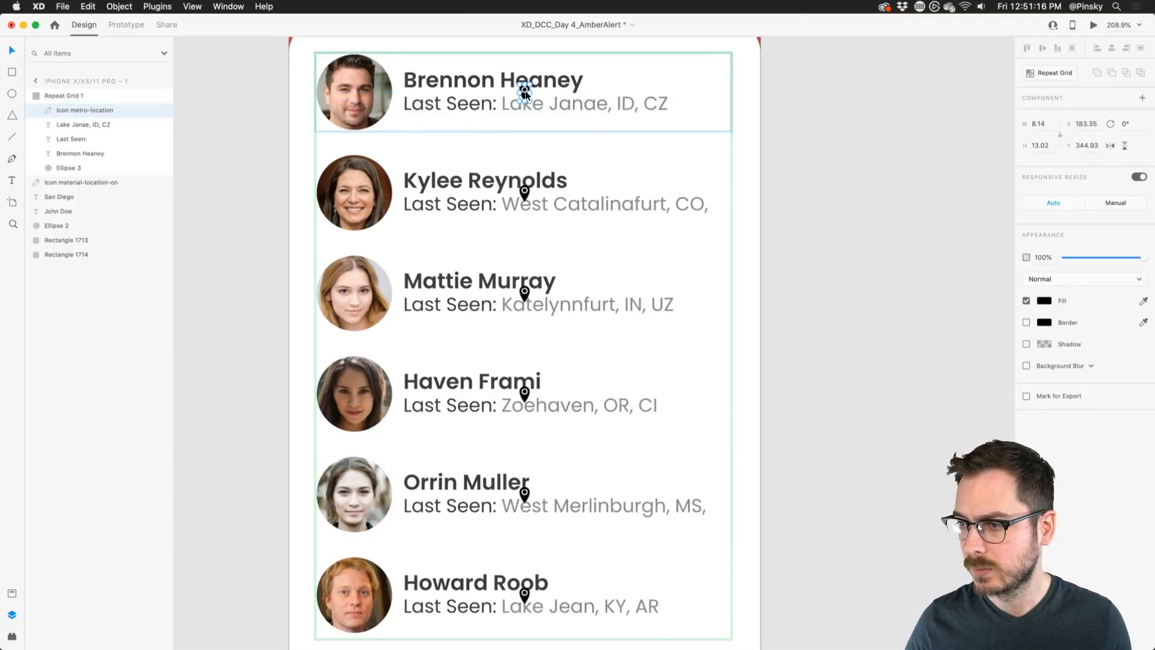
pyautogui.moveTo(528, 93); pyautogui.dragTo(414, 110)
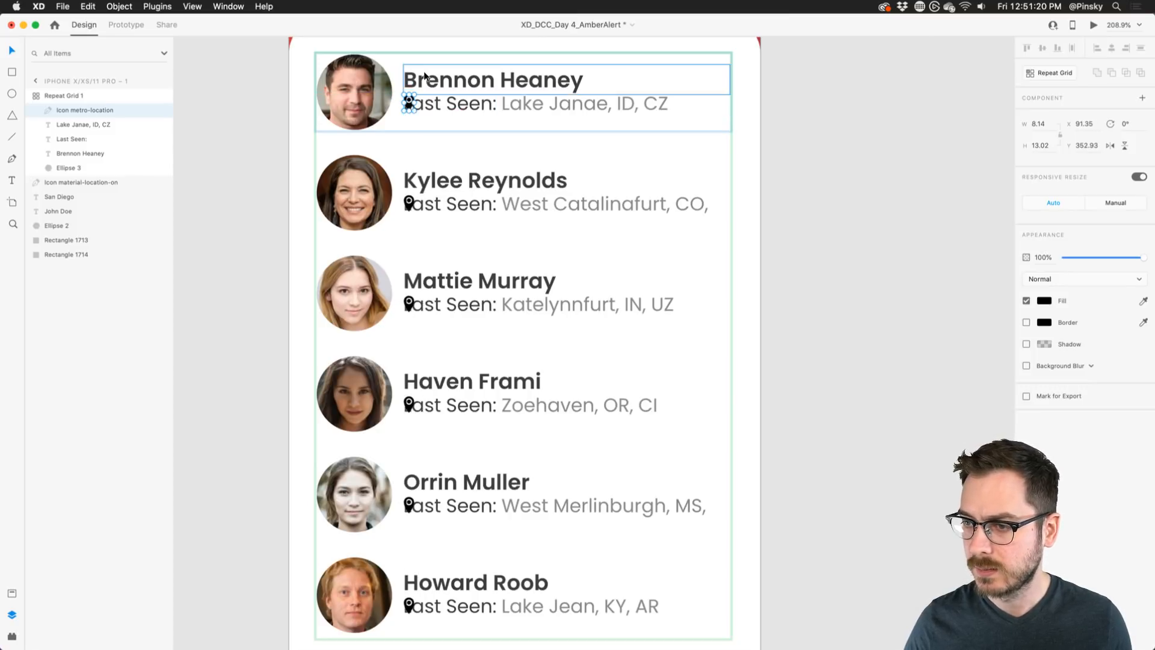
# - Shift the first row's Last Seen and location texts right together to X 103, clearing the location icon
pyautogui.scroll(3, 421, 107)
pyautogui.click(430, 106)
pyautogui.keyDown('shift'); pyautogui.click(543, 125); pyautogui.keyUp('shift')
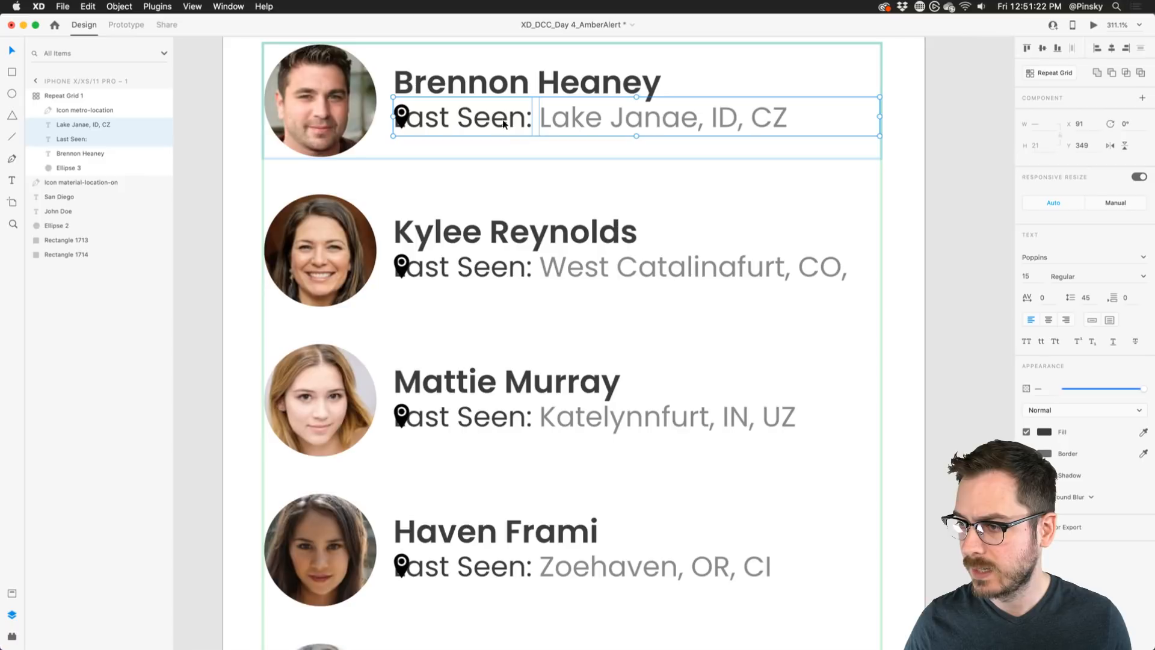
pyautogui.moveTo(491, 117); pyautogui.dragTo(514, 118)
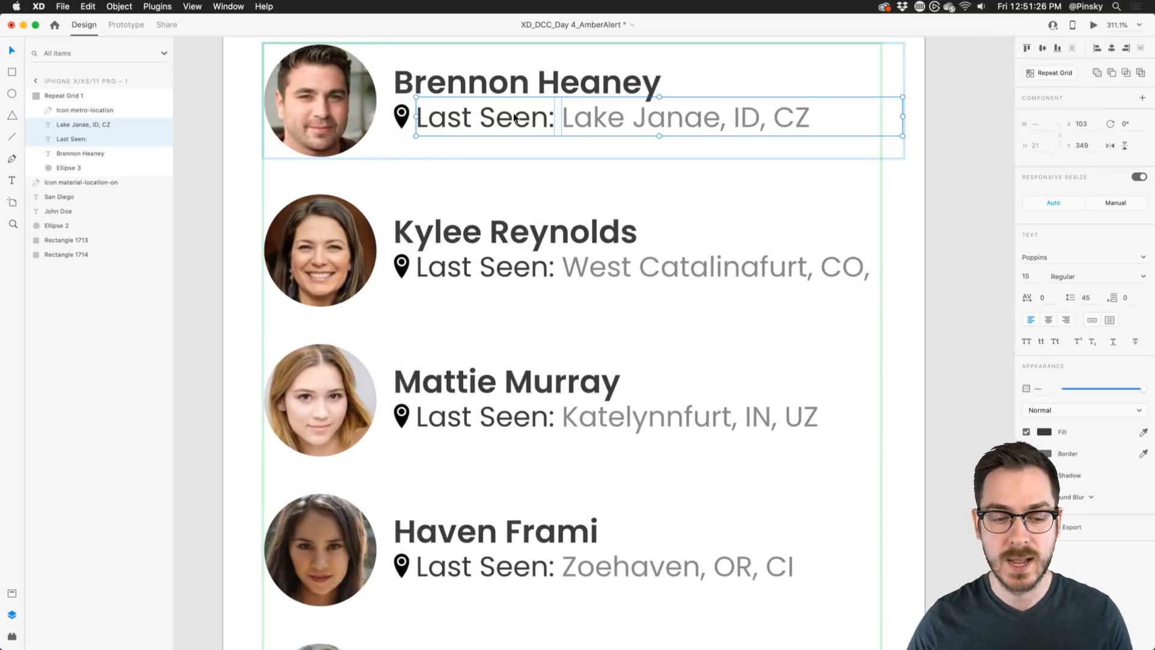
# - Set the first row's location icon to 20% opacity and shrink it to about 7 × 11
pyautogui.click(402, 118)
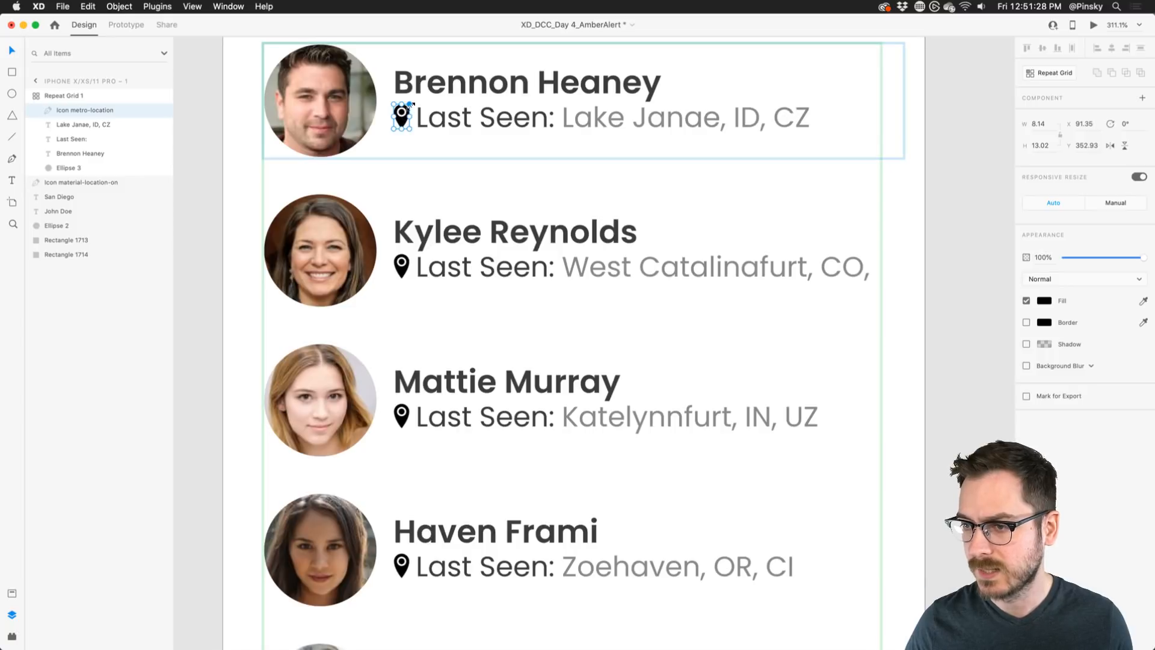
pyautogui.press('5')
pyautogui.moveTo(412, 104); pyautogui.dragTo(410, 107)
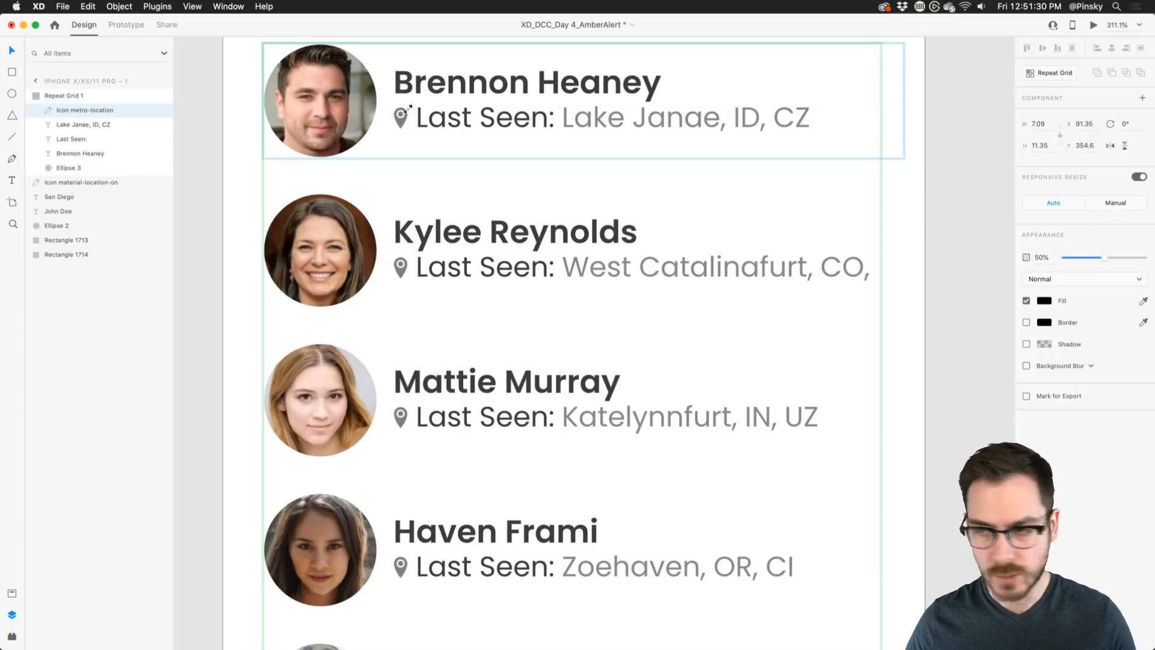
pyautogui.press('2')
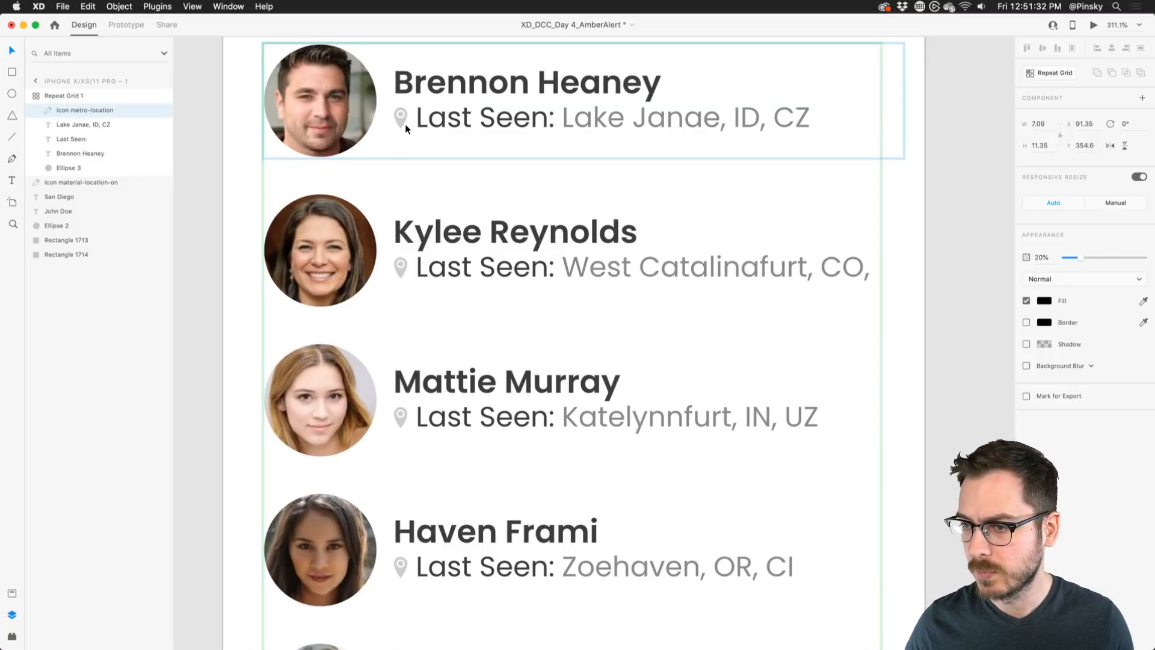
pyautogui.click(445, 126)
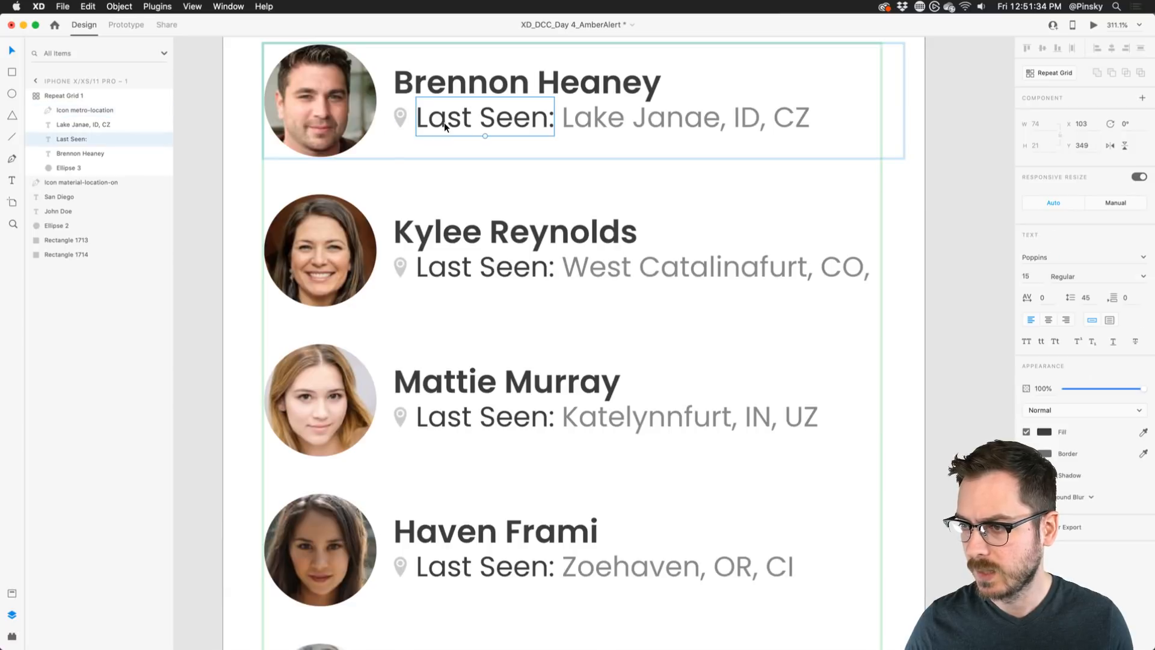
pyautogui.keyDown('shift'); pyautogui.click(645, 119); pyautogui.keyUp('shift')
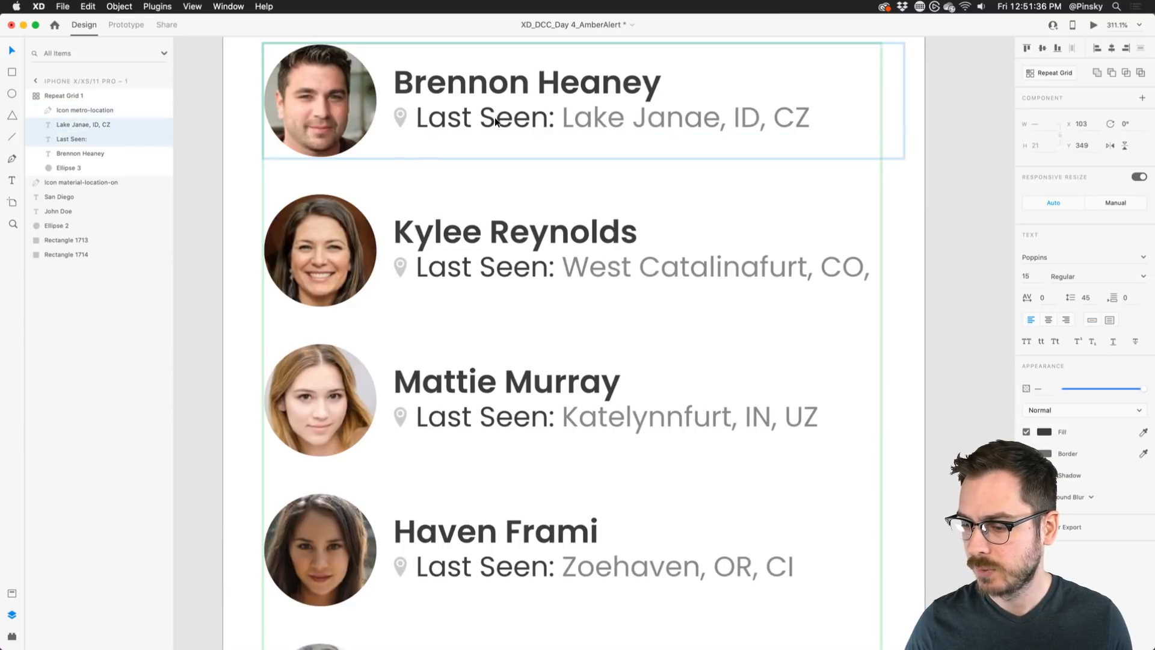
pyautogui.scroll(-5, 530, 203)
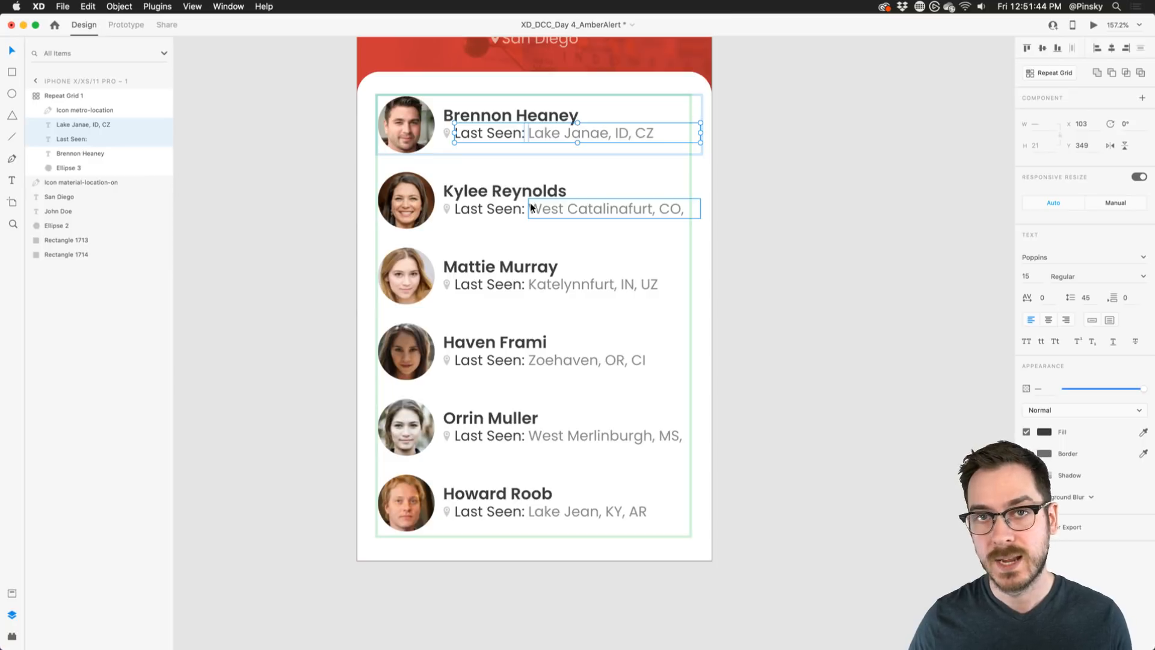
# - Add a red #FF0000 border to the first row's circular photo
pyautogui.click(406, 125)
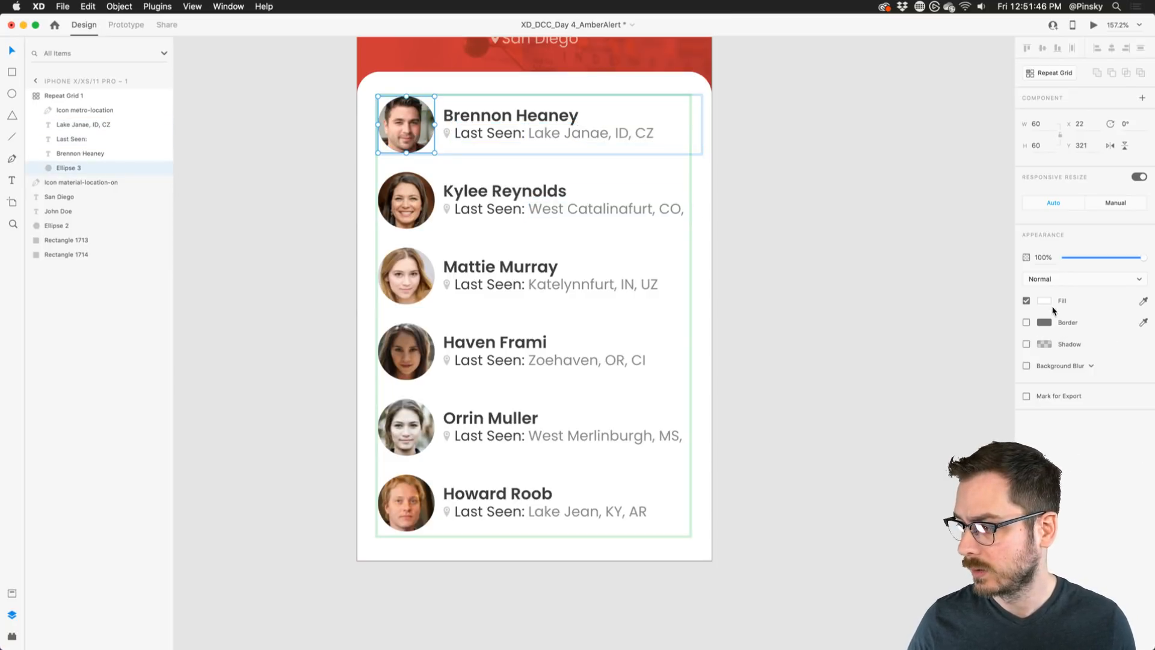
pyautogui.click(1026, 322)
pyautogui.click(1045, 323)
pyautogui.moveTo(975, 271); pyautogui.dragTo(997, 234)
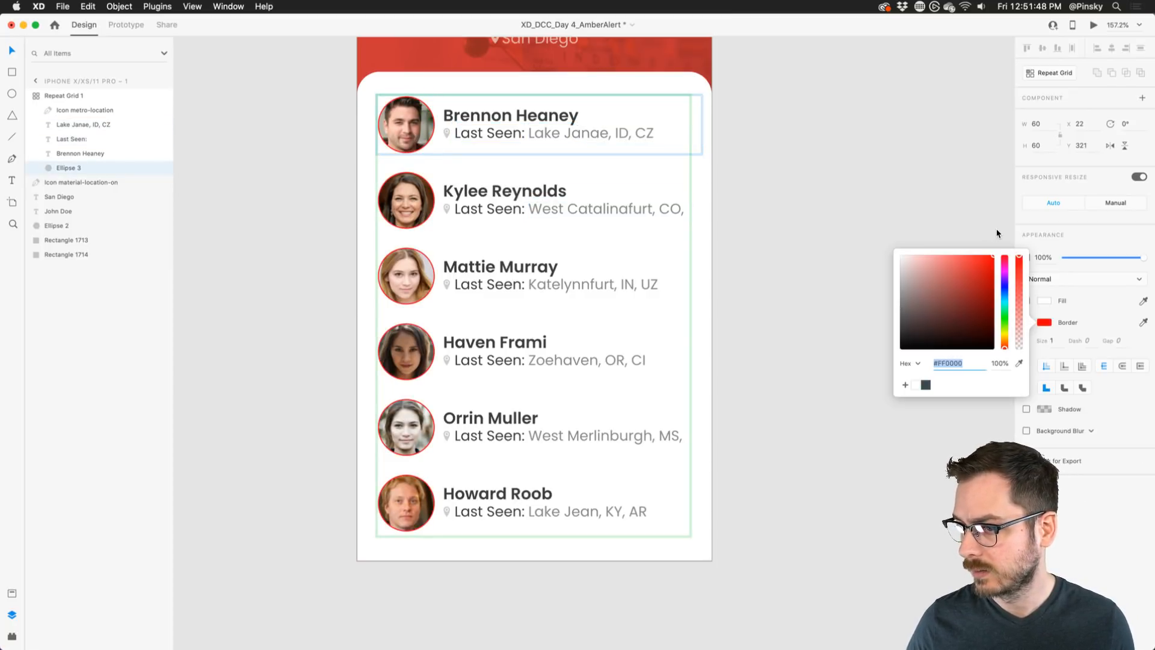
# - Set the circular photo's border size to 4, lower the border colour's opacity to 14%, and deselect the photo
pyautogui.click(1055, 342)
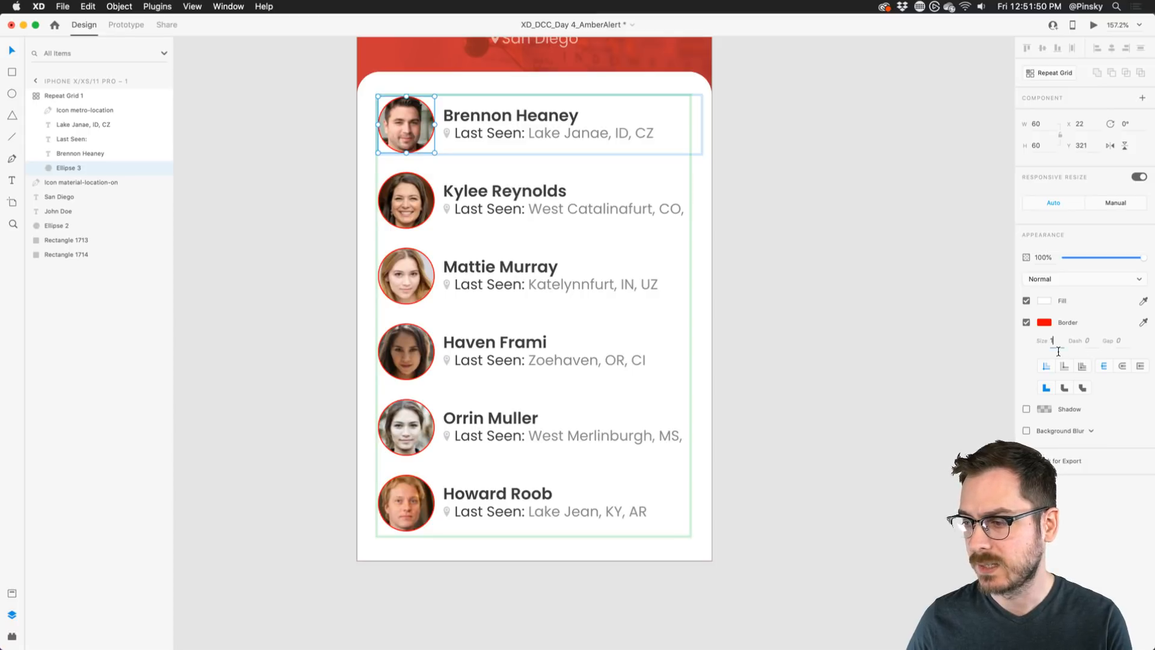
pyautogui.write('1')
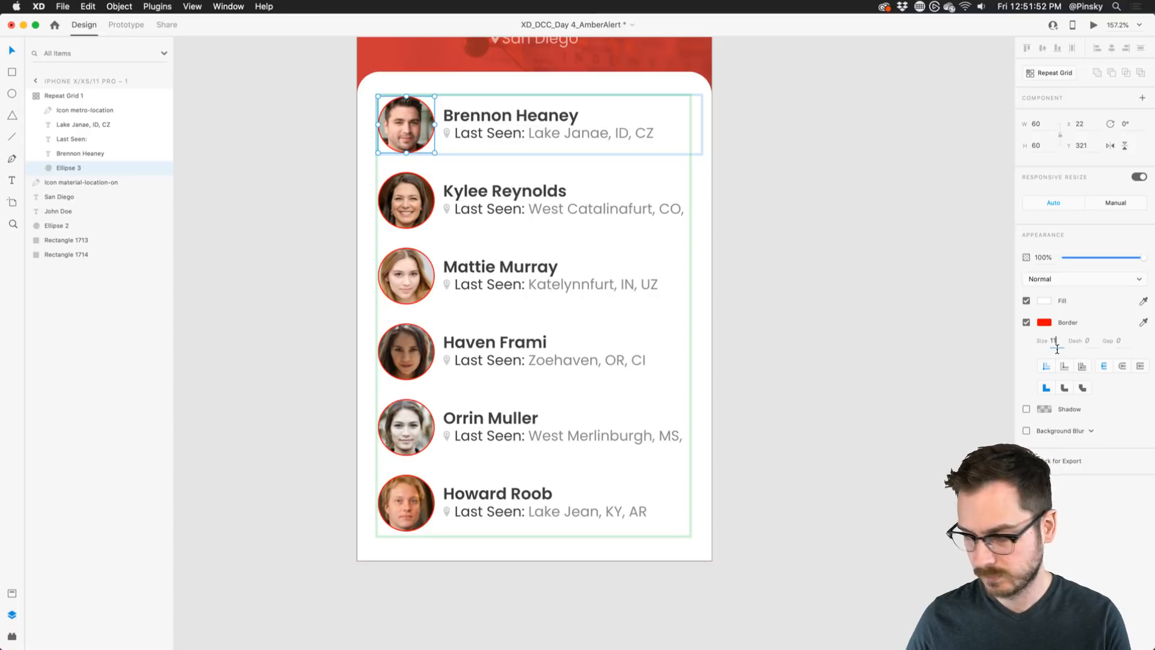
pyautogui.press('BackSpace')
pyautogui.press('BackSpace')
pyautogui.write('4')
pyautogui.press('Return')
pyautogui.click(1045, 322)
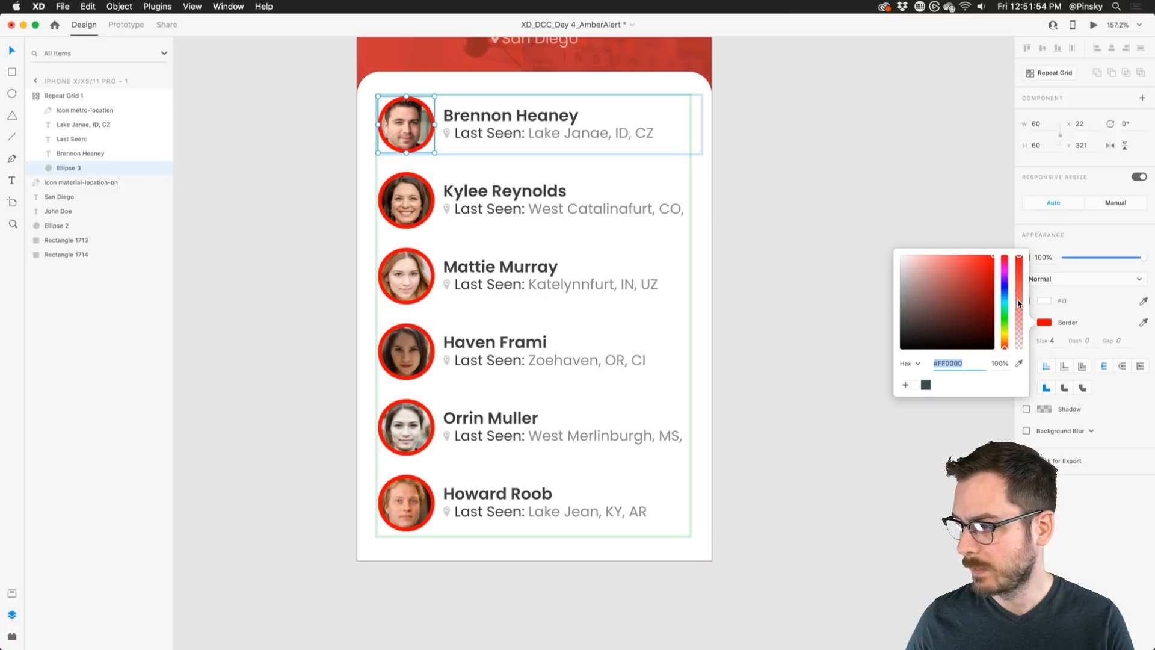
pyautogui.moveTo(1019, 304); pyautogui.dragTo(1017, 338)
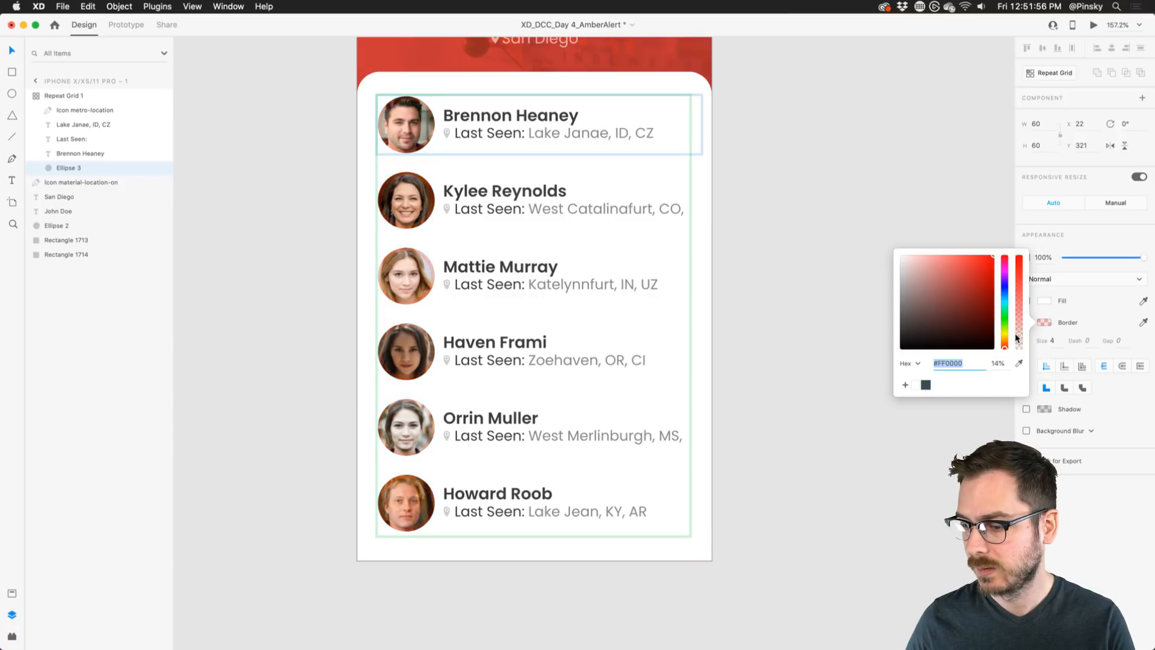
pyautogui.click(856, 455)
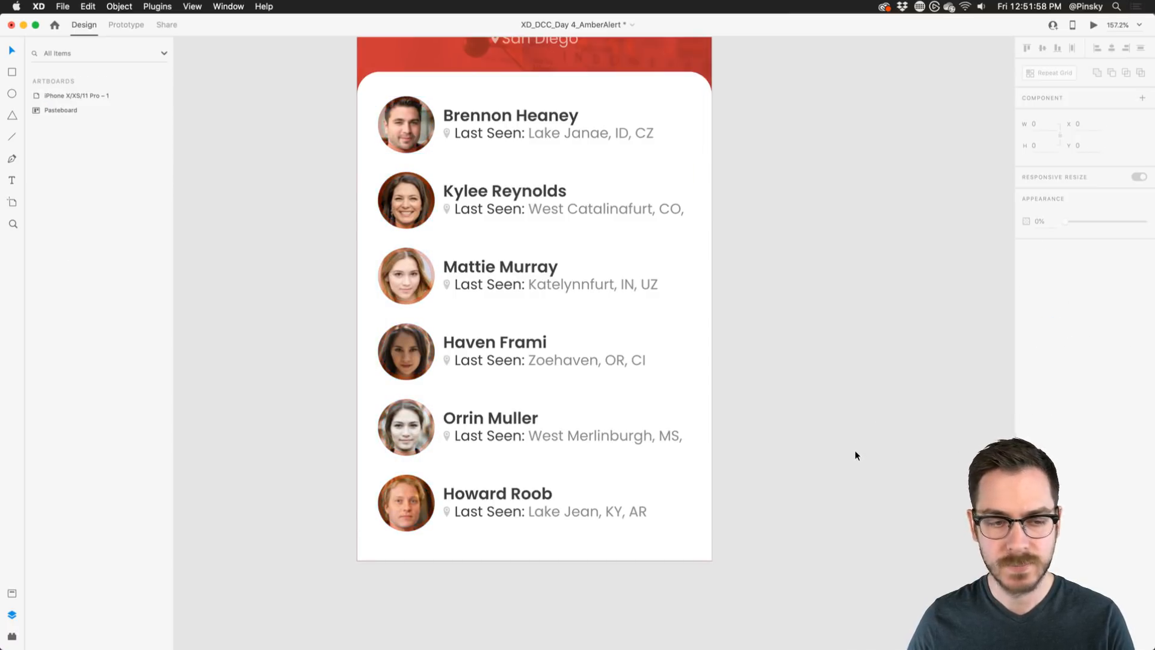
# - Review the whole amber alert screen and the list of UI kits offered for download, including Apple iOS
pyautogui.scroll(2, 776, 301)
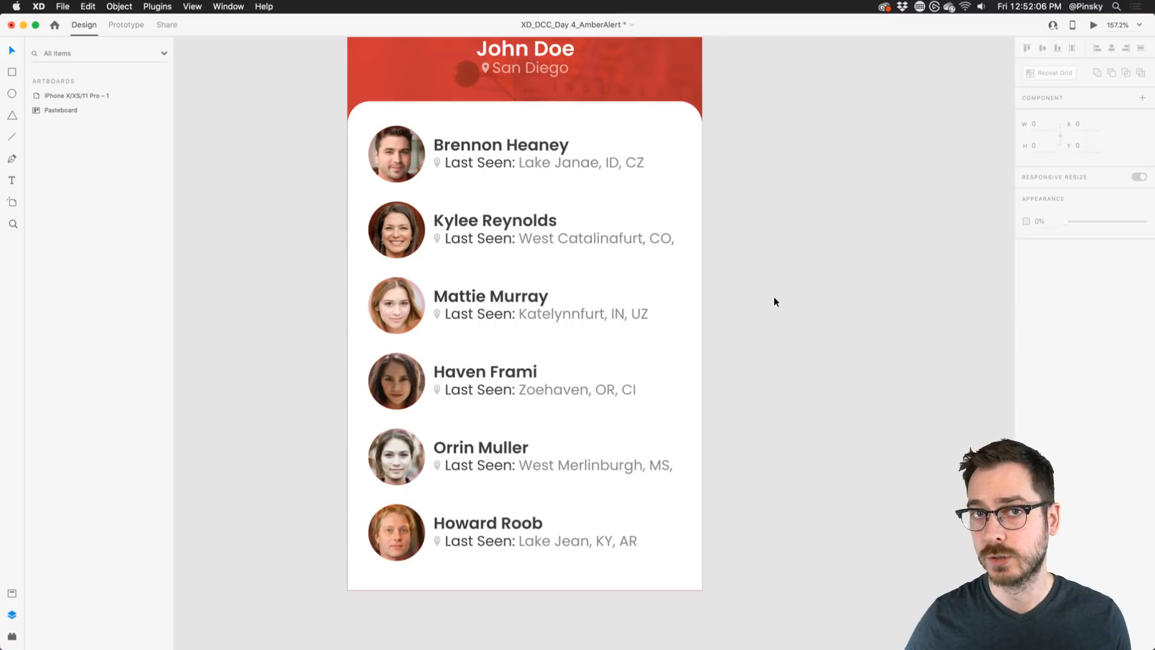
pyautogui.scroll(-5, 774, 297)
pyautogui.hscroll(3, 774, 298)
pyautogui.scroll(2, 774, 297)
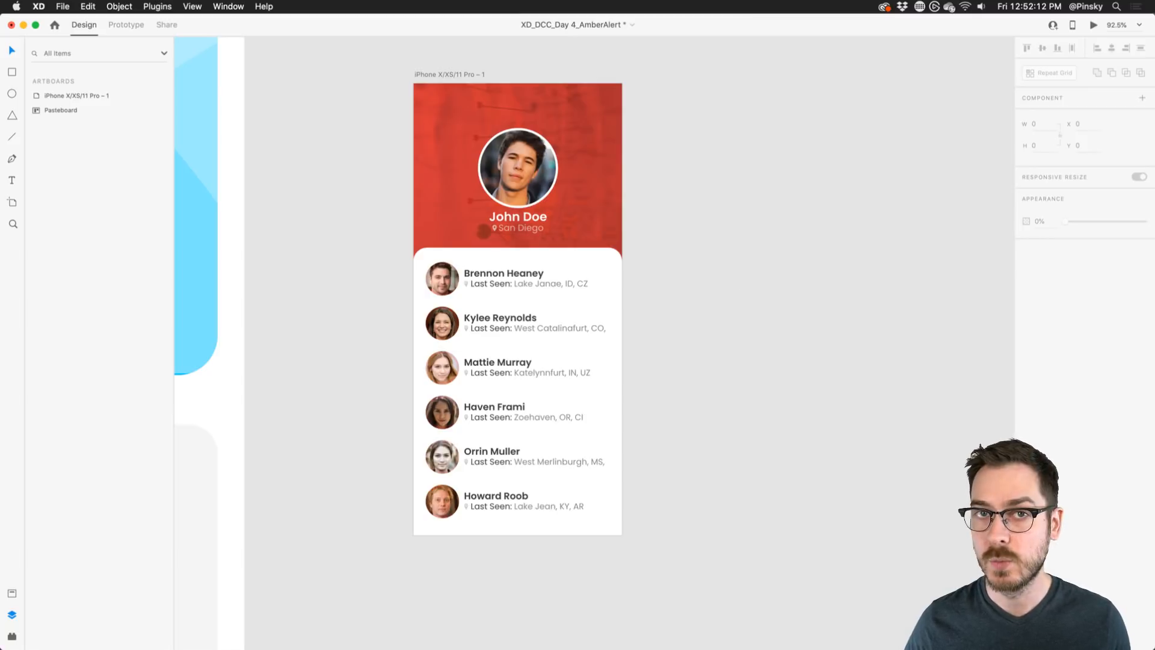
pyautogui.press('super+Tab')
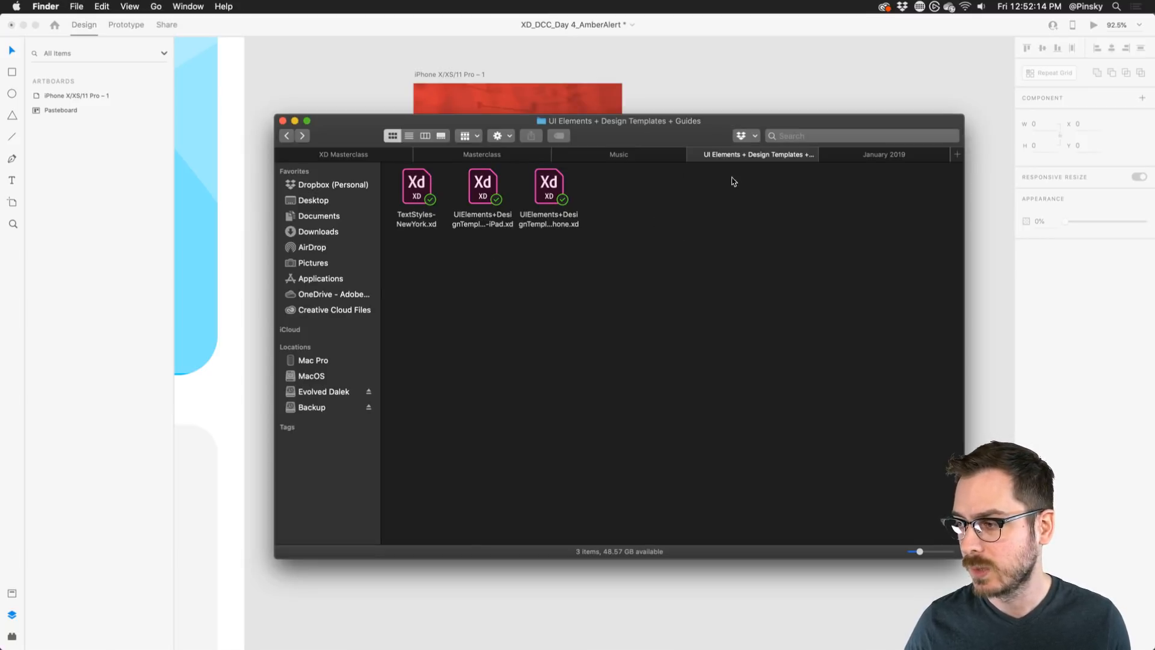
pyautogui.click(305, 81)
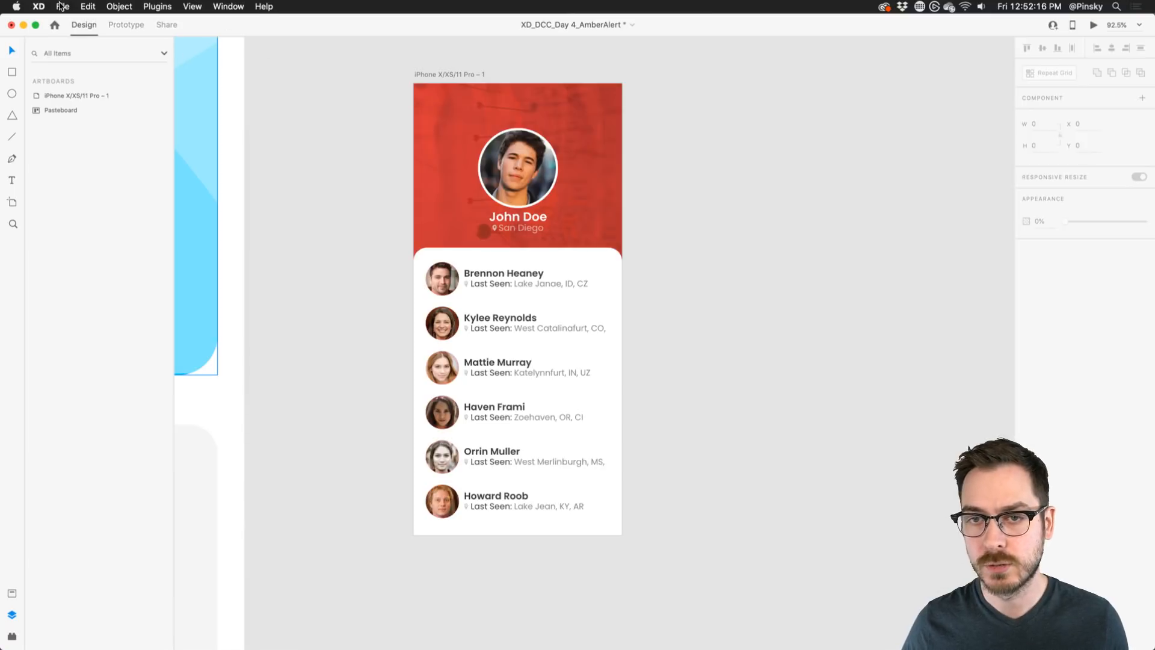
pyautogui.click(62, 6)
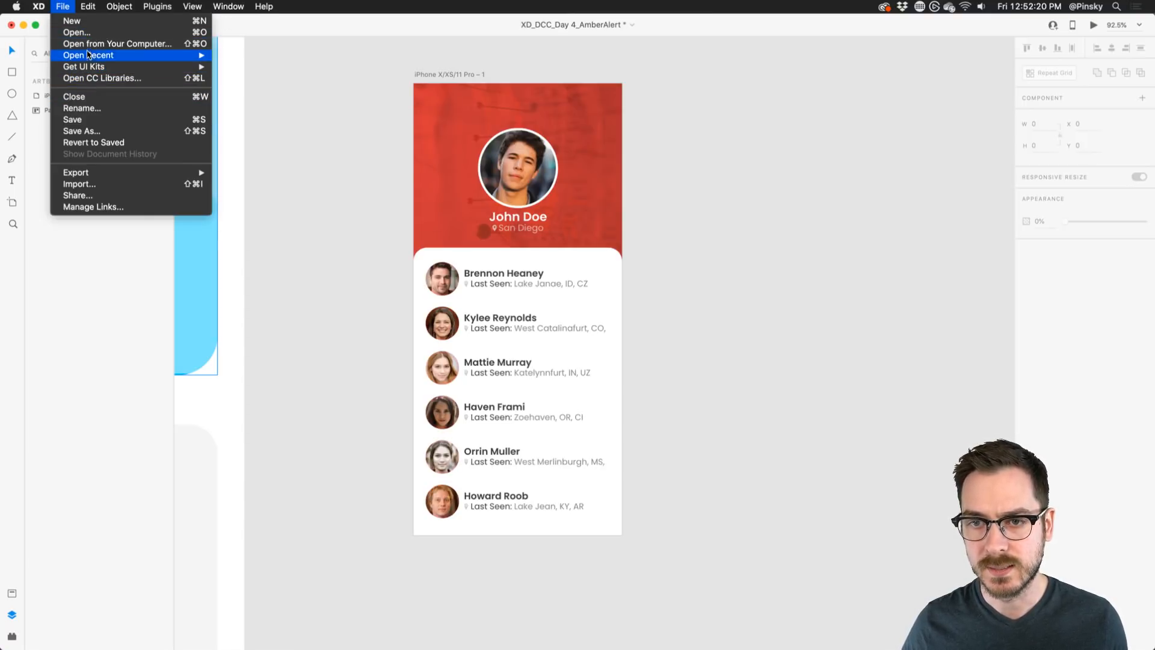
pyautogui.moveTo(91, 67)
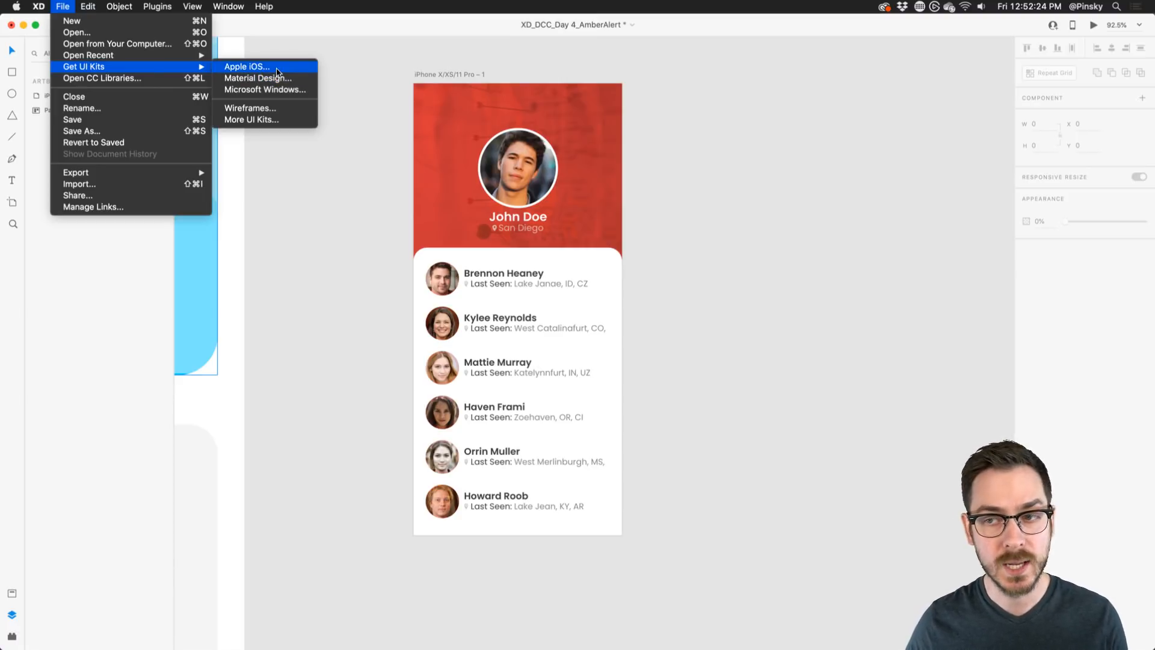
# - Switch to Finder, open the UIElements+DesignTemplates+Guides-iPhone file, and copy its Proactive Siri Shortcut — Lock Screen (iOS 12) artboard
pyautogui.click(364, 26)
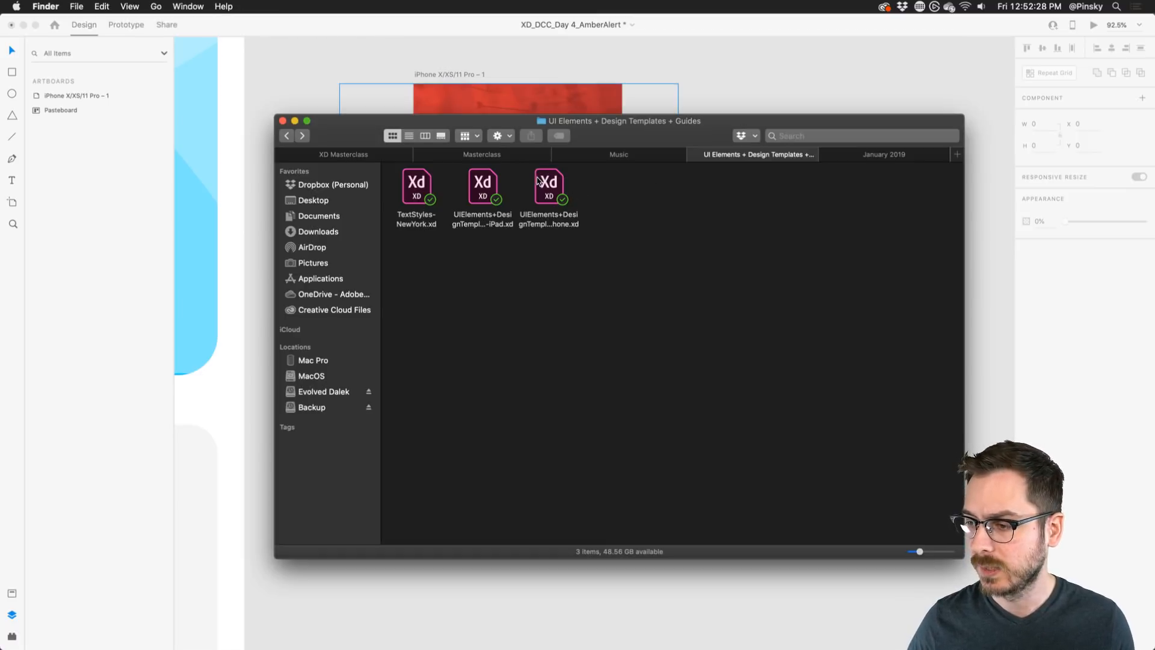
pyautogui.doubleClick(537, 180)
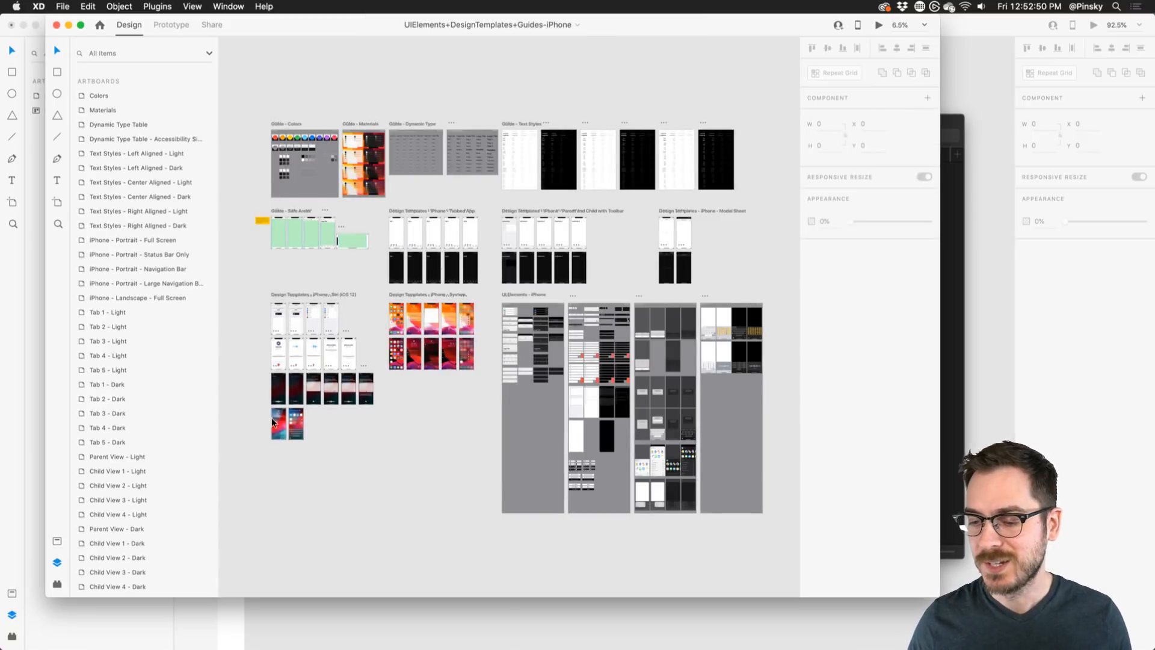
pyautogui.scroll(8, 272, 423)
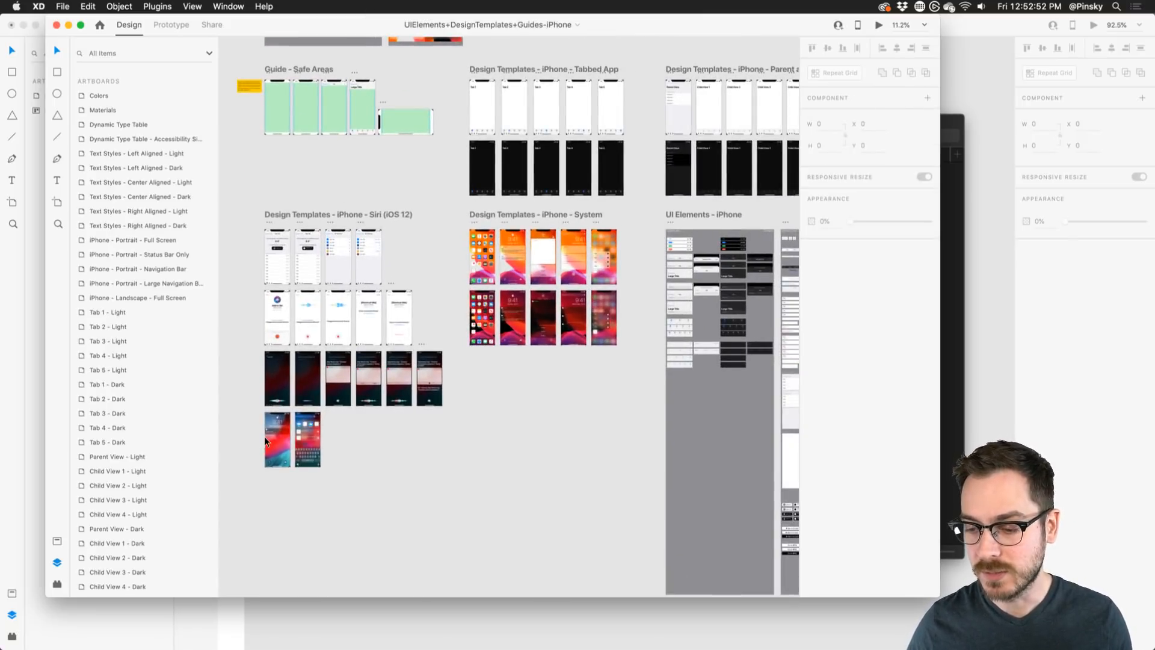
pyautogui.scroll(10, 266, 438)
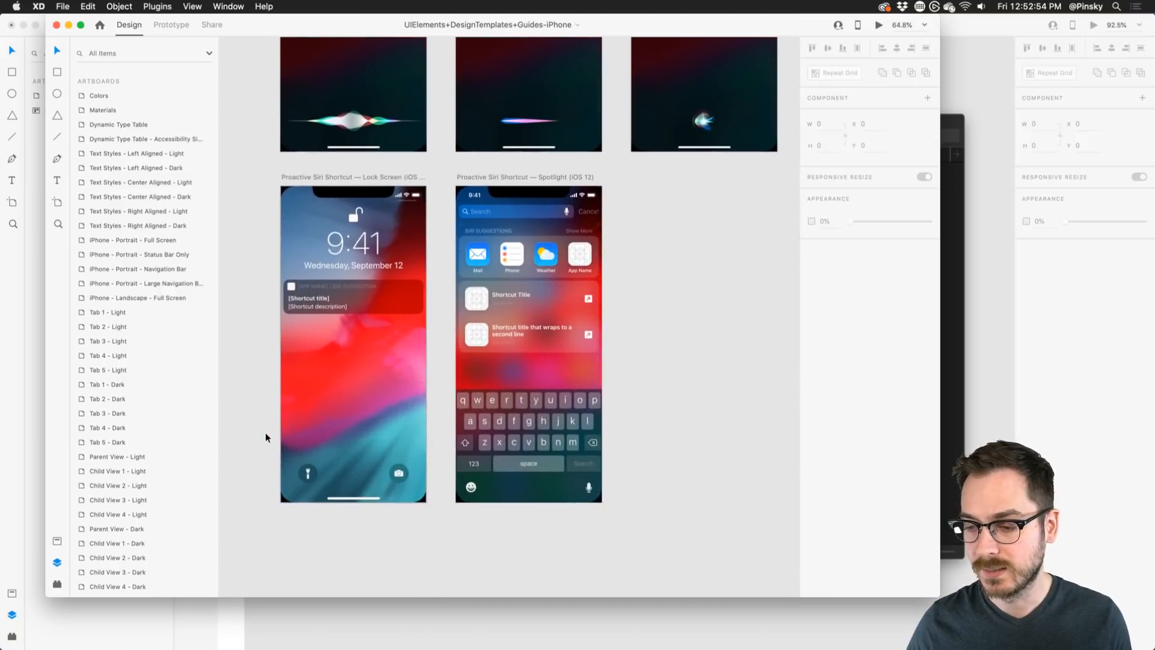
pyautogui.click(299, 175)
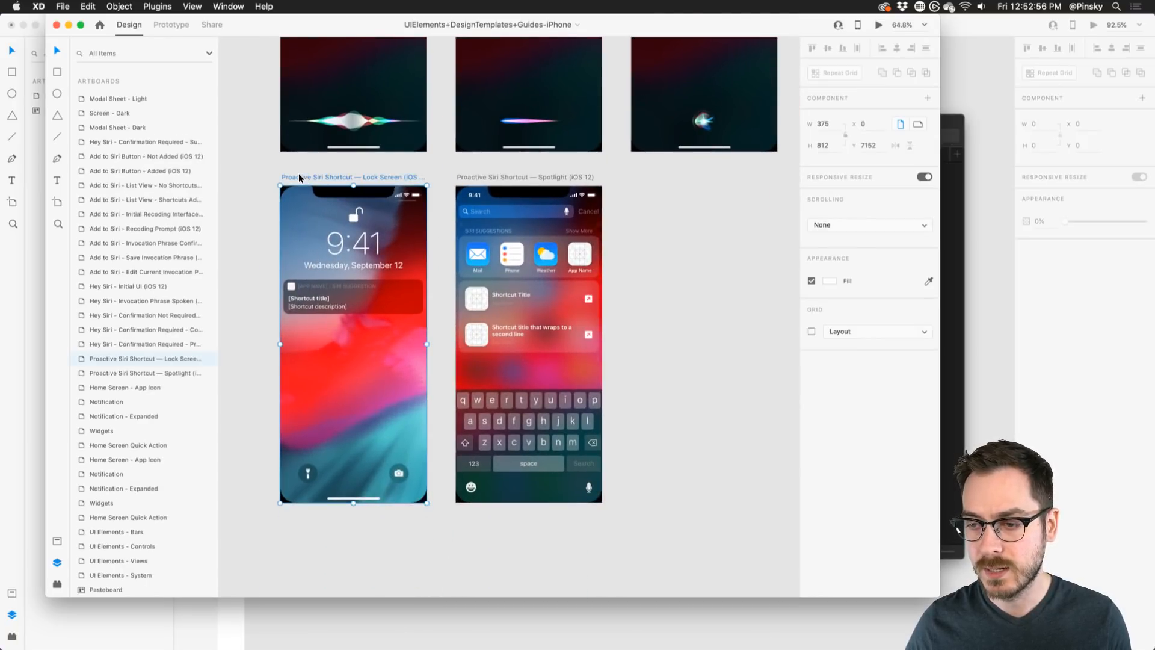
pyautogui.press('super+c')
# - Paste the copied lock screen artboard beside the amber alert screen in XD_OCC_Day 4_AmberAlert and enter its contents around the Siri suggestion notification
pyautogui.press('super+grave')
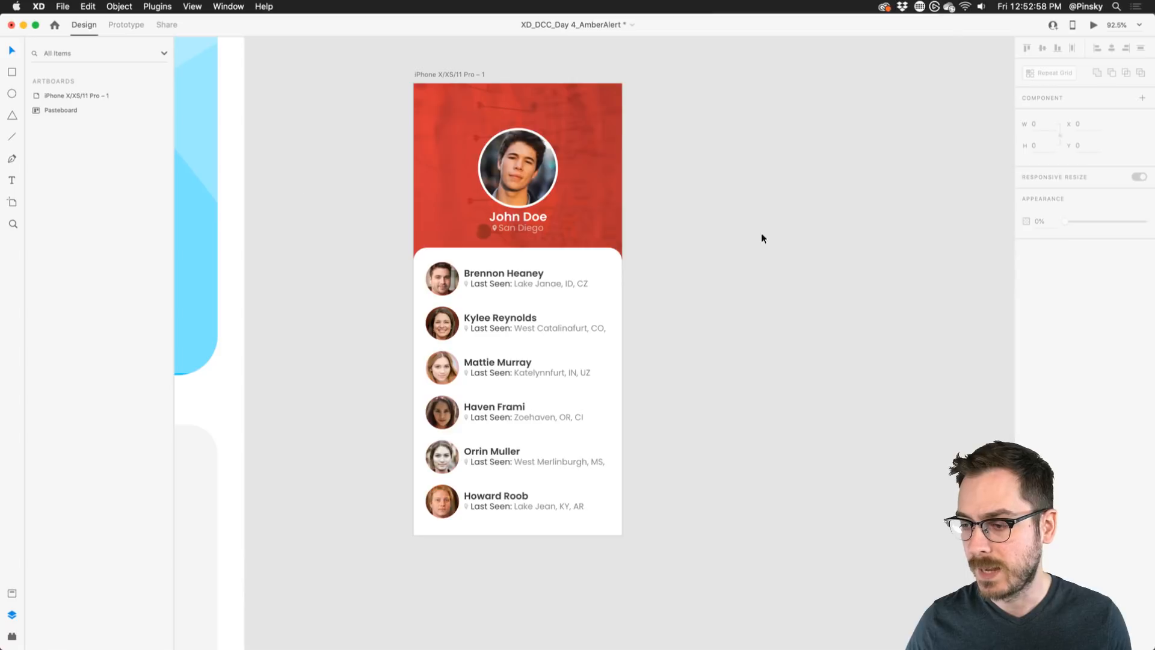
pyautogui.press('super+v')
pyautogui.moveTo(850, 214); pyautogui.dragTo(737, 209)
pyautogui.press('super+a')
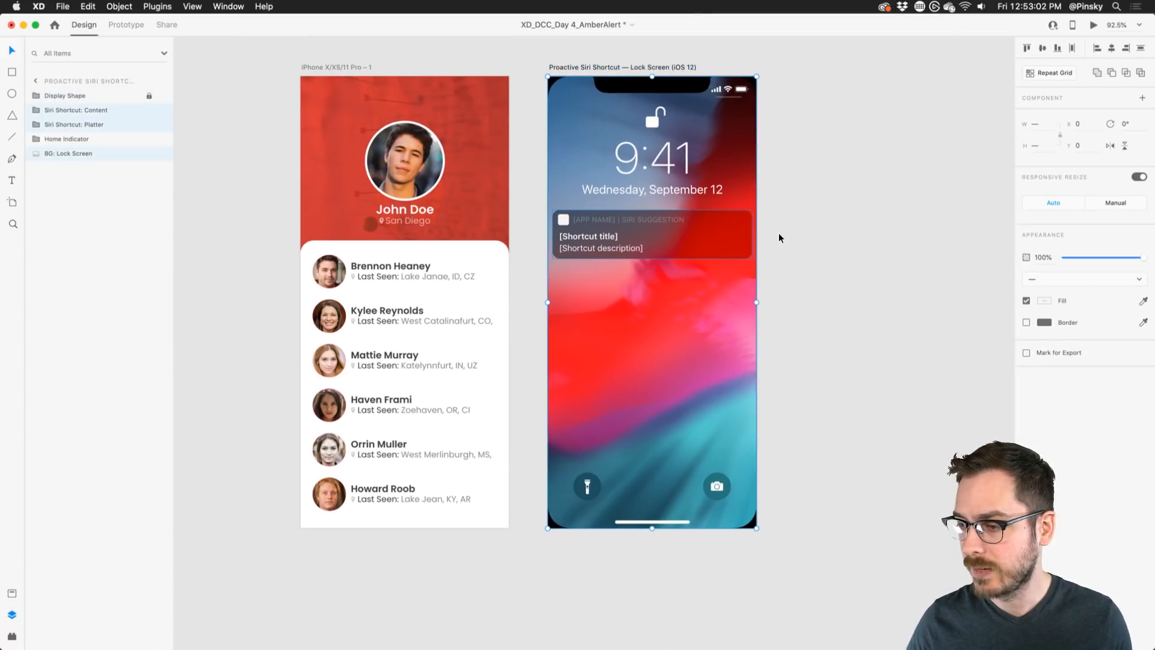
pyautogui.press('Escape')
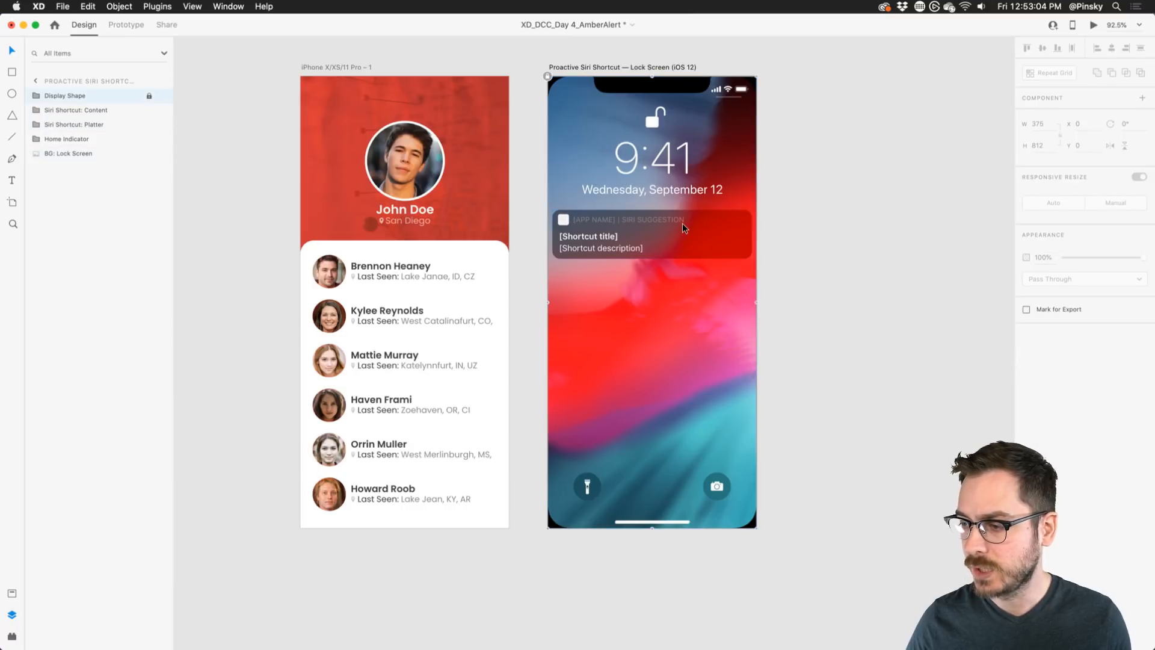
pyautogui.scroll(5, 684, 227)
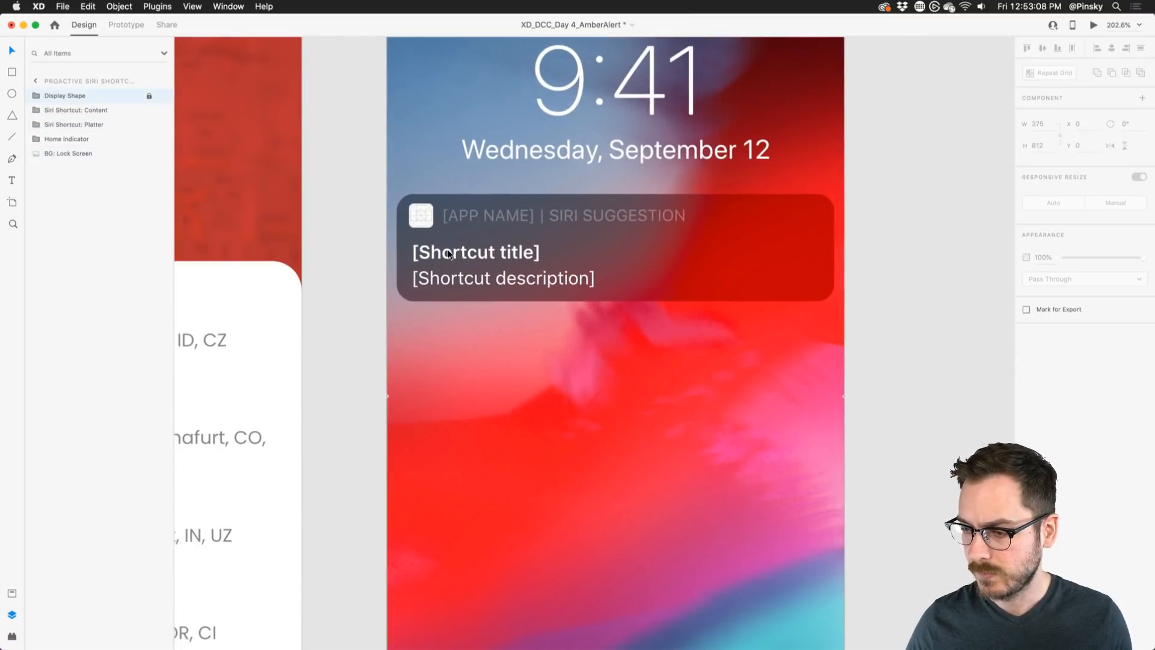
# - Hide the lock screen's Display Shape layer and replace the notification's shortcut title with "AMBER ALERT!"
pyautogui.scroll(-5, 447, 252)
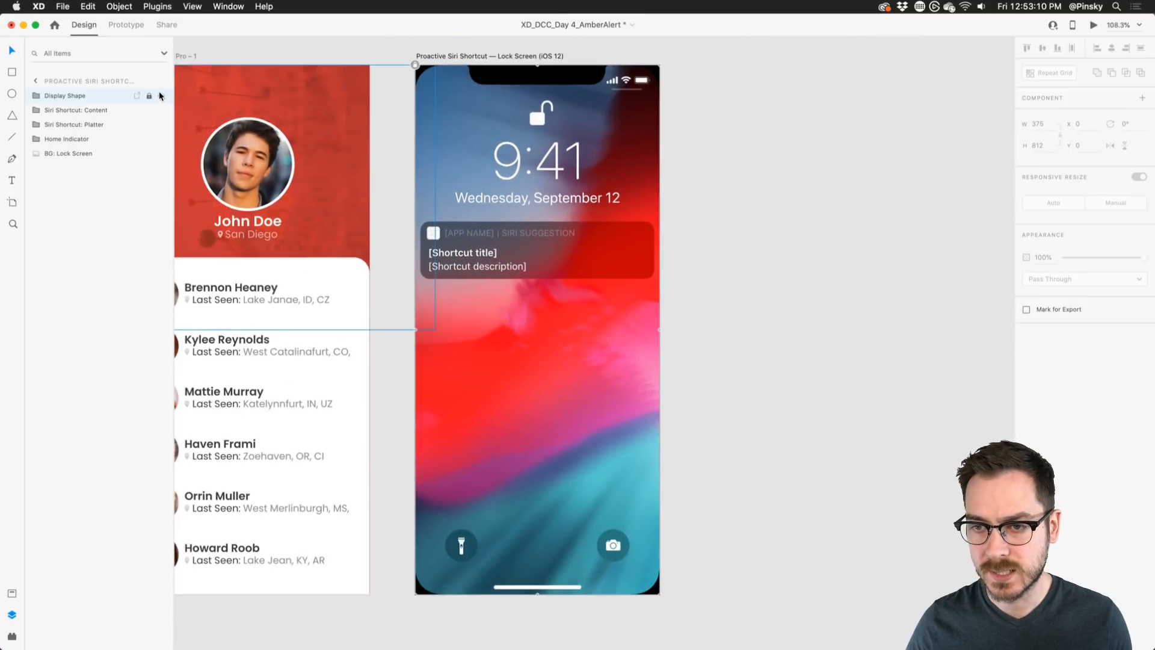
pyautogui.click(161, 97)
pyautogui.doubleClick(454, 254)
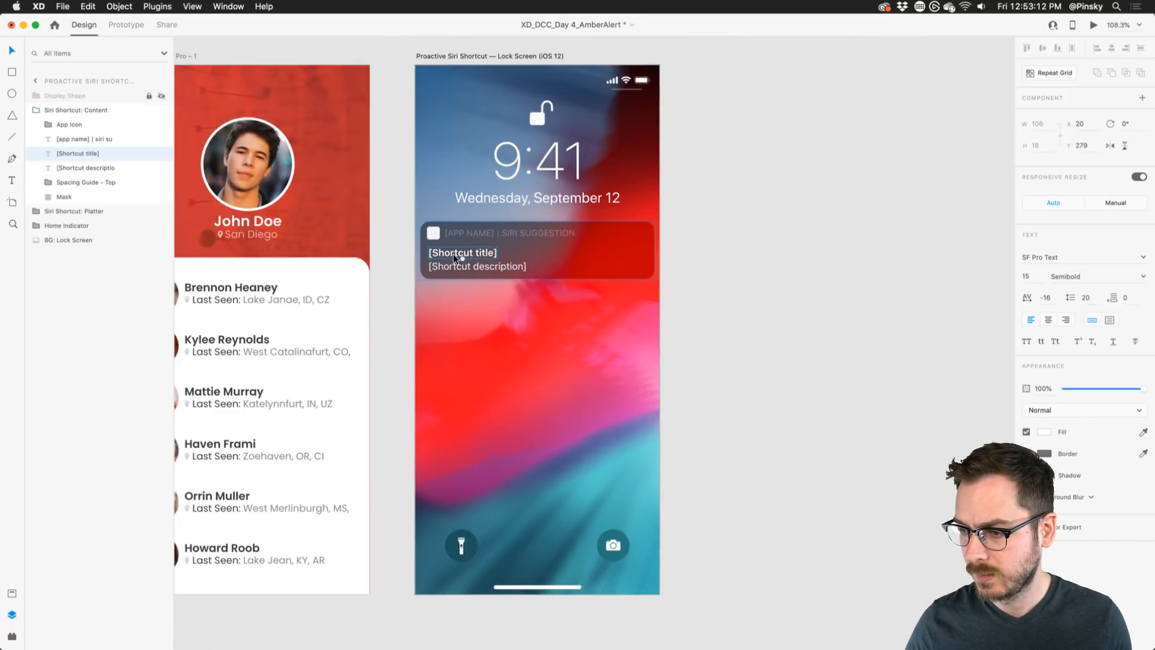
pyautogui.doubleClick(453, 254)
pyautogui.write('AM')
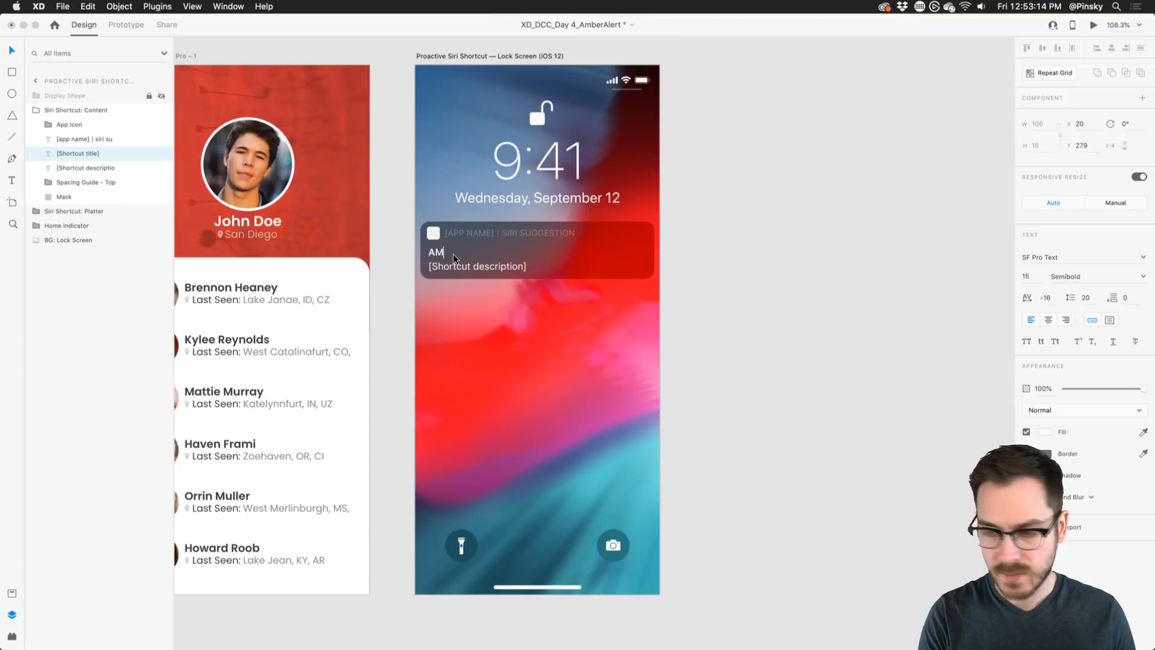
pyautogui.write('BER ALERT')
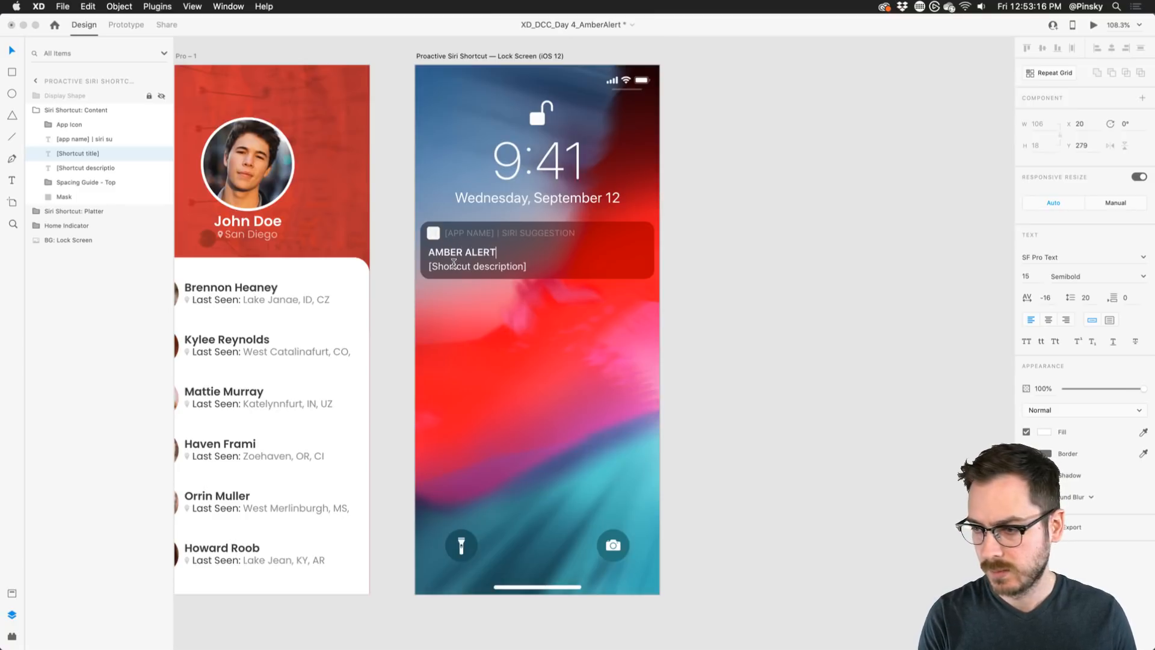
pyautogui.write('!')
# - Replace the notification's shortcut description with the missing person's full name followed by "is missing", and deselect the text
pyautogui.click(463, 268)
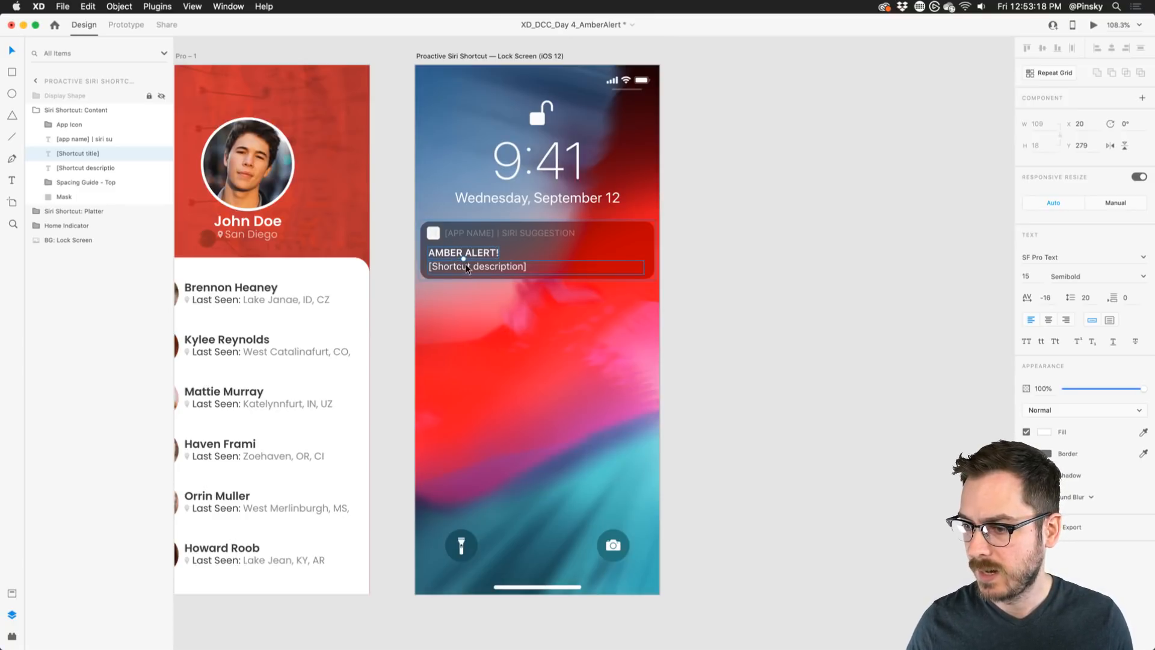
pyautogui.doubleClick(466, 269)
pyautogui.write('J')
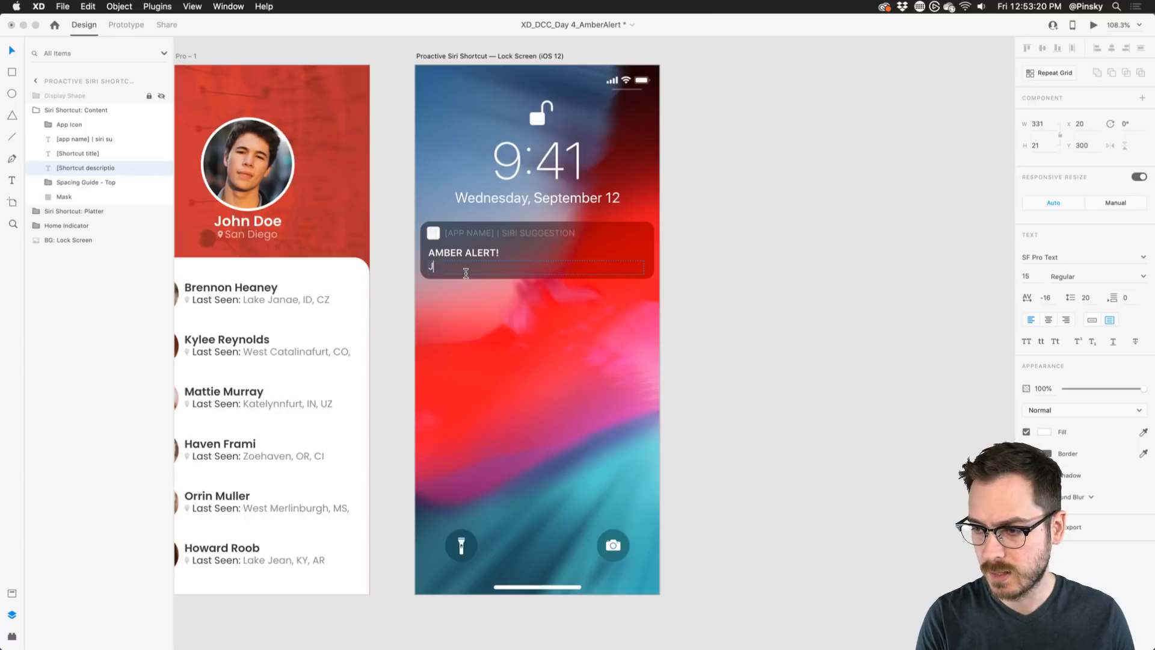
pyautogui.write('ohn Doe')
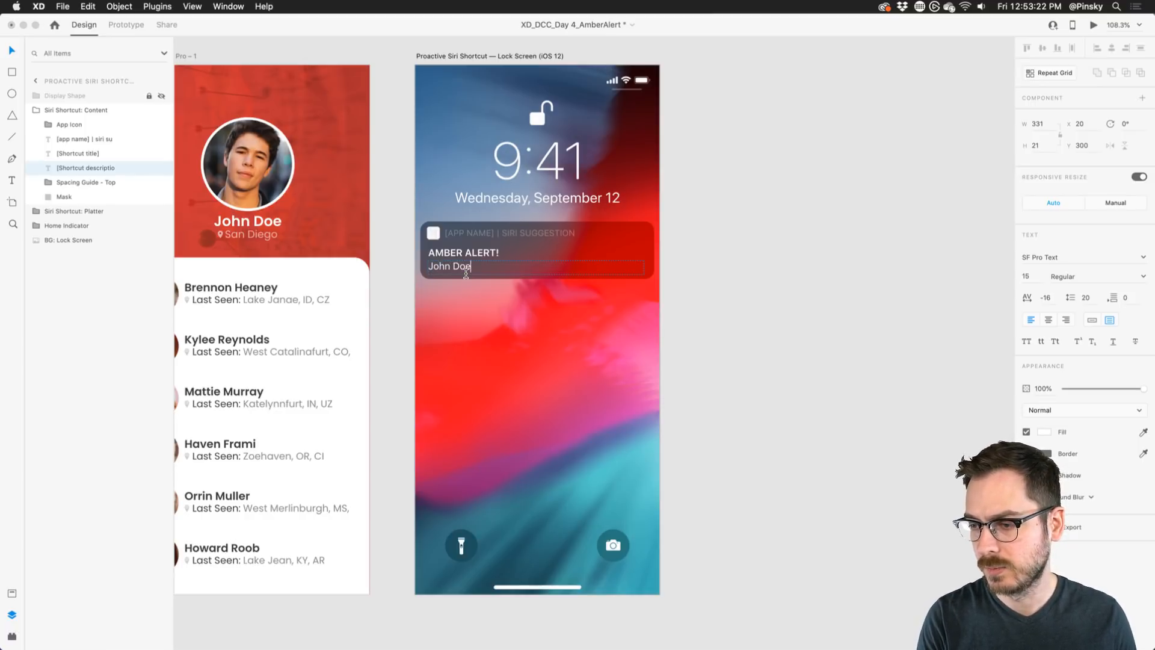
pyautogui.write(' is missing')
pyautogui.press('Escape')
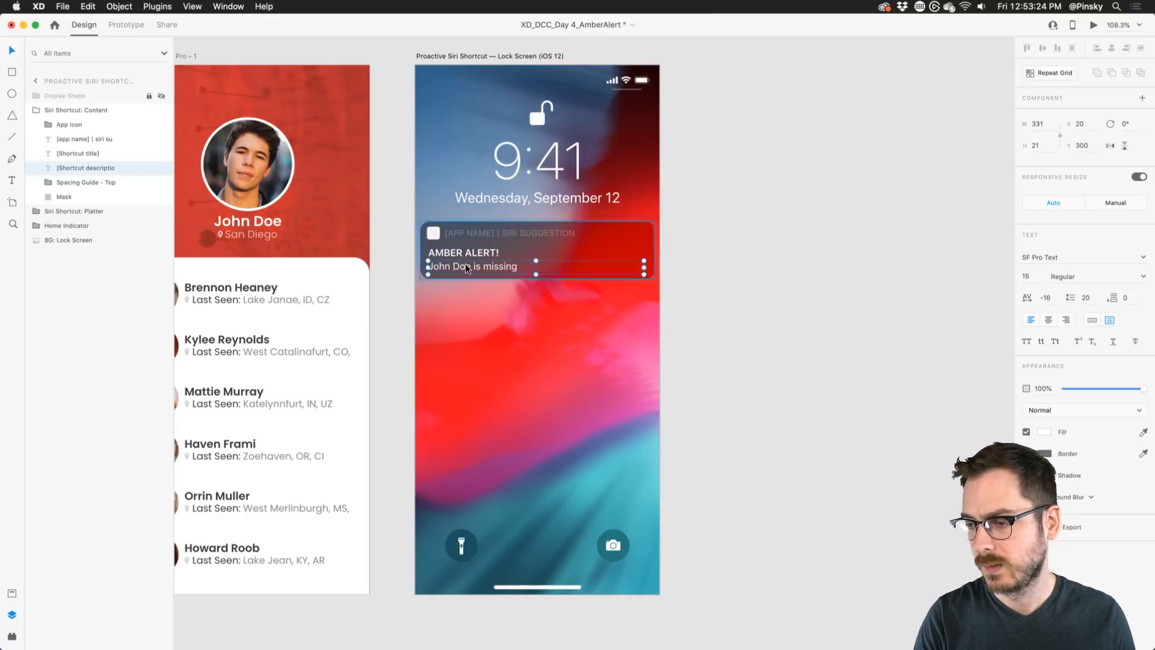
pyautogui.scroll(-5, 466, 268)
pyautogui.click(626, 256)
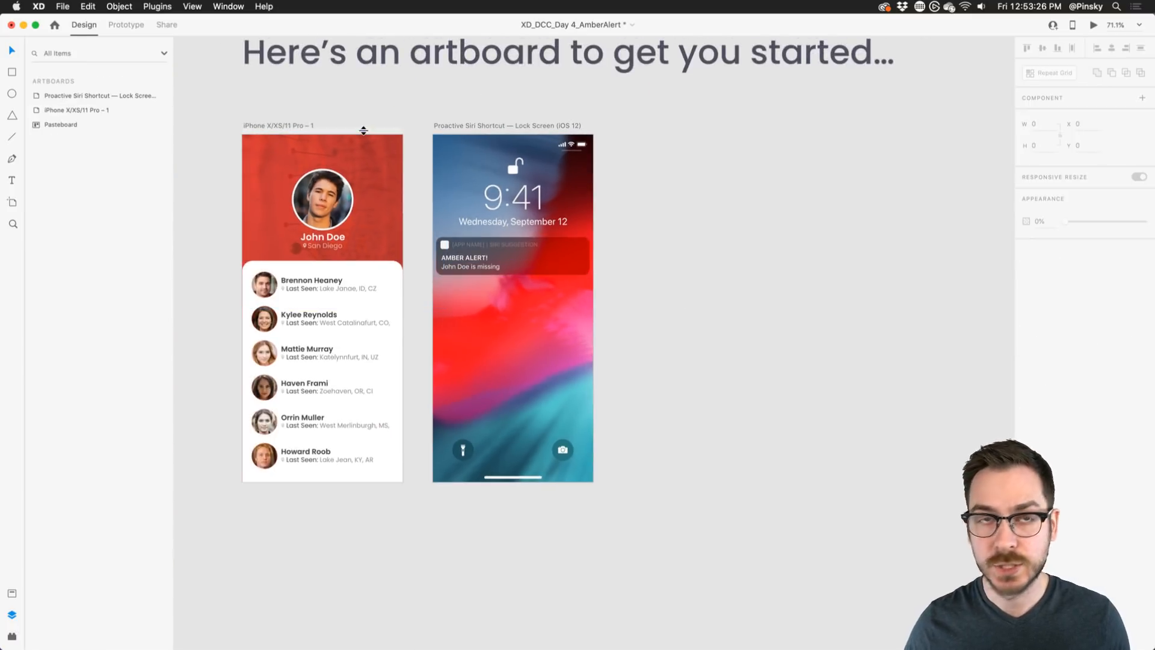
# - In Prototype mode, link the Siri Shortcut content on the lock screen to the iPhone X/XS/11 Pro – 1 artboard with a Tap-triggered Transition
pyautogui.click(128, 25)
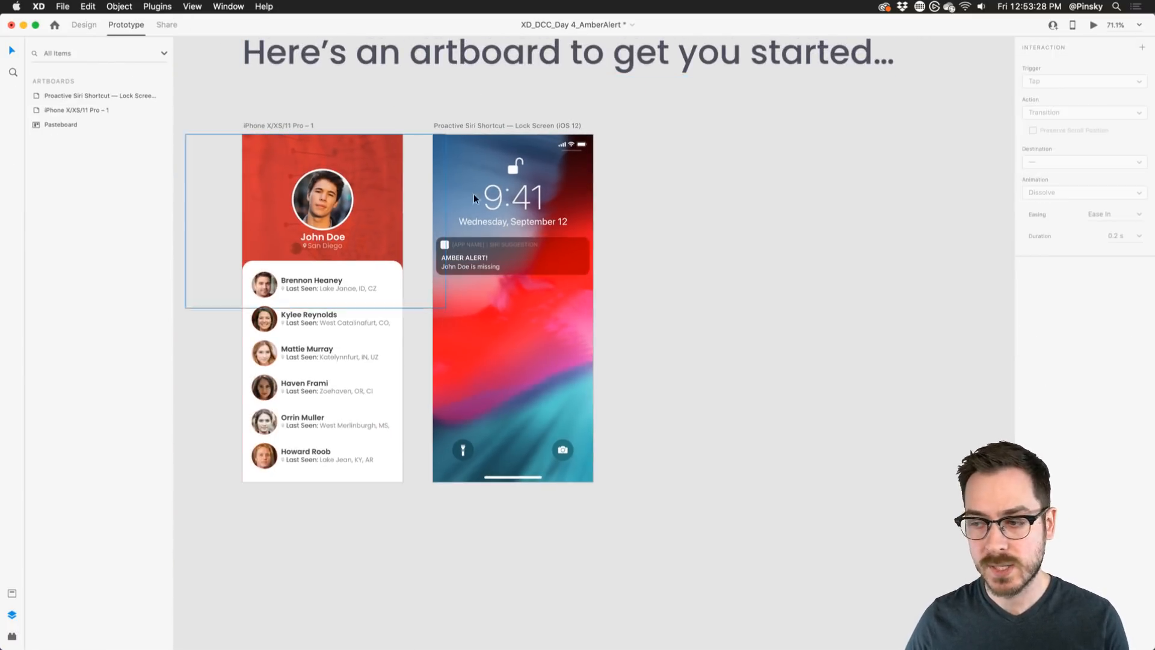
pyautogui.click(546, 267)
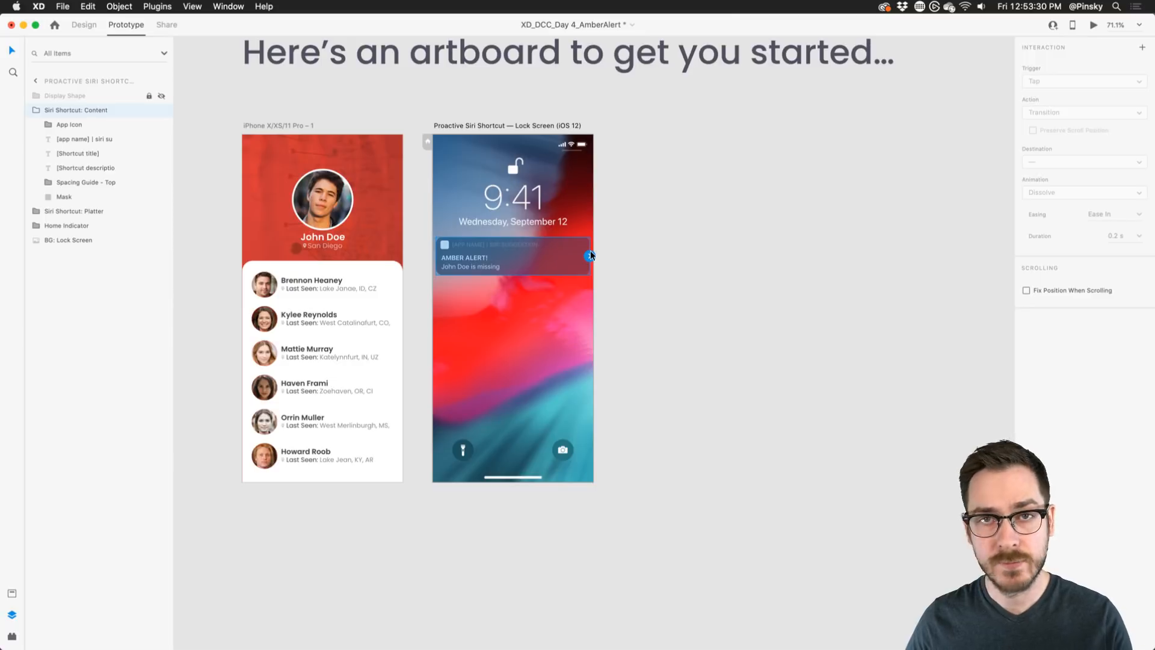
pyautogui.moveTo(590, 256); pyautogui.dragTo(329, 278)
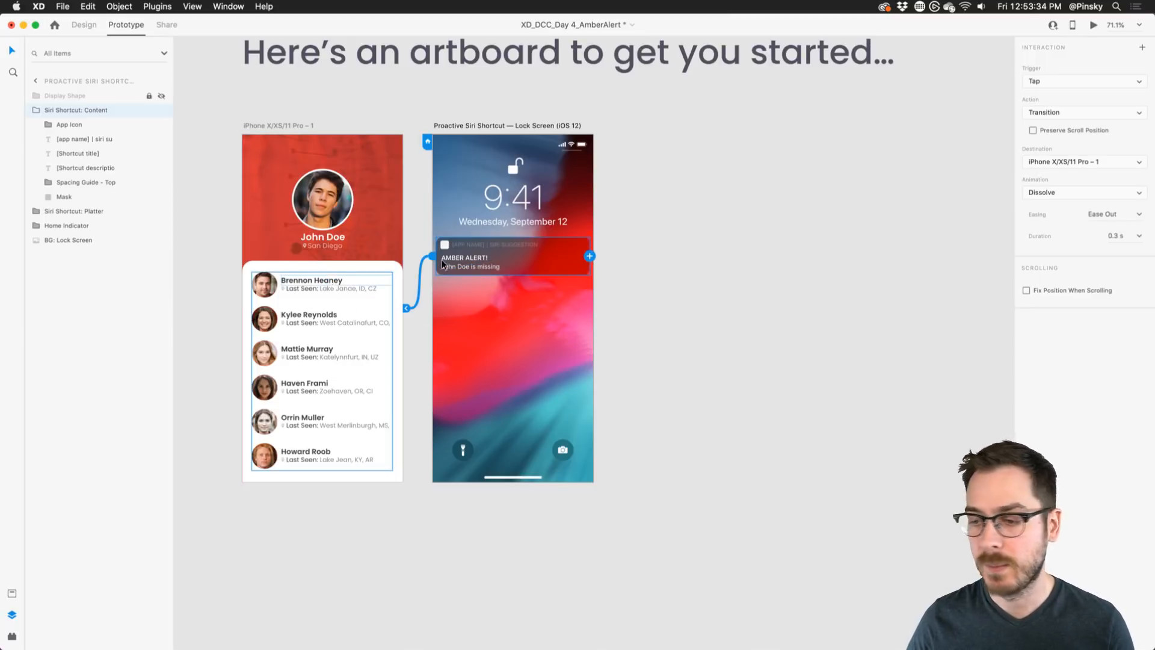
pyautogui.click(1084, 81)
pyautogui.click(1083, 81)
pyautogui.click(1109, 112)
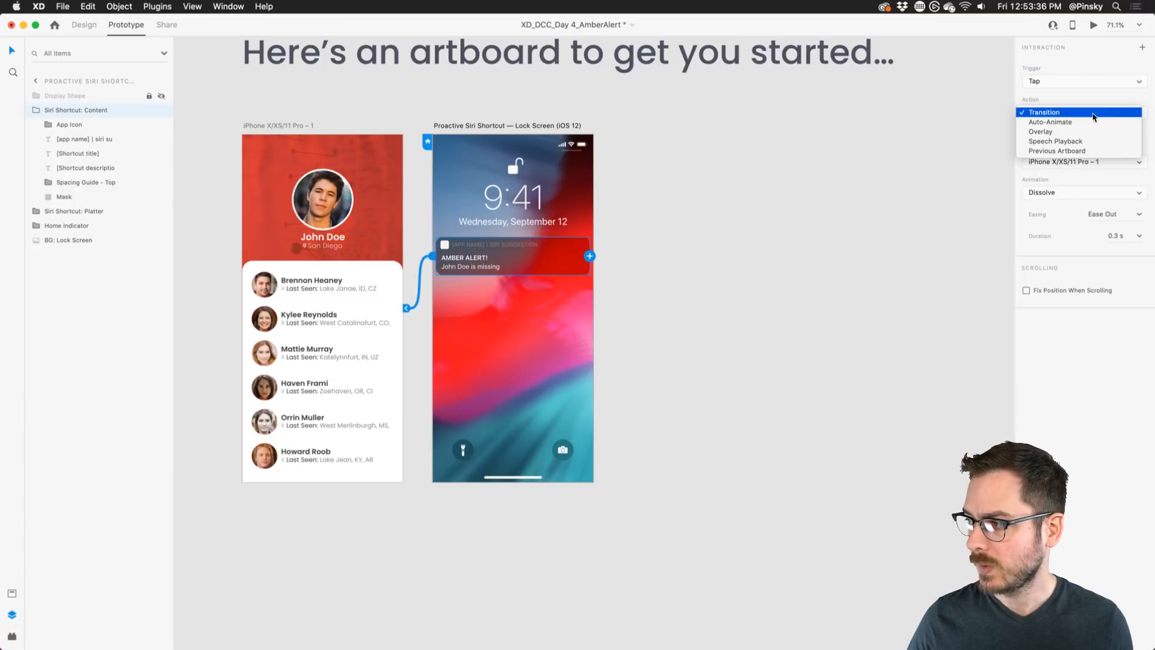
pyautogui.click(1092, 115)
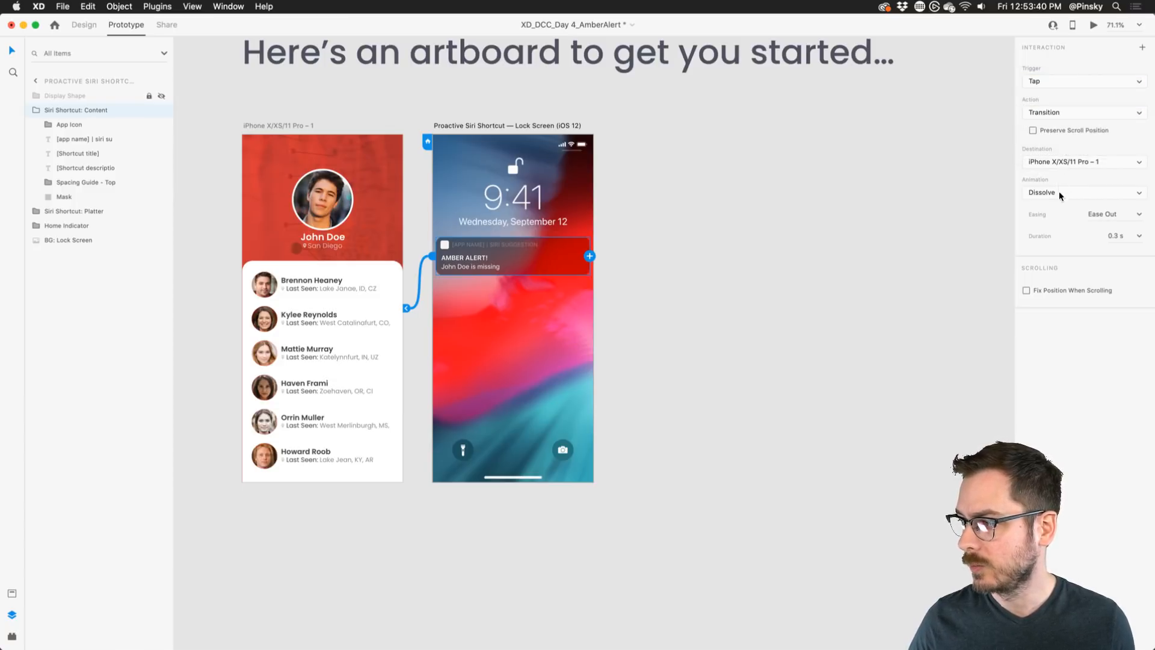
# - Set the notification link's animation to Slide Left with Ease In-Out easing
pyautogui.click(1057, 190)
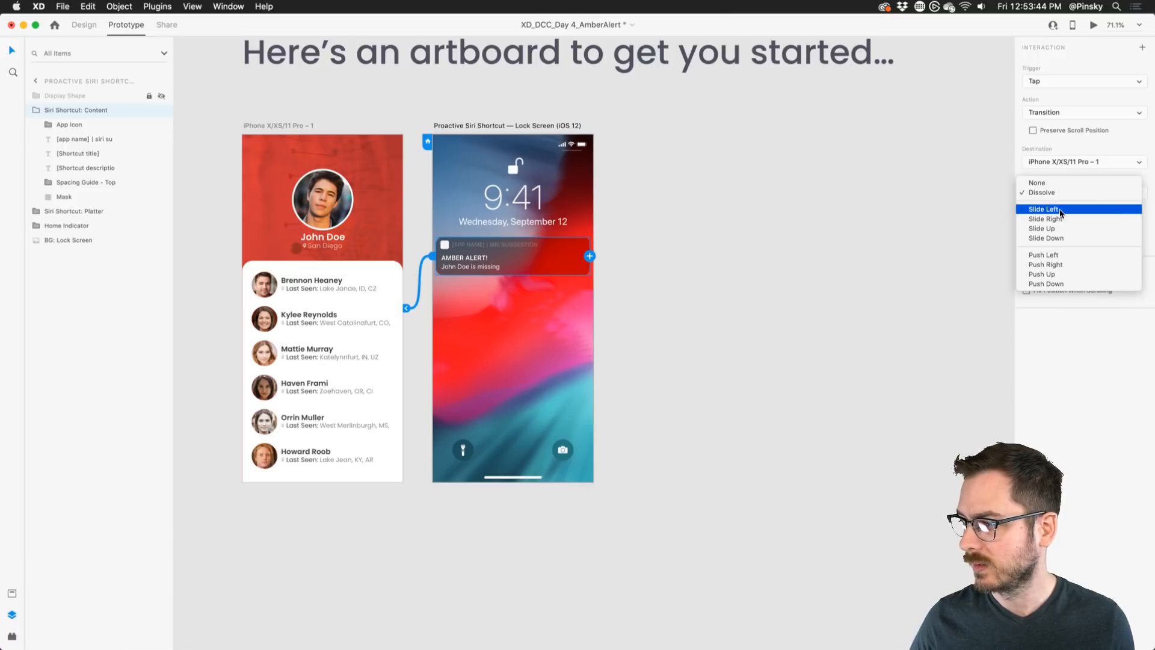
pyautogui.click(1055, 209)
pyautogui.click(1138, 214)
pyautogui.click(1108, 261)
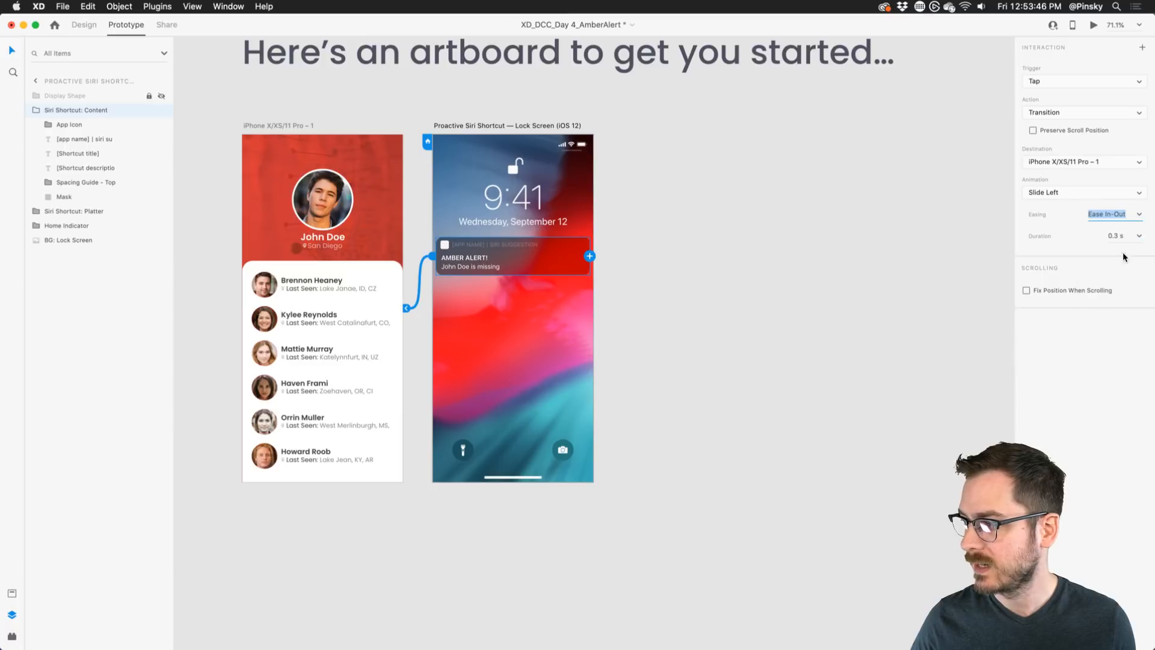
# - Preview the prototype, open the amber alert screen from the lock screen notification, and close the preview
pyautogui.click(1094, 24)
pyautogui.click(499, 227)
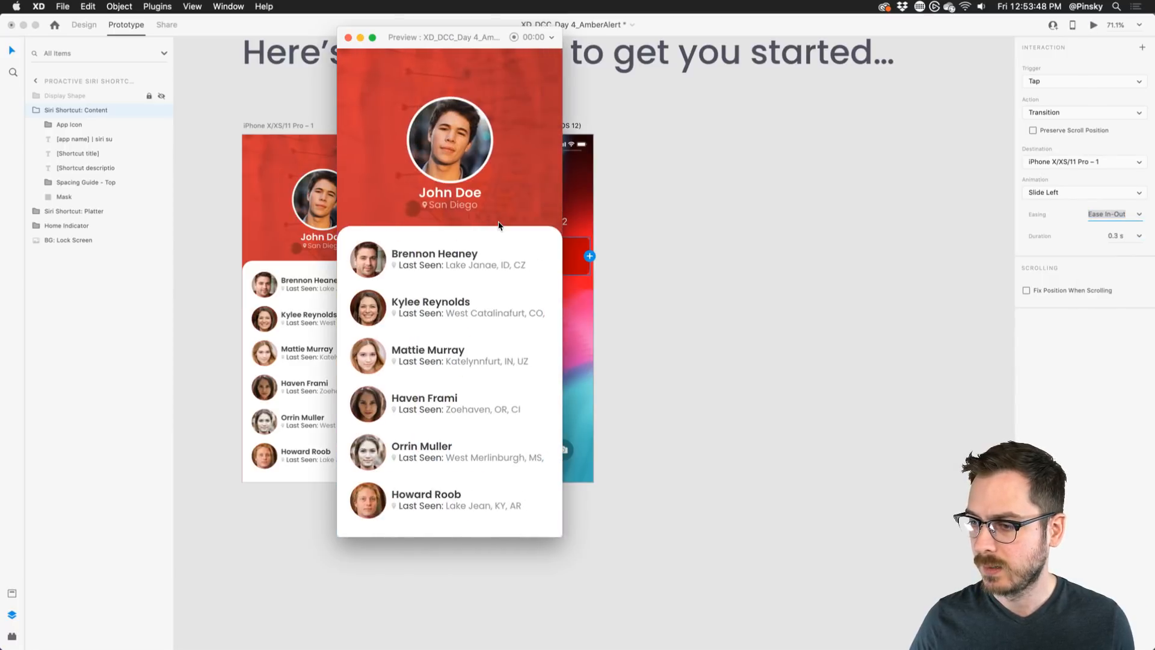
pyautogui.click(348, 37)
pyautogui.hscroll(-3, 341, 163)
pyautogui.scroll(5, 338, 231)
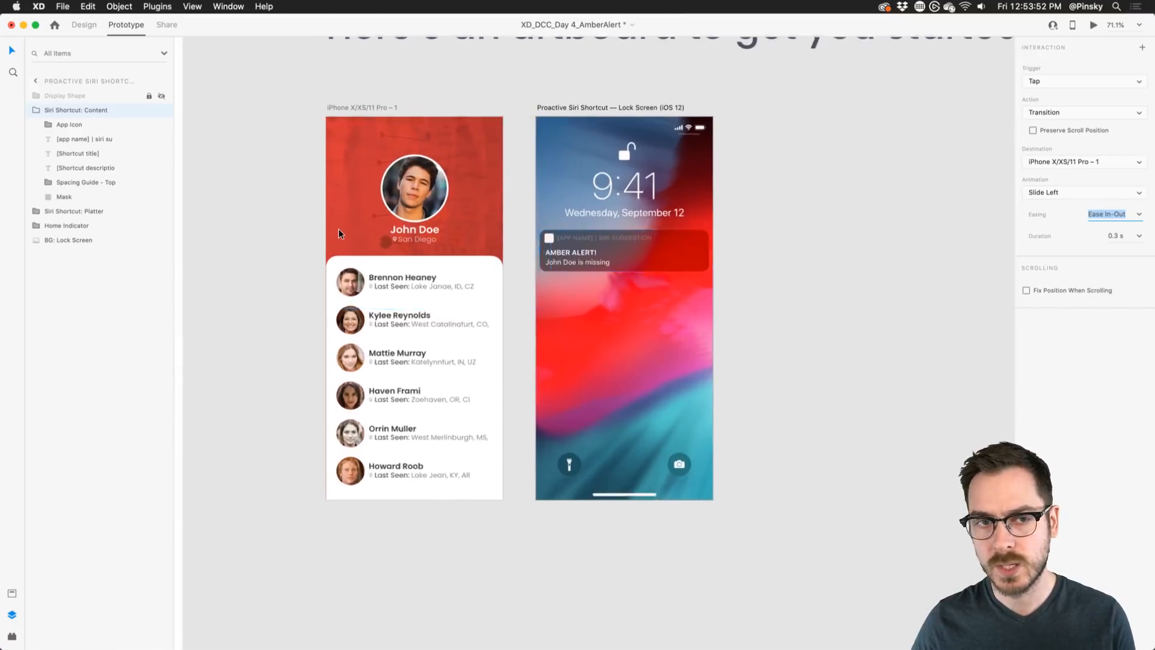
pyautogui.scroll(-3, 254, 236)
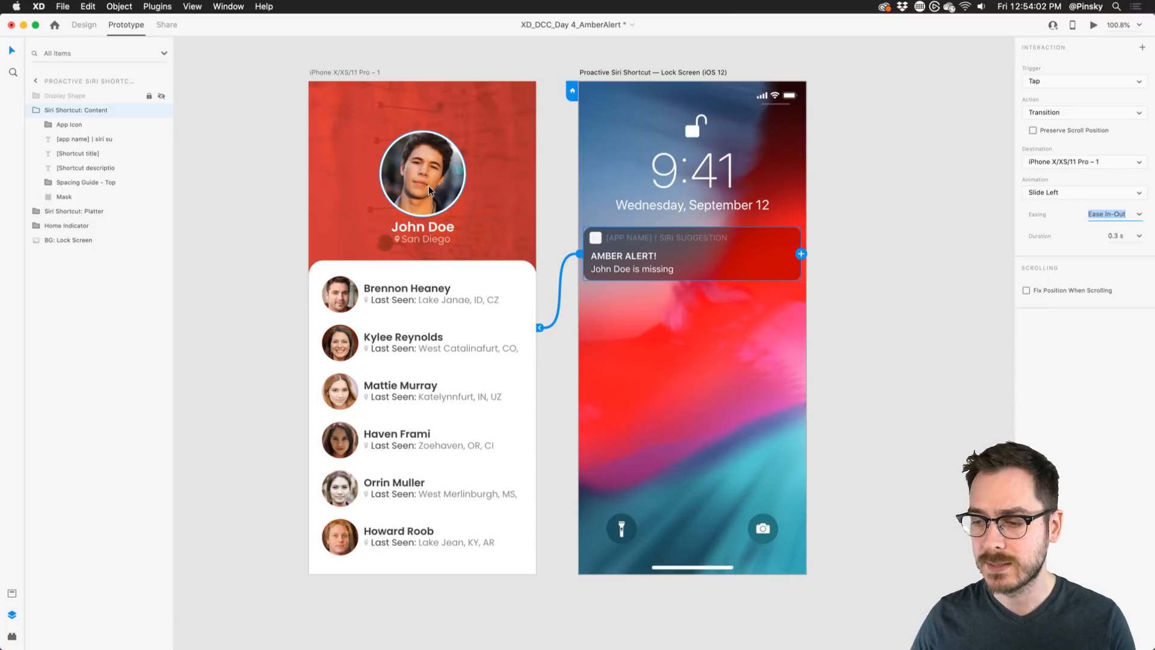
pyautogui.scroll(5, 348, 311)
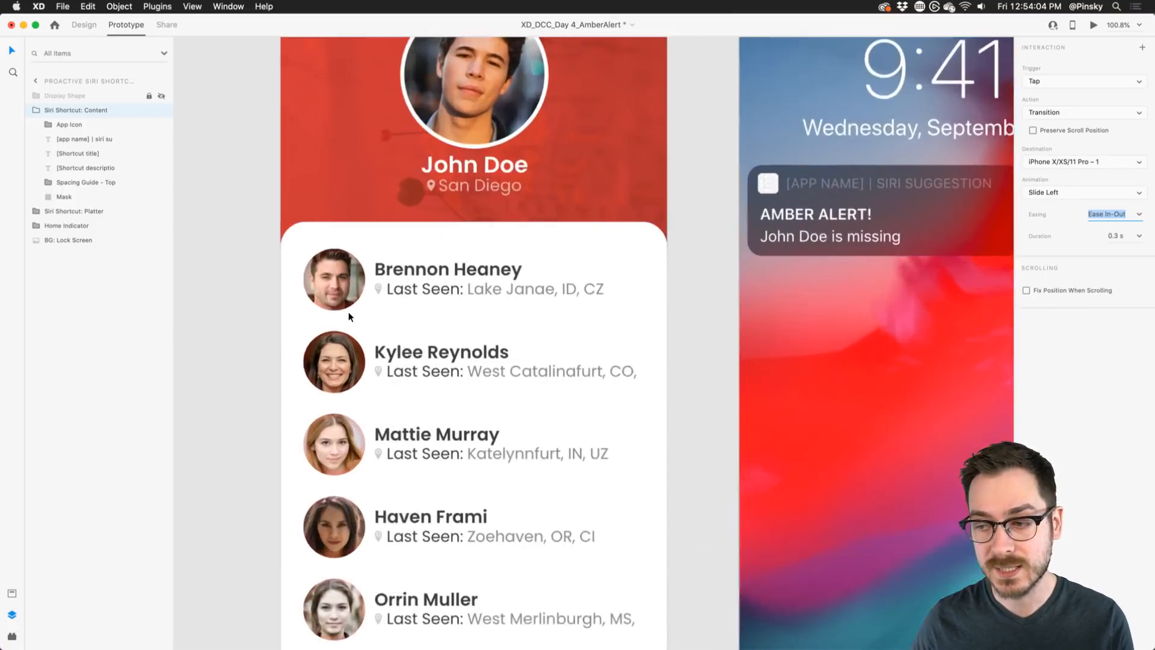
pyautogui.scroll(-2, 349, 308)
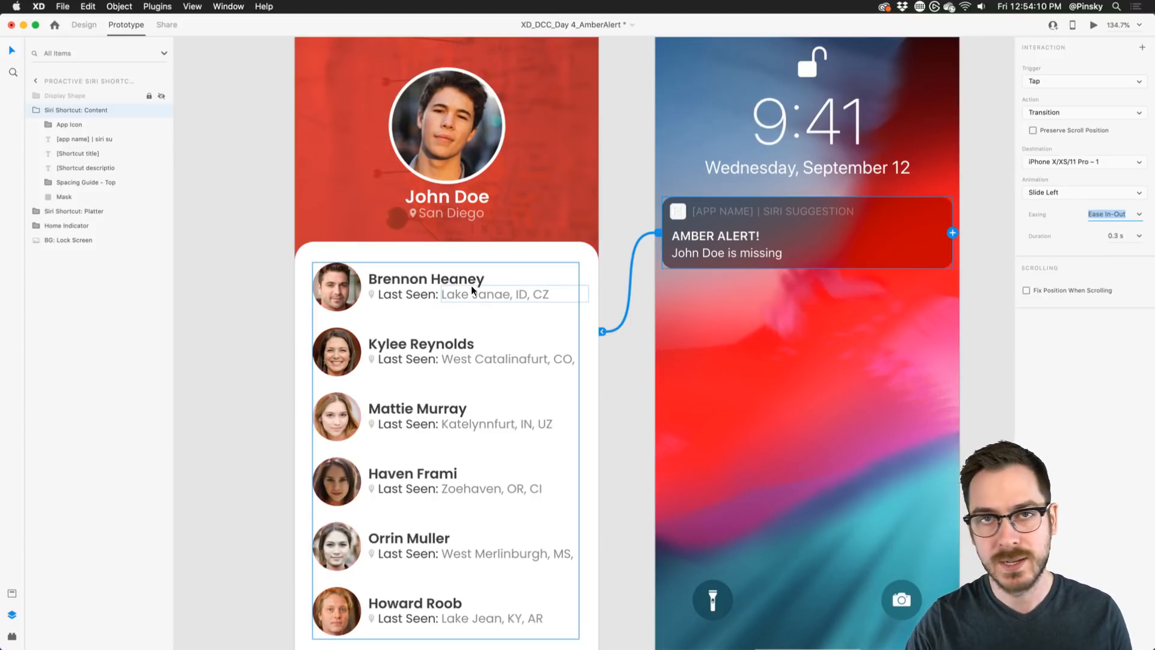
pyautogui.scroll(-3, 470, 291)
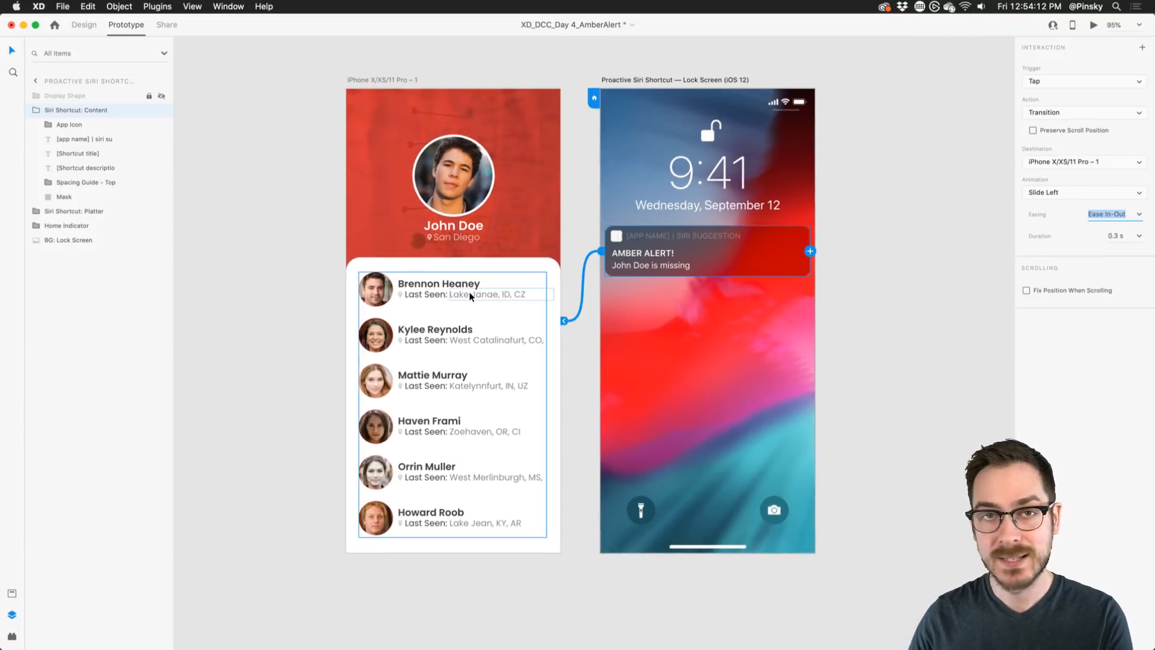